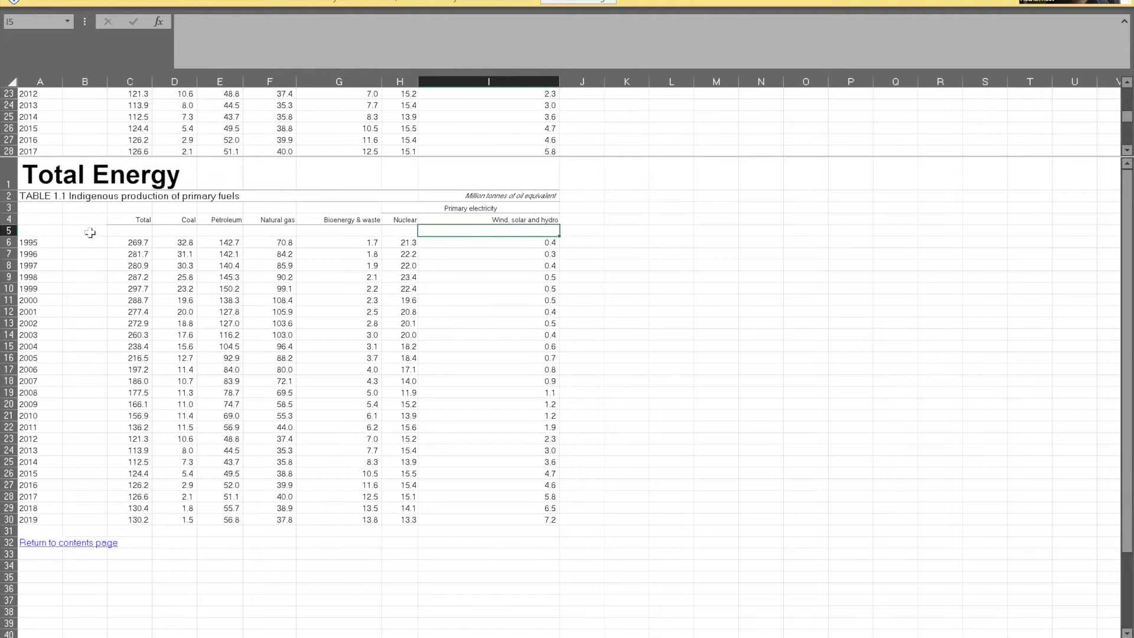
- Copy the primary fuels table A4:I30, from the header row down to 2019 and including the year column
drag(34, 232, 36, 511)
drag(147, 220, 525, 519)
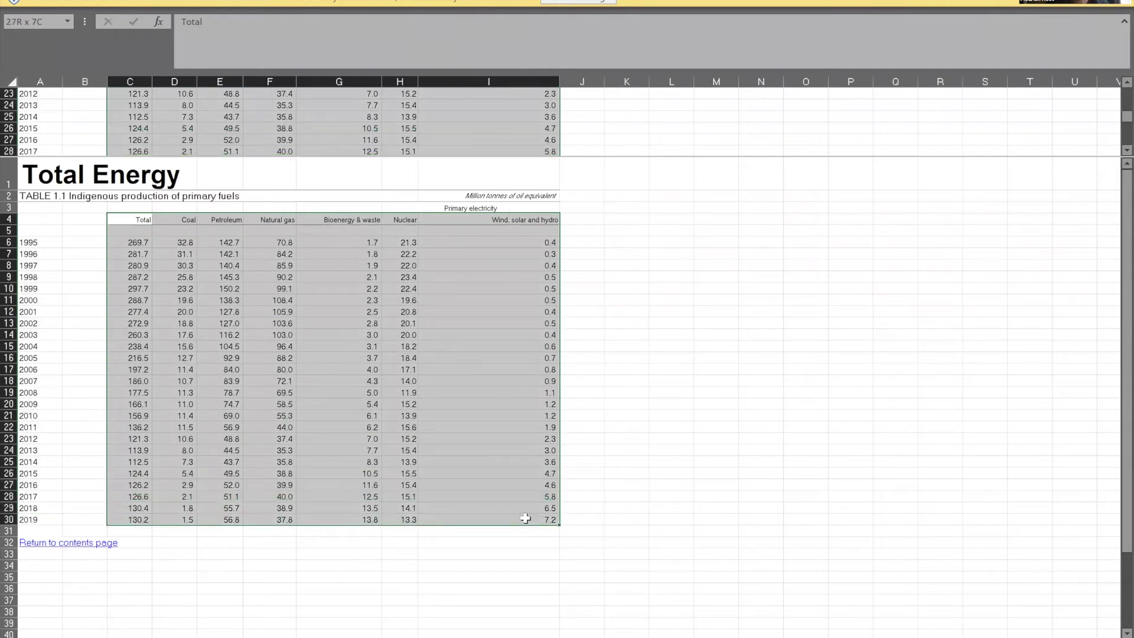
click(314, 242)
mouse_move(44, 222)
mouse_down()
mouse_move(354, 285)
mouse_move(590, 443)
mouse_move(526, 520)
mouse_up()
key(ctrl+c)
- Switch to Flourish in the browser and create a new visualisation from the Line chart template
key(alt+Tab)
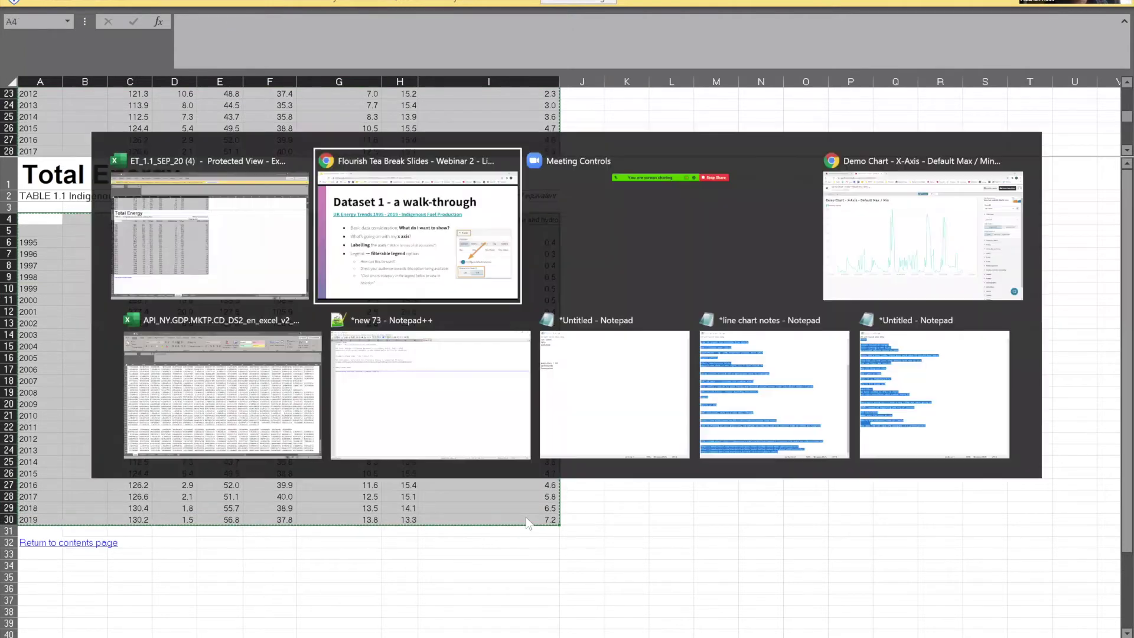
key(alt+Tab)
key(Tab)
key(Tab)
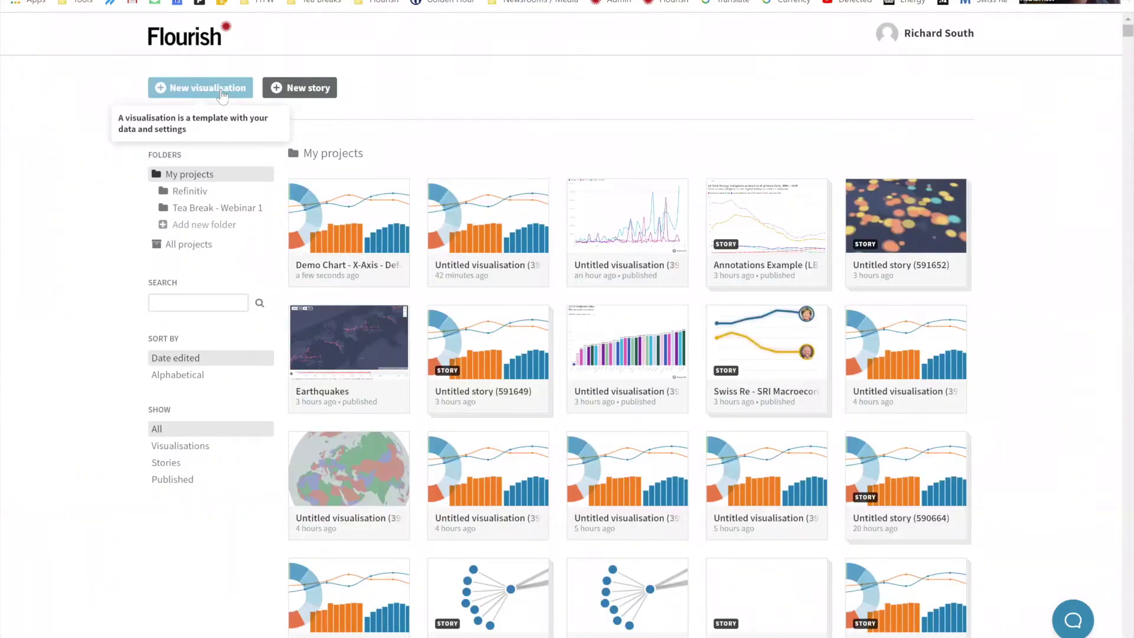
click(223, 94)
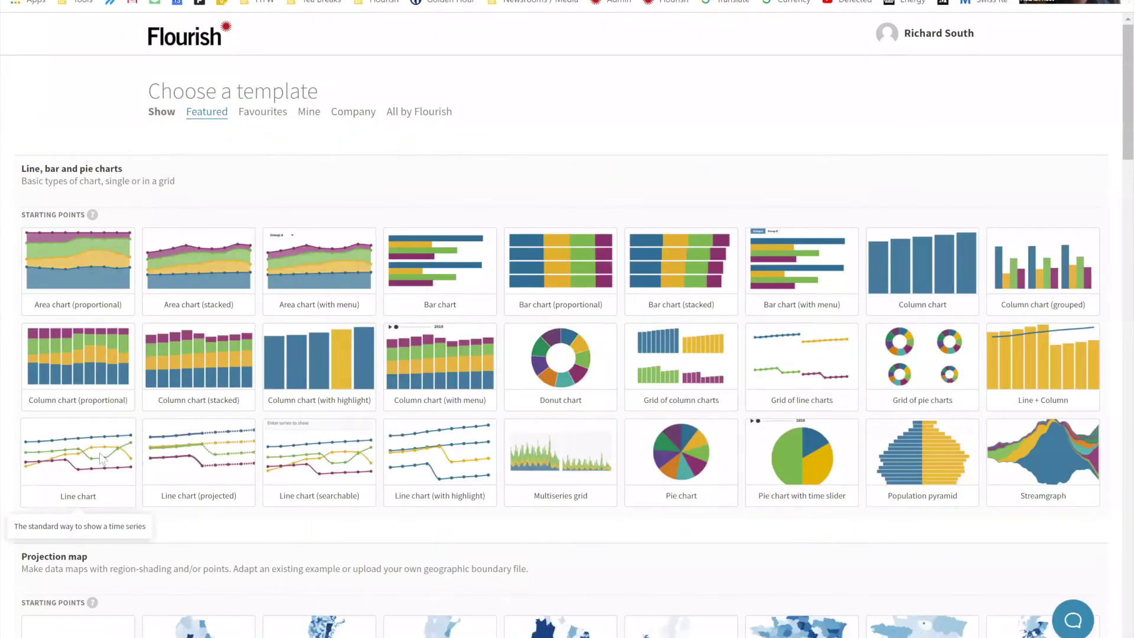
click(99, 453)
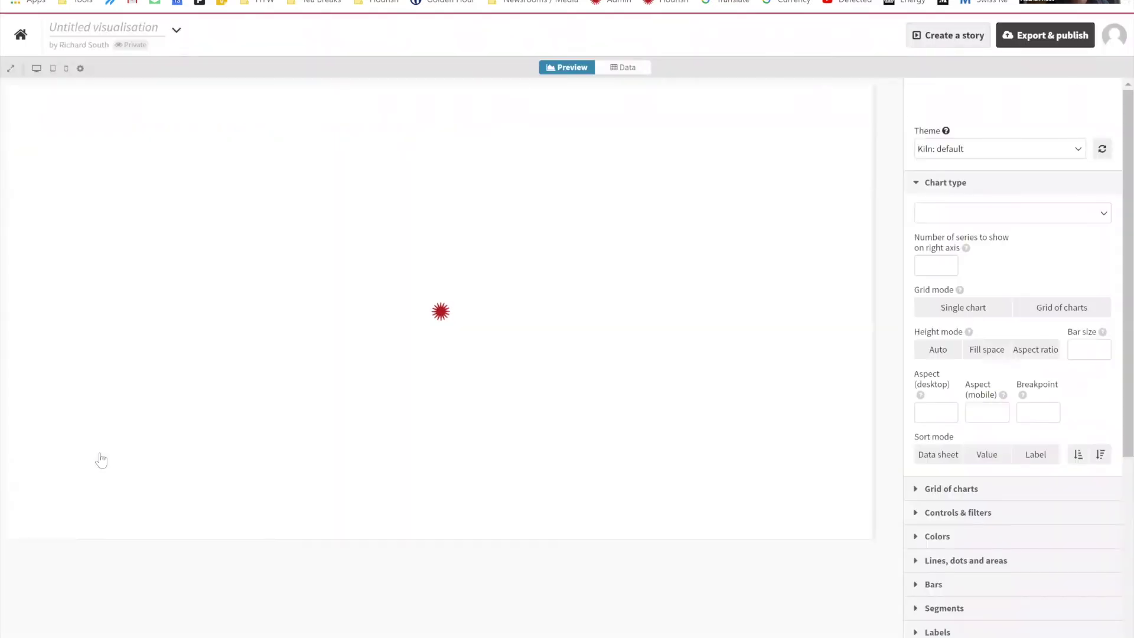
- Apply the Kiln: Candy theme to the visualisation
click(969, 155)
double_click(969, 154)
text(can)
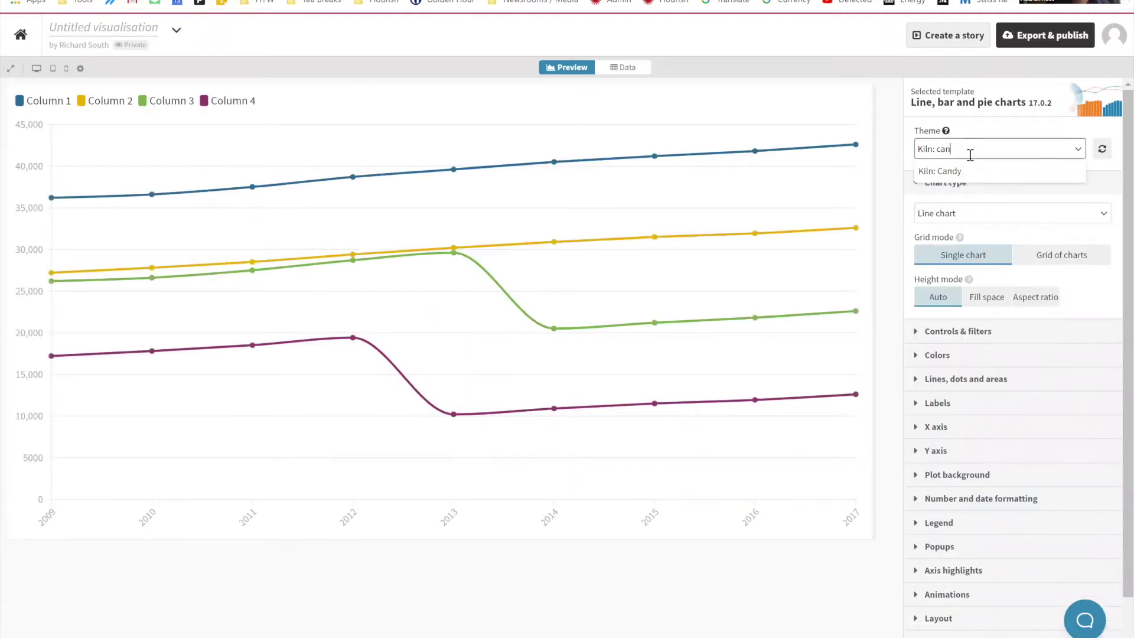
click(965, 171)
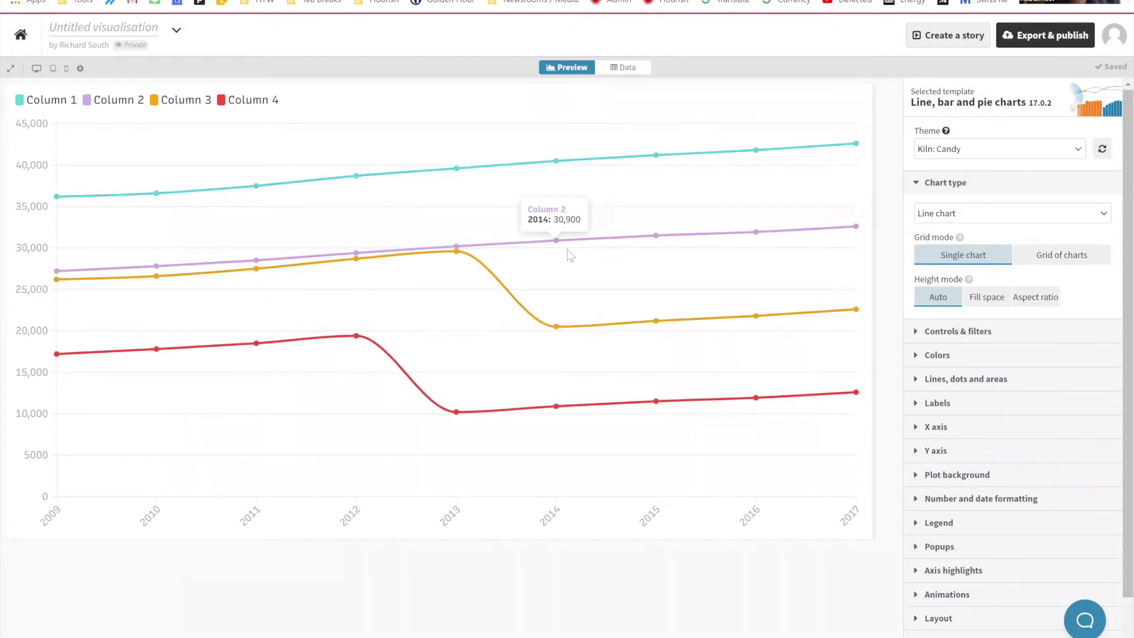
- Clear all sample data from the visualisation's data sheet and paste in the copied fuels table starting at A1
click(622, 66)
click(535, 219)
key(ctrl+a)
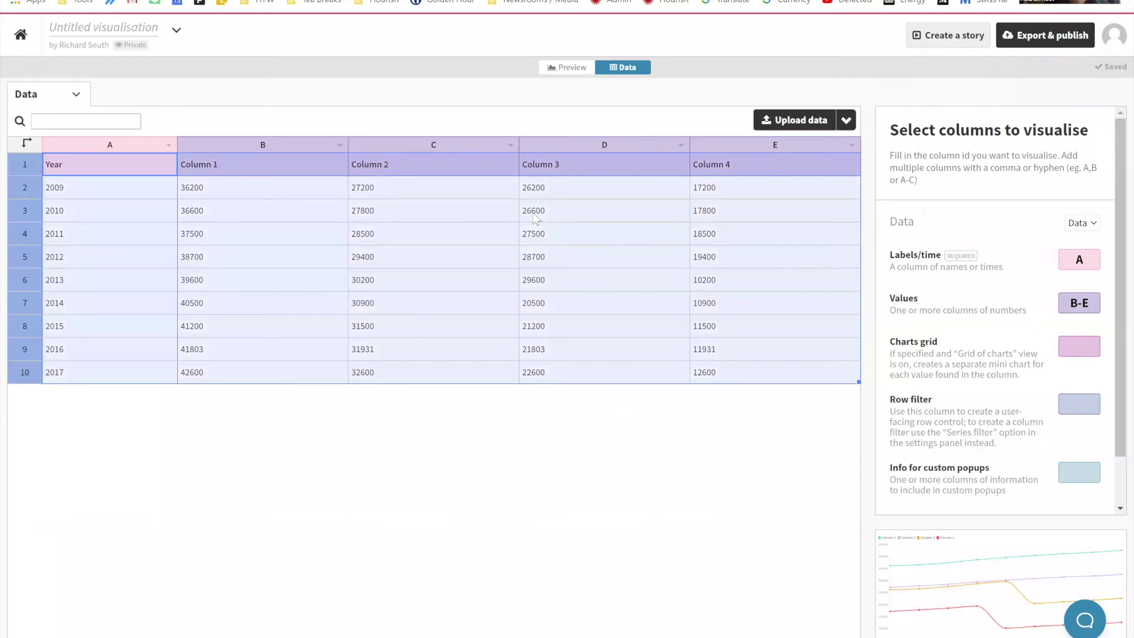
key(Delete)
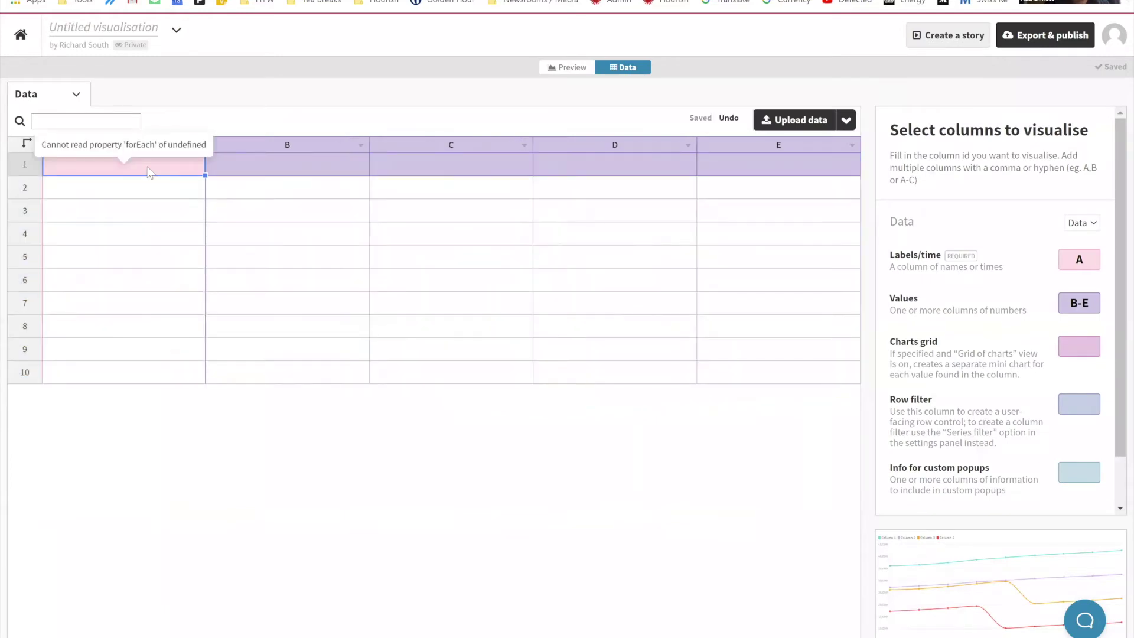
key(ctrl+v)
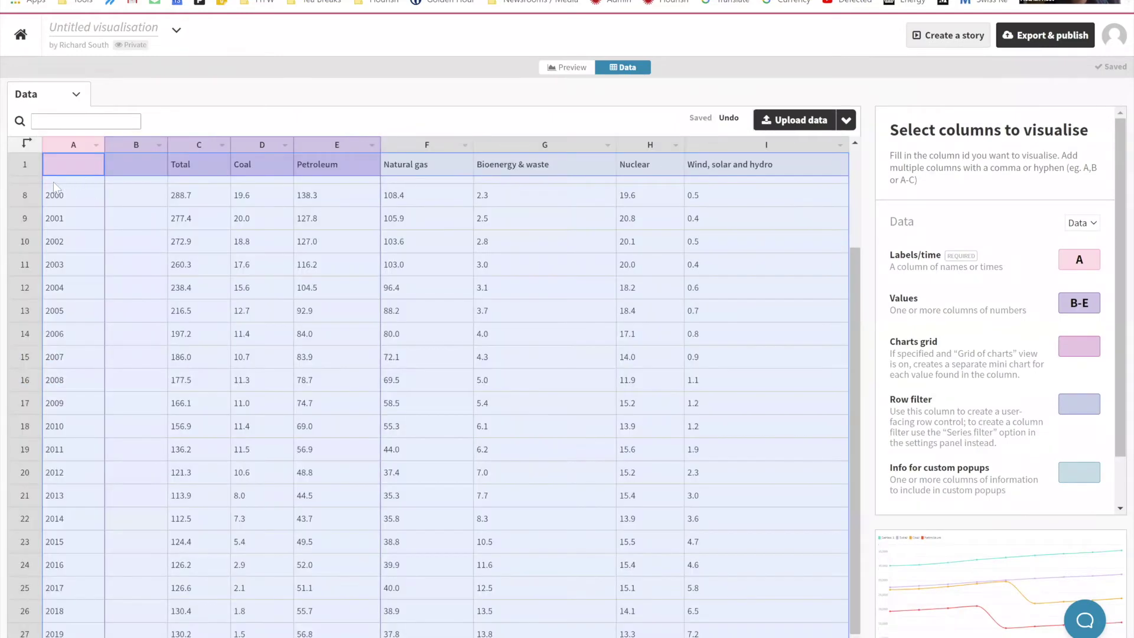
- Remove the empty column B and the empty row 2 from the pasted data
scroll(151, 229, up, 2)
right_click(141, 145)
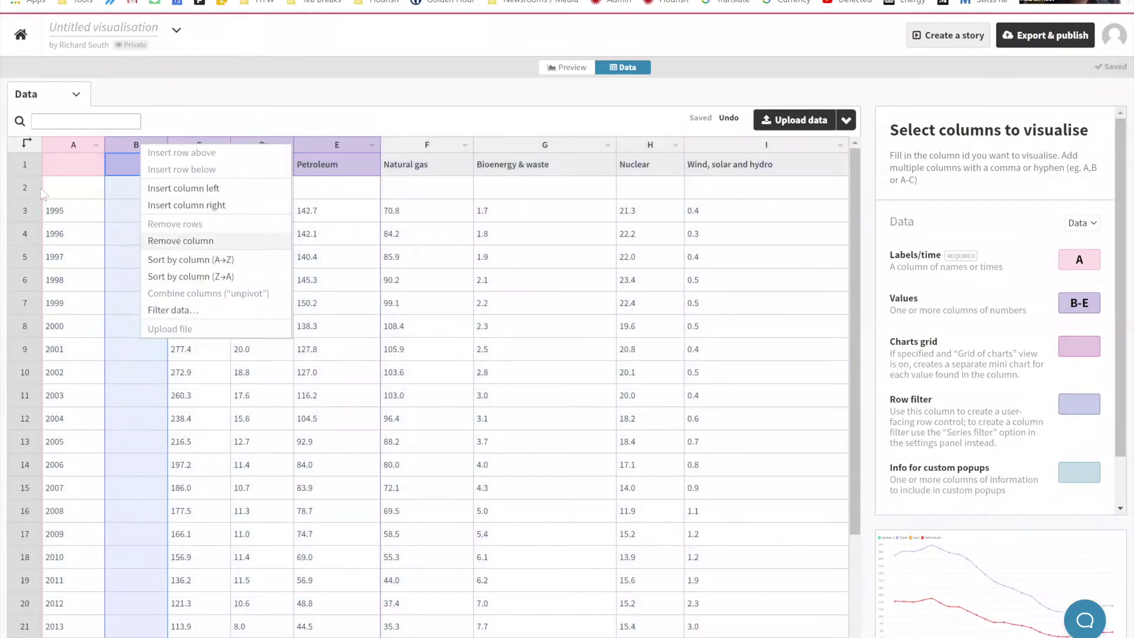
click(178, 240)
right_click(24, 189)
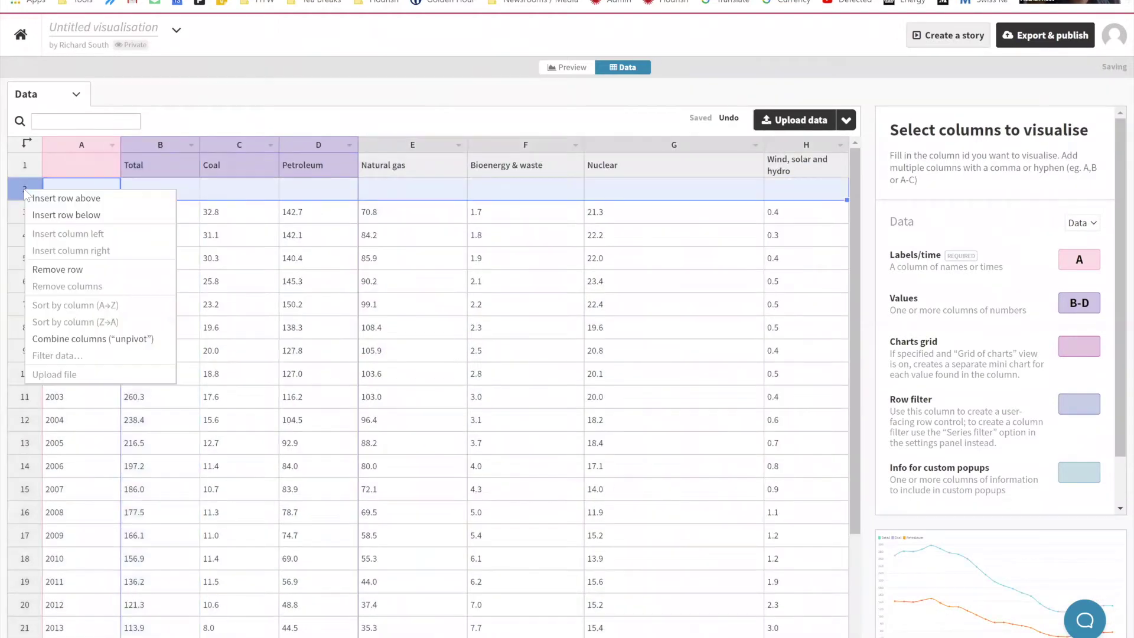
click(76, 269)
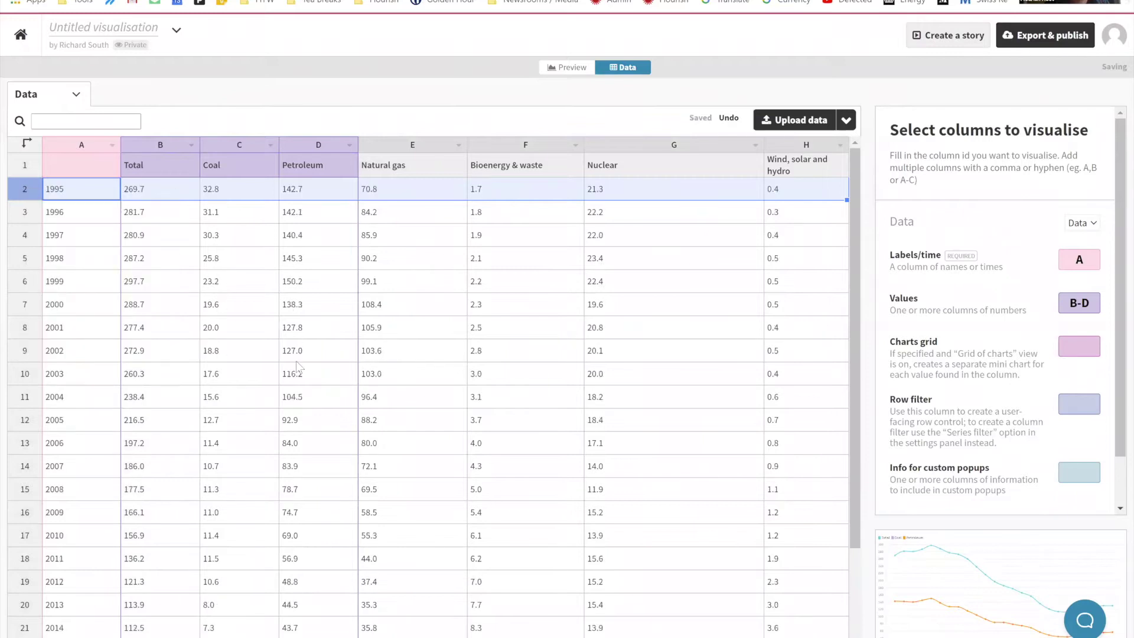
- Enter "Date" as the header of column A
click(92, 171)
text(Date)
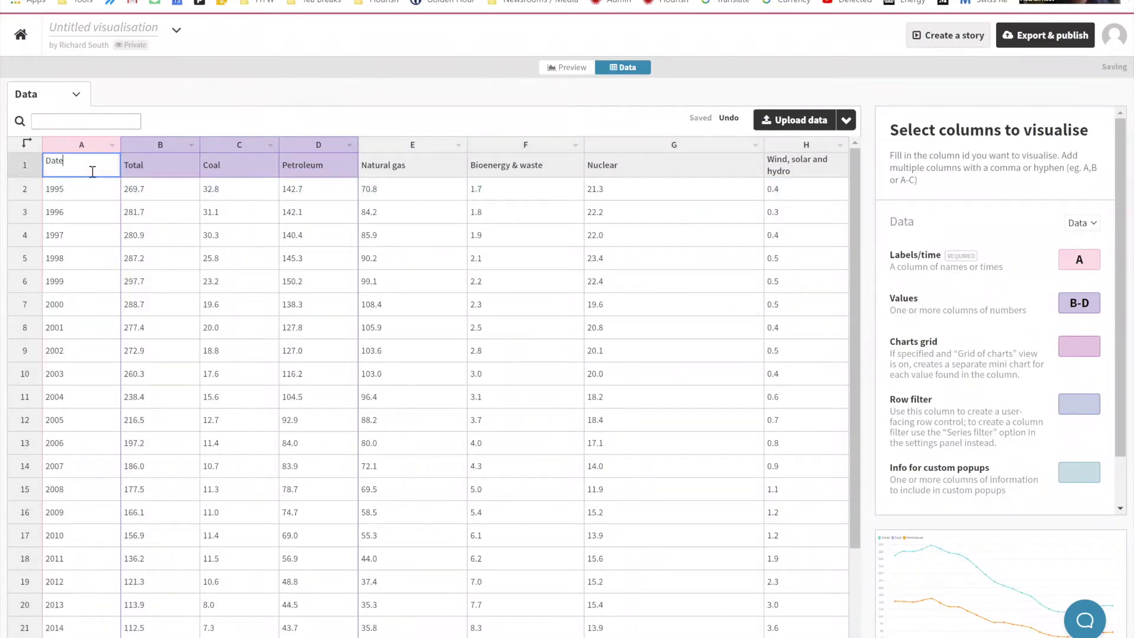
click(181, 117)
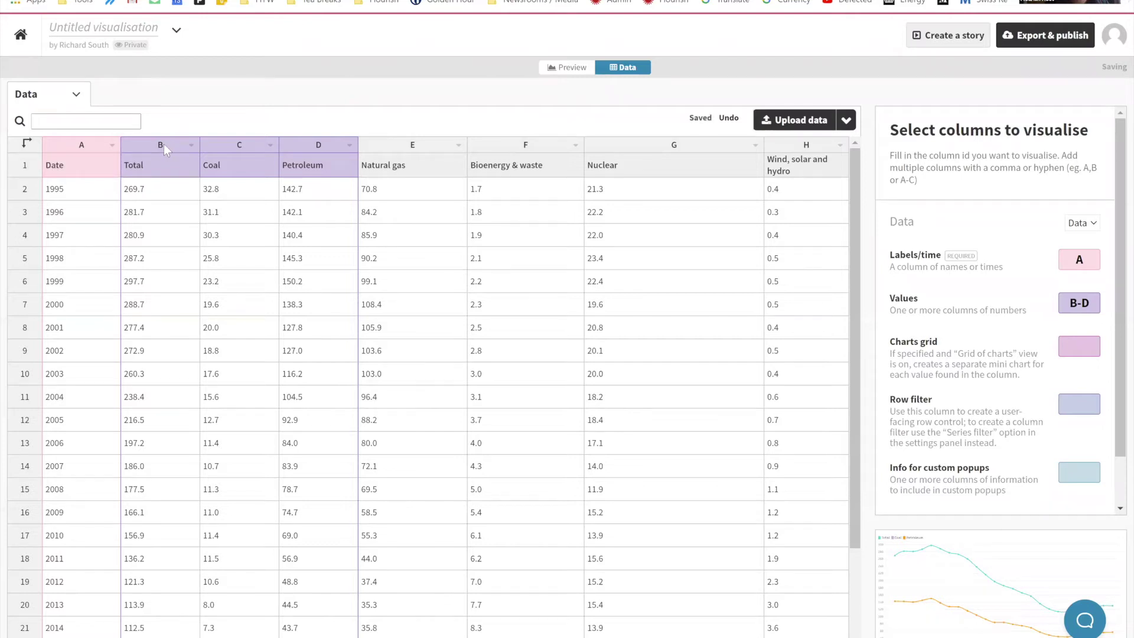
- Set the Values columns to B-H and preview the chart with all fuel series
click(1089, 301)
key(BackSpace)
text(H)
key(Return)
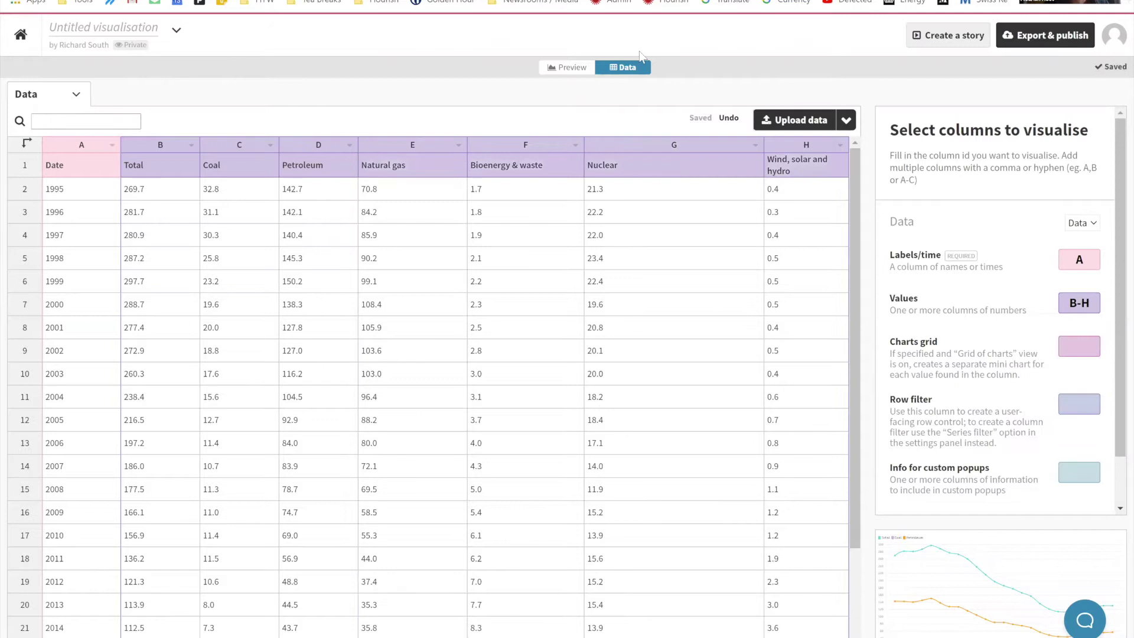
click(572, 68)
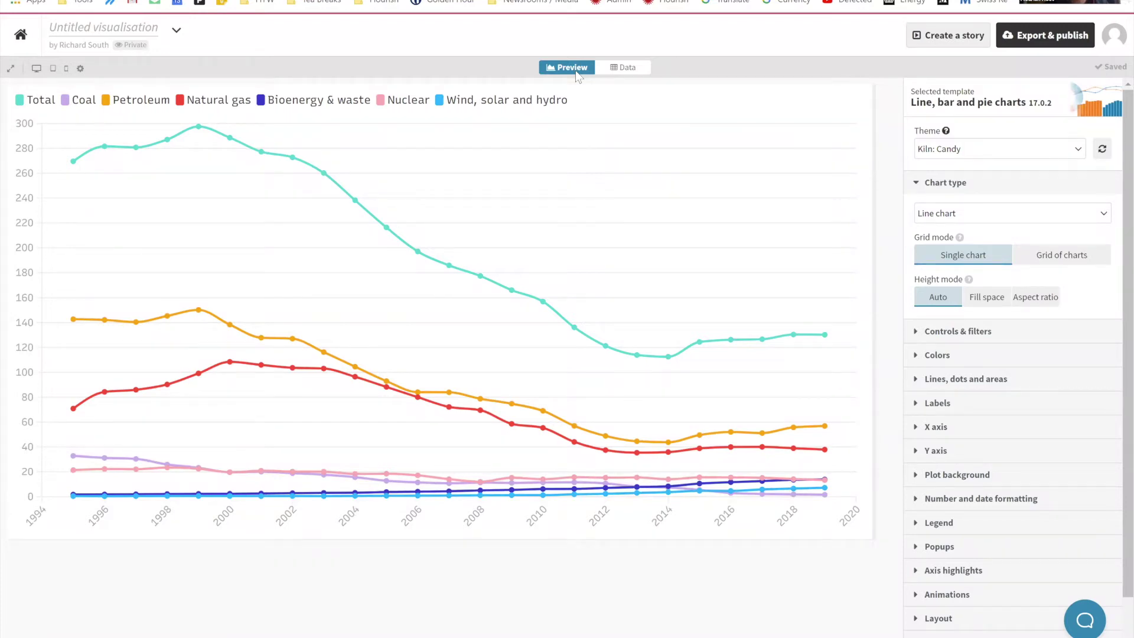
- Return to the data sheet and set Values to column B so only the Total series is plotted
click(610, 75)
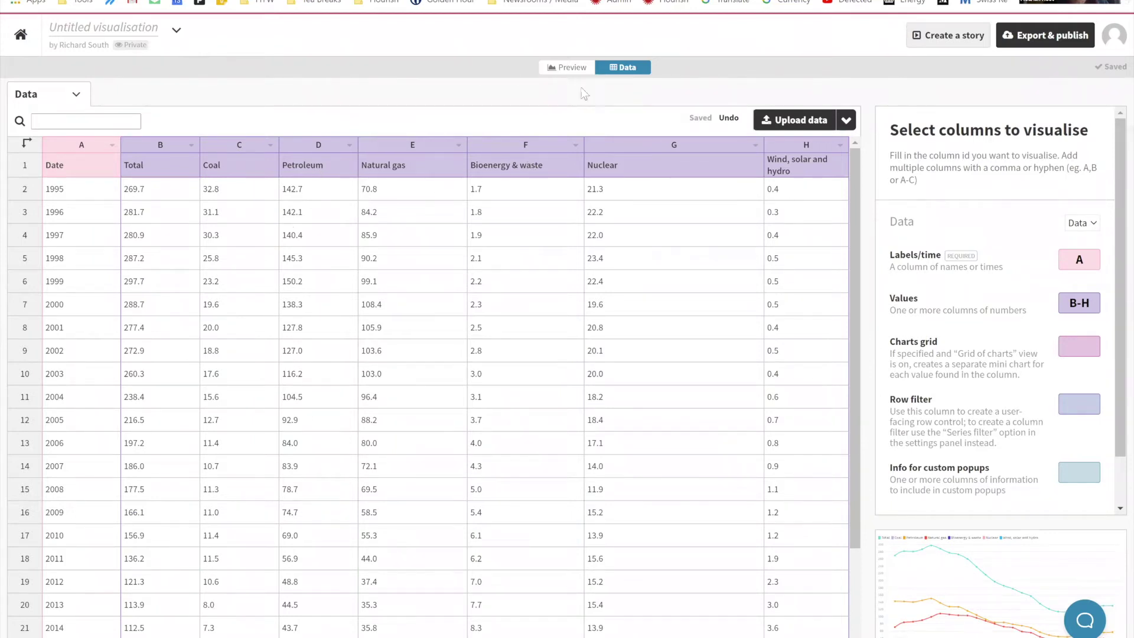
click(1087, 307)
key(BackSpace)
key(BackSpace)
key(BackSpace)
text(B)
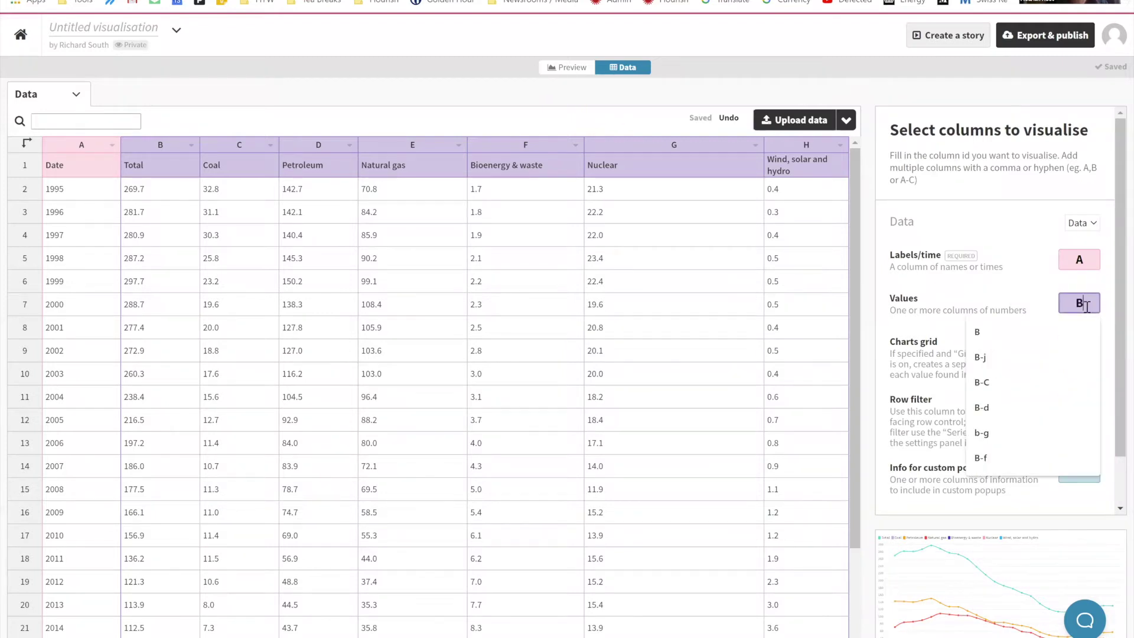
click(1014, 283)
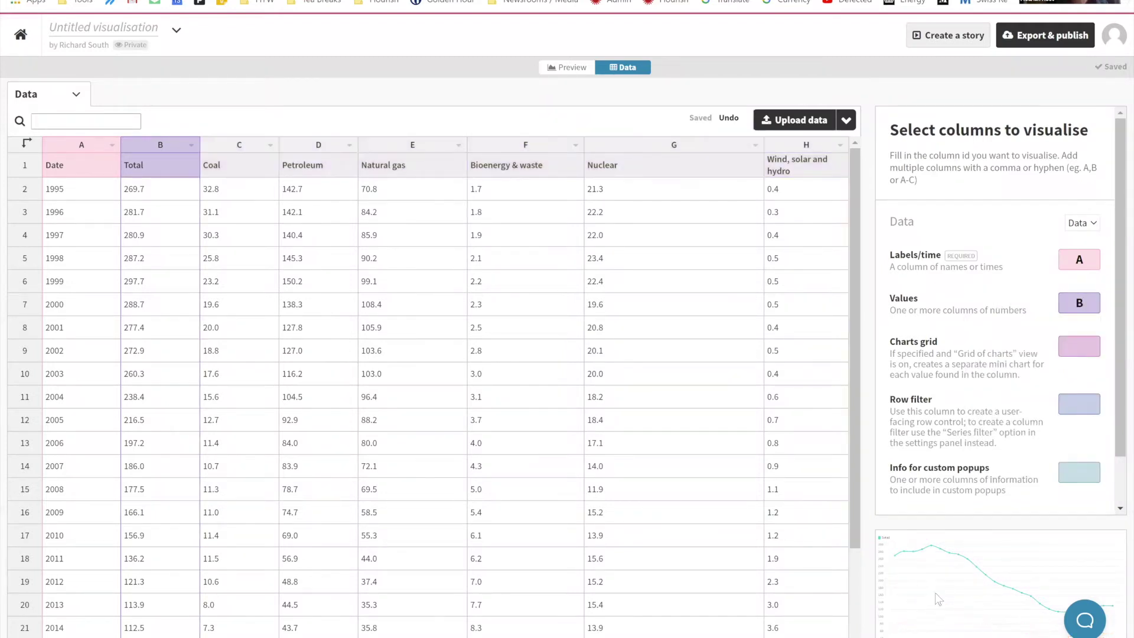
- Set the Values columns to C-H to plot the individual fuels without the Total
click(1082, 301)
text(c-h)
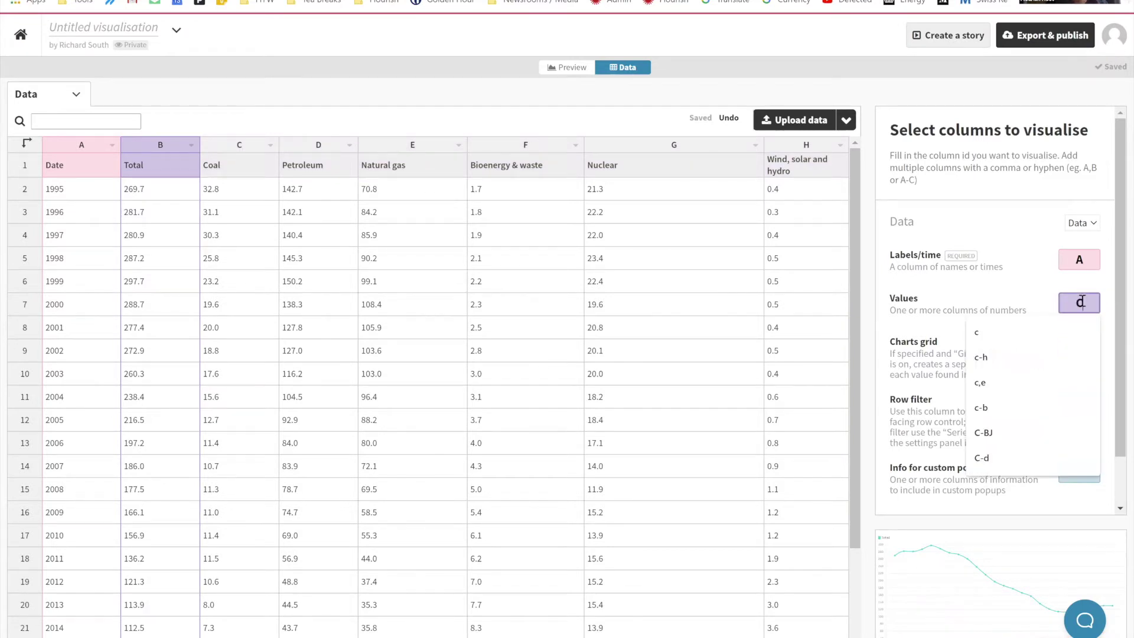
click(1005, 285)
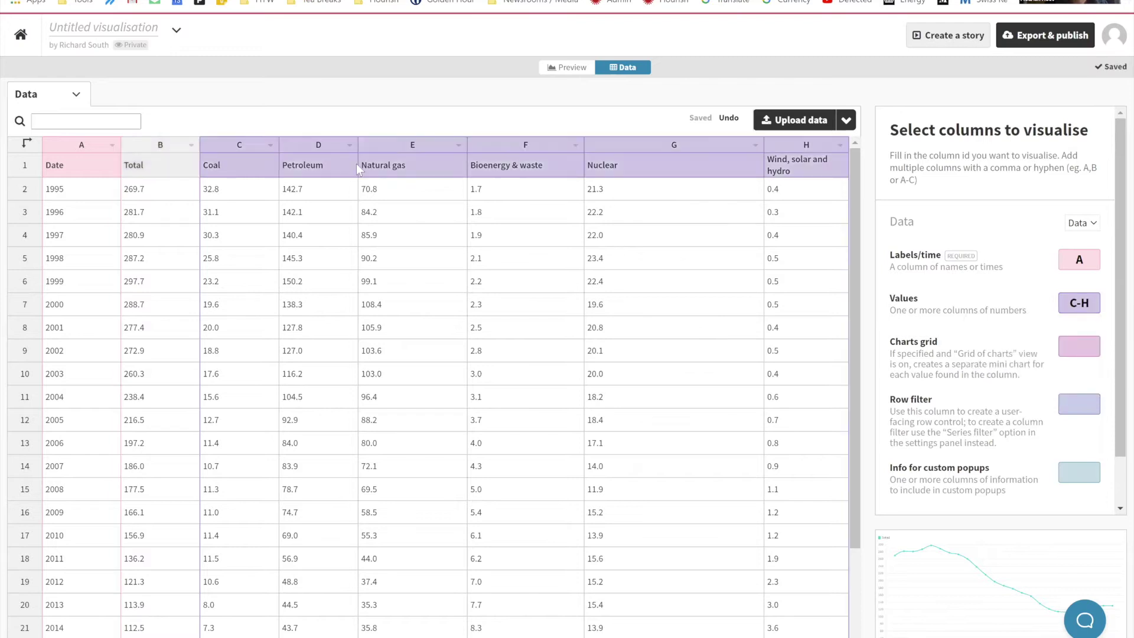
- Remove the Total column from the data sheet and preview the chart
right_click(146, 142)
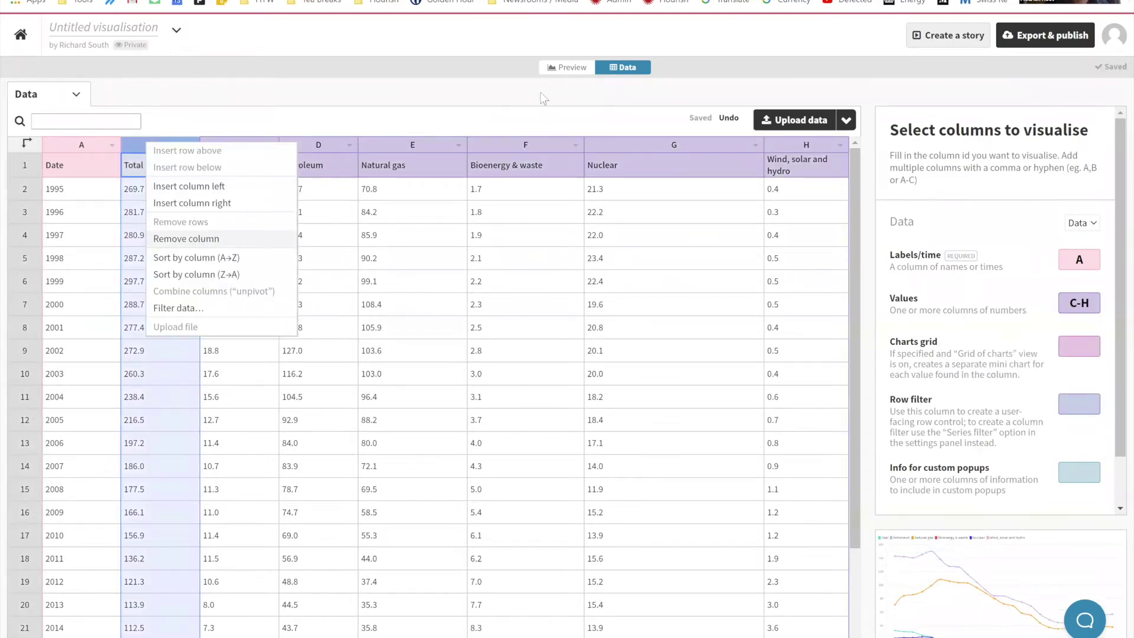
click(197, 239)
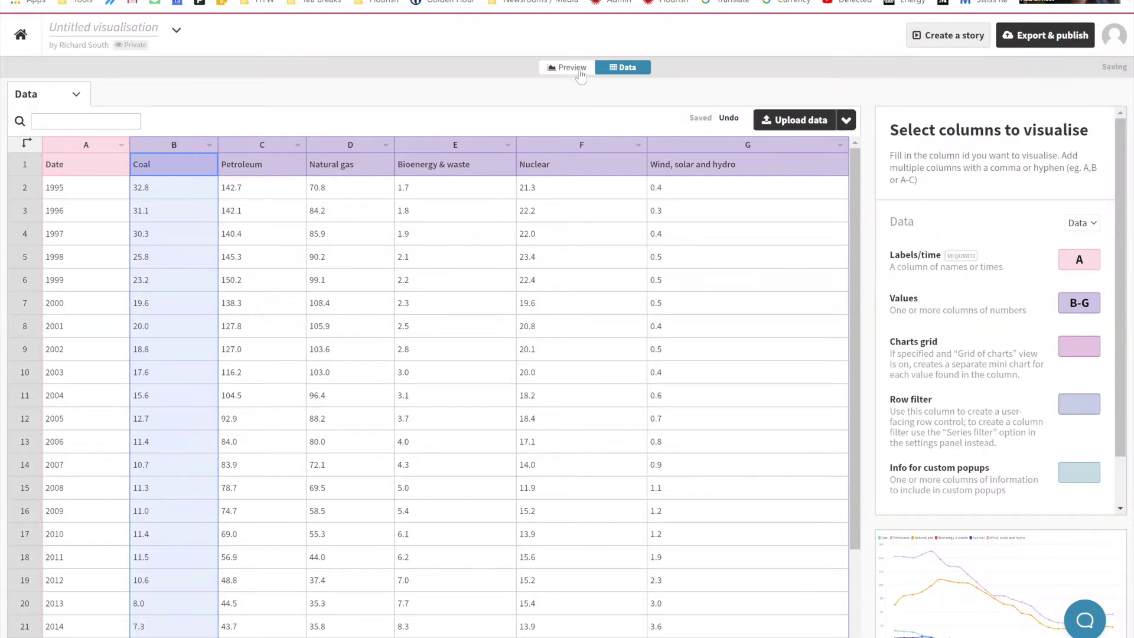
click(579, 69)
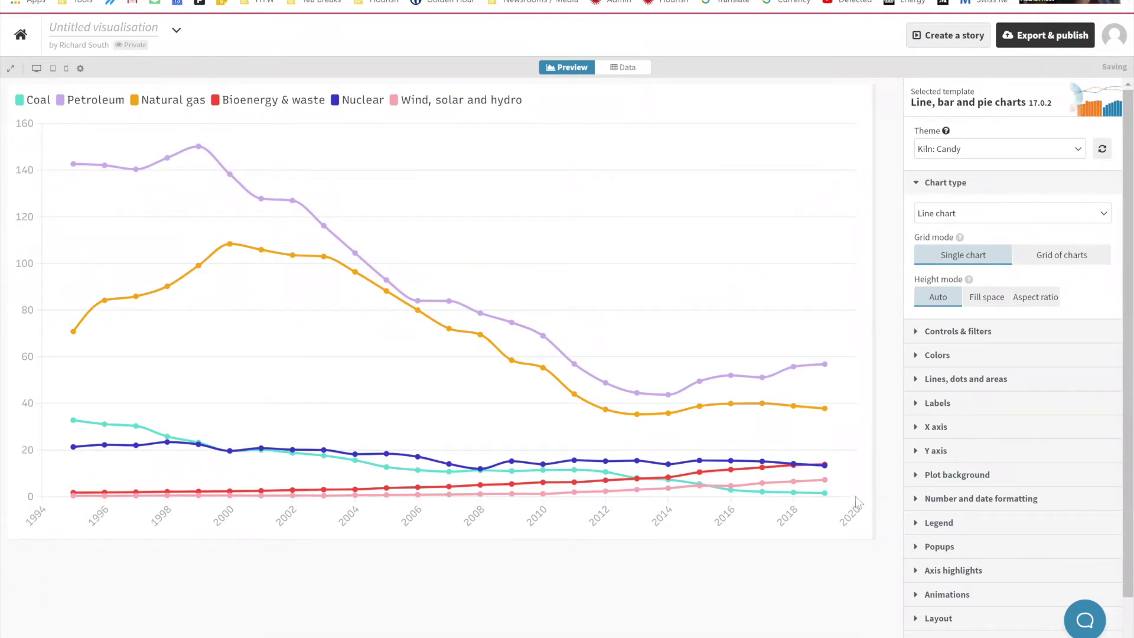
- Check the range of years in the data sheet's Date column, then return to the chart preview
click(623, 67)
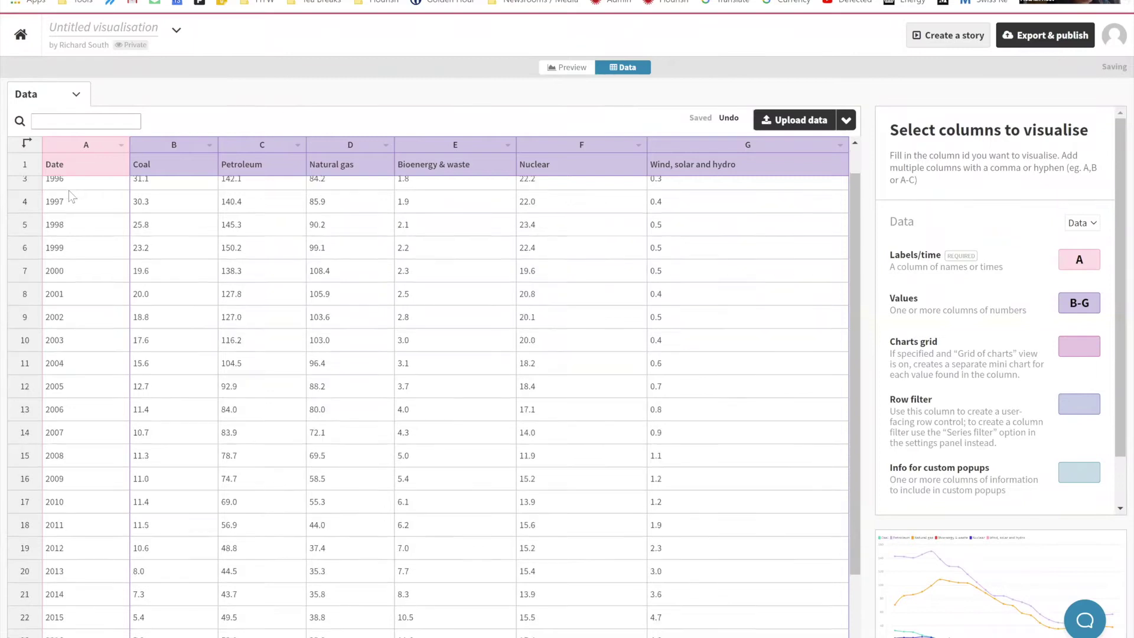
scroll(69, 190, down, 2)
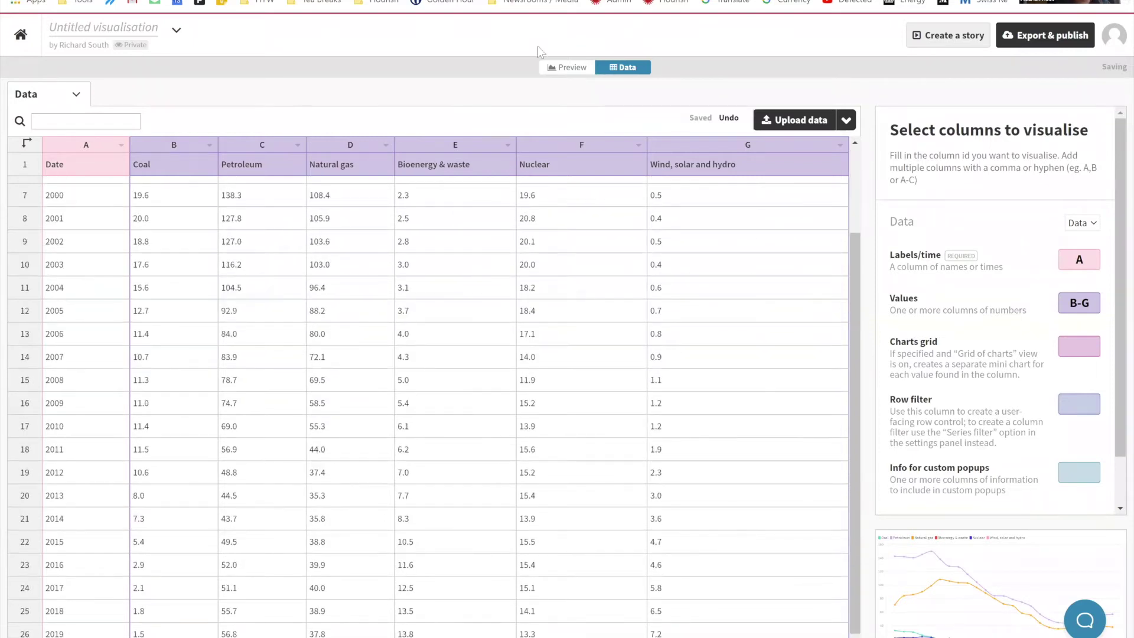
click(570, 70)
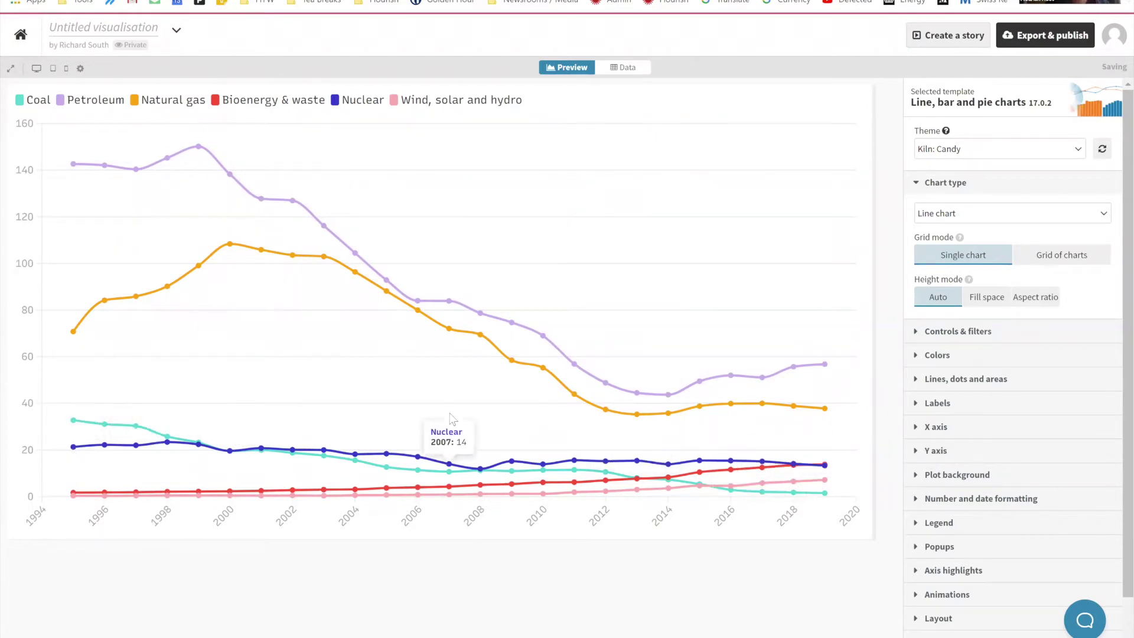
- Enable the default min/max configuration for the X axis and turn Round min/max off
click(924, 431)
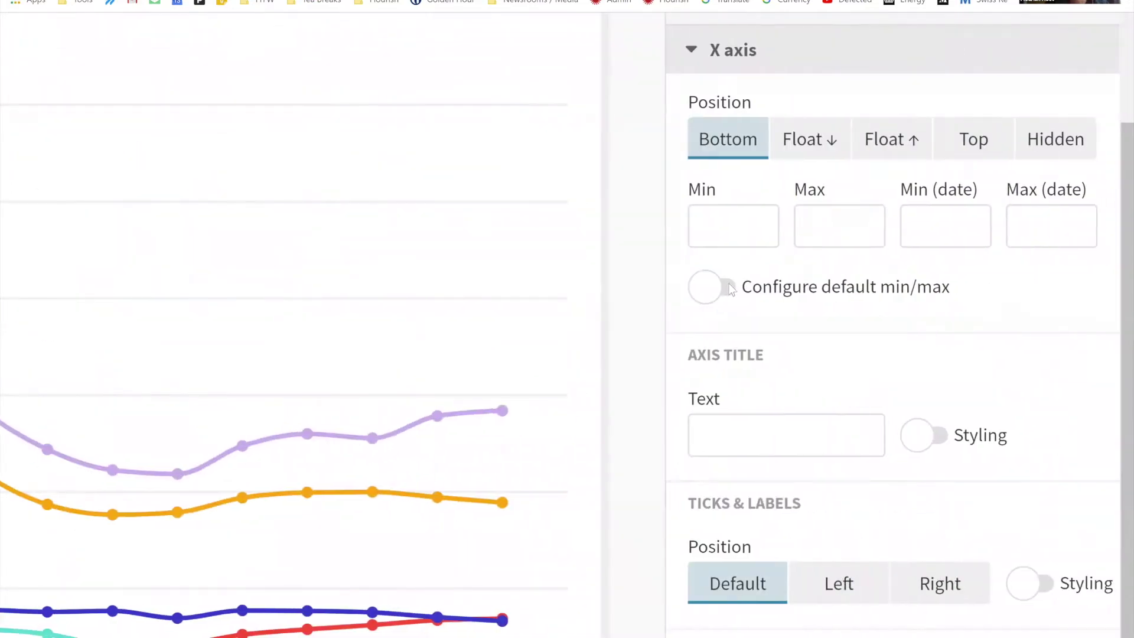
click(712, 287)
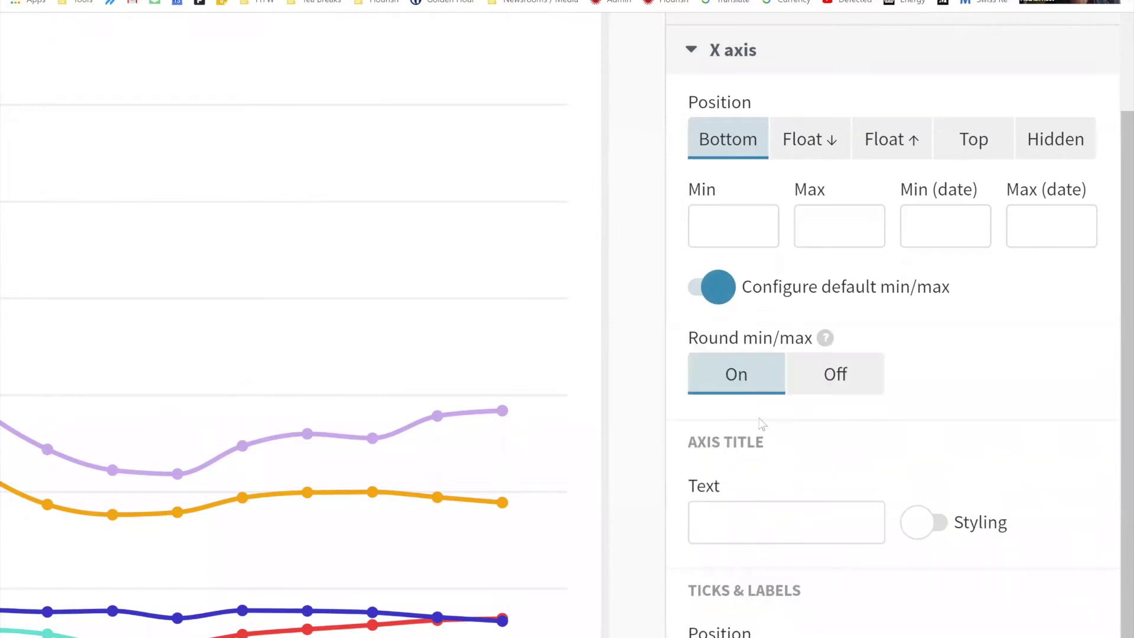
scroll(760, 421, down, 1)
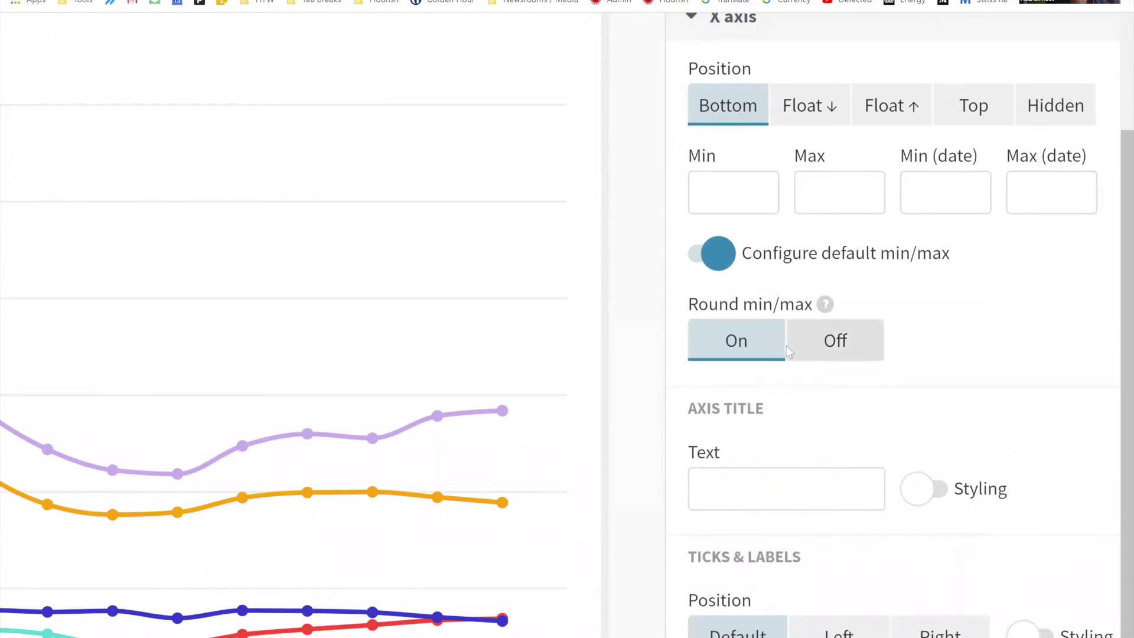
mouse_move(827, 306)
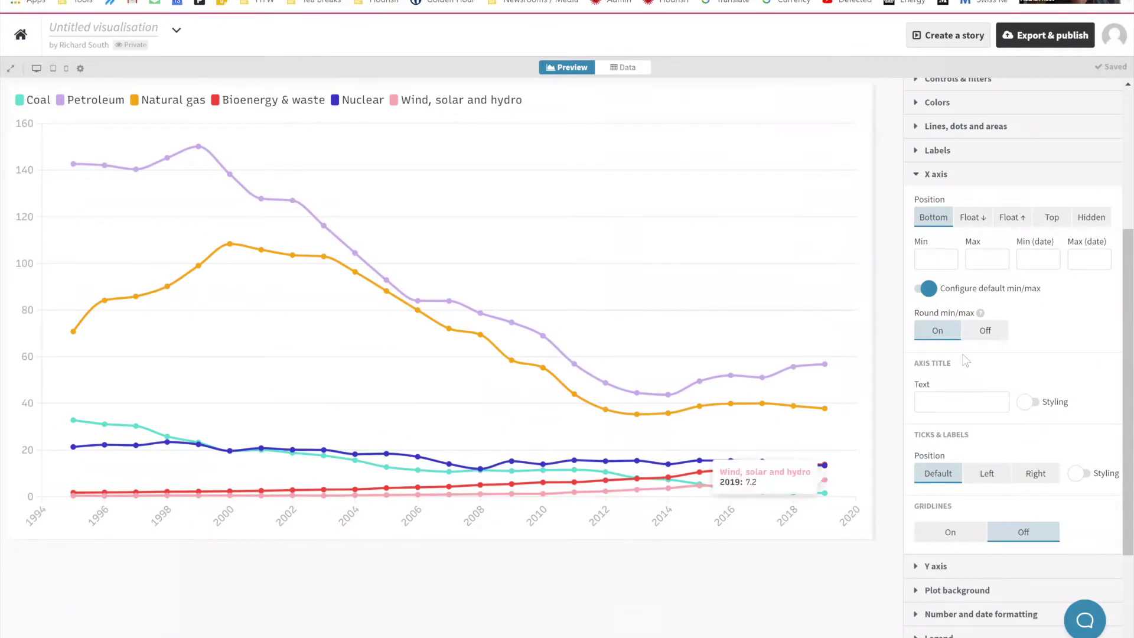
click(987, 336)
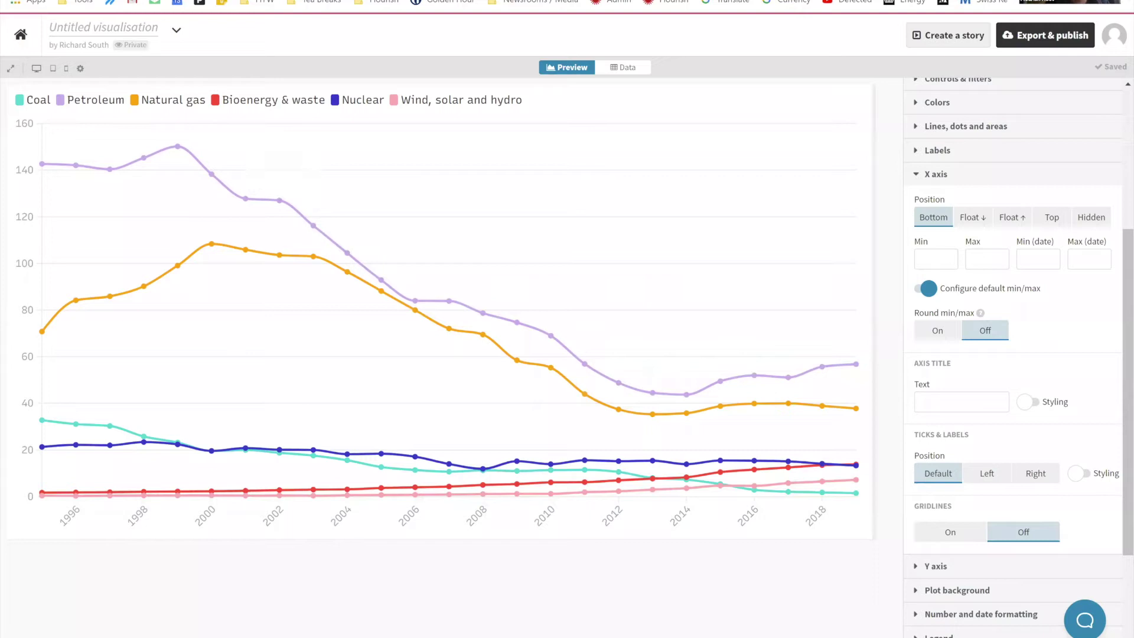
- Switch to the "Demo Chart - X-Axis - Default Max / Min" visualisation and view its data sheet
click(204, 0)
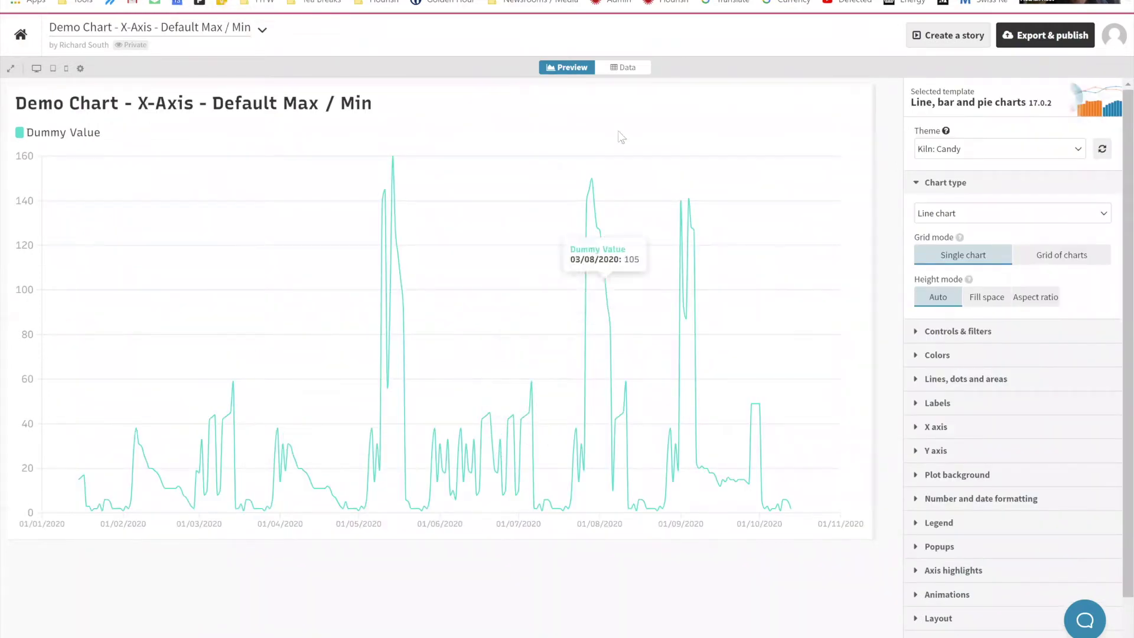
click(618, 70)
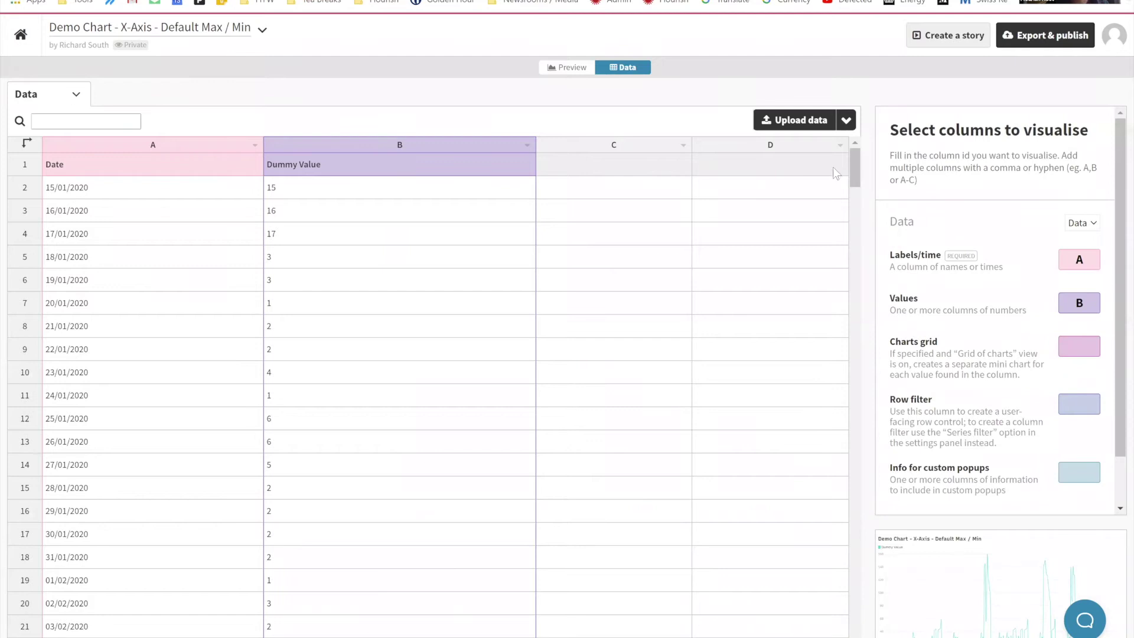
- Check how far the dates run in the demo data sheet and return to the chart preview
drag(854, 177, 839, 617)
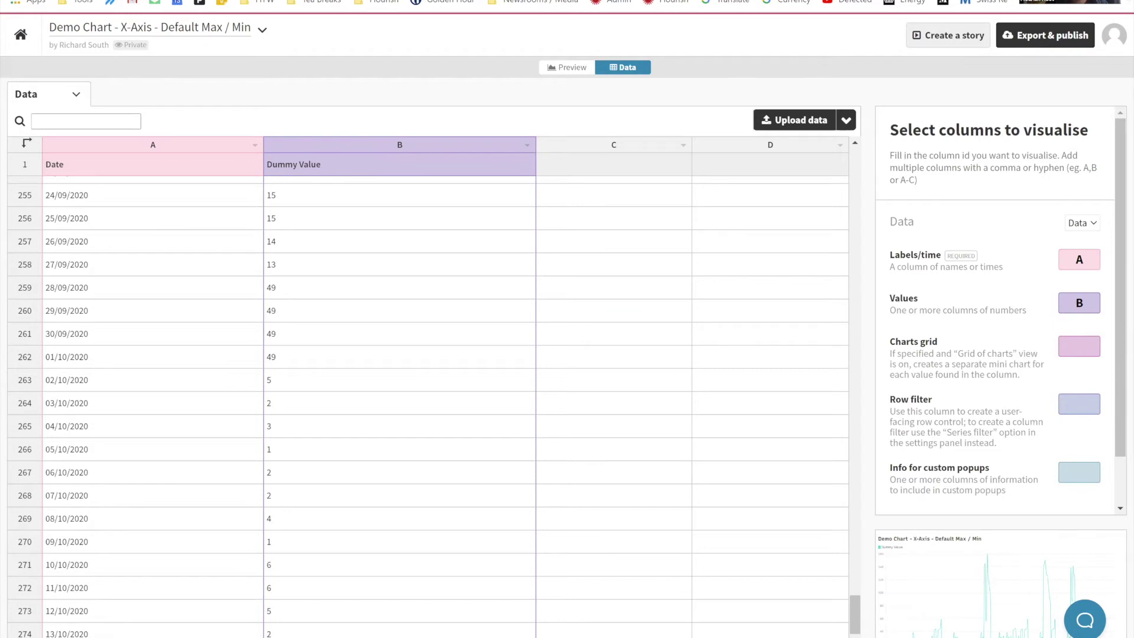
click(568, 70)
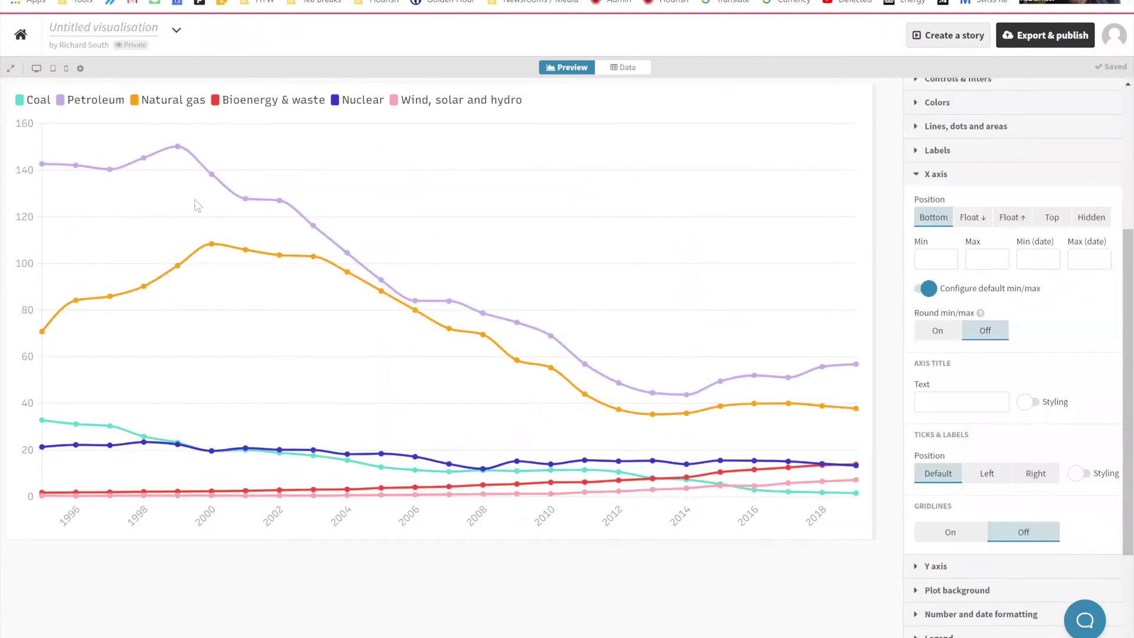
- Copy the Y axis text "Million tonnes of oil equivalent" from the Notepad++ notes and return to the untitled Flourish chart
mouse_move(197, 204)
key(alt+Tab)
key(Down)
drag(290, 19, 81, 18)
key(ctrl+c)
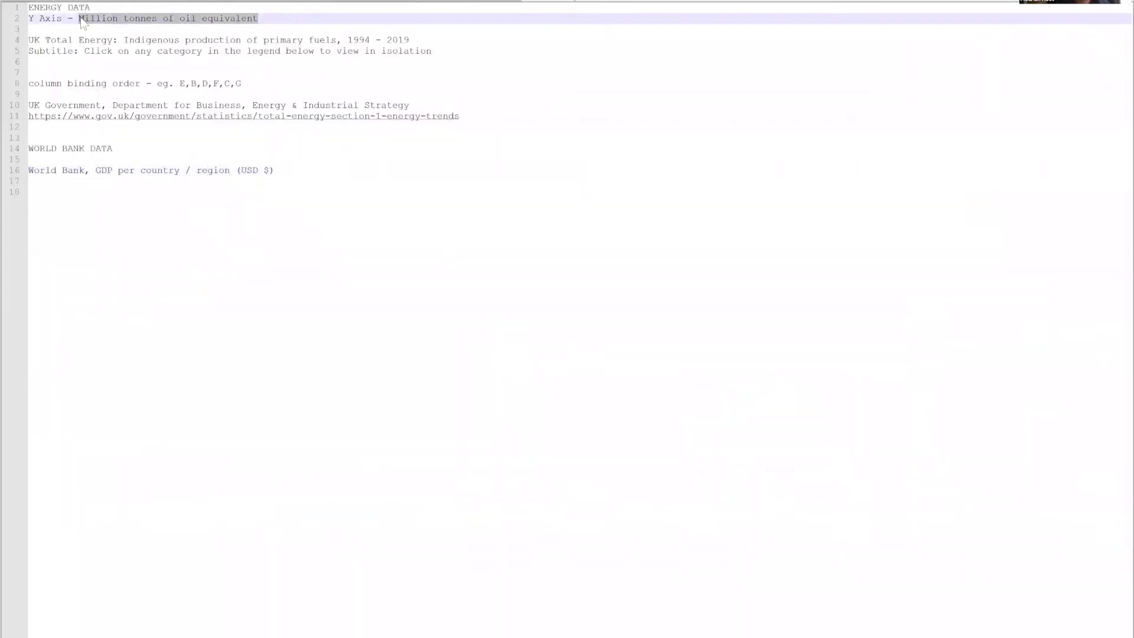
key(alt+Tab)
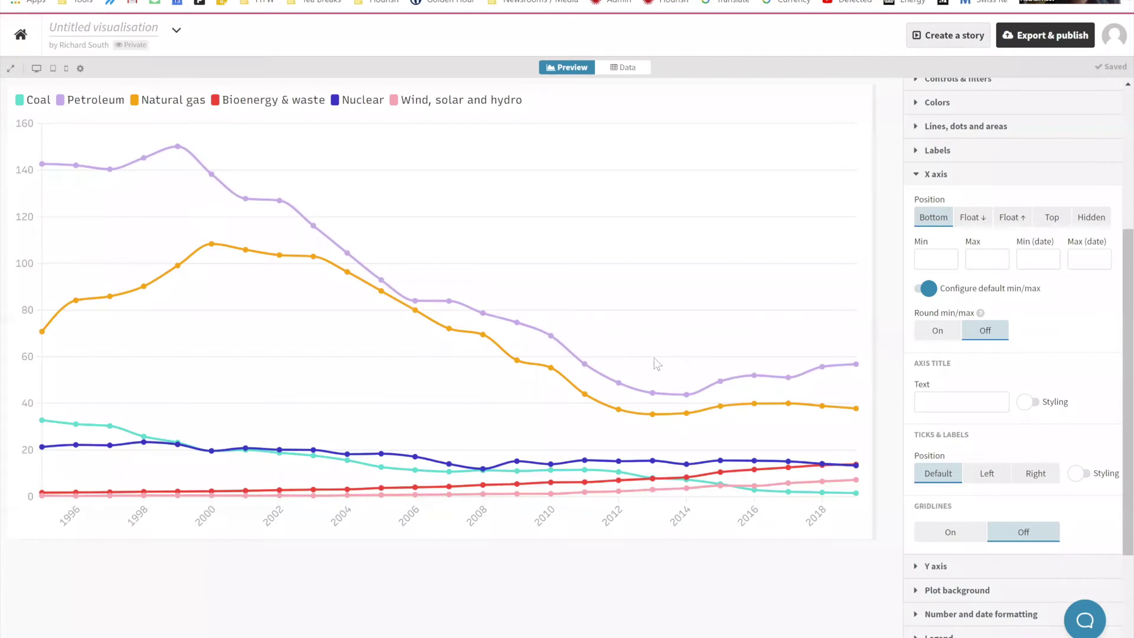
- Set the Y axis title to the copied text "Million tonnes of oil equivalent"
click(938, 178)
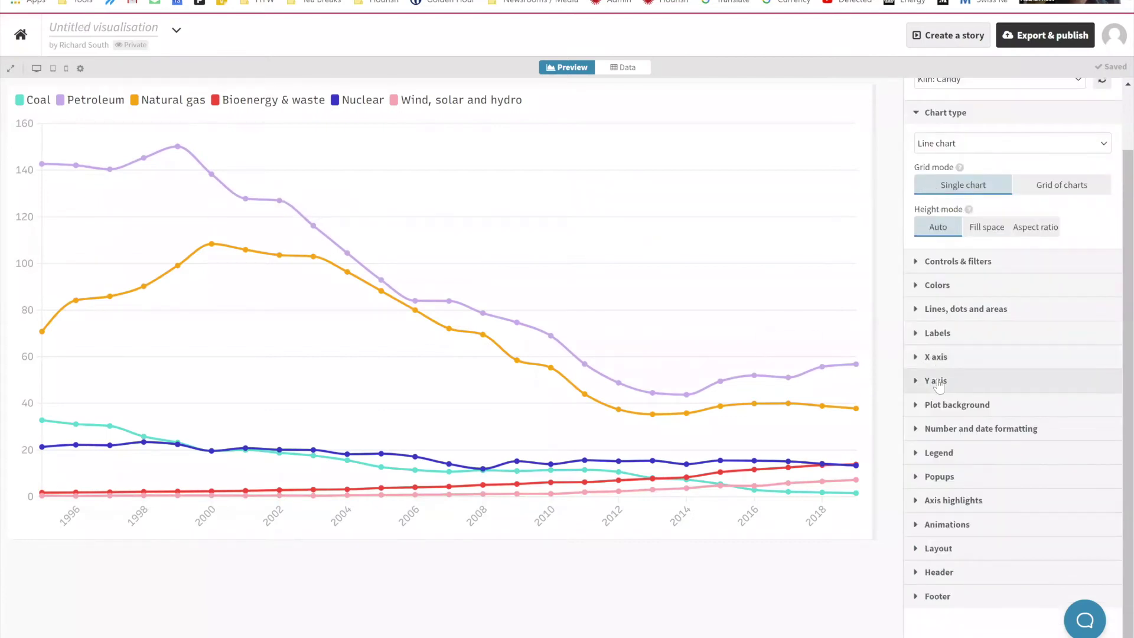
click(937, 384)
click(949, 576)
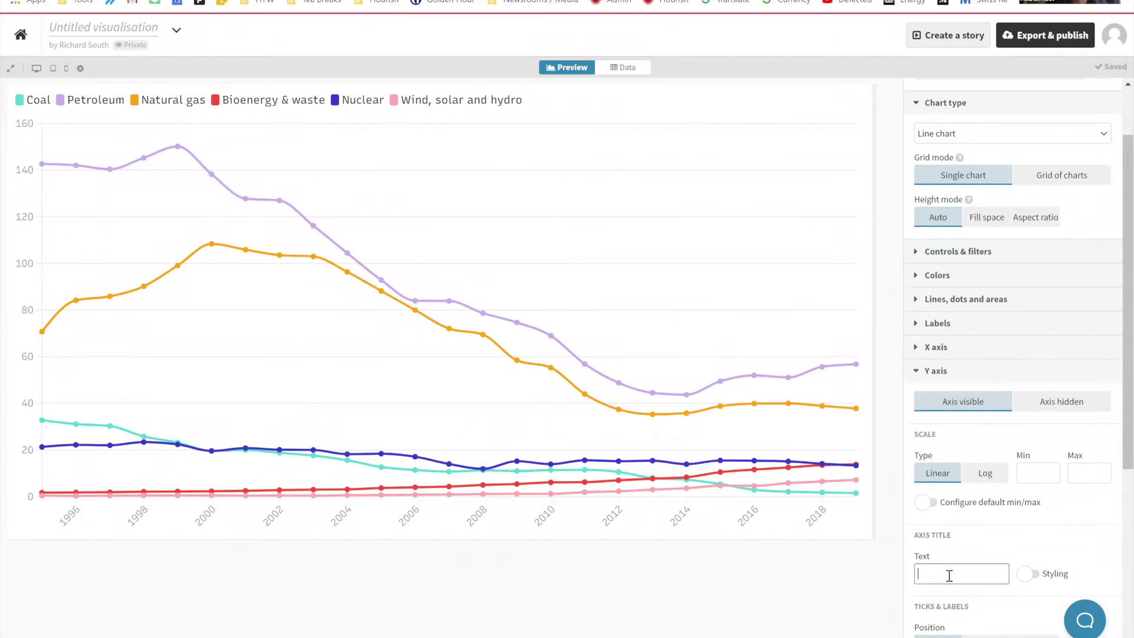
scroll(949, 575, down, 2)
key(ctrl+v)
click(640, 561)
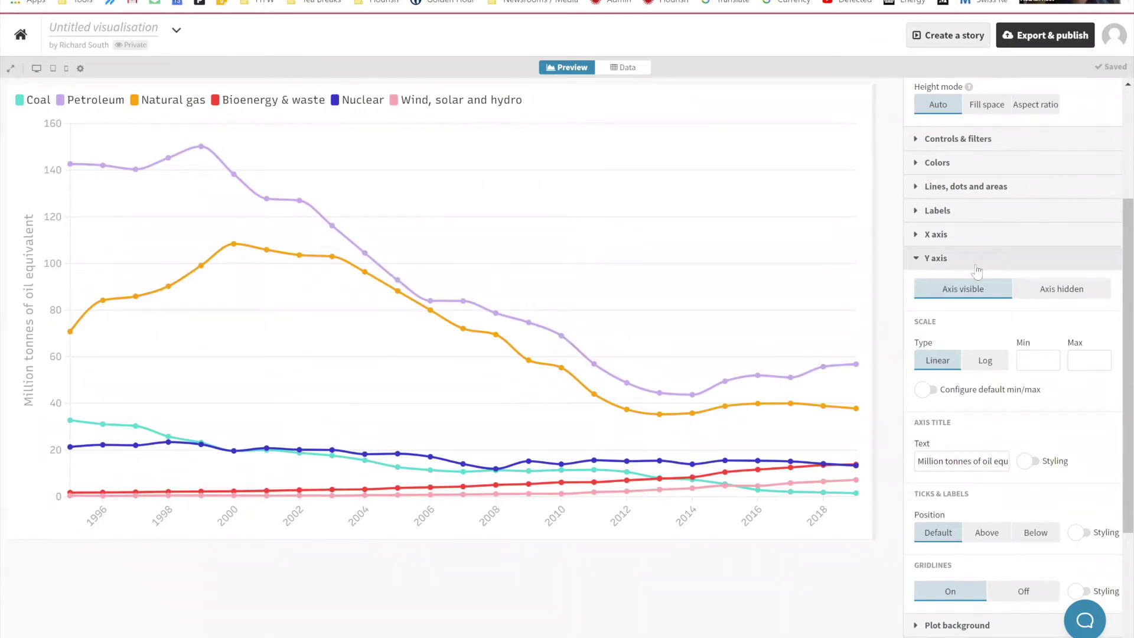
- Try the title "Dates" on the X axis
click(977, 270)
click(938, 357)
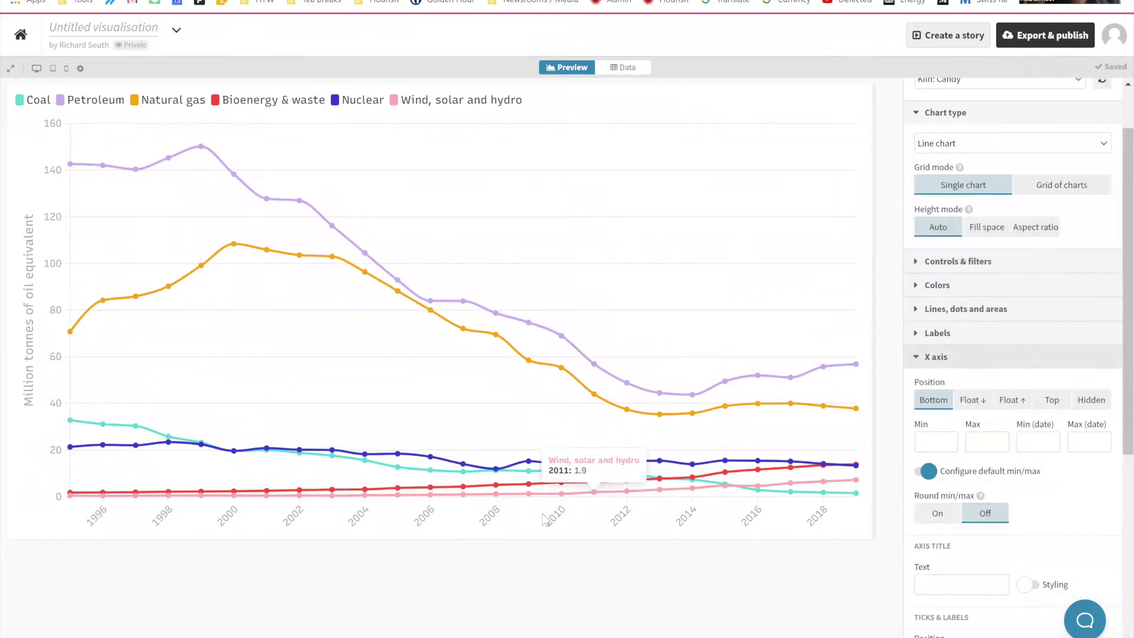
click(941, 581)
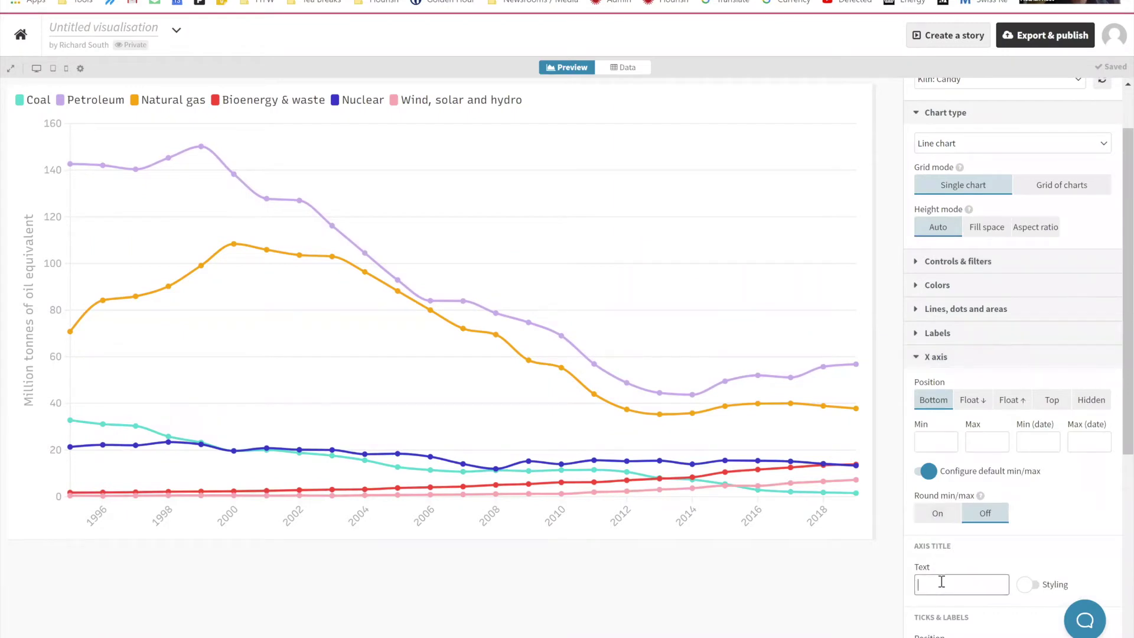
text(Dates)
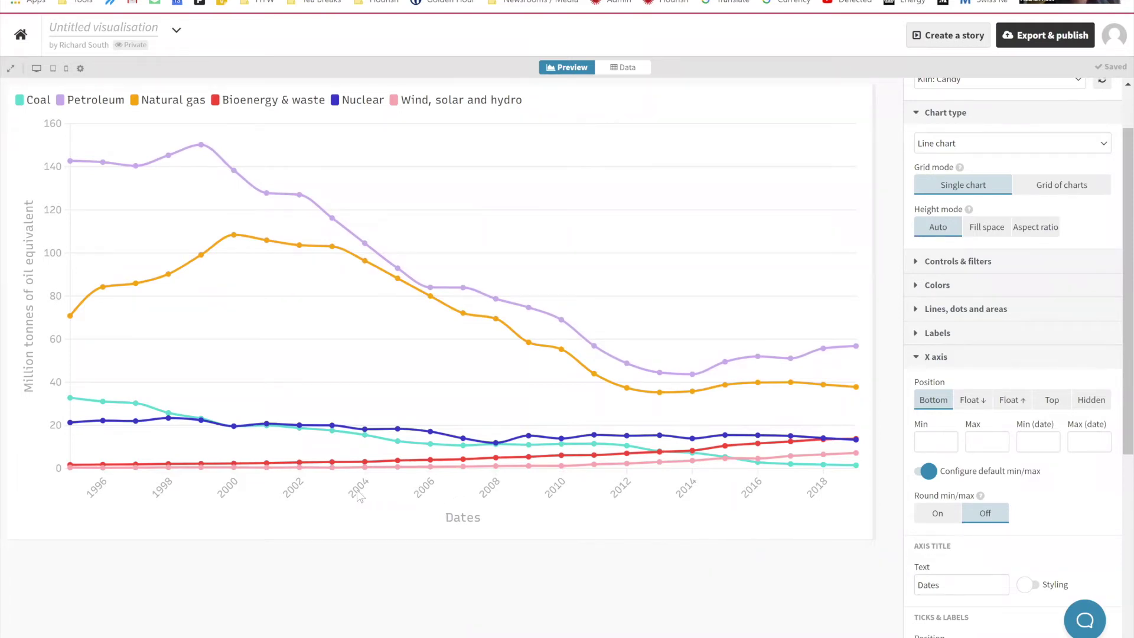
- Clear the X axis title text
click(967, 580)
double_click(966, 580)
key(BackSpace)
click(603, 572)
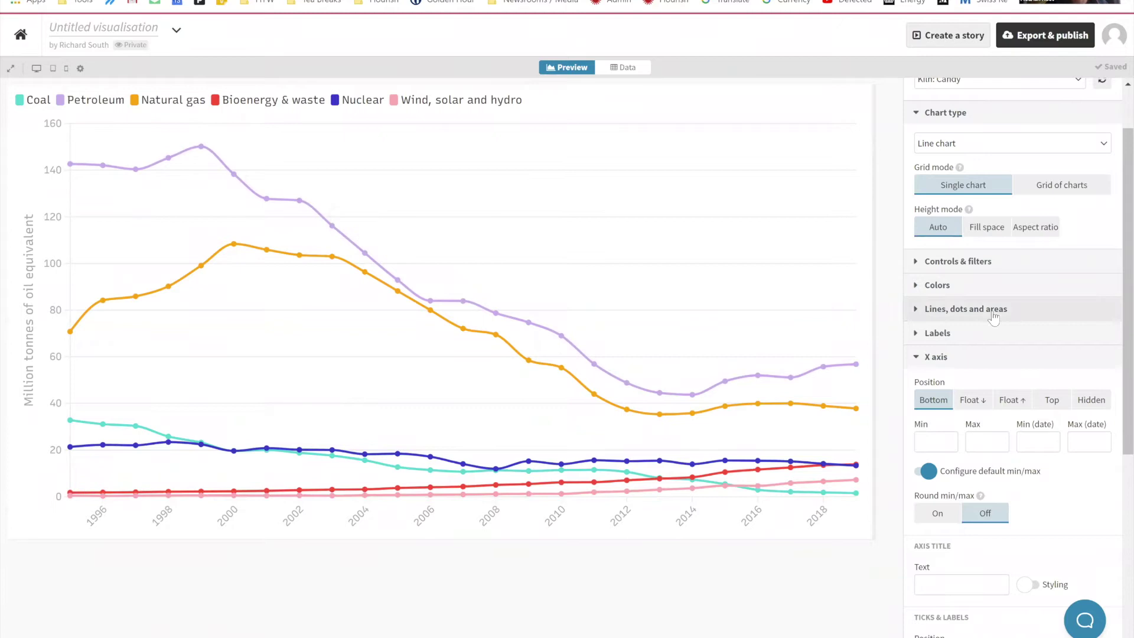
- Try hiding the chart legend in the Legend settings and set the legend mode to On
click(969, 363)
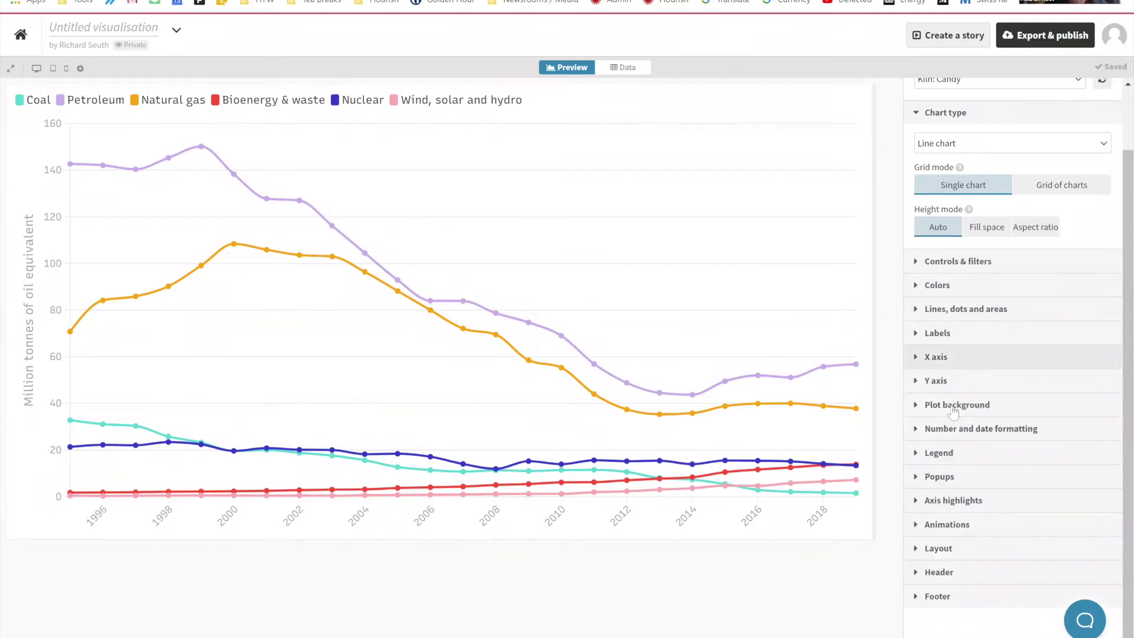
click(940, 453)
scroll(941, 458, down, 4)
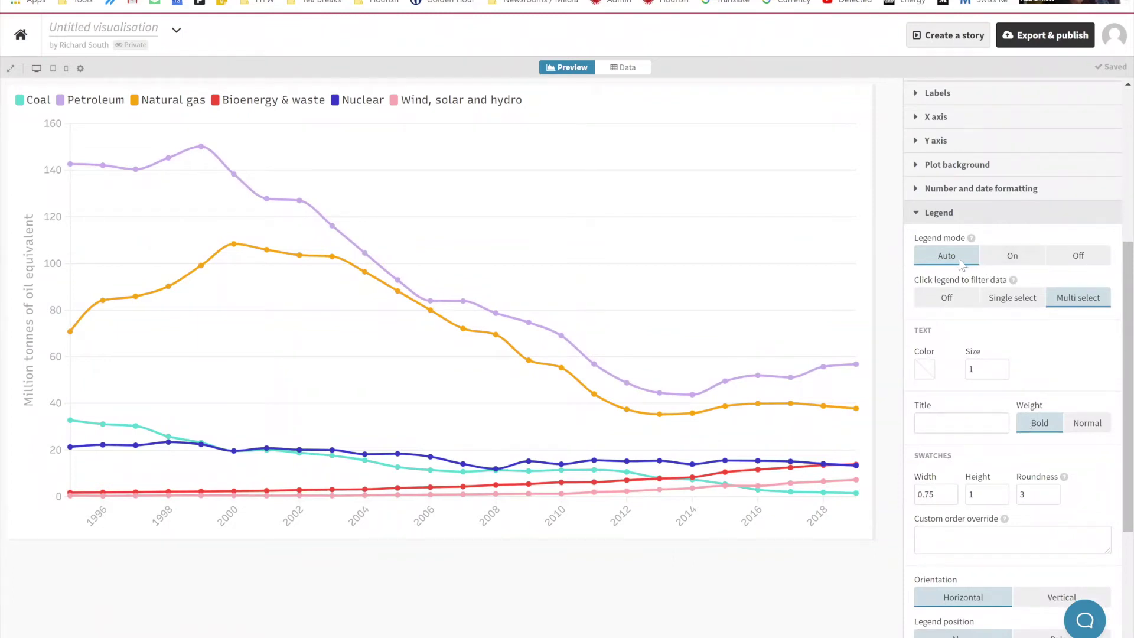
click(1085, 263)
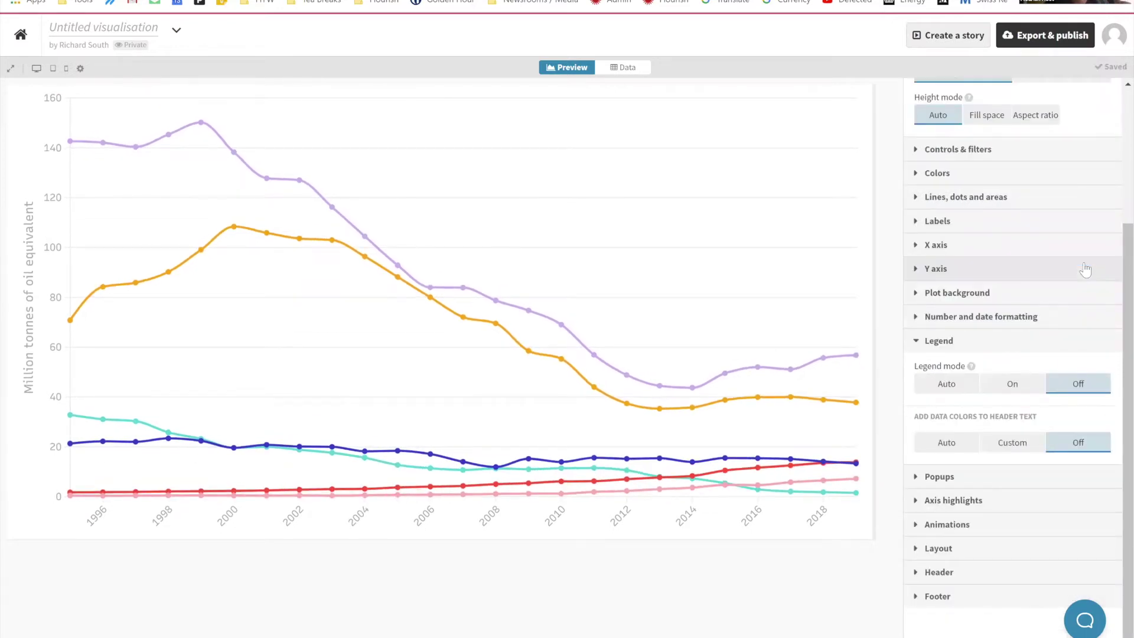
click(1011, 383)
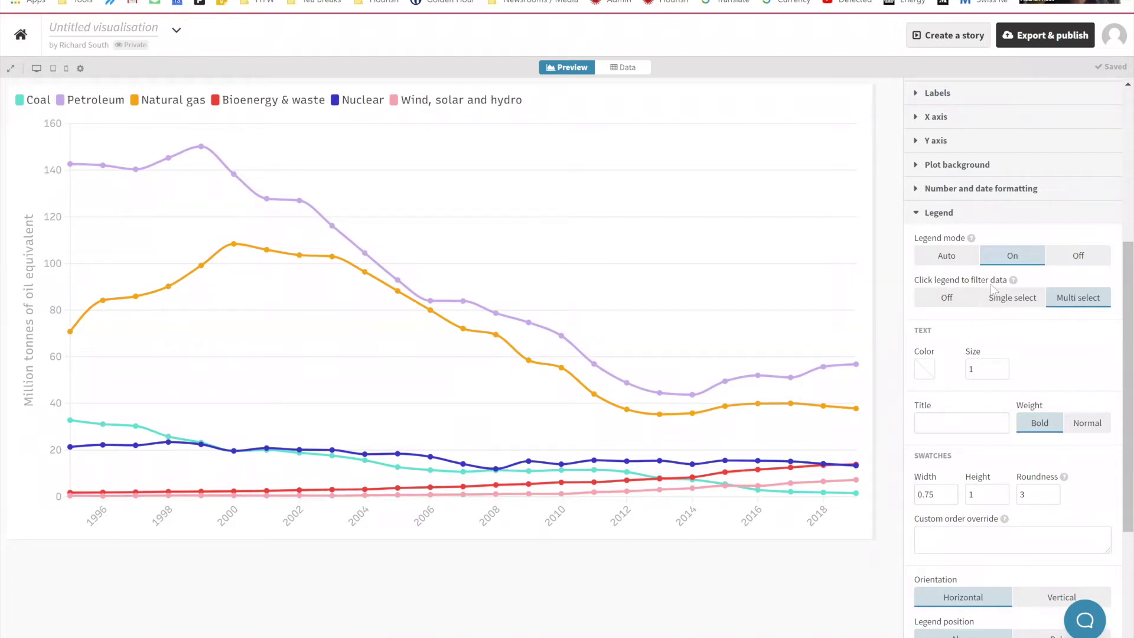
- Try legend filtering set to Off and to Multi select, toggling Coal and Natural gas in the legend
click(964, 300)
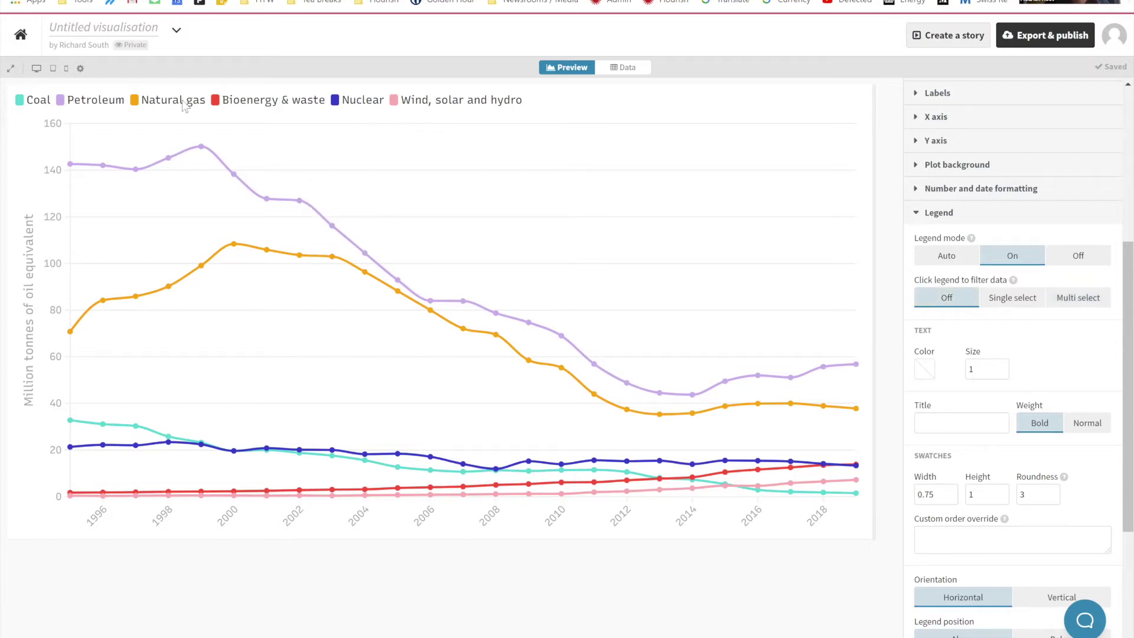
click(1082, 302)
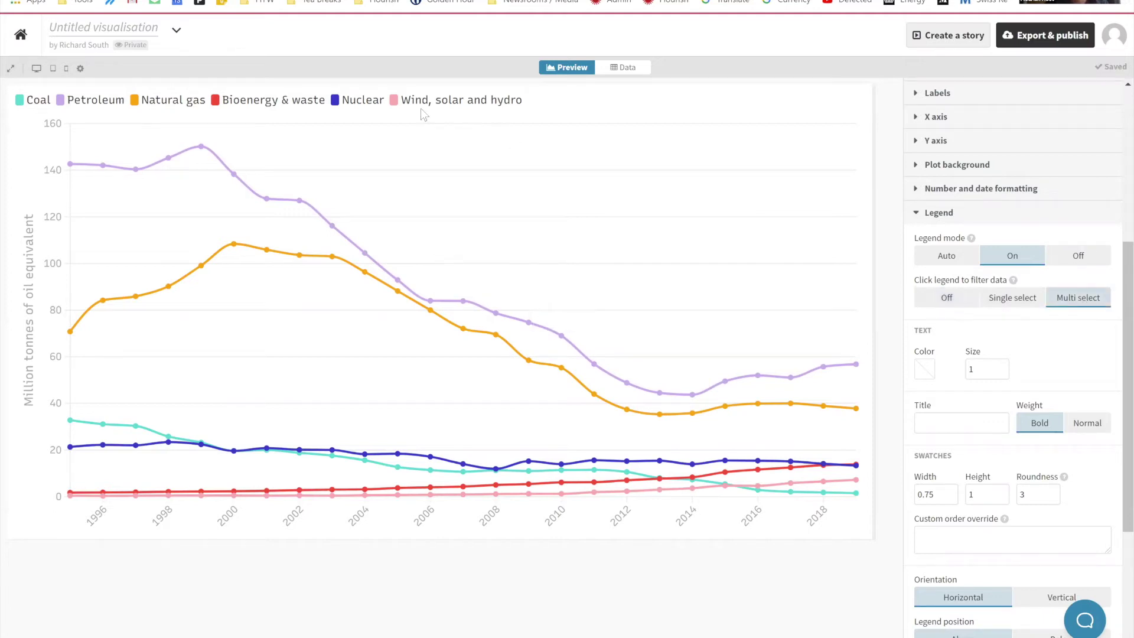
click(36, 102)
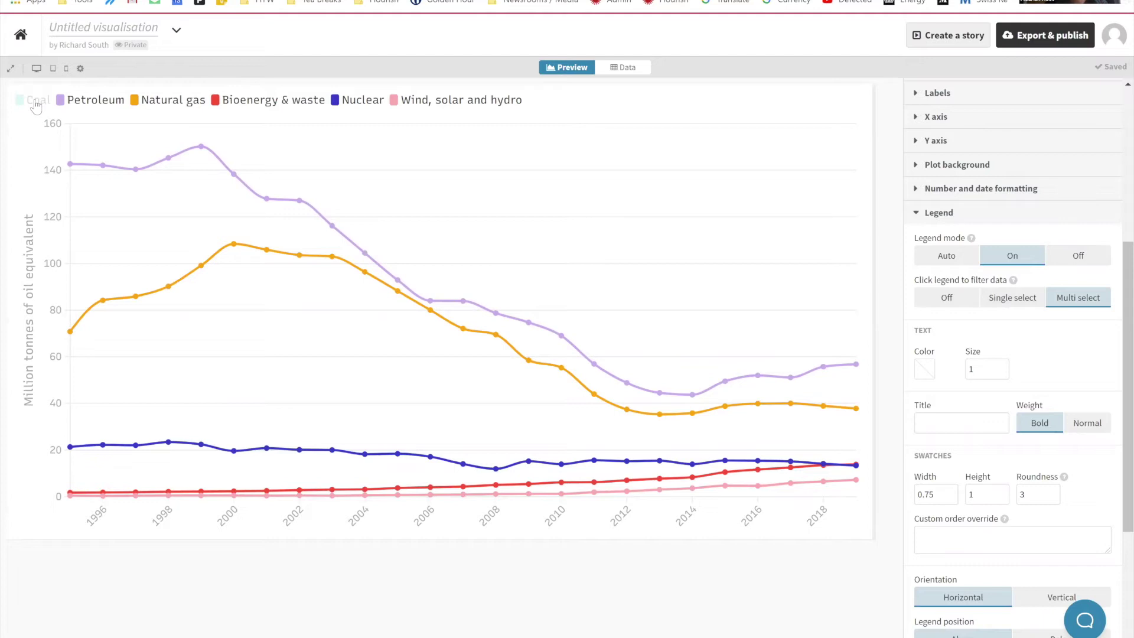
click(187, 103)
click(155, 104)
click(33, 103)
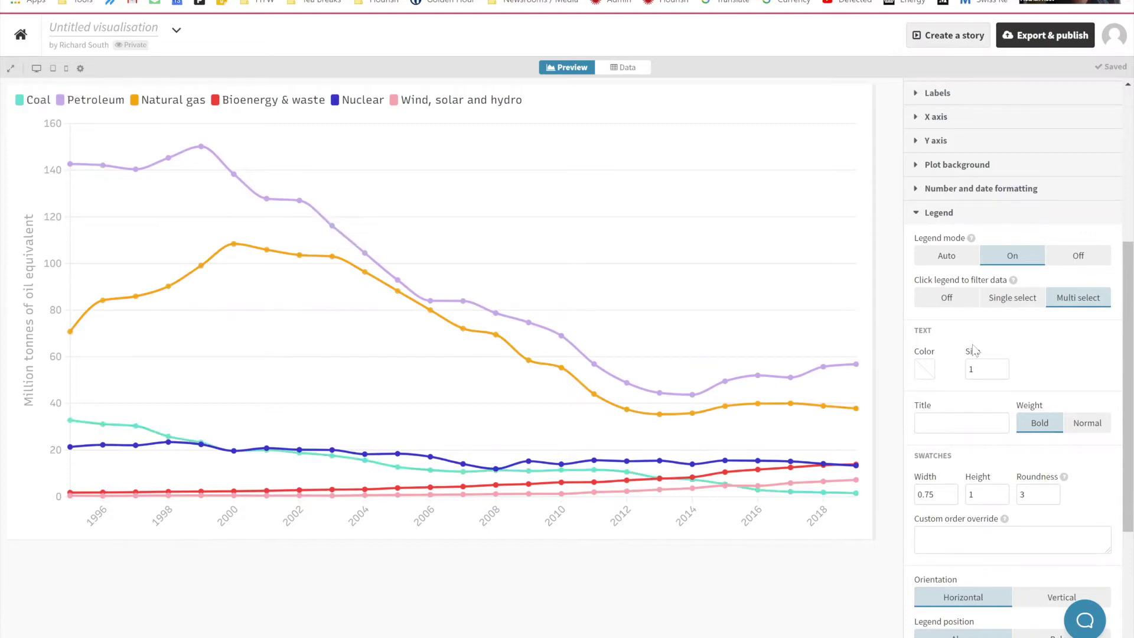
- Set legend filtering to Single select and test it by isolating Coal and Bioenergy & waste before restoring all series
click(1021, 306)
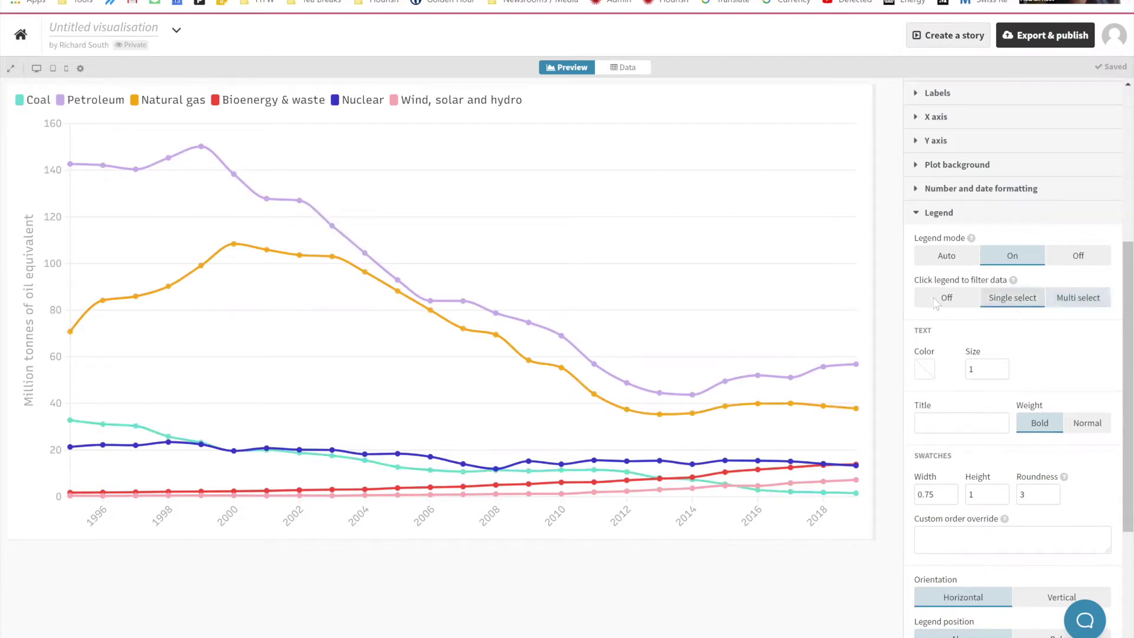
click(40, 105)
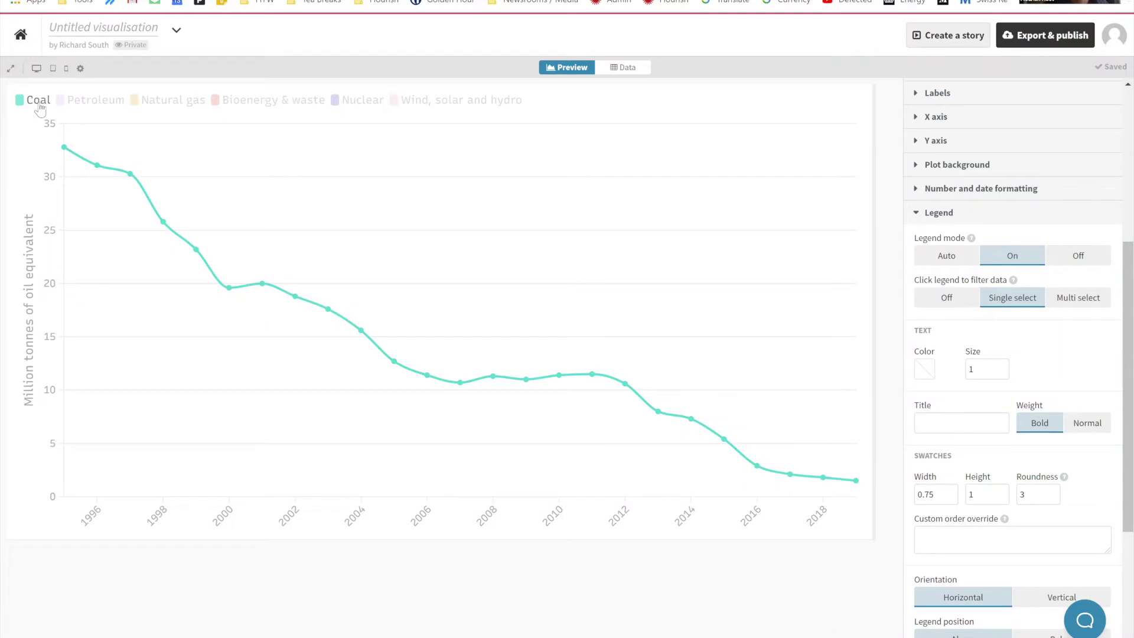
click(241, 111)
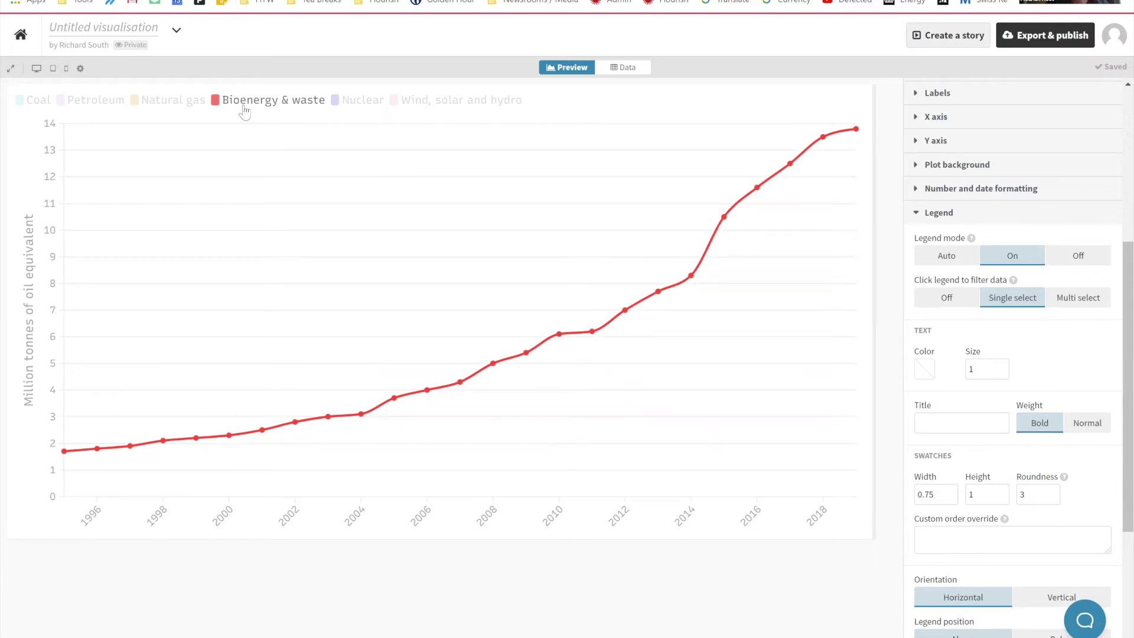
click(245, 111)
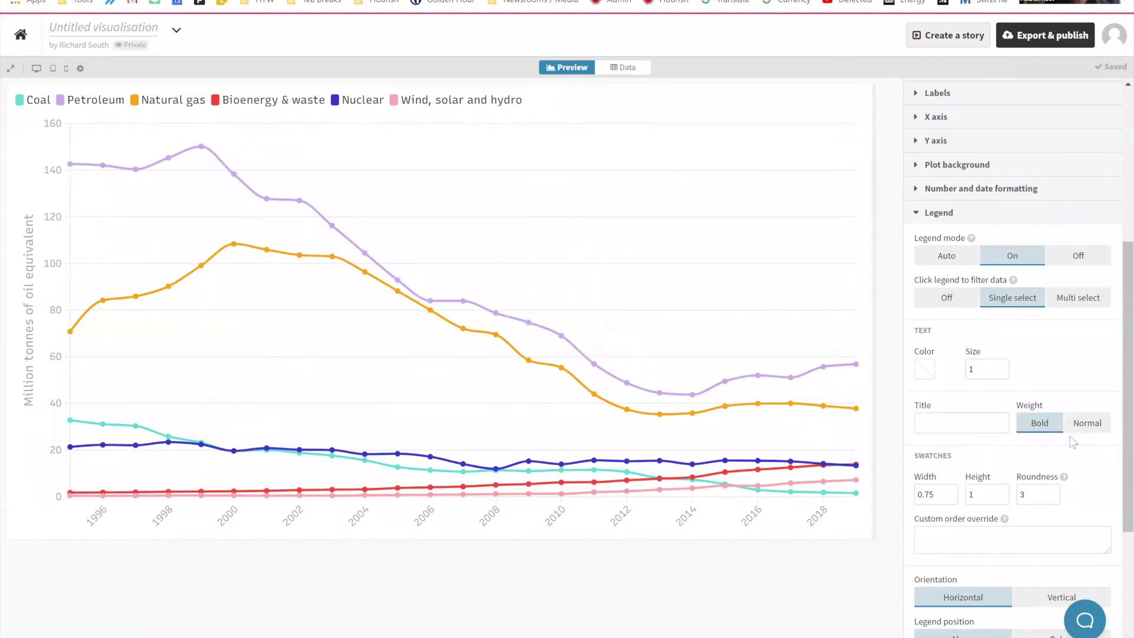
- Set the header title to "UK Total Energy: Indigenous production of primary fuels, 1994 - 2019", copied from the Notepad++ notes
scroll(1070, 437, down, 4)
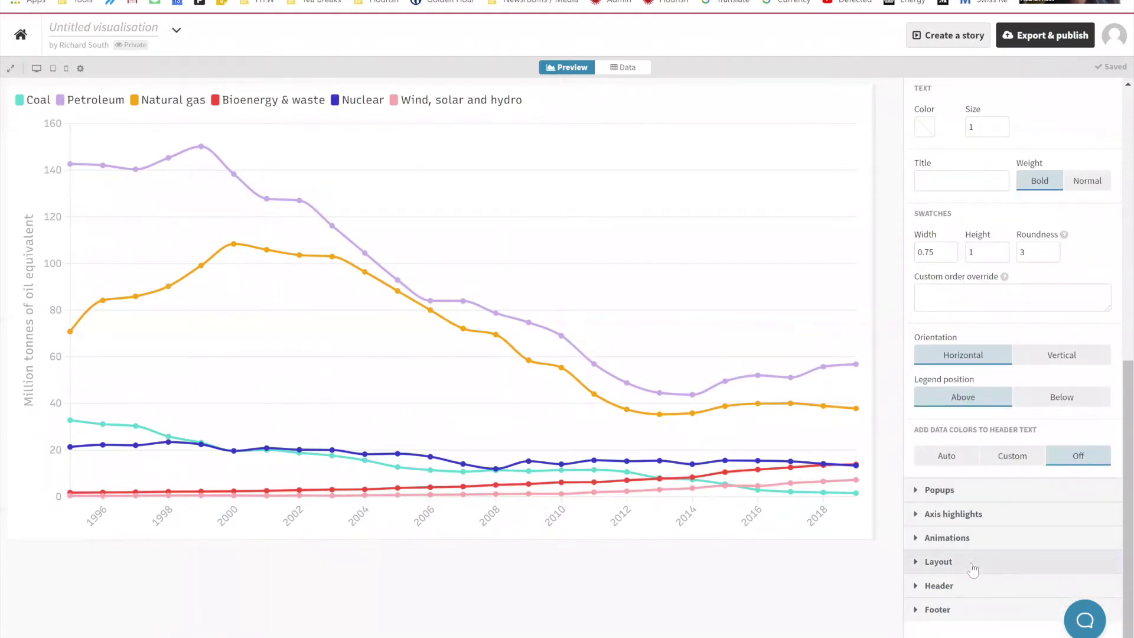
scroll(973, 567, down, 1)
click(972, 572)
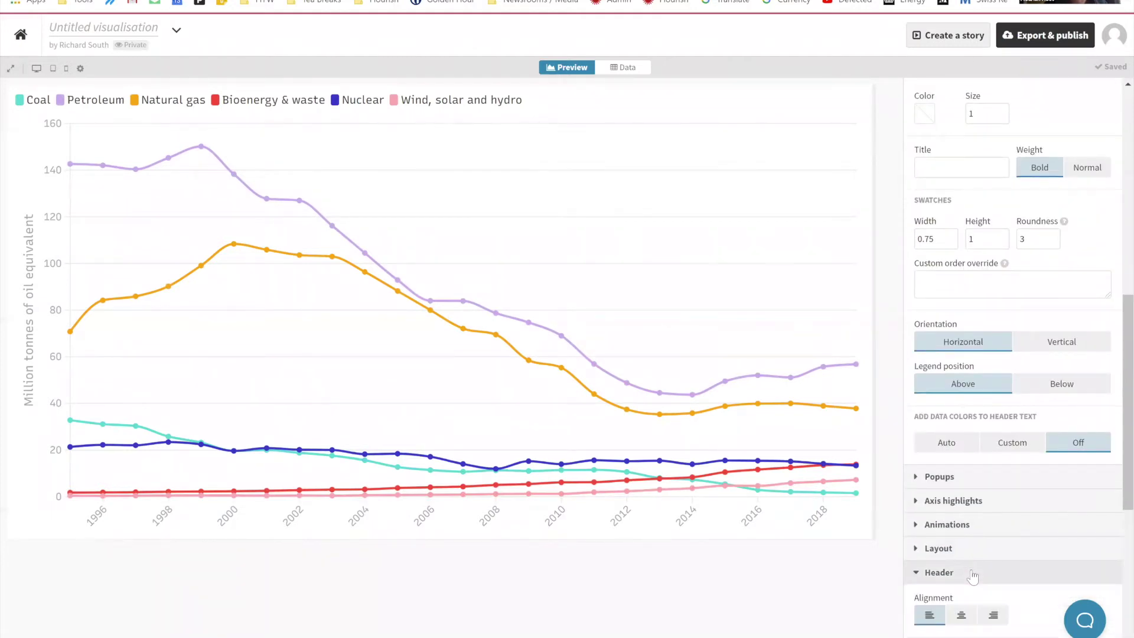
scroll(972, 572, down, 6)
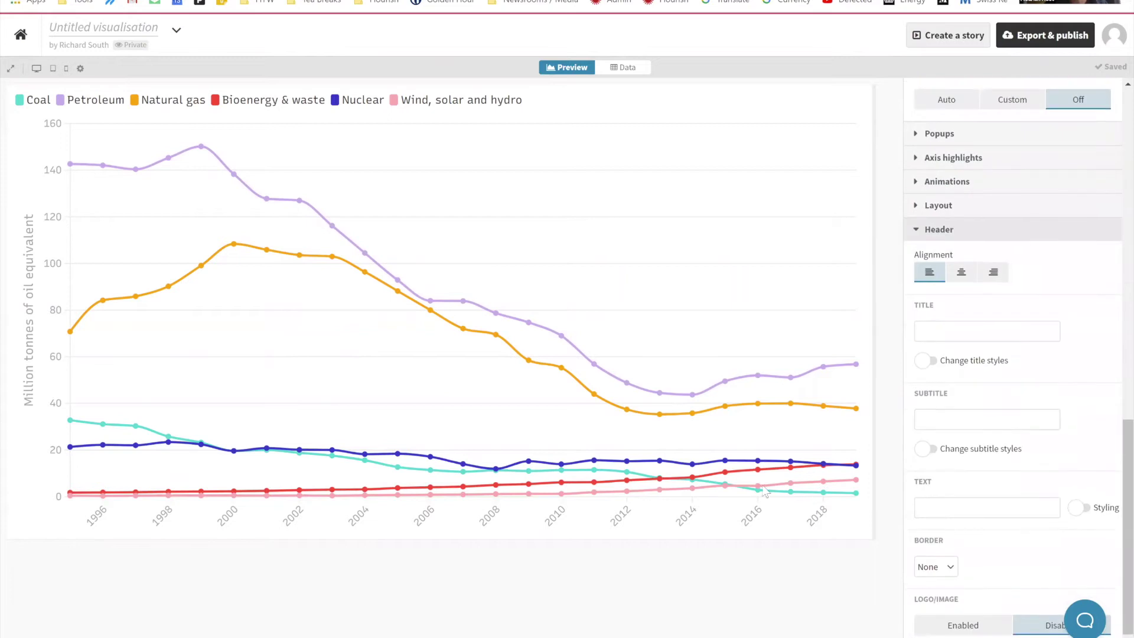
key(alt+Tab)
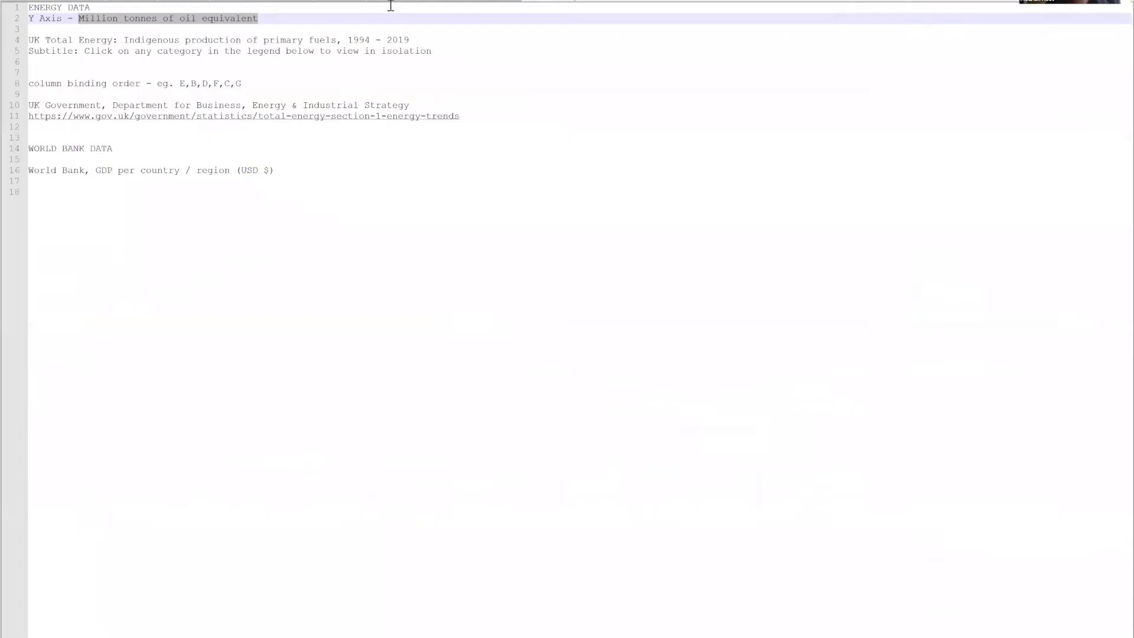
click(411, 40)
drag(409, 40, 30, 47)
key(ctrl+c)
key(alt+Tab)
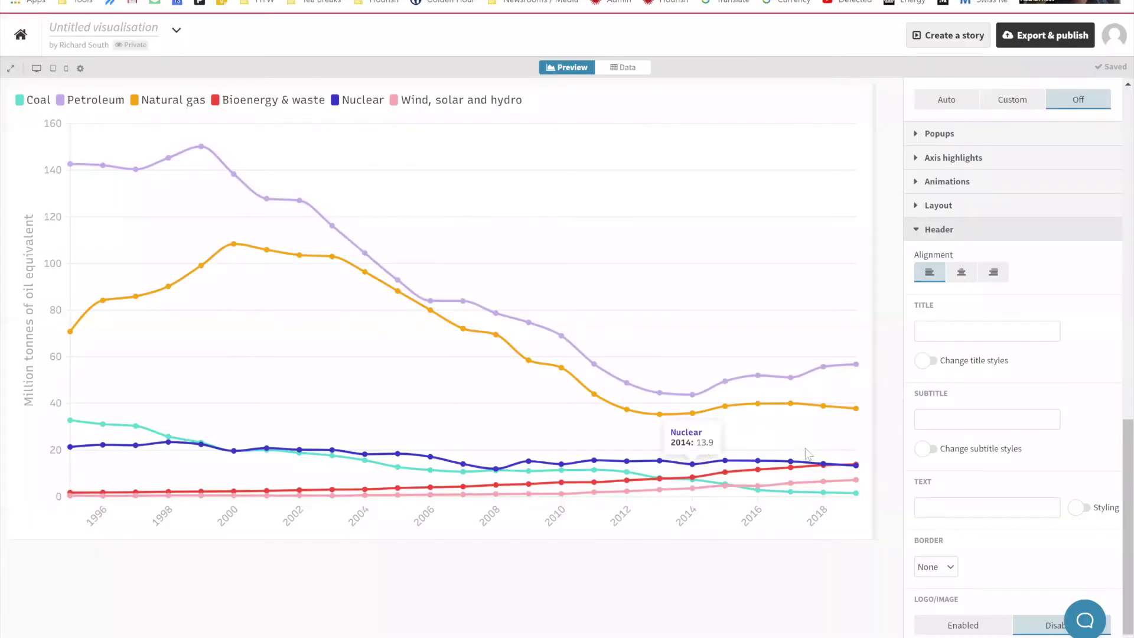
click(936, 324)
key(ctrl+v)
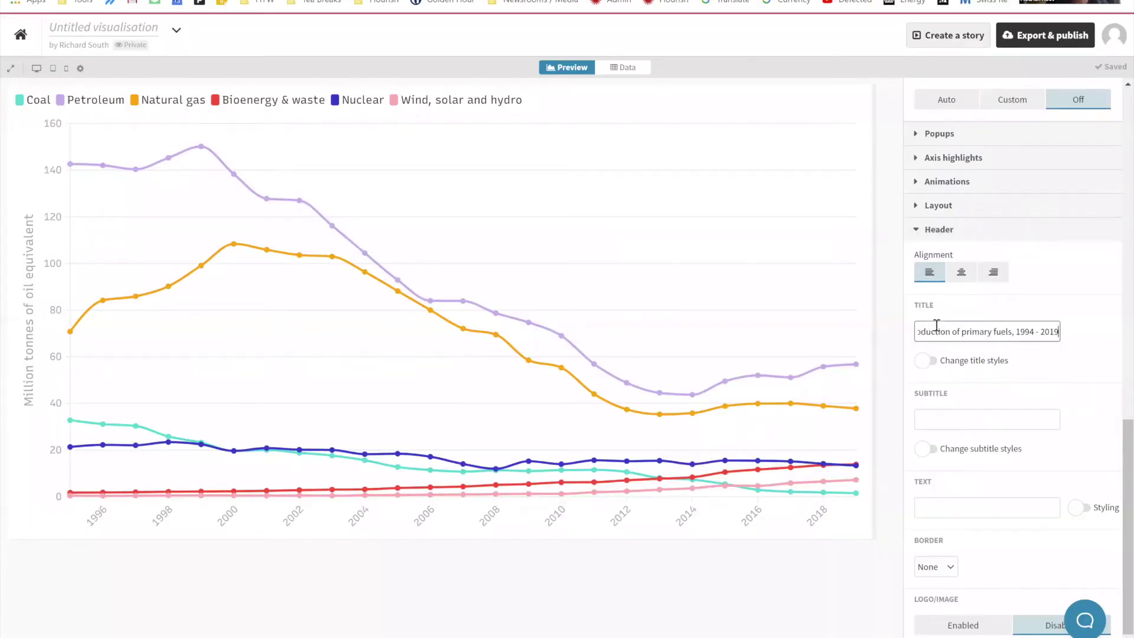
- Set the header subtitle to "Click on any category in the legend below to view in isolation", copied from the Notepad++ notes
key(alt+Tab)
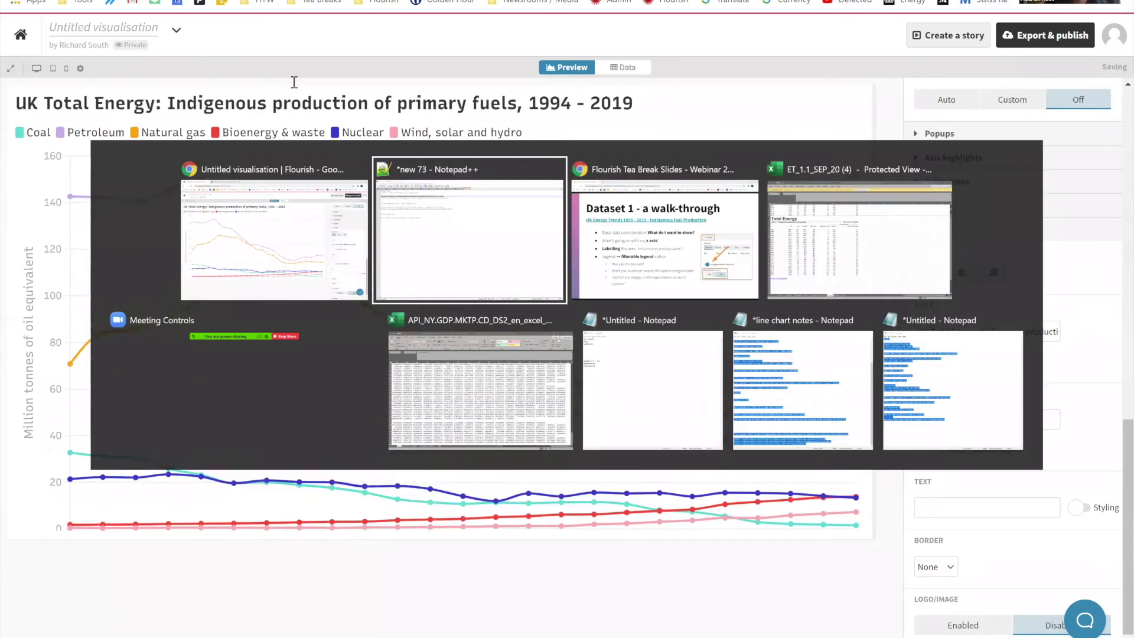
click(440, 51)
drag(267, 55, 84, 53)
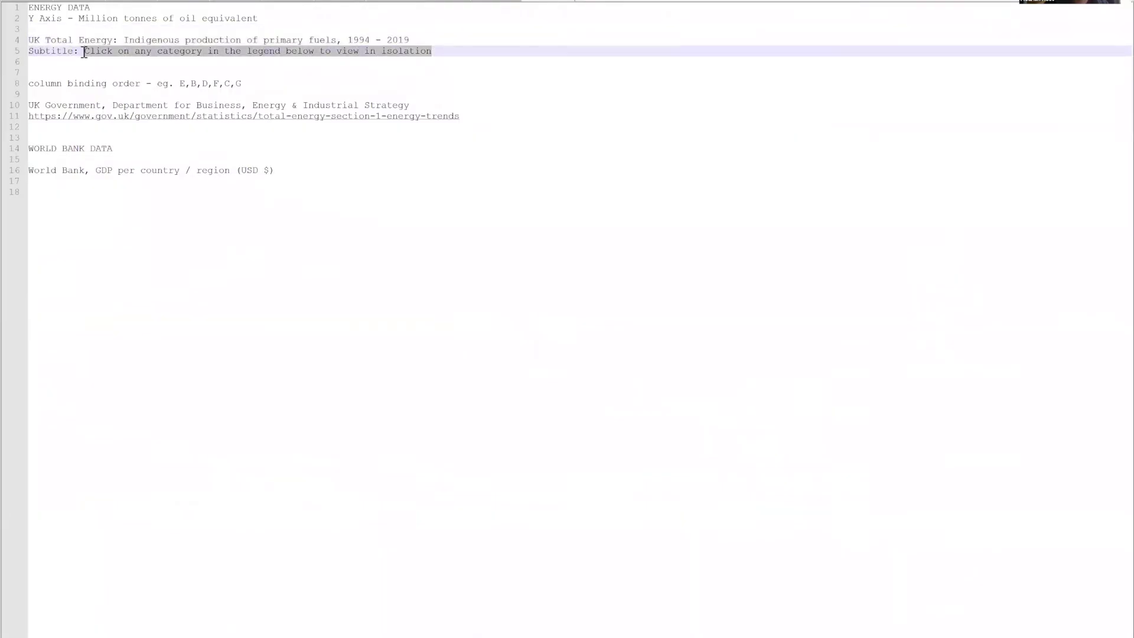
key(ctrl+c)
key(alt+Tab)
click(972, 418)
key(ctrl+v)
click(752, 558)
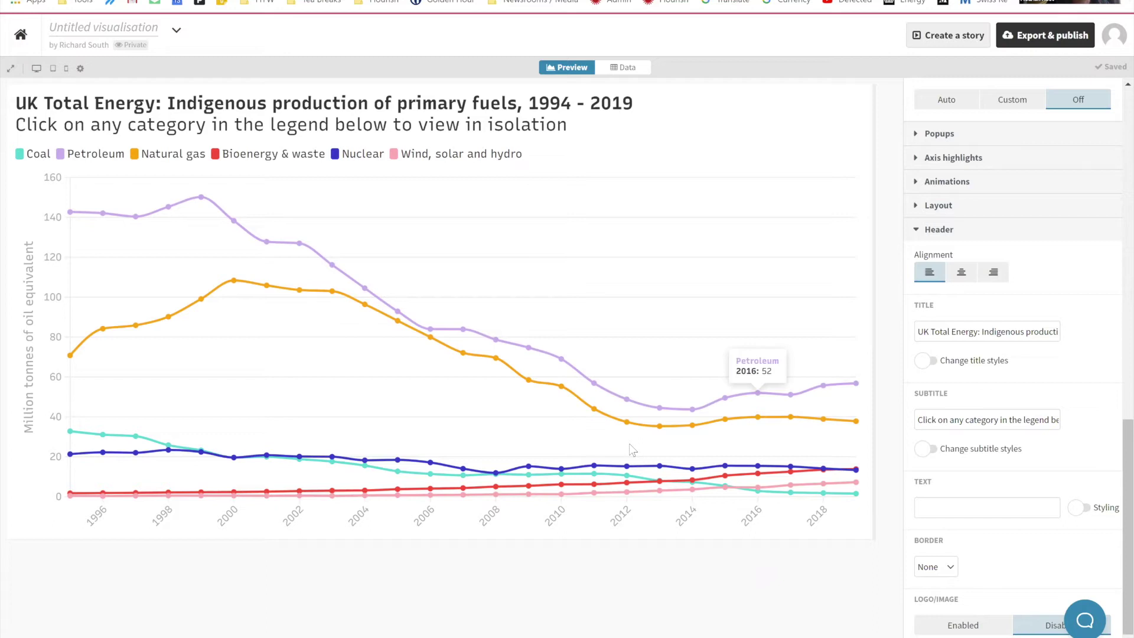
- Test the subtitle's instruction by isolating Coal through the legend and restoring all series
drag(38, 125, 159, 129)
click(215, 127)
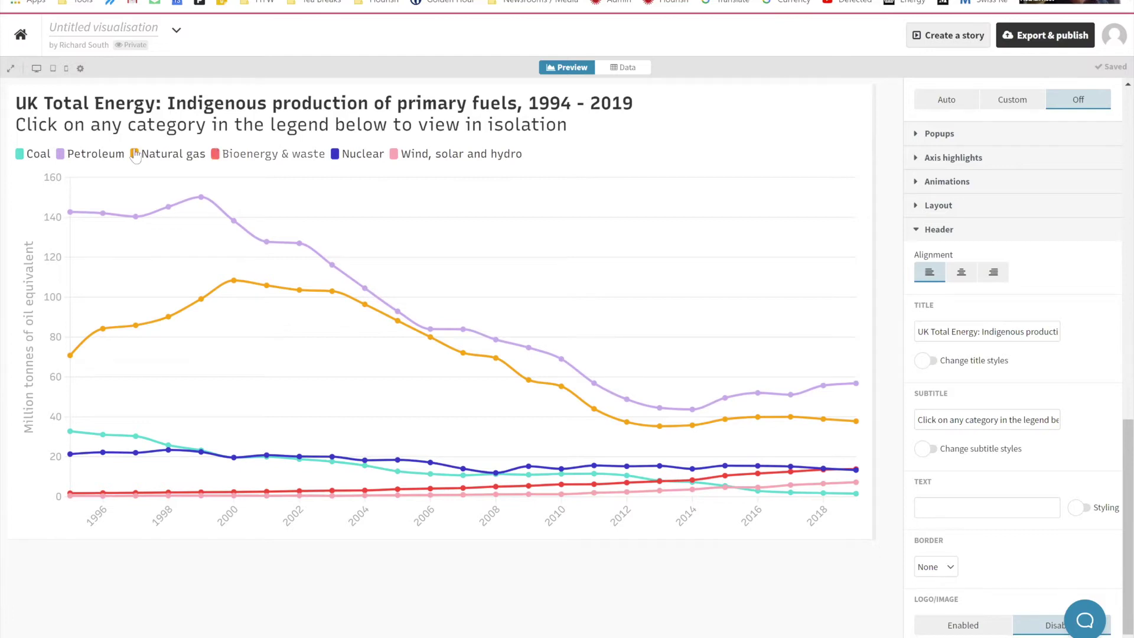
click(32, 156)
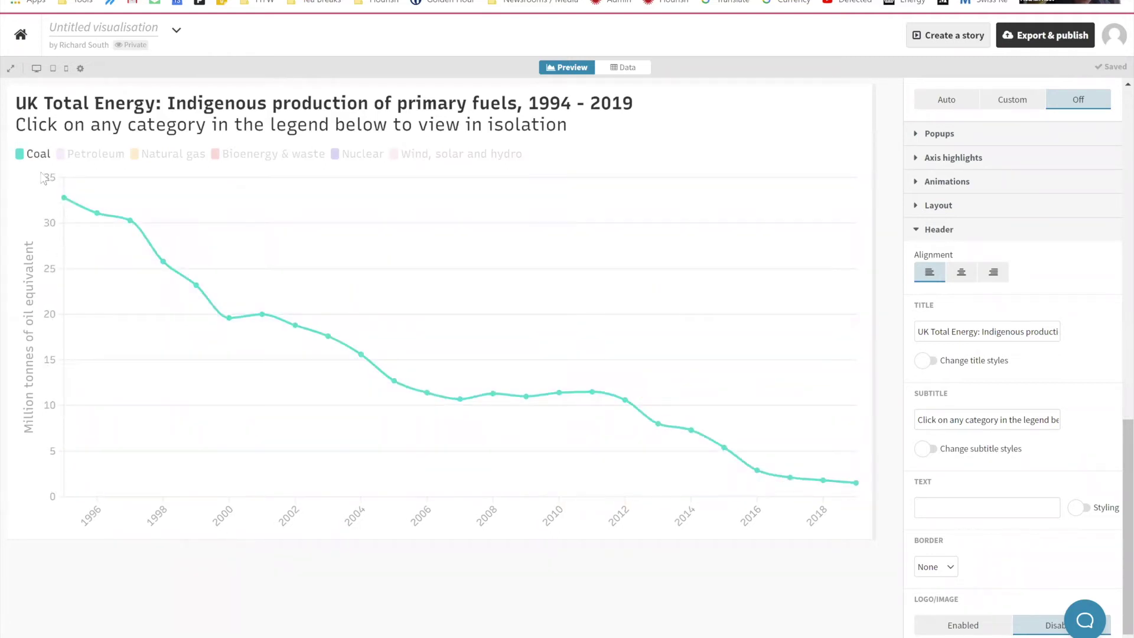
click(37, 157)
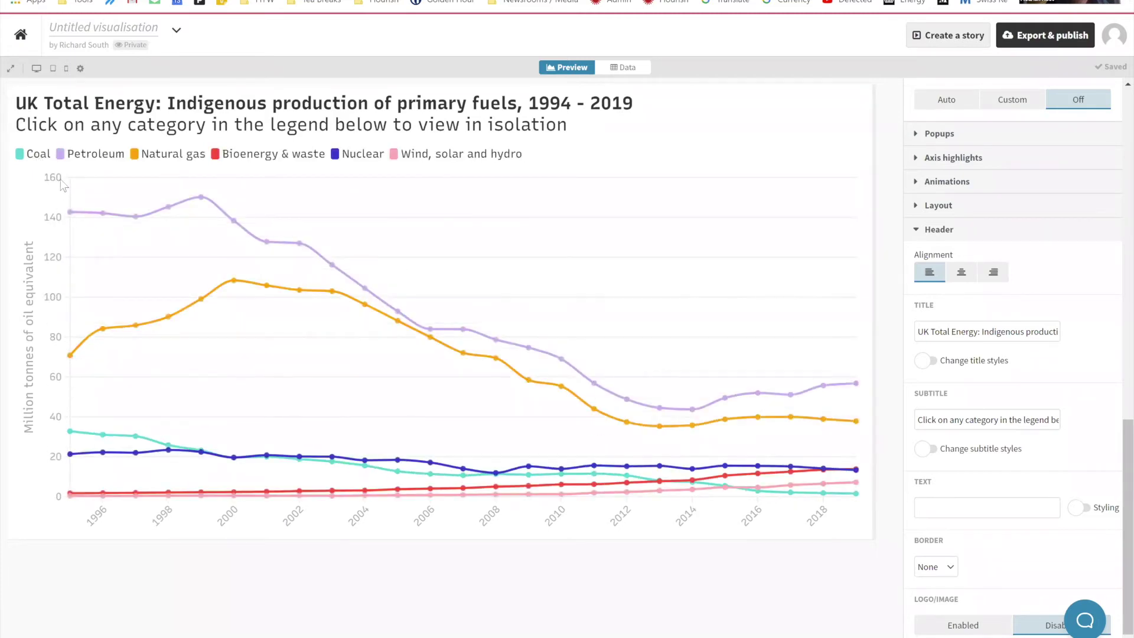
- Inspect the Petroleum line's popup, then isolate Coal through the legend and restore all series
mouse_move(175, 193)
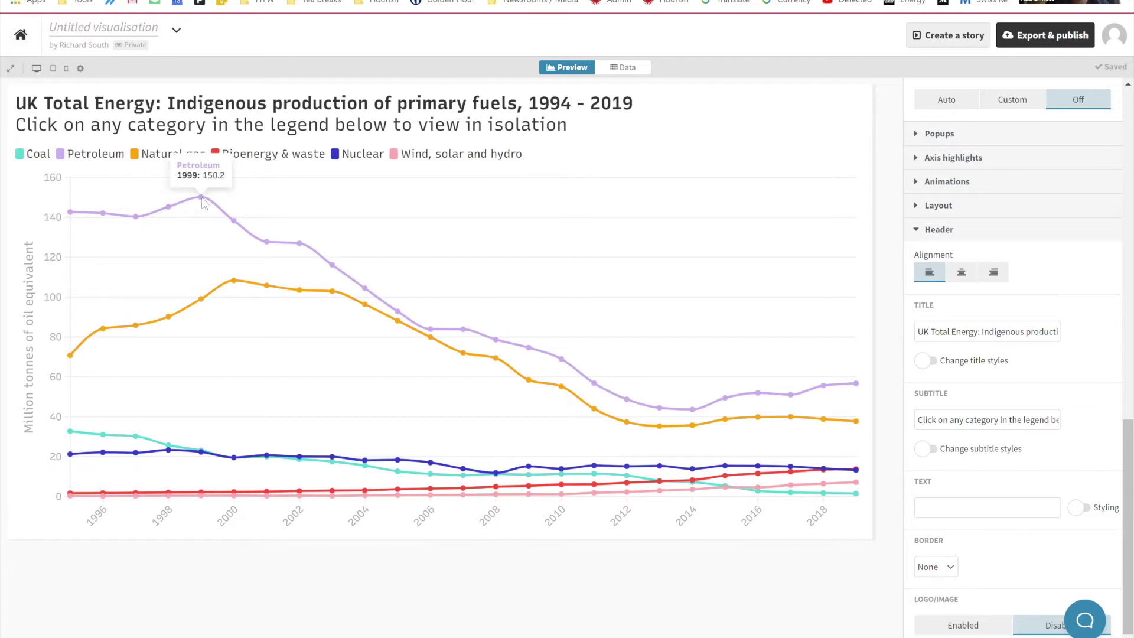
click(36, 157)
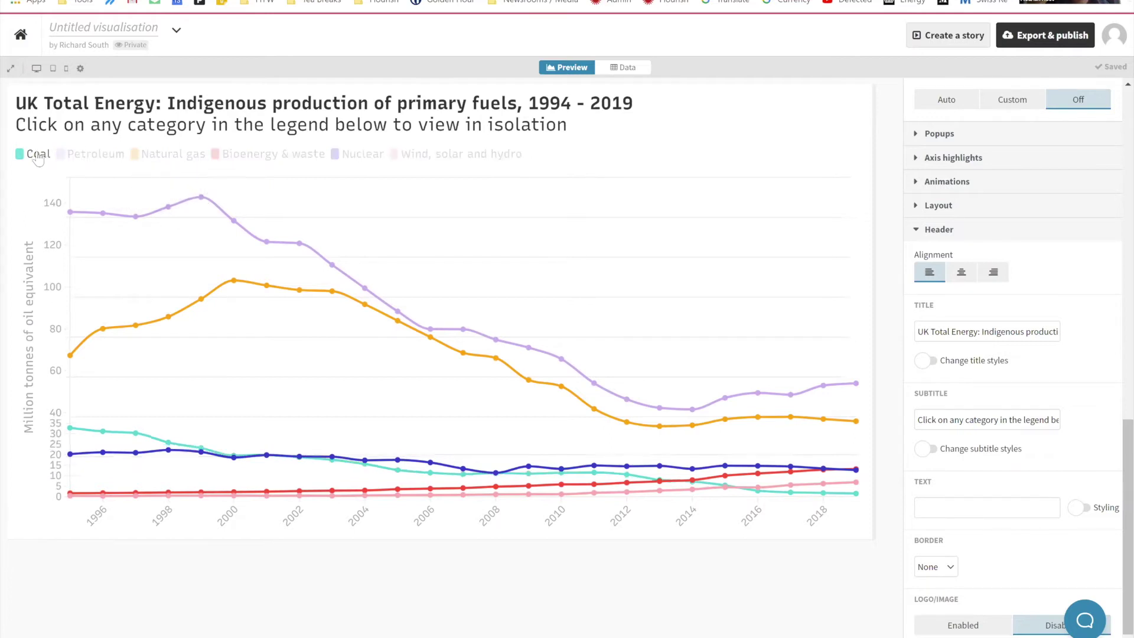
mouse_move(65, 201)
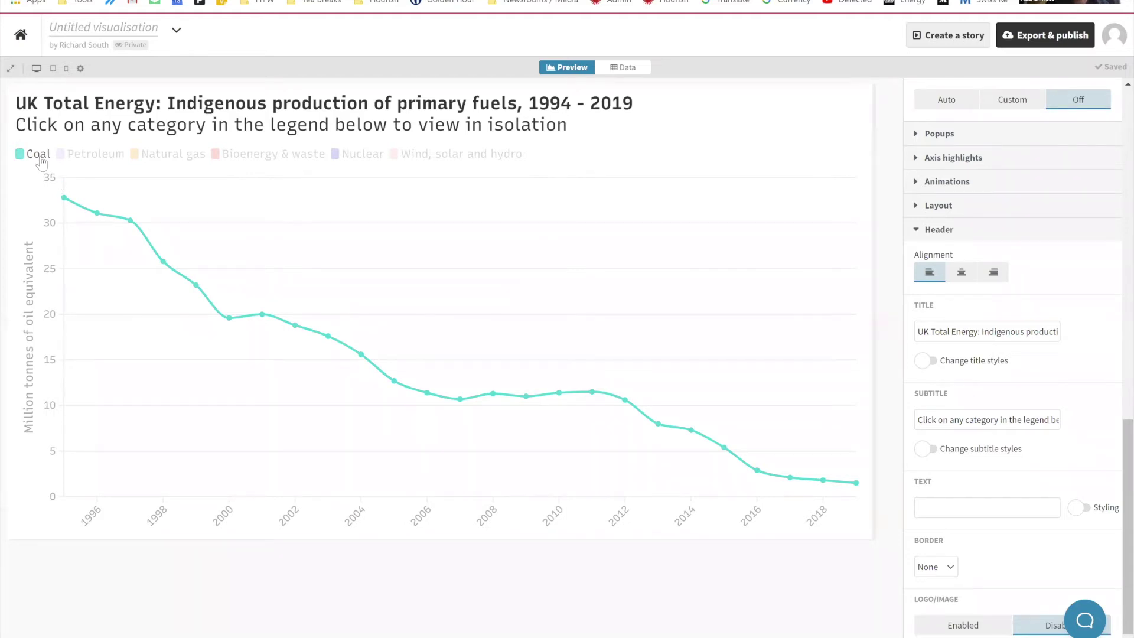
click(42, 162)
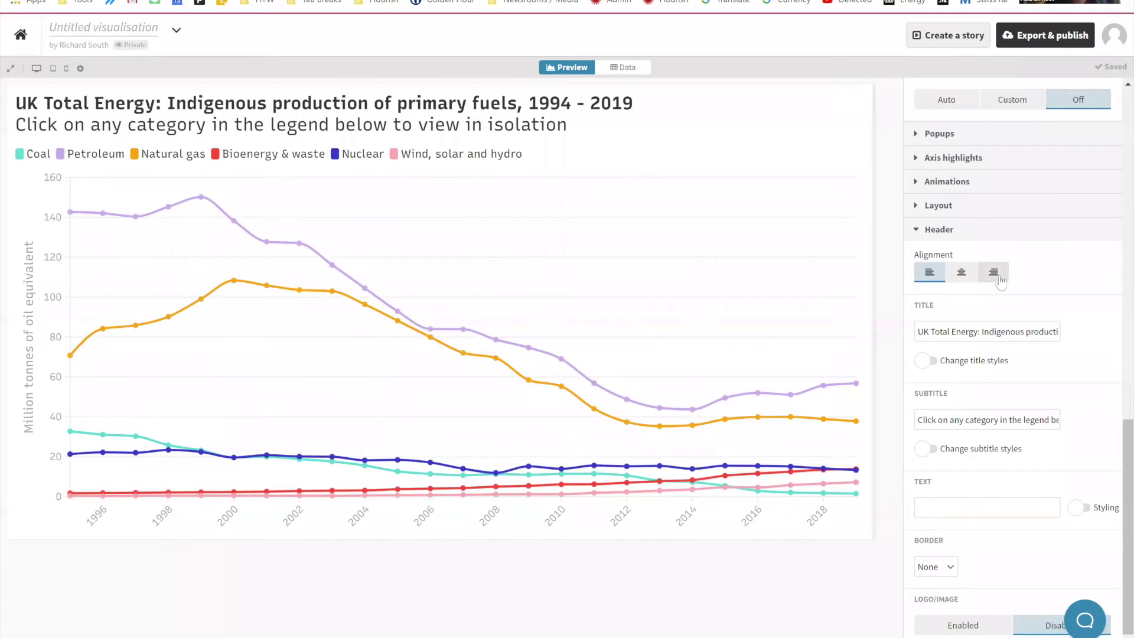
- Set the Y axis scale's maximum to 160
click(945, 232)
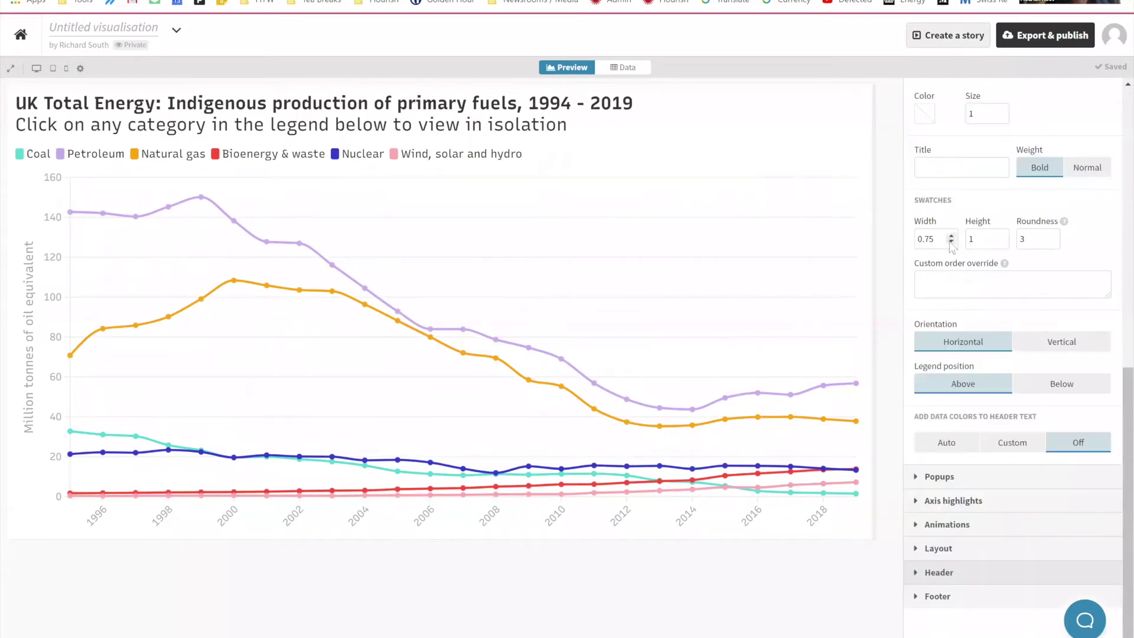
scroll(952, 248, up, 1)
scroll(952, 248, up, 3)
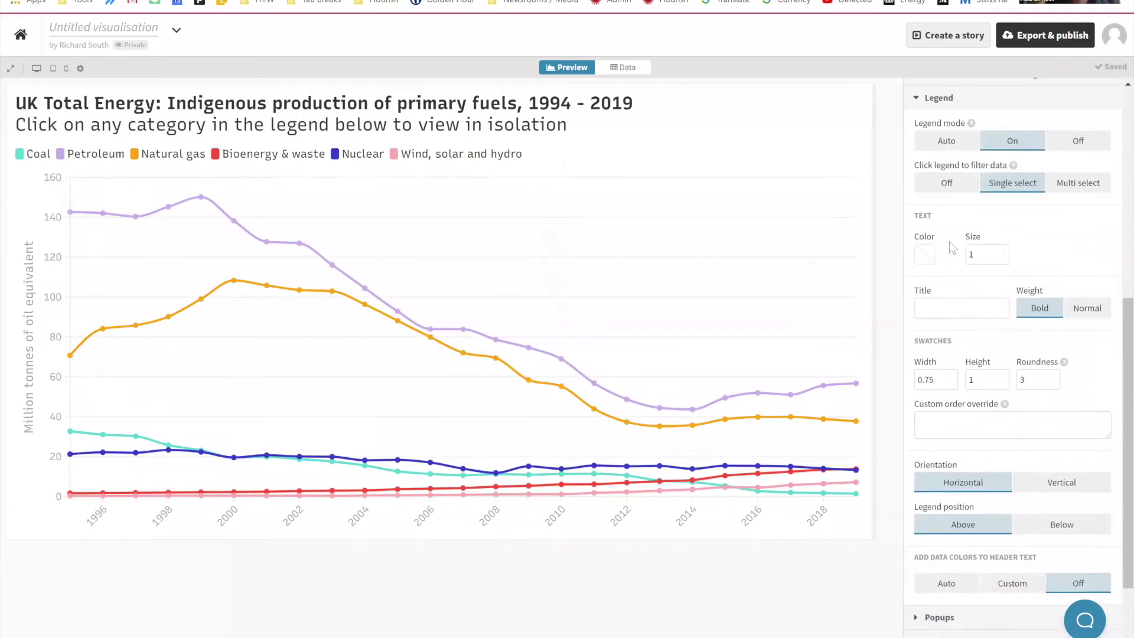
click(931, 101)
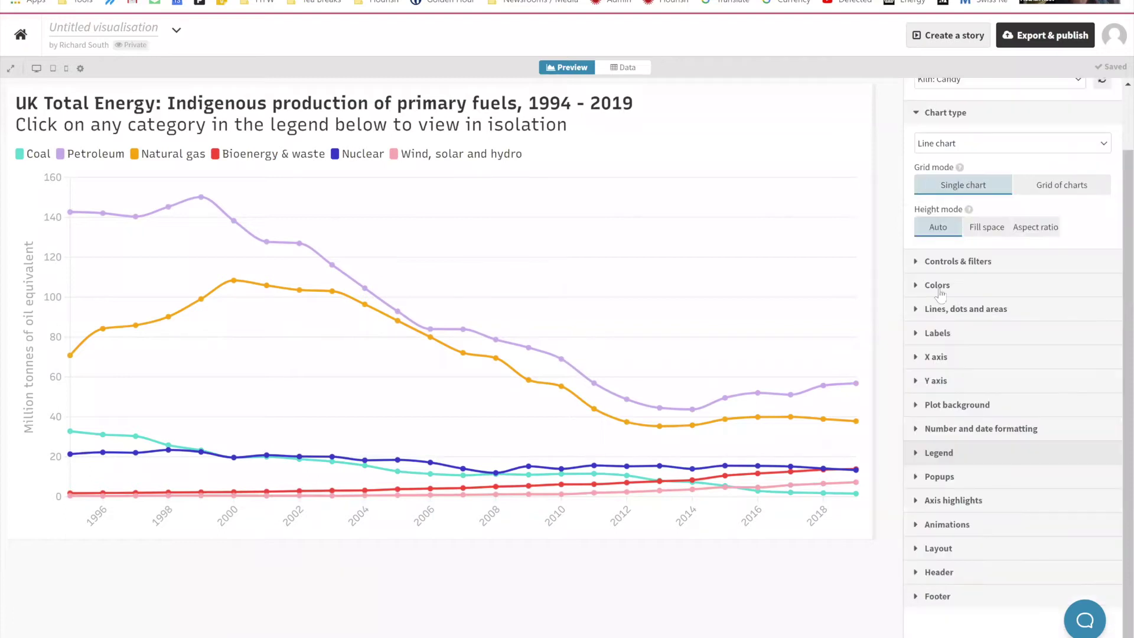
click(938, 381)
scroll(938, 441, down, 4)
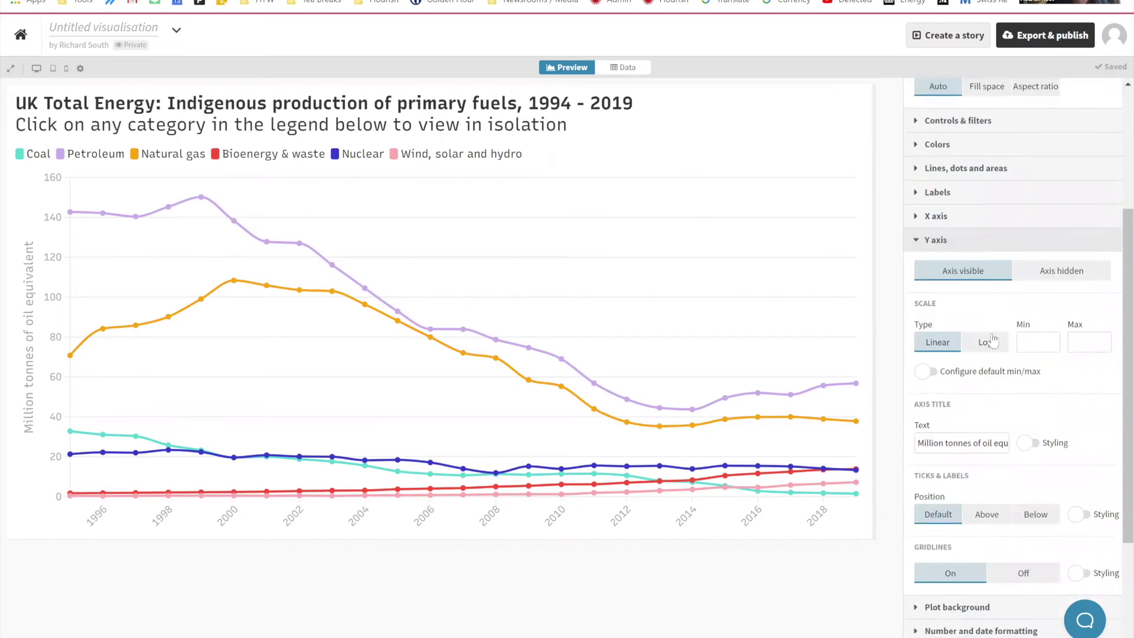
click(1084, 343)
text(160)
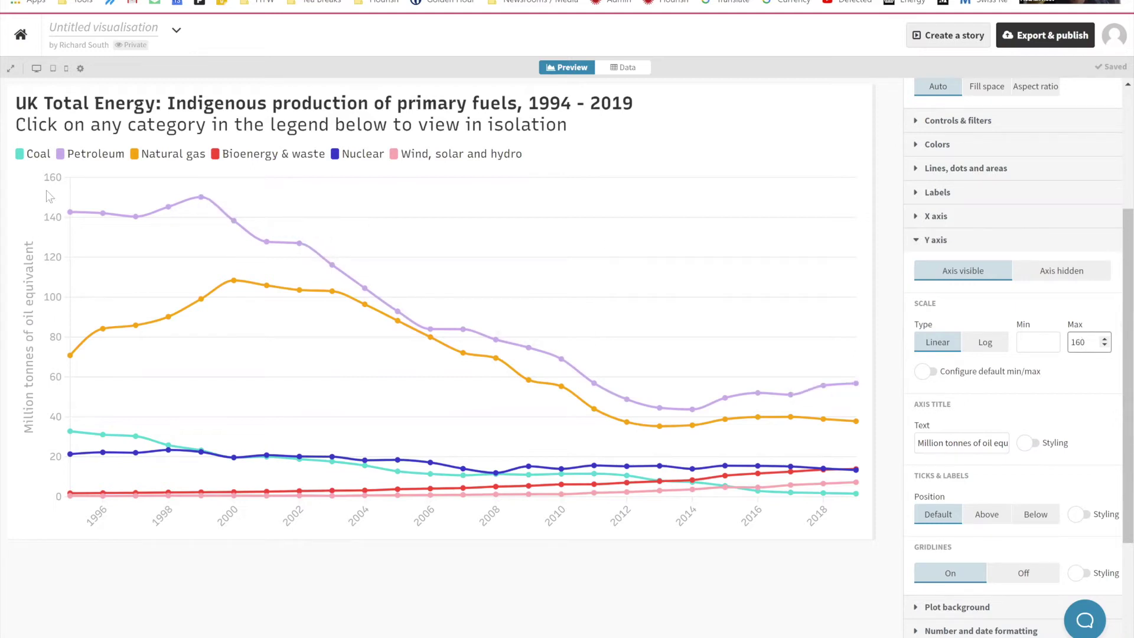
- Test the fixed Y axis by isolating Coal and Bioenergy & waste through the legend, and restore all series
click(39, 154)
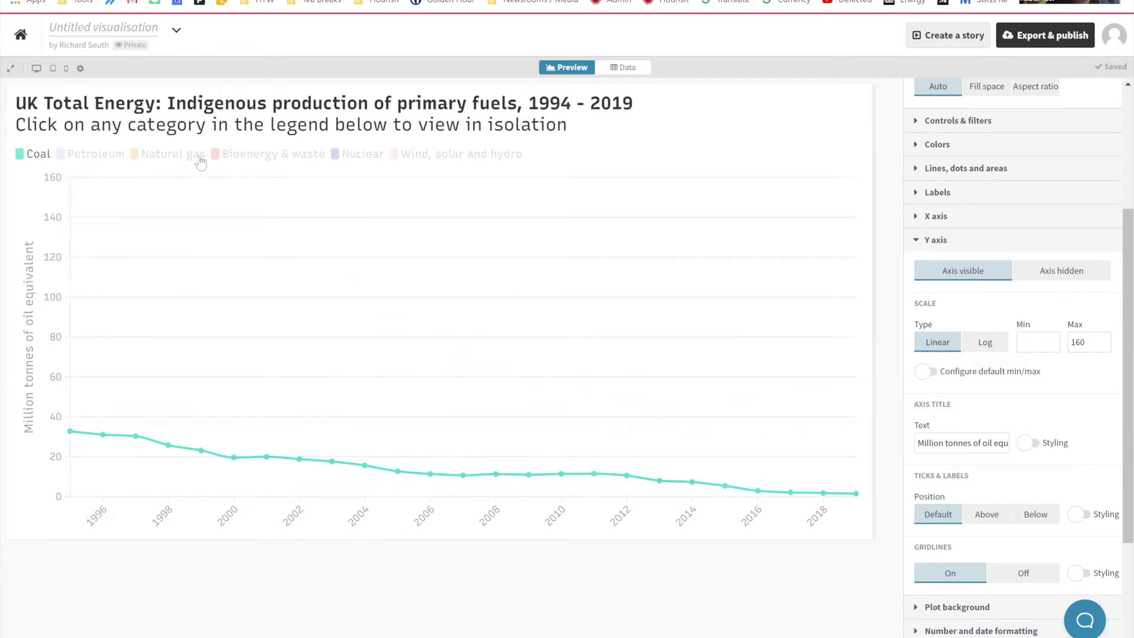
click(243, 159)
click(243, 158)
click(243, 158)
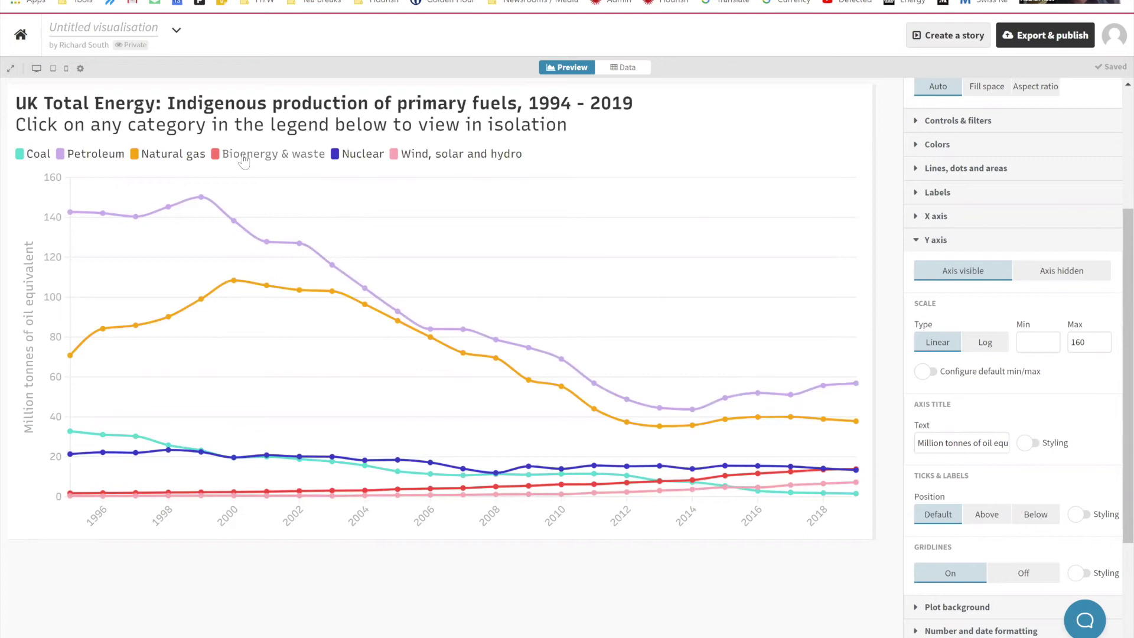
click(243, 158)
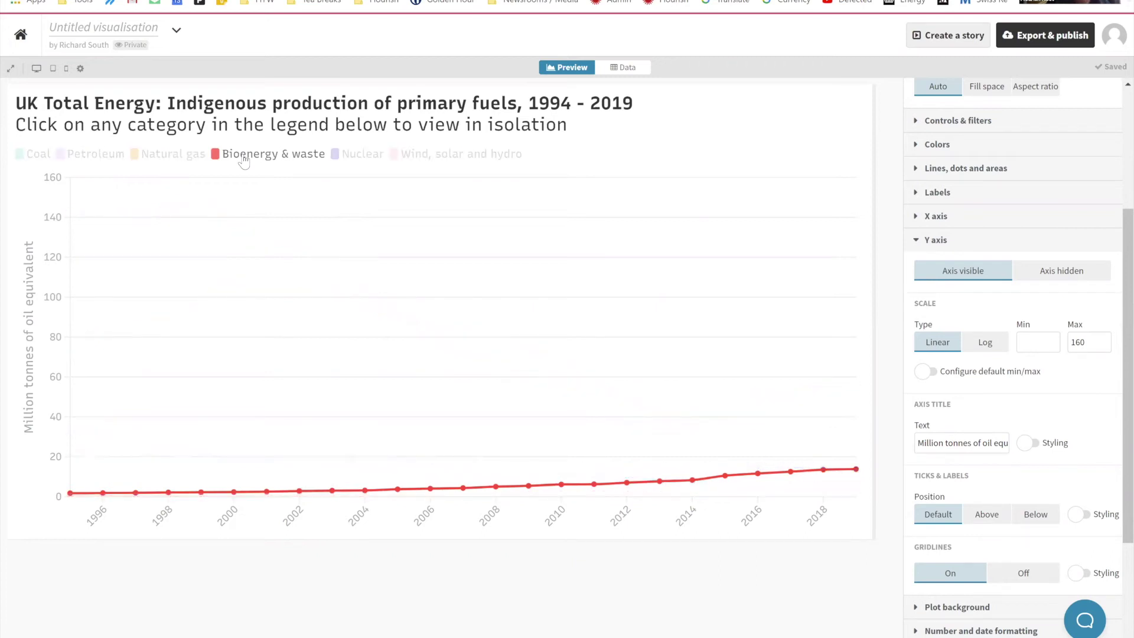
click(243, 158)
click(243, 158)
click(243, 158)
- Clear the Y axis scale's maximum value
double_click(1092, 343)
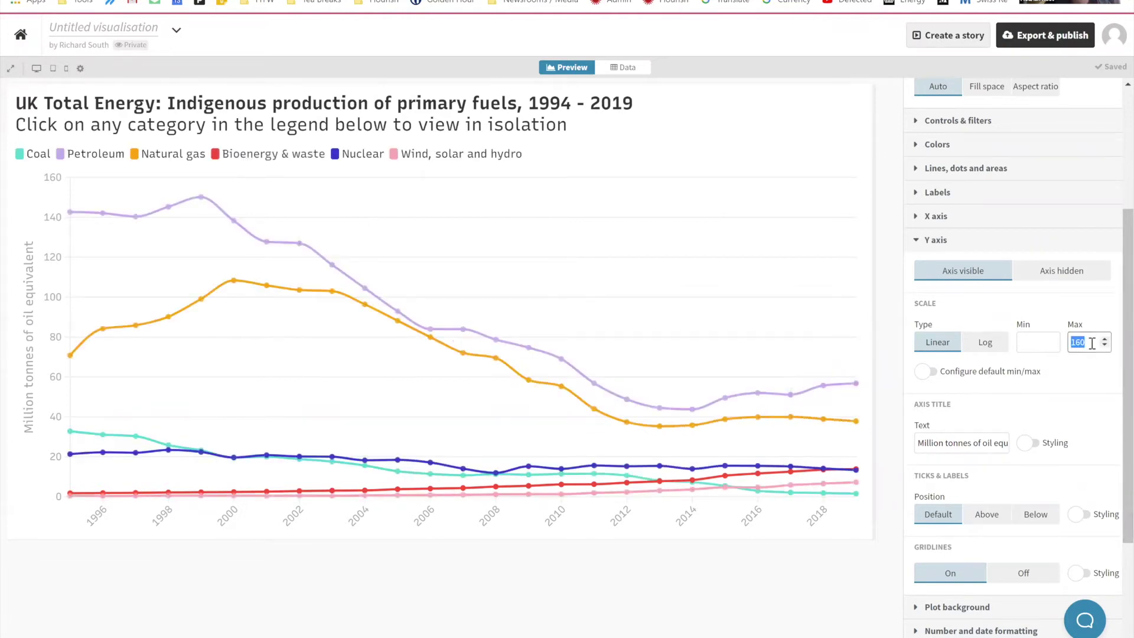
key(BackSpace)
scroll(915, 285, up, 4)
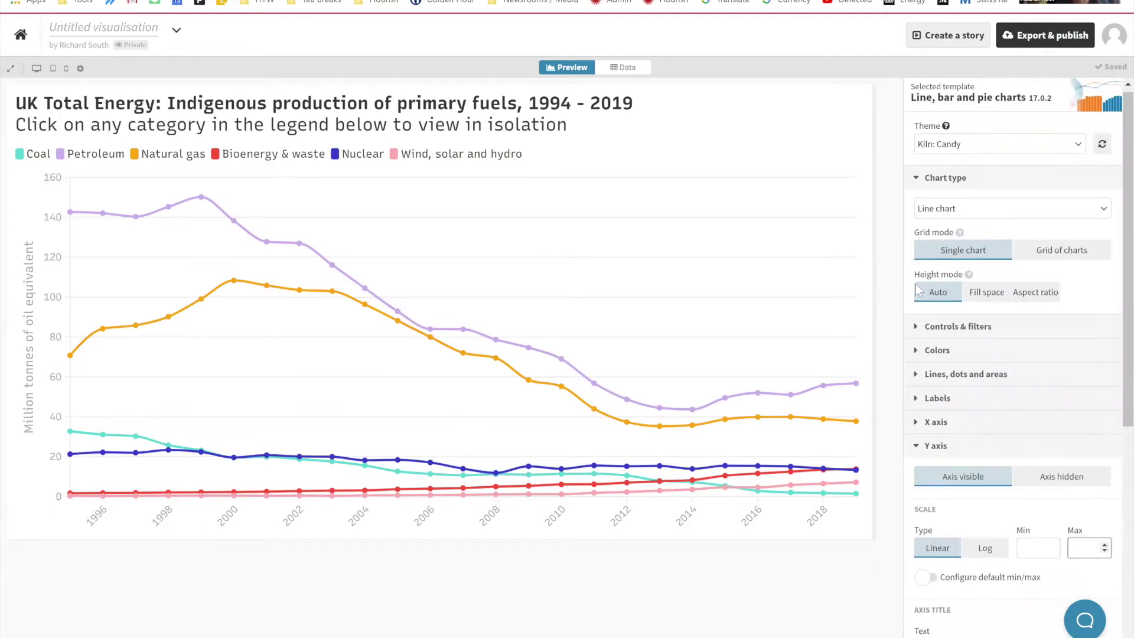
- Reorder the chart's Values columns to E,B,D,F,C,G in the data settings and preview the chart
click(629, 70)
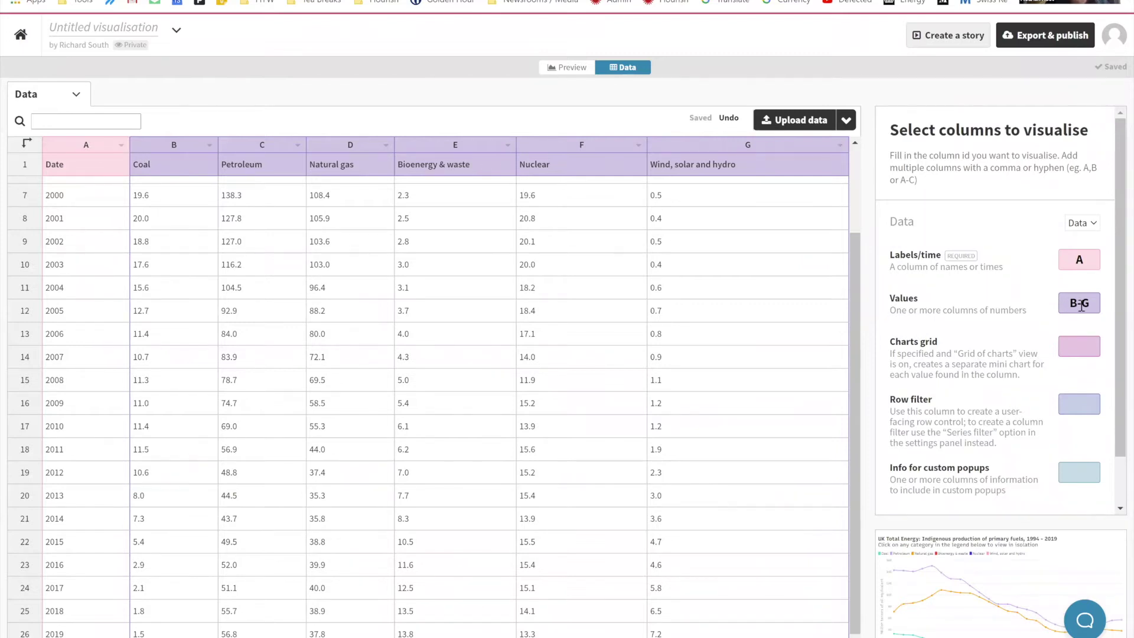
click(1081, 305)
triple_click(1081, 305)
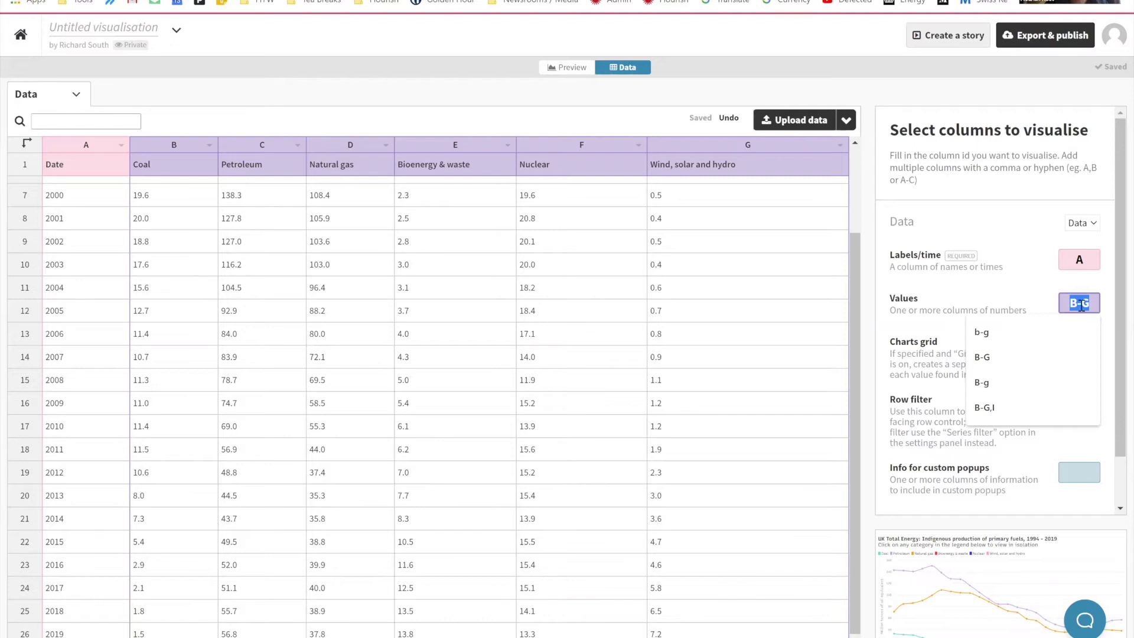
key(BackSpace)
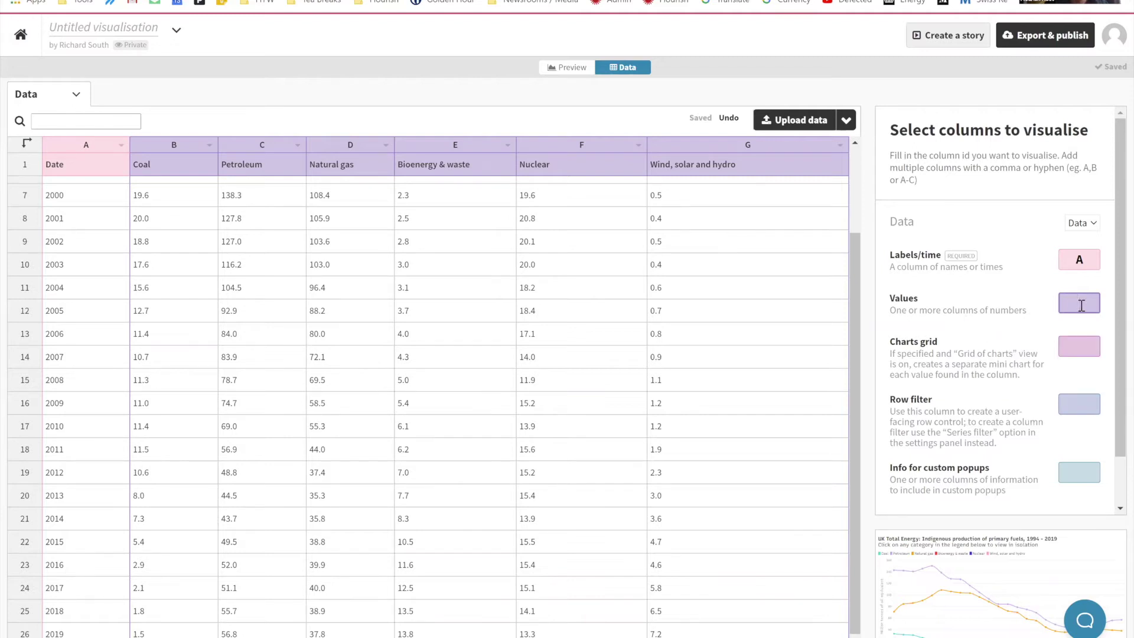
text(E)
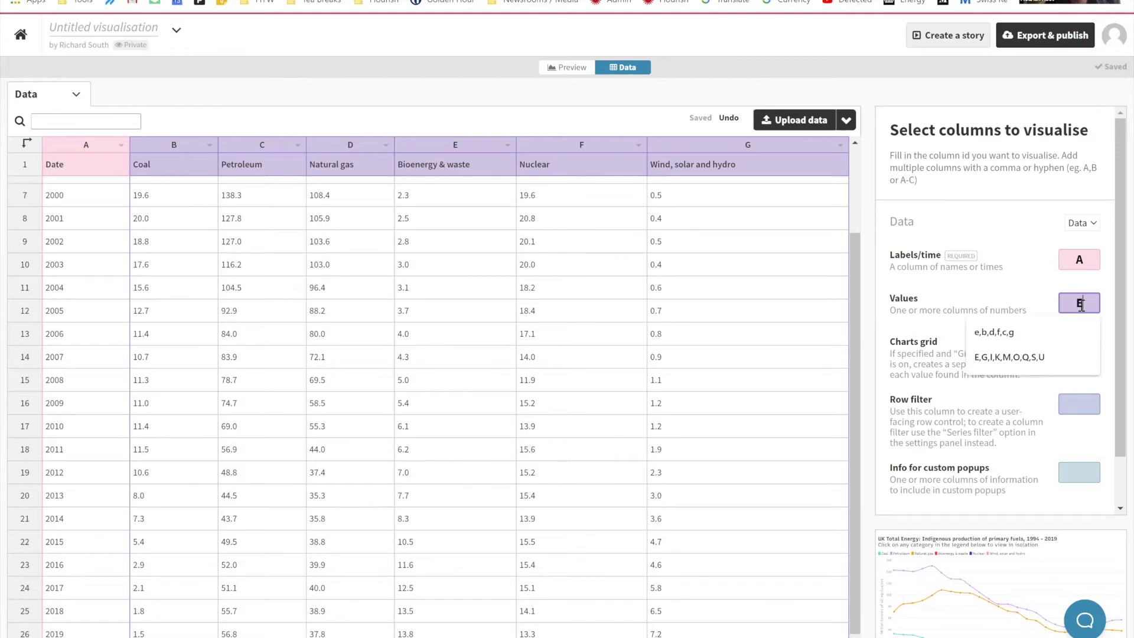
text(,B,)
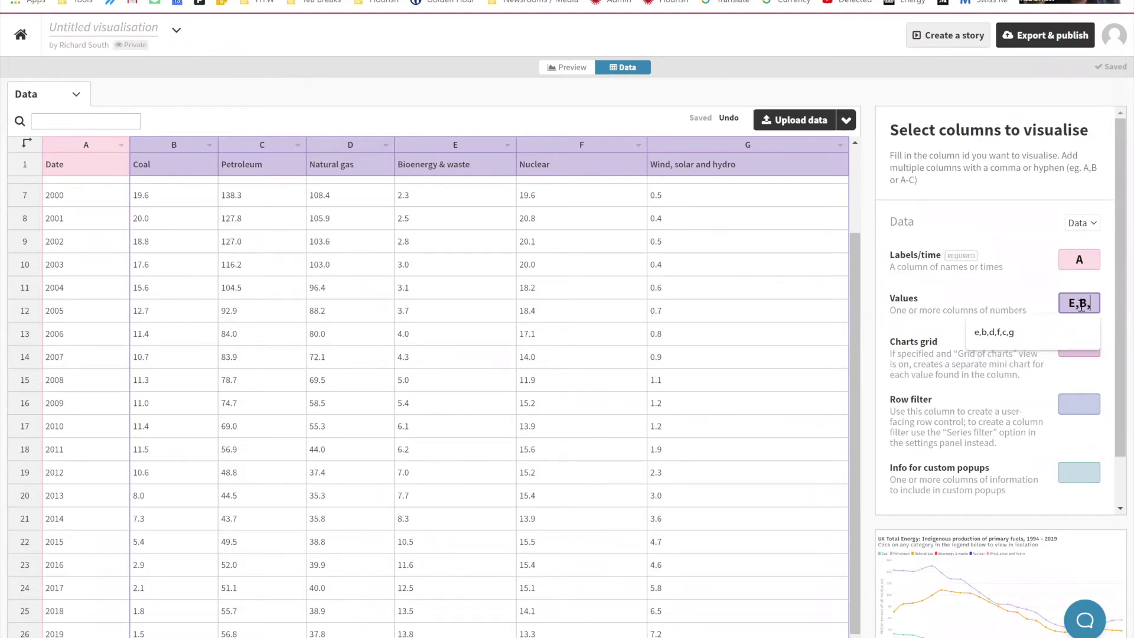
text(D,F,C,G)
click(979, 284)
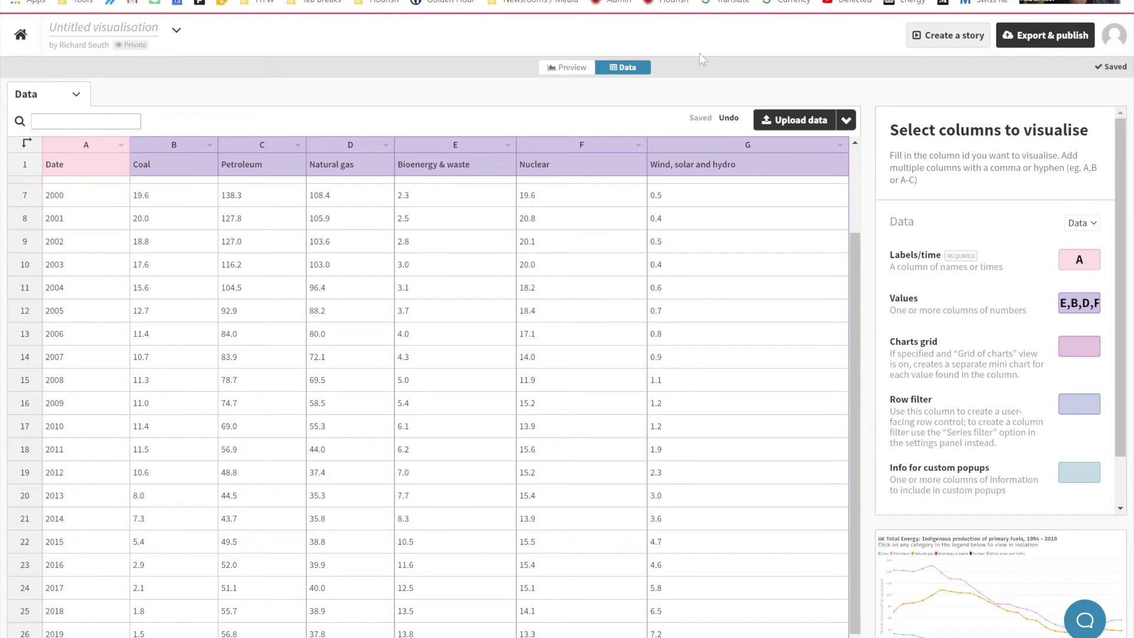
click(555, 66)
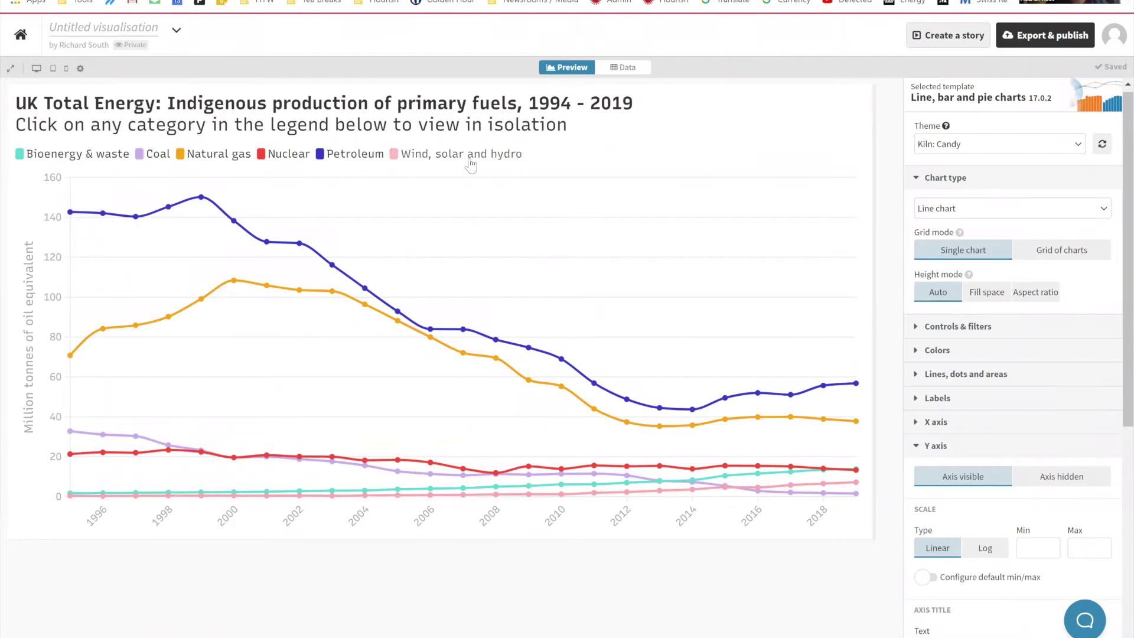
- Set the Values columns back to B-G in the data settings and preview the chart
click(625, 67)
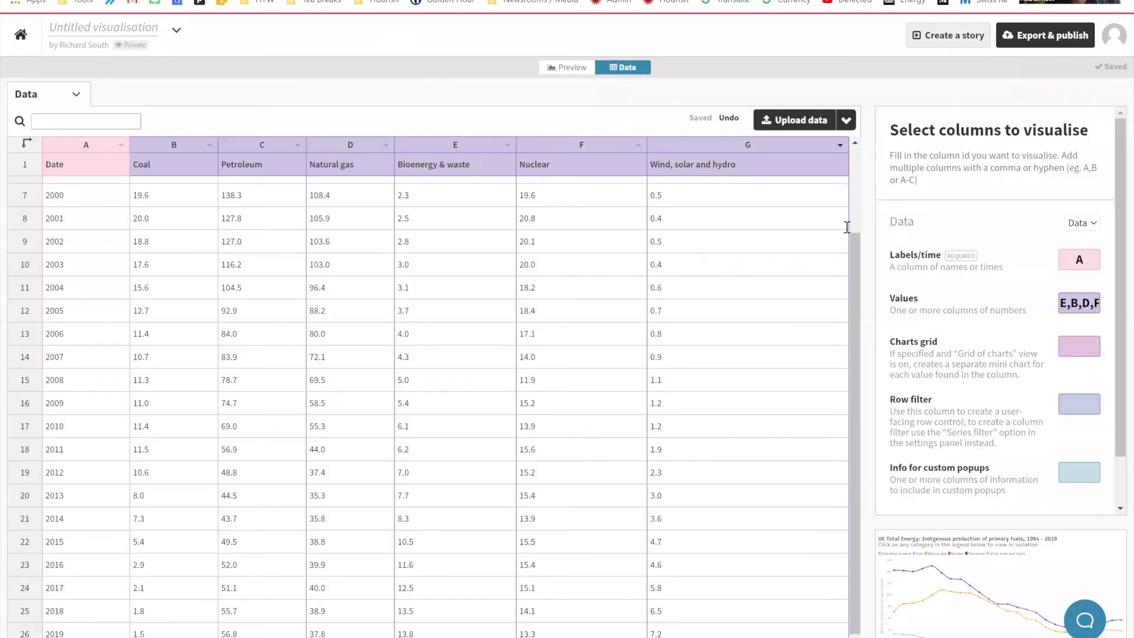
click(1086, 304)
text(B-)
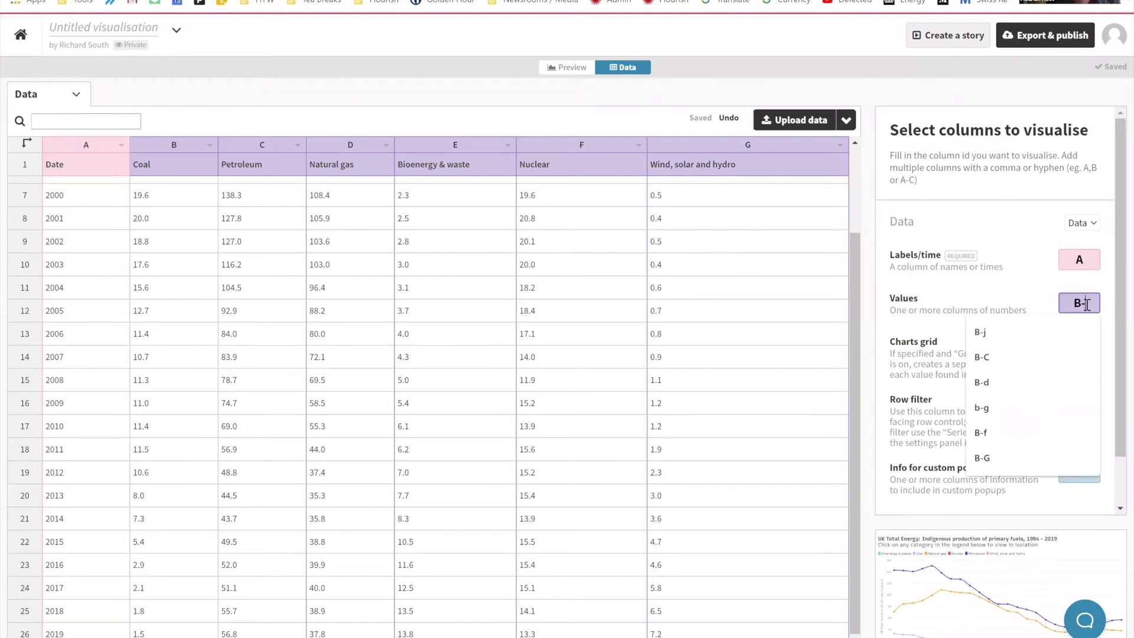
text(G)
key(Return)
click(575, 67)
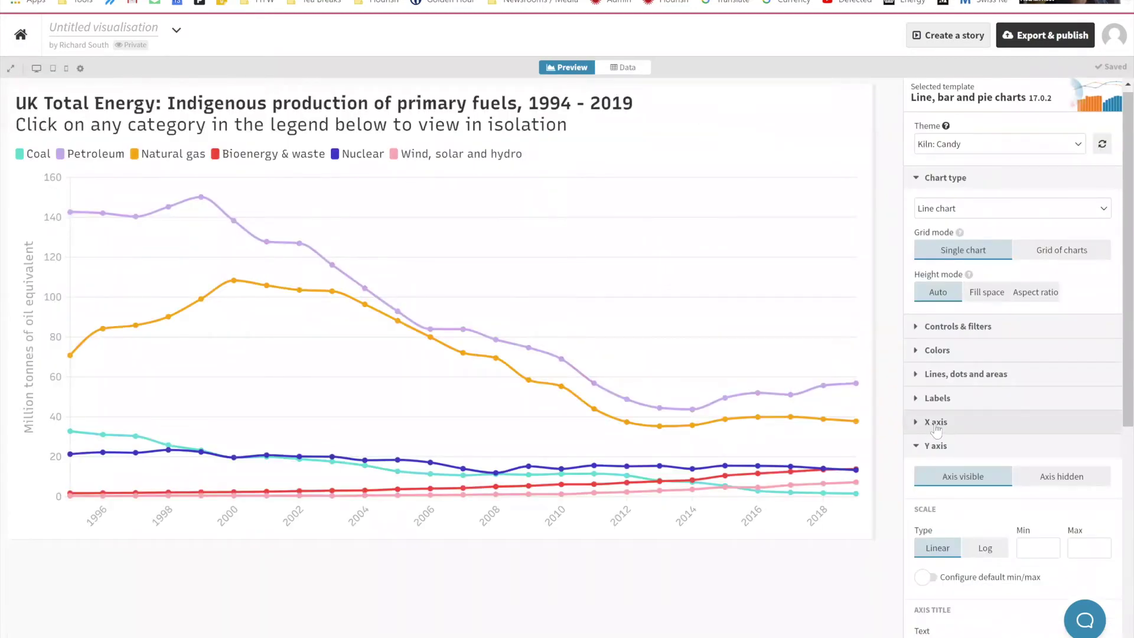
- Enlarge the legend's custom order override box and enter Nuclear as its first entry
click(935, 446)
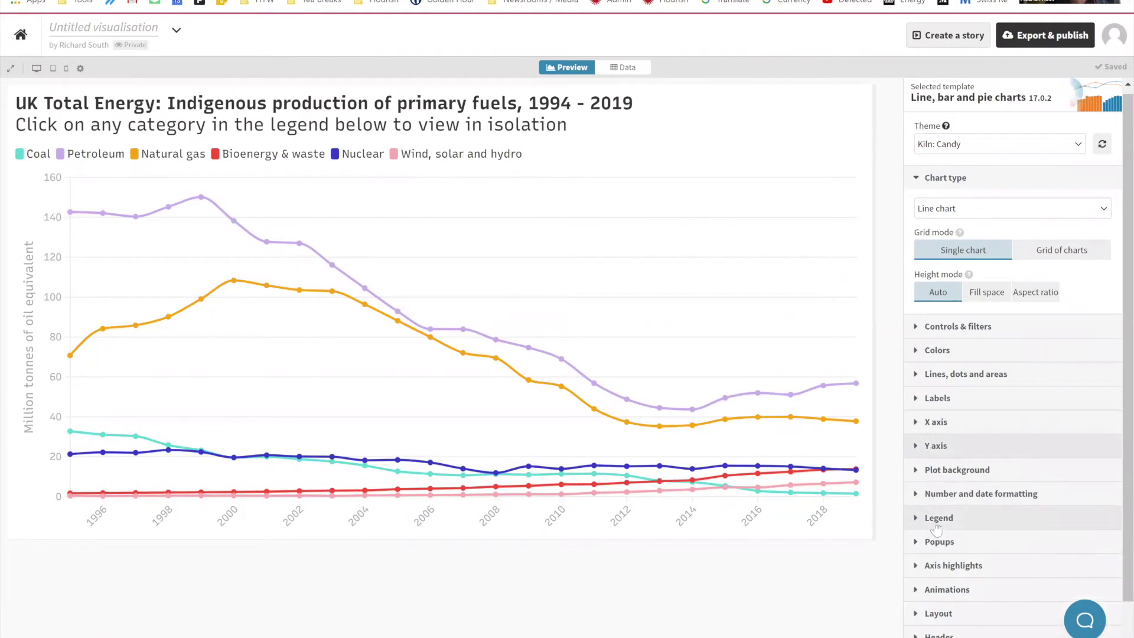
scroll(935, 525, down, 1)
click(928, 453)
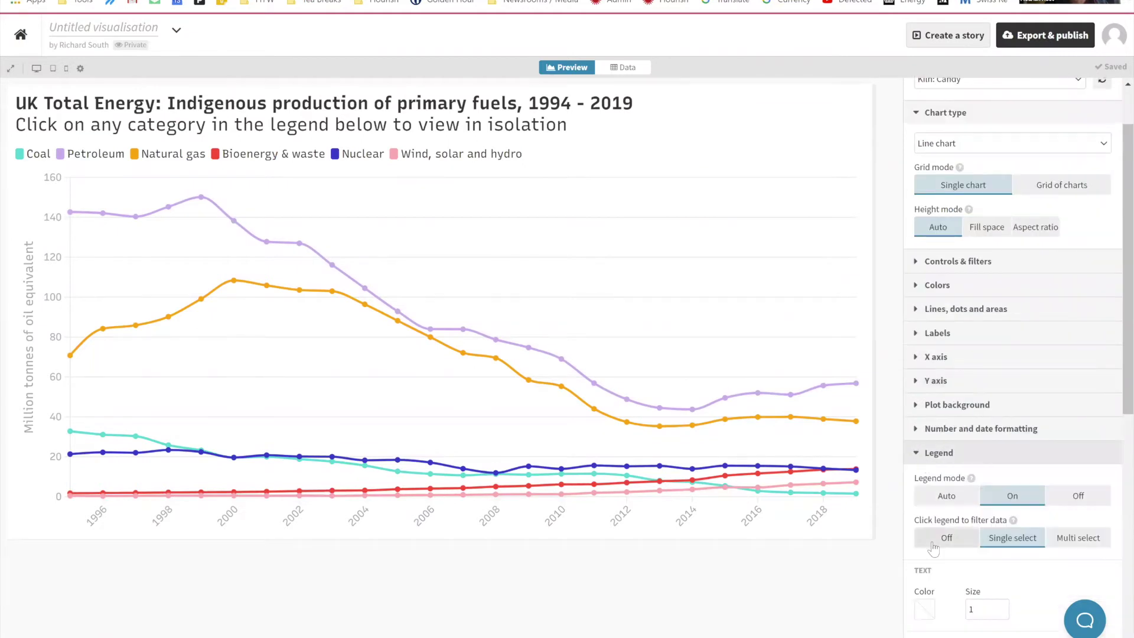
scroll(933, 548, down, 7)
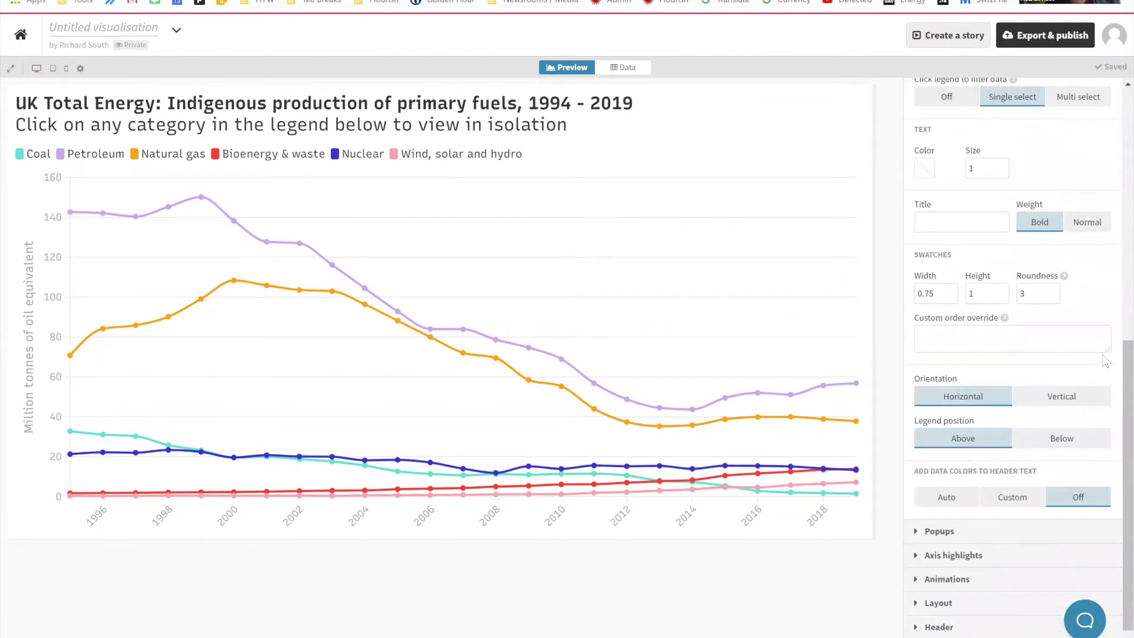
drag(1107, 351, 1092, 449)
click(983, 353)
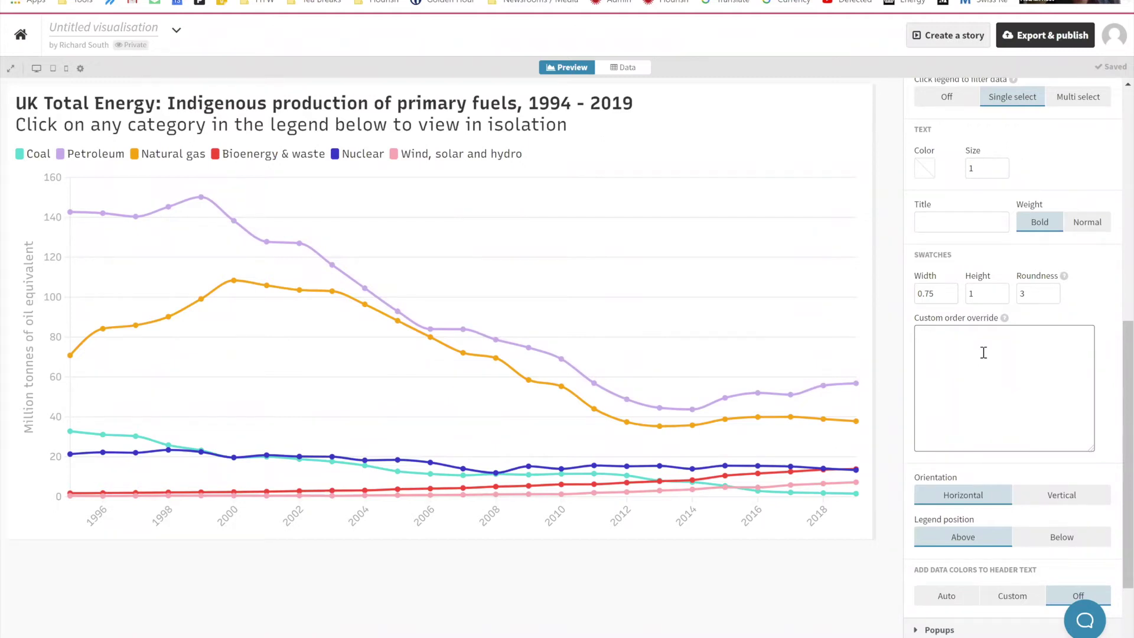
text(Nuclear)
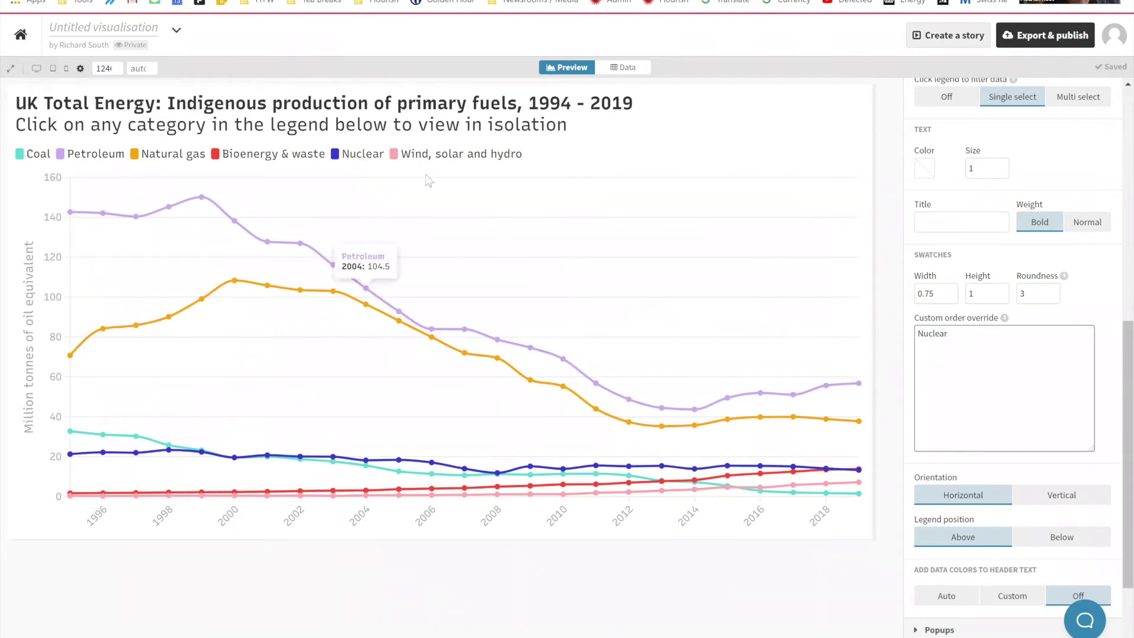
- Return to the chart preview and re-enter Nuclear as the only entry in the legend's custom order override
scroll(979, 363, up, 2)
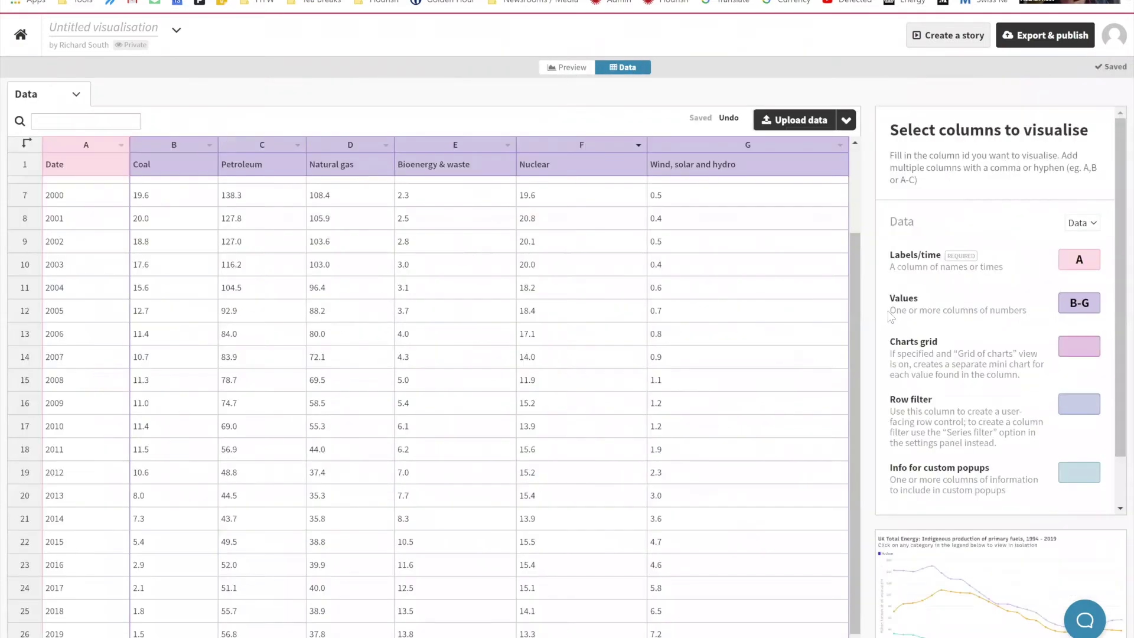
click(568, 69)
right_click(980, 520)
click(952, 471)
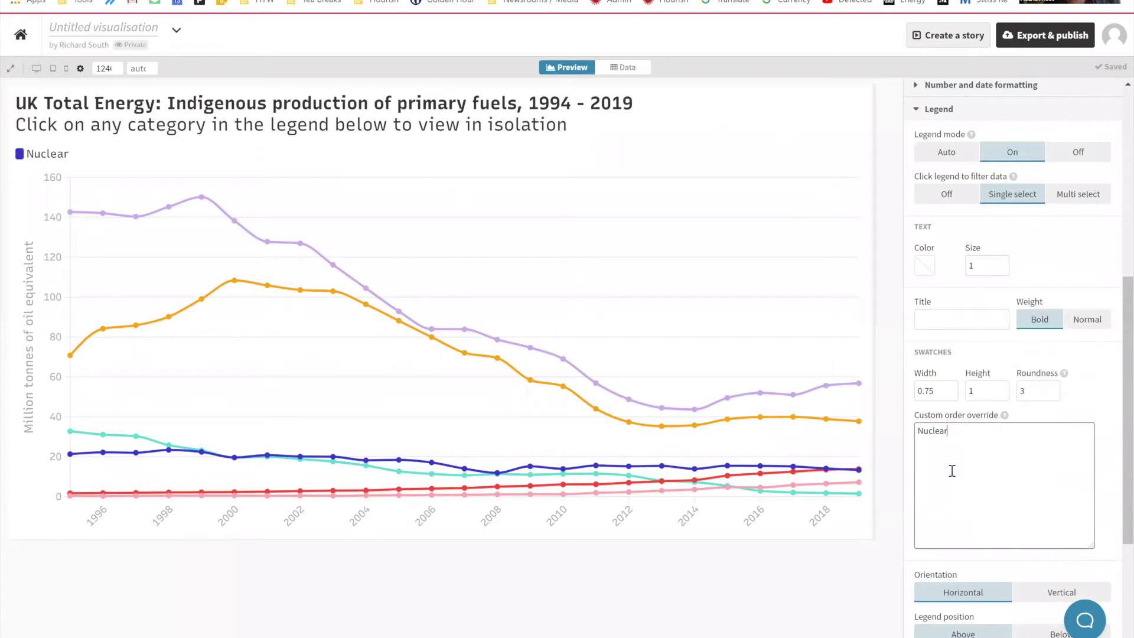
key(ctrl+a)
key(BackSpace)
text(Nuclear)
click(817, 555)
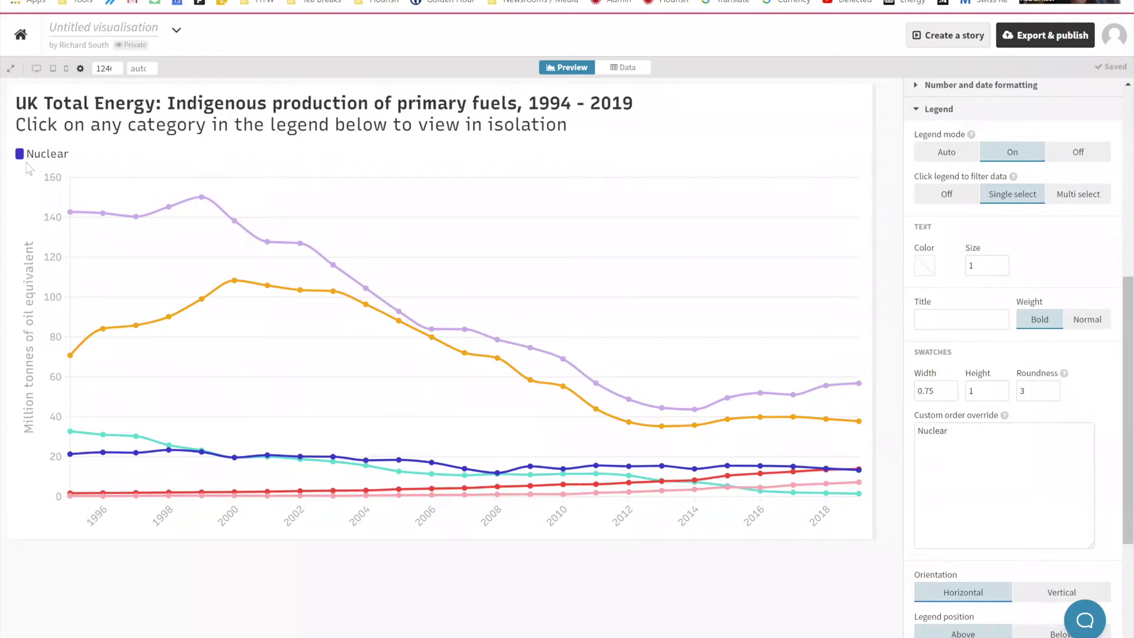
- Add Coal on a second line below Nuclear in the legend's custom order override
click(975, 435)
key(Return)
text(Coal)
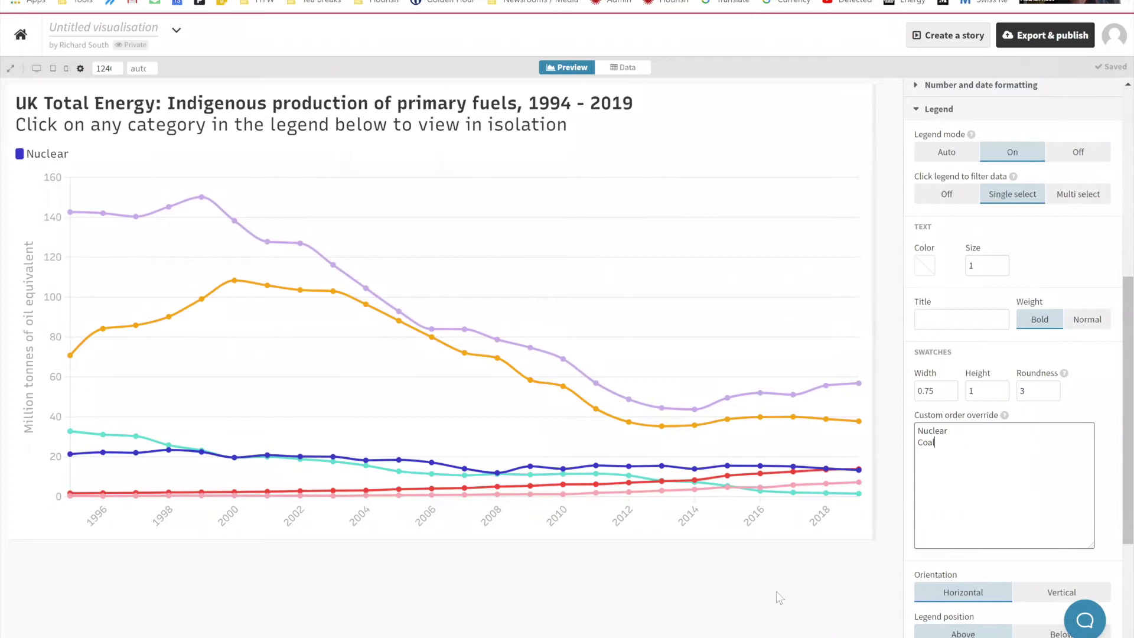
click(752, 589)
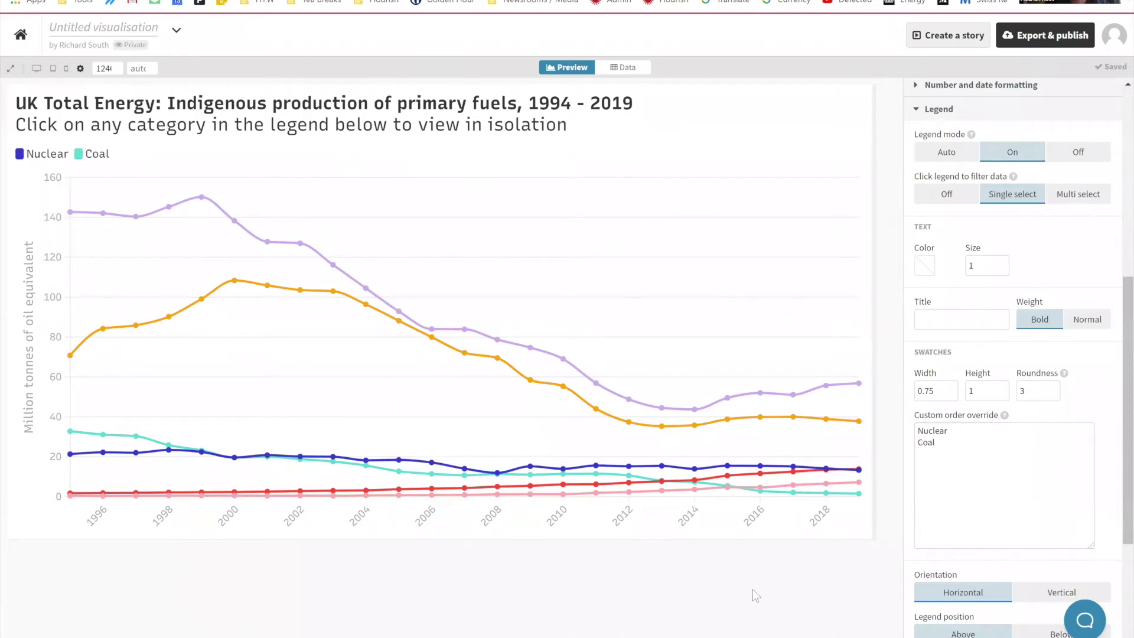
- Clear all entries from the legend's custom order override
click(999, 445)
key(ctrl+a)
key(BackSpace)
click(601, 70)
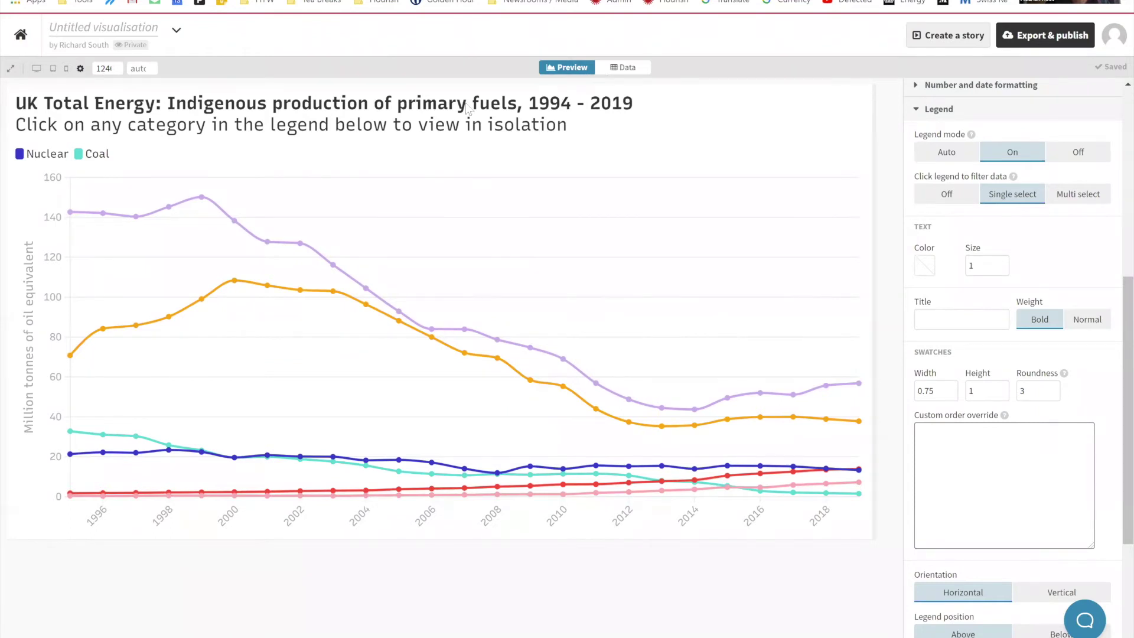
- Copy the series names from Coal to Wind, solar and hydro in the data sheet's header row
click(176, 165)
key(shift+Right)
key(shift+Right)
key(shift+Right)
key(shift+Right)
key(shift+Right)
key(ctrl+c)
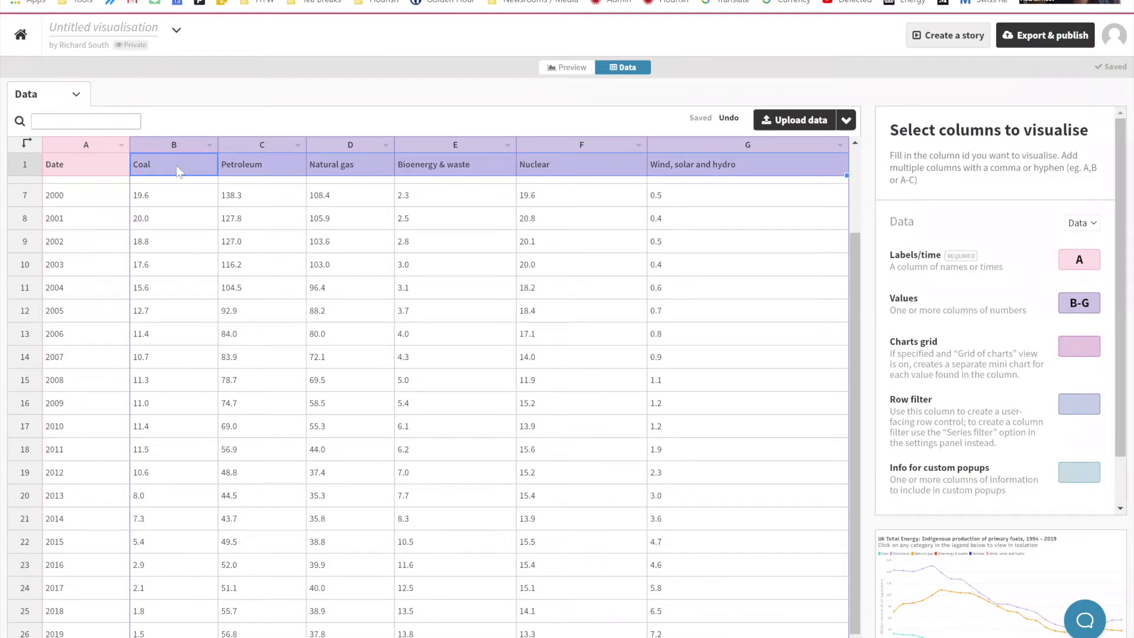
- Return to the chart preview and paste the series names into the legend's custom order override, one name per line
click(575, 69)
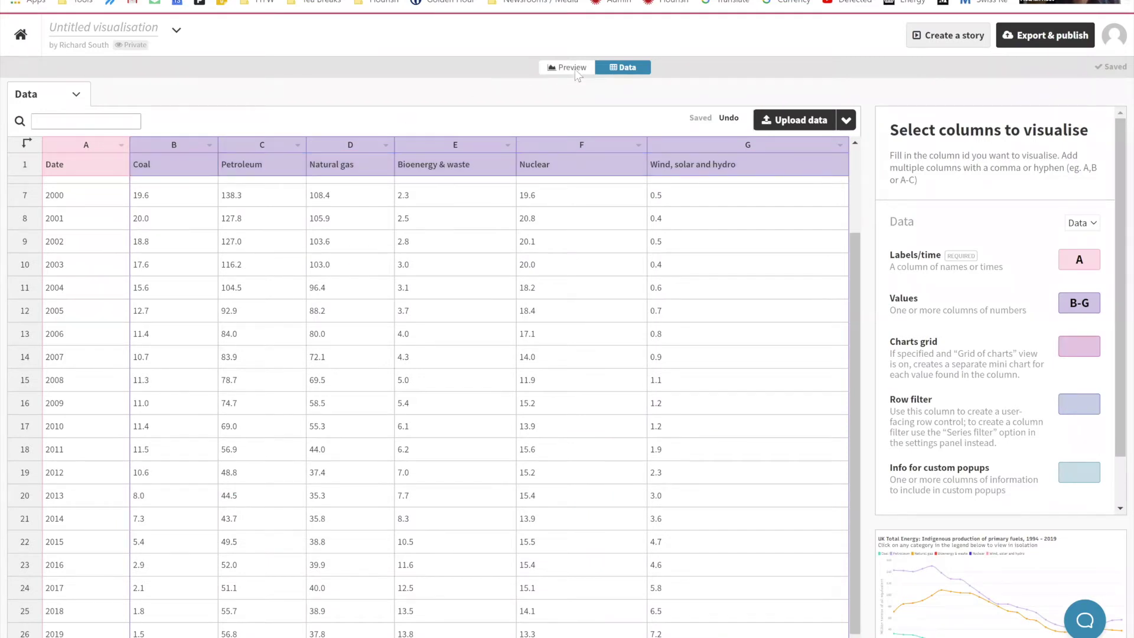
click(1012, 440)
key(ctrl+v)
key(Return)
key(Return)
key(ctrl+Right)
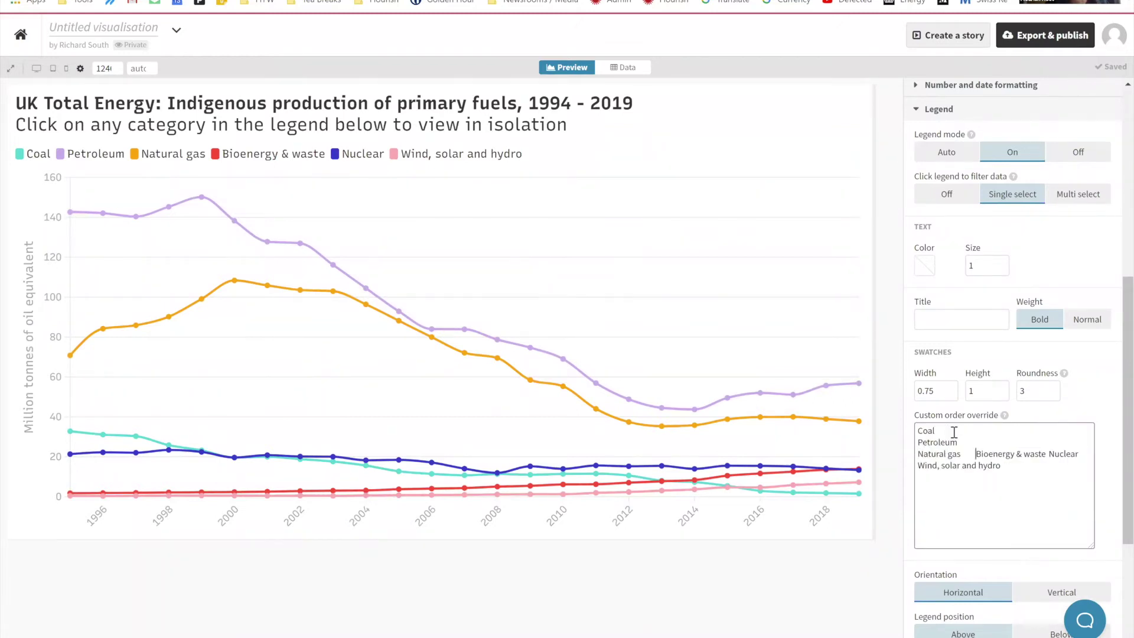
key(BackSpace)
key(Return)
key(ctrl+Right)
key(BackSpace)
key(Return)
key(ctrl+Right)
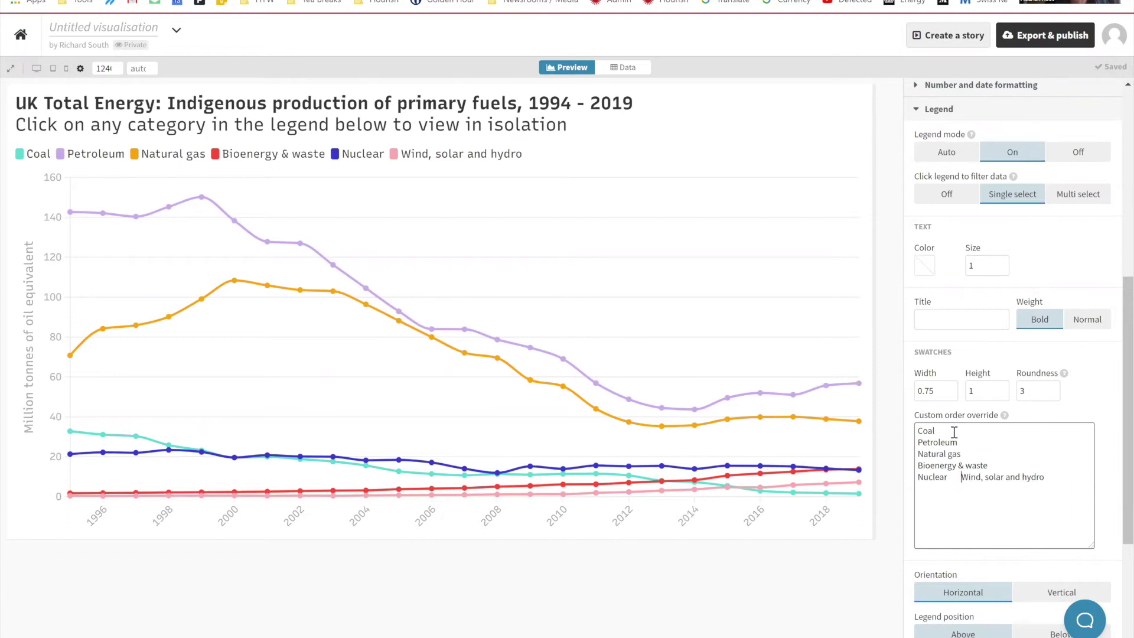
key(BackSpace)
key(Return)
- Move Bioenergy & waste onto its own first line, above Coal, in the legend's custom order override
click(973, 453)
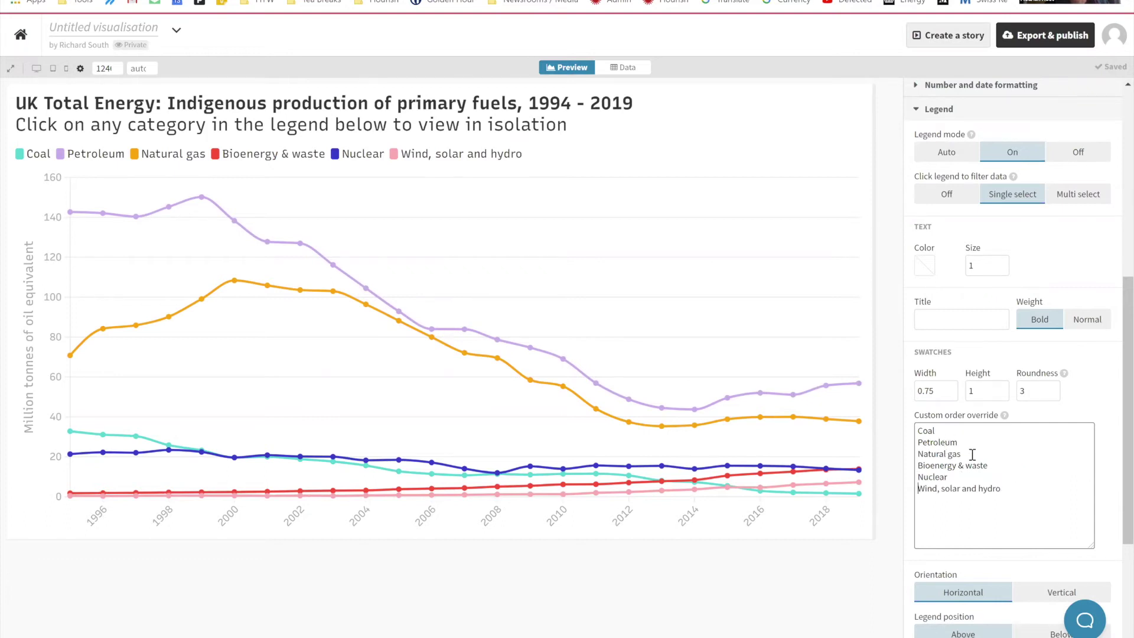
right_click(937, 462)
key(Escape)
triple_click(990, 465)
key(ctrl+x)
key(Up)
key(Up)
key(Up)
key(ctrl+v)
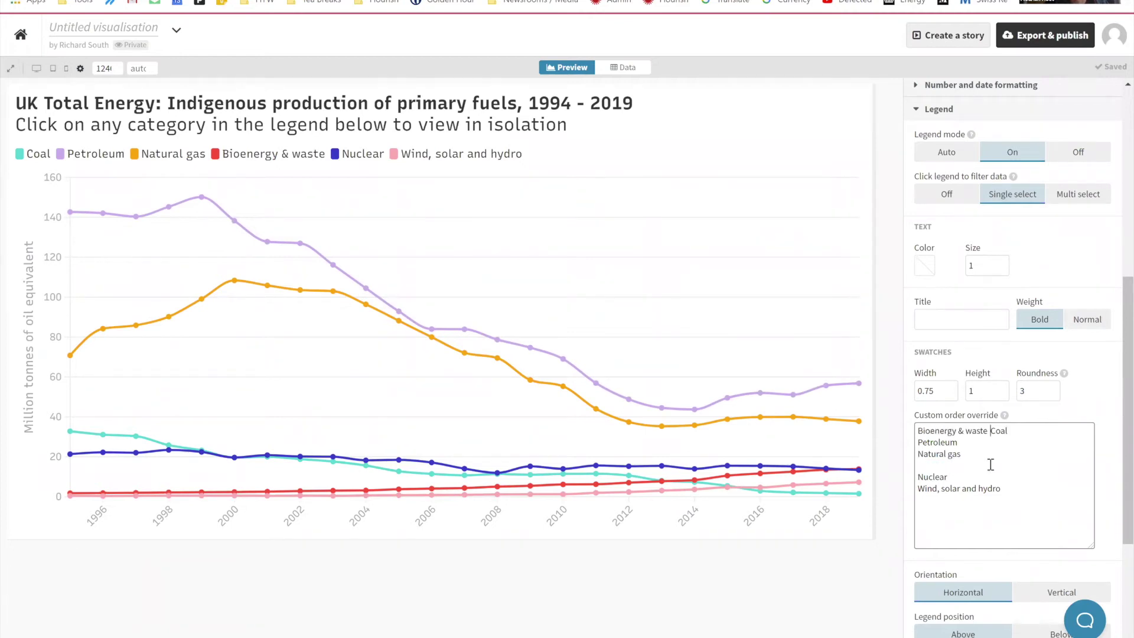
key(Return)
- Move Petroleum onto its own line between Nuclear and Wind, solar and hydro in the legend's custom order override
key(shift+Up)
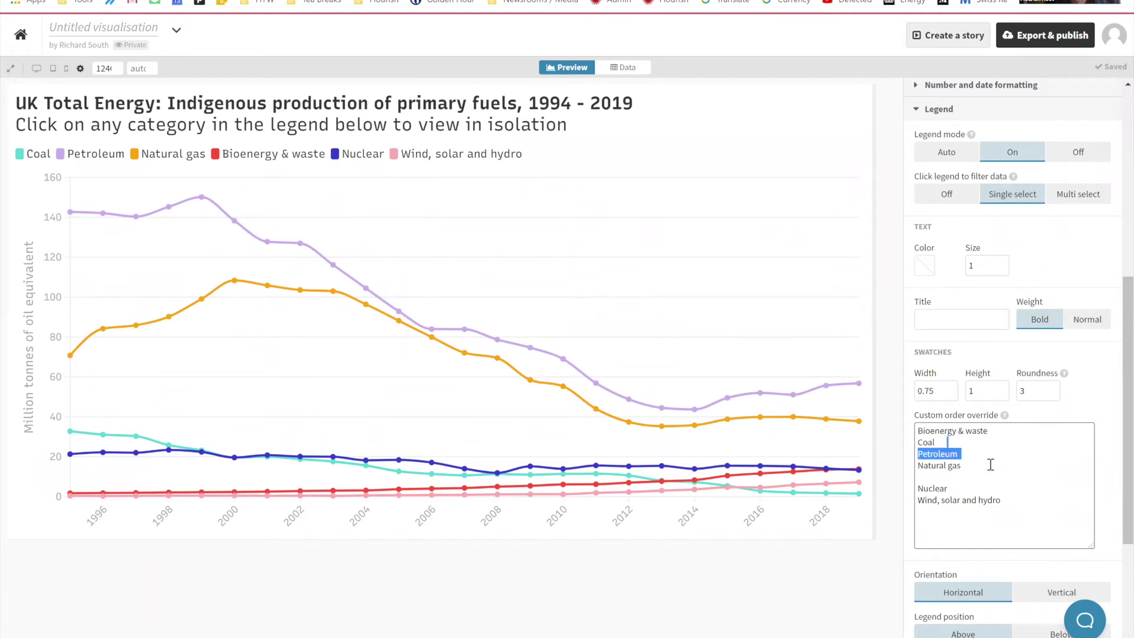
key(ctrl+x)
key(Down)
key(Down)
key(Down)
key(Down)
key(ctrl+v)
key(Return)
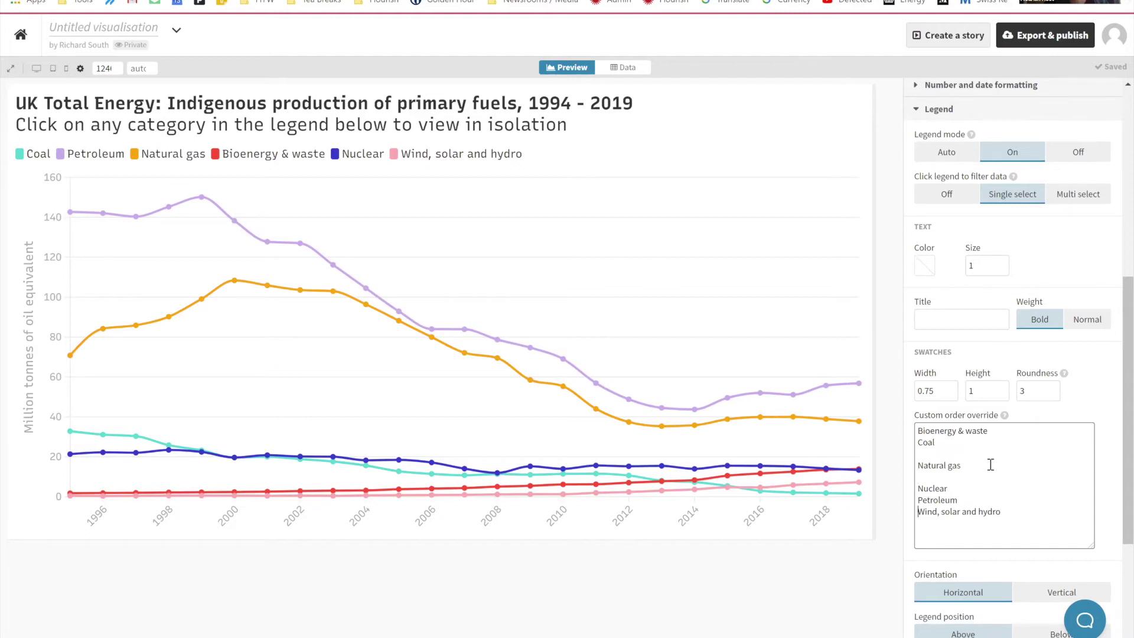
- Remove the empty lines from the legend's custom order override and apply the alphabetical order
key(Up)
key(Delete)
key(BackSpace)
key(Return)
key(Up)
key(Up)
key(Delete)
click(684, 554)
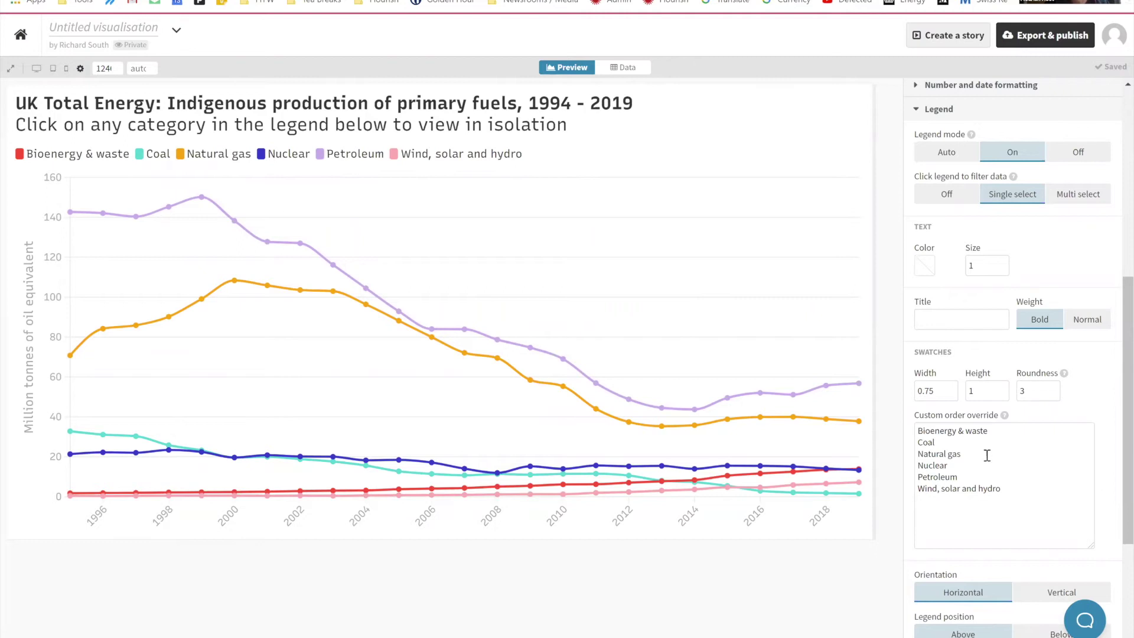
- Change Natural gas to Natural Gas in the custom order override and check the legend for the effect
click(962, 455)
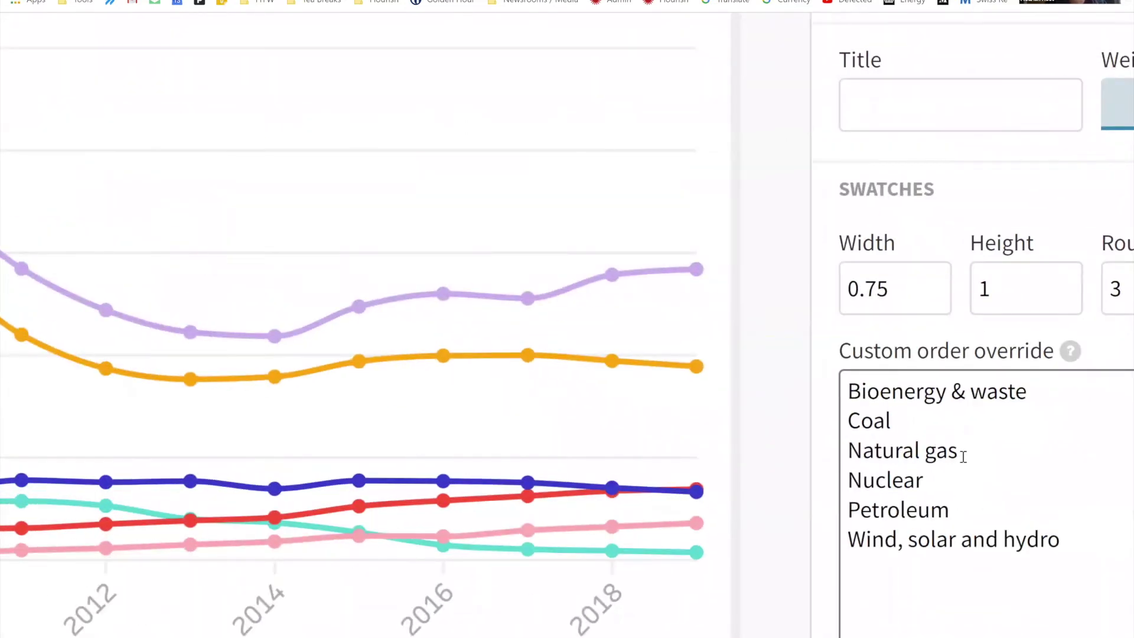
click(936, 452)
key(BackSpace)
text(G)
click(771, 449)
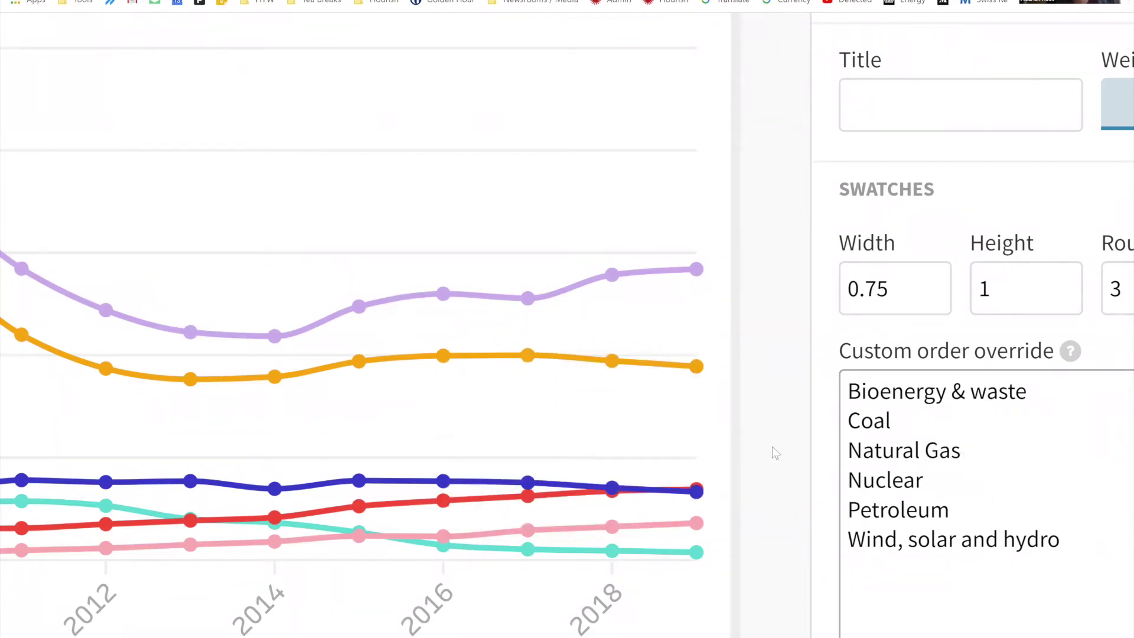
mouse_move(609, 522)
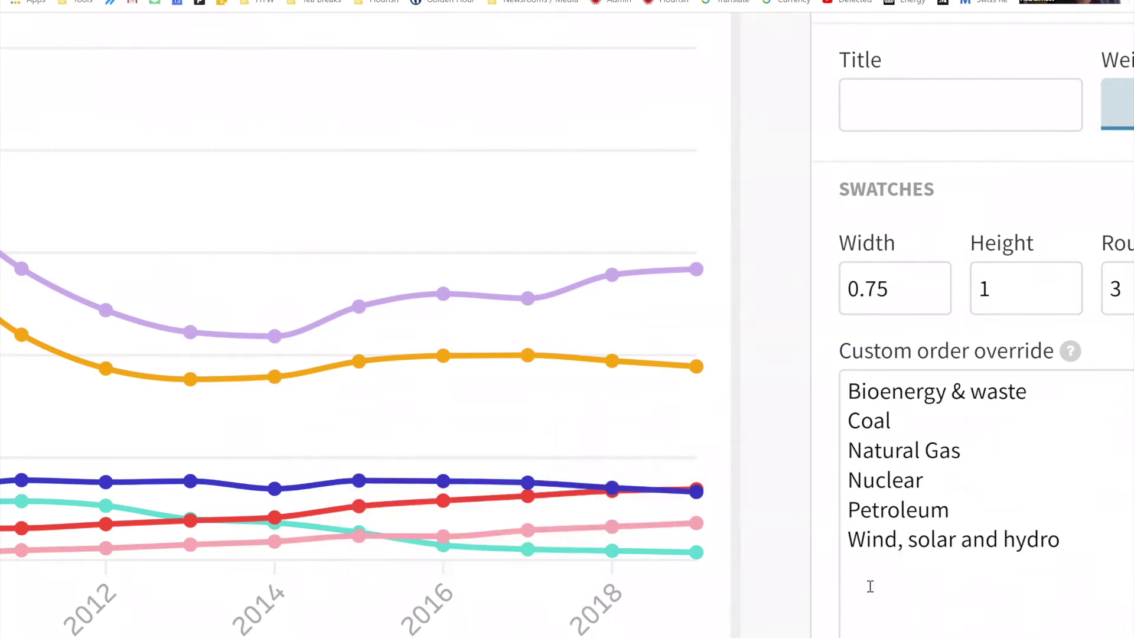
scroll(742, 471, up, 4)
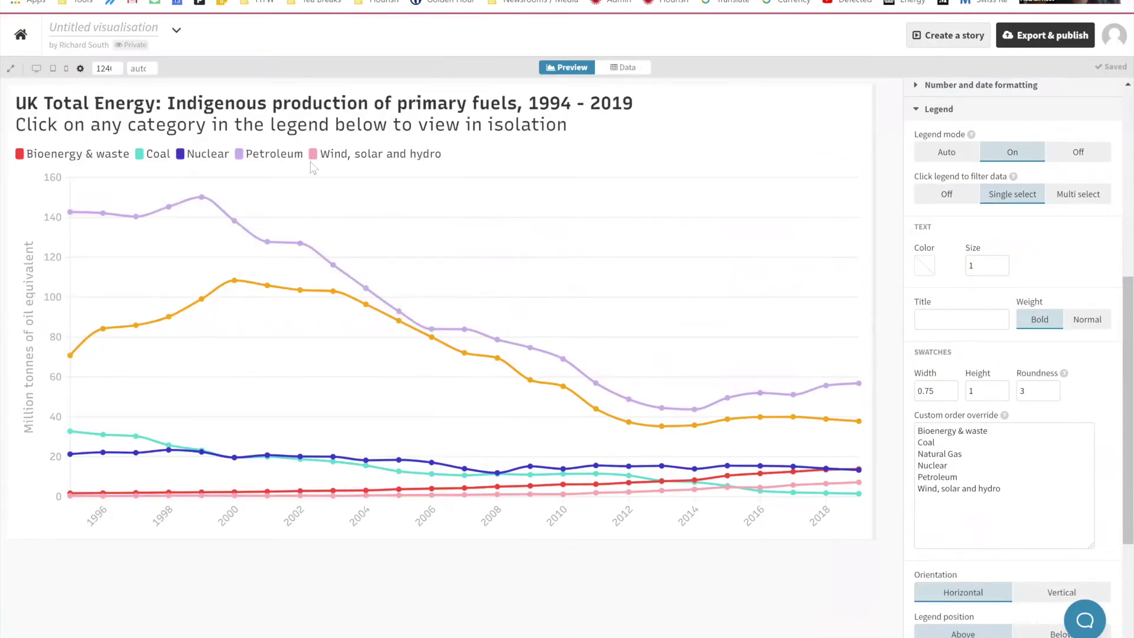
- Restore the lowercase spelling Natural gas in the legend's custom order override
click(952, 454)
key(BackSpace)
text(g)
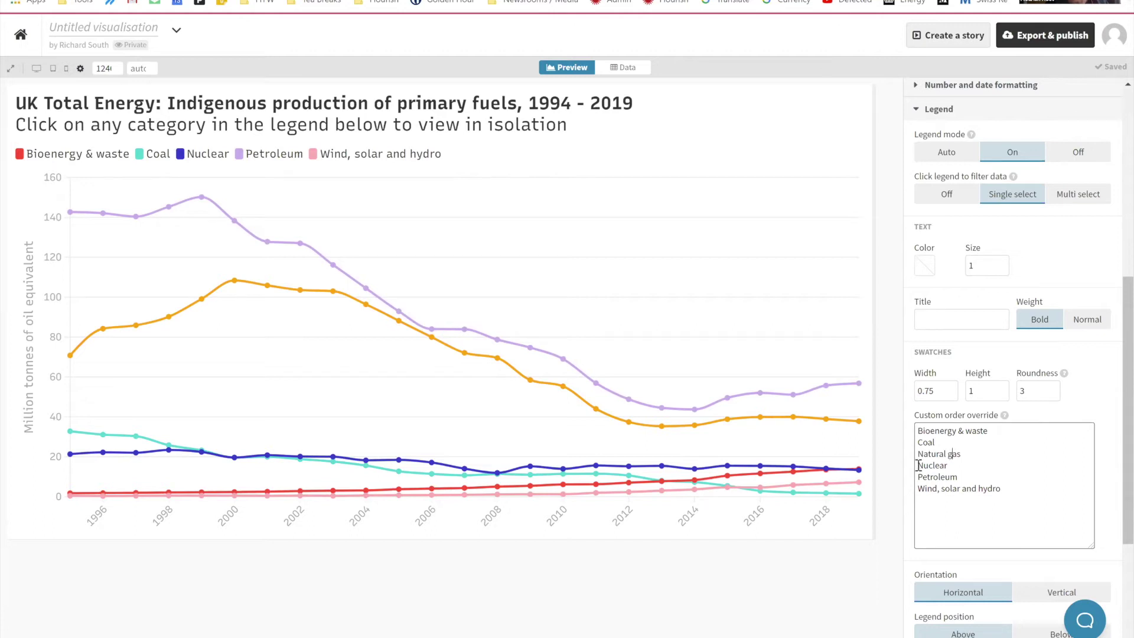
click(665, 596)
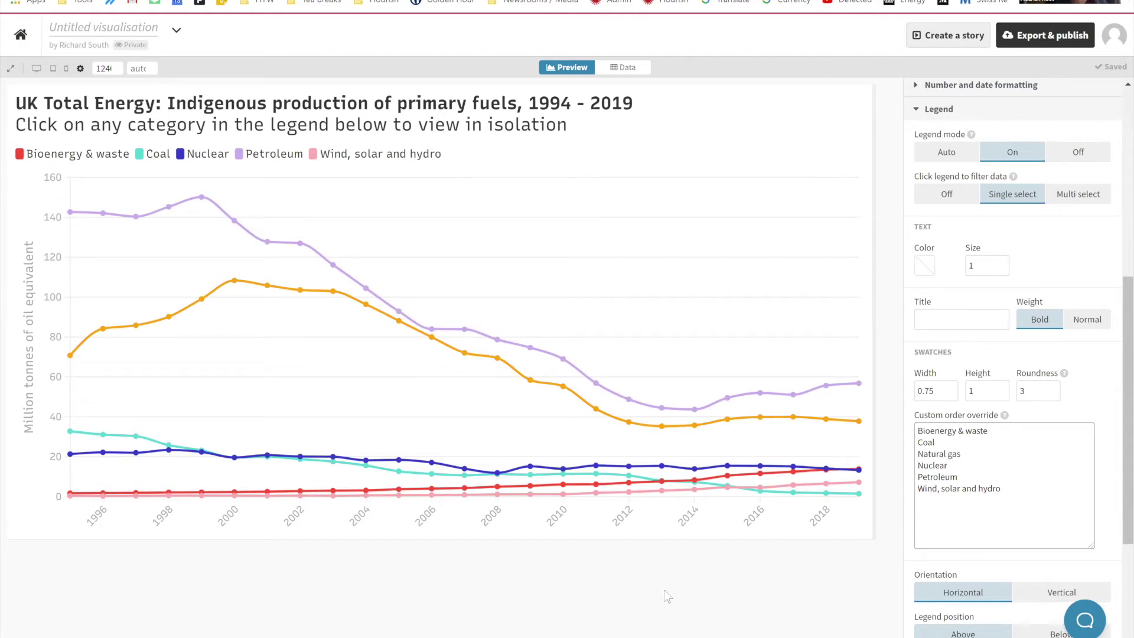
- Open the Y axis settings and switch the gridlines off and back on
click(934, 113)
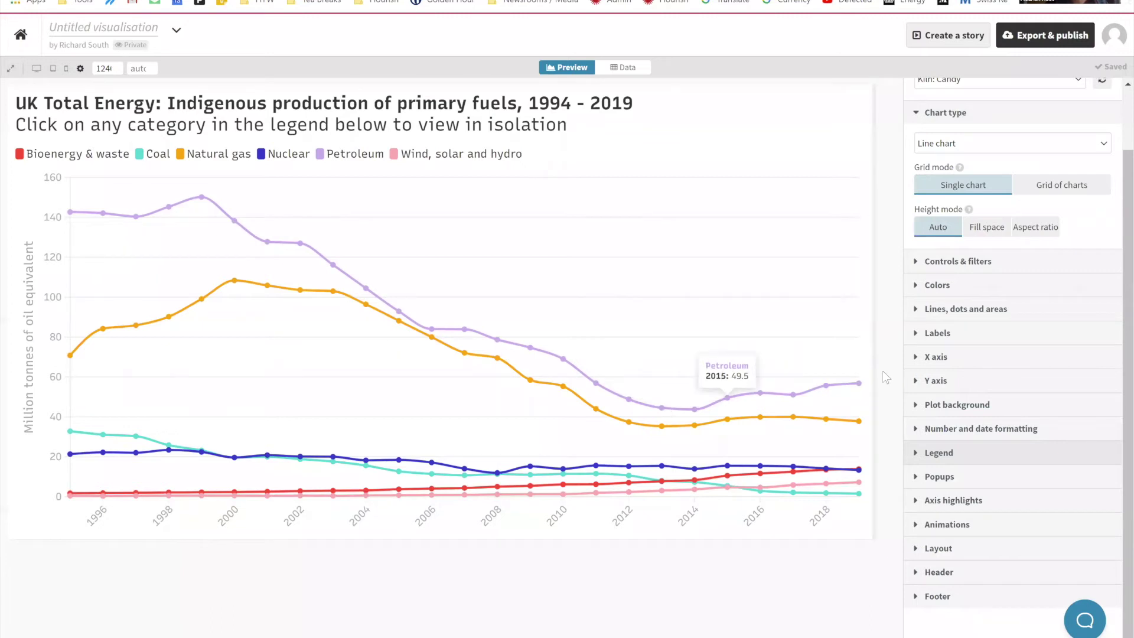
click(945, 380)
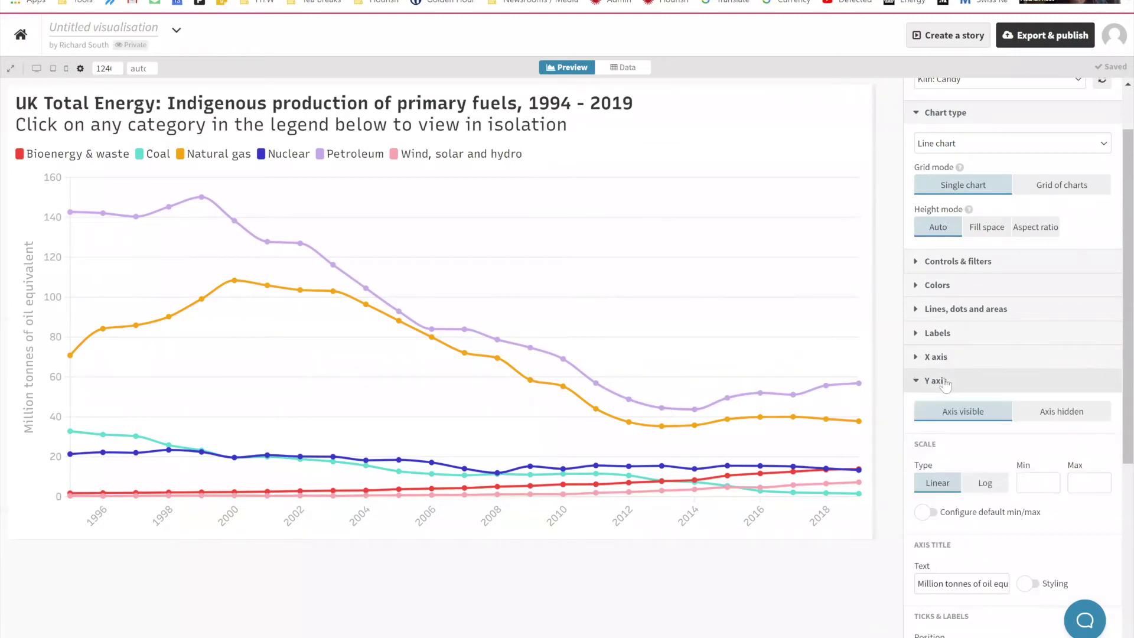
scroll(954, 513, down, 3)
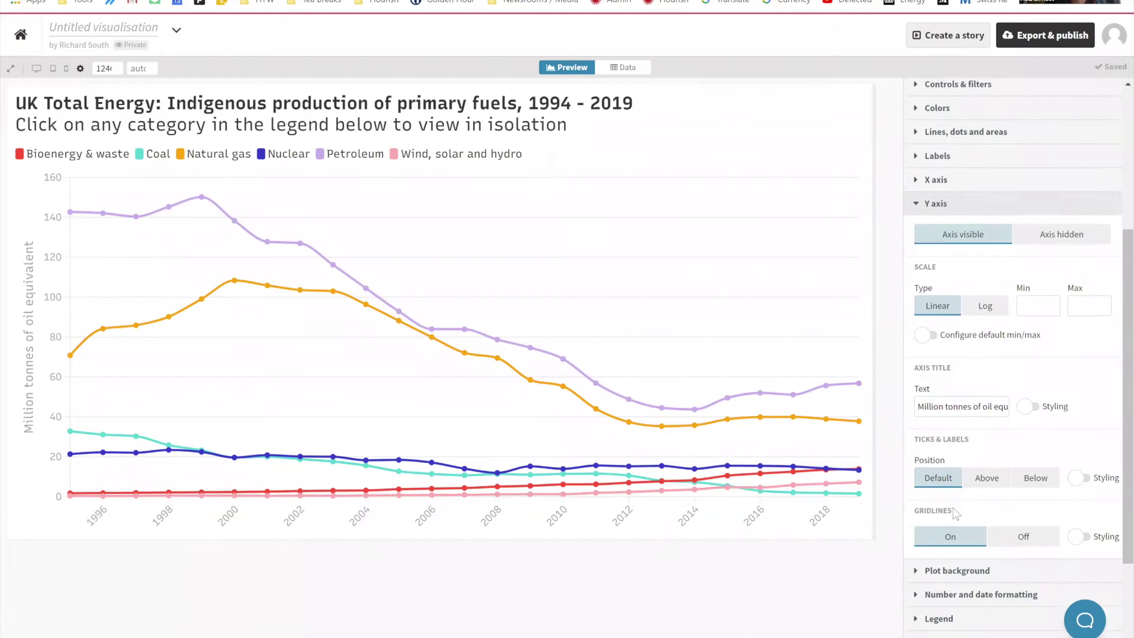
click(1019, 532)
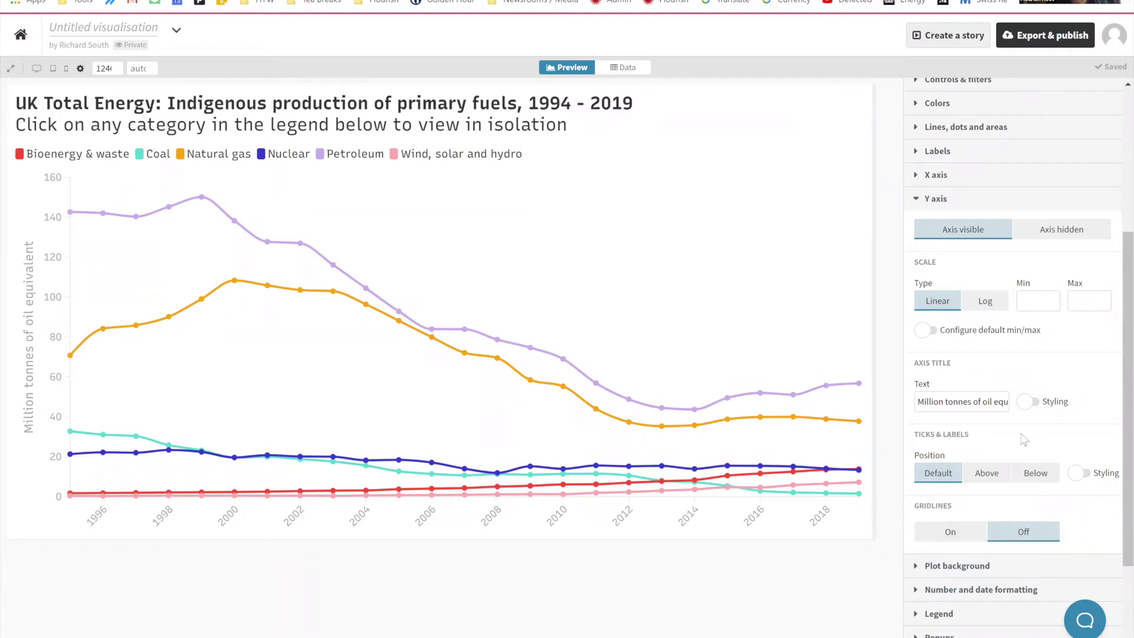
click(937, 532)
- Enable styling for the Y axis ticks and labels and show ticks by number, set to 15
click(1078, 472)
scroll(975, 485, down, 4)
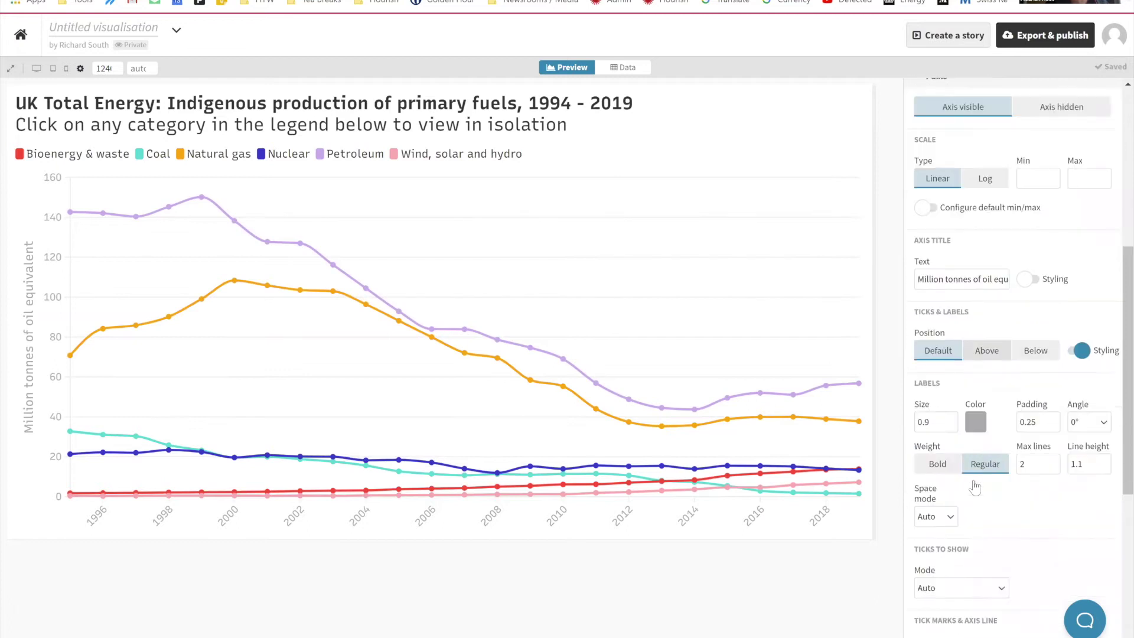
scroll(972, 480, down, 1)
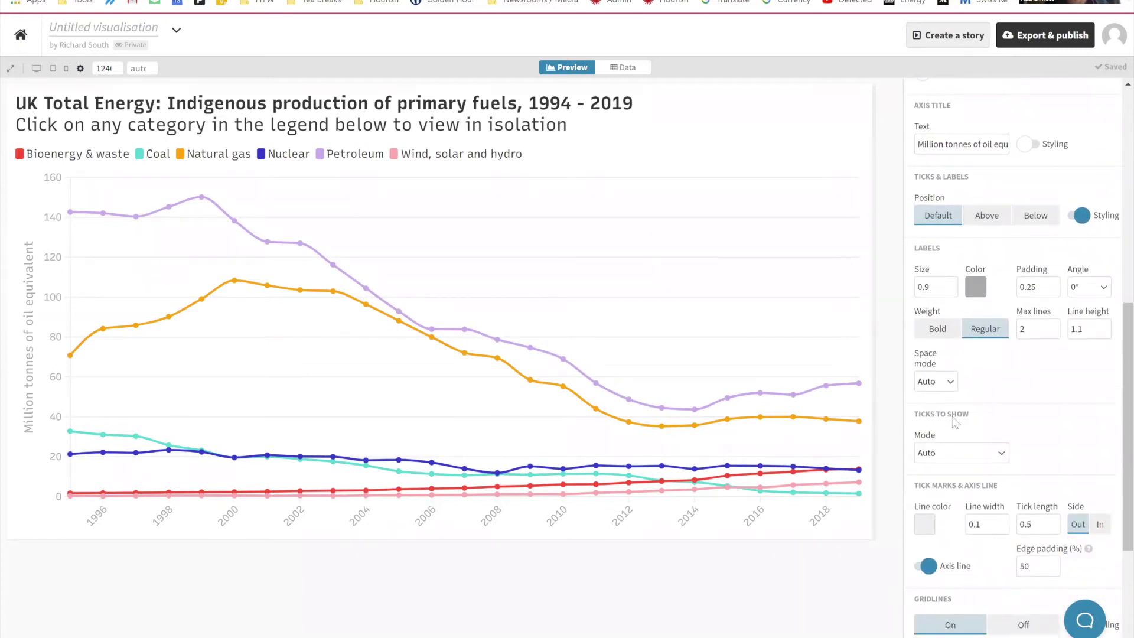
click(948, 460)
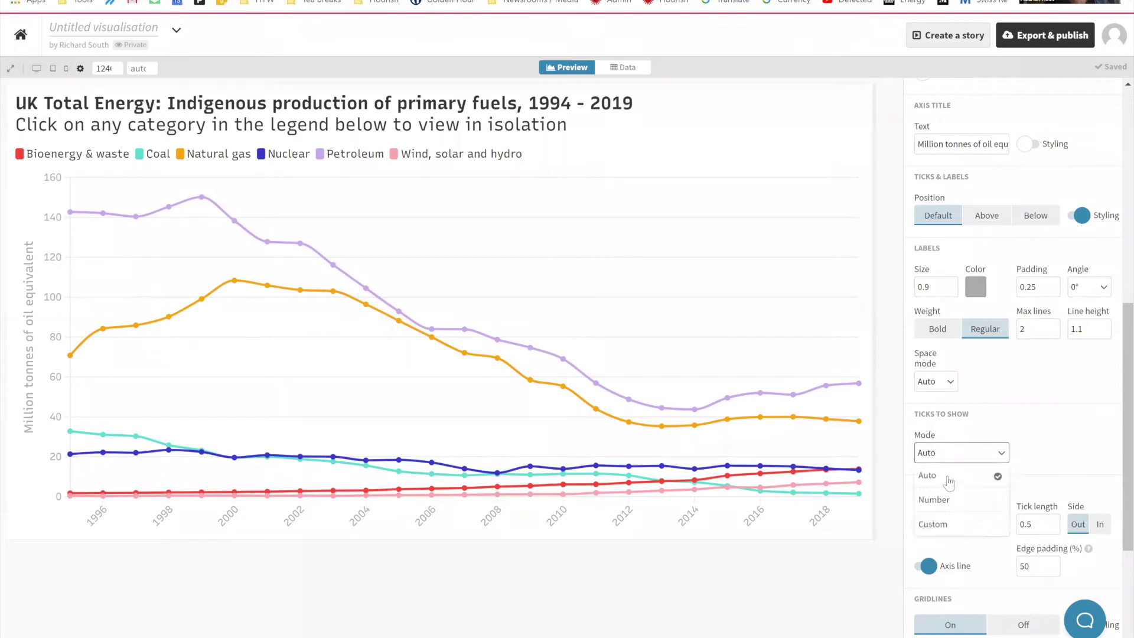
click(944, 499)
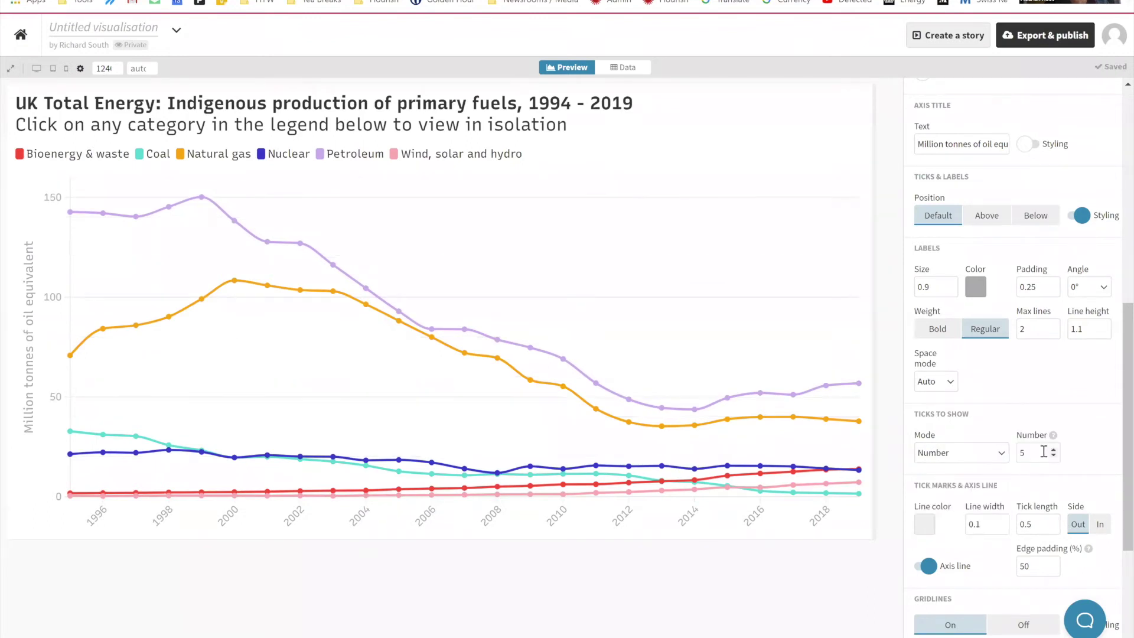
text(15)
click(736, 333)
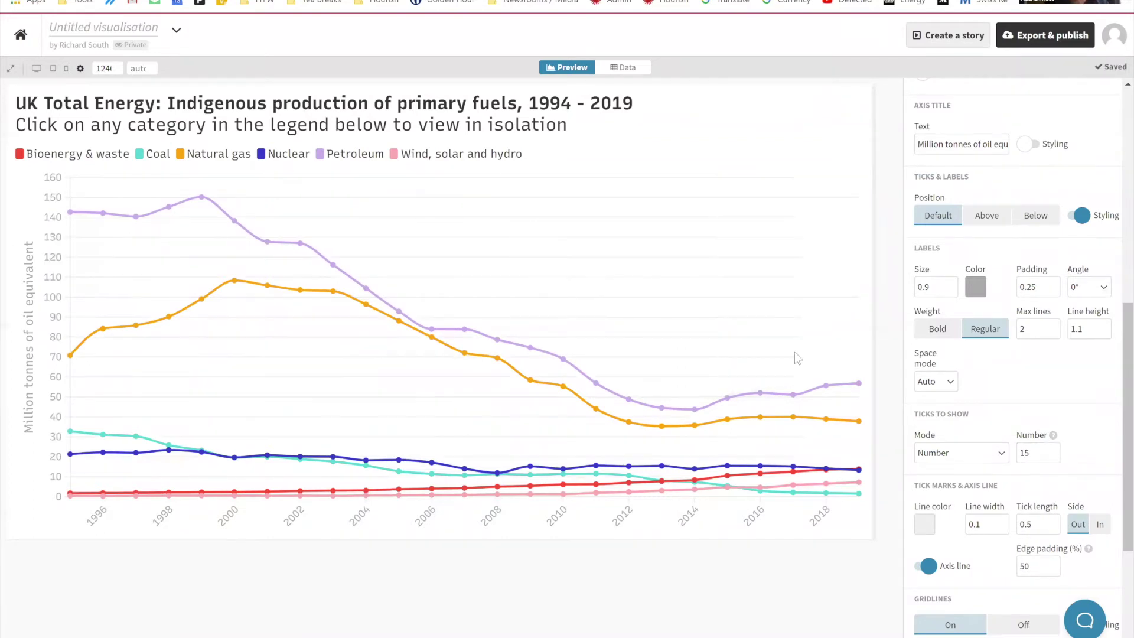
- Reduce the number of Y axis ticks to show to 3
click(1034, 452)
key(ctrl+a)
text(3)
click(628, 571)
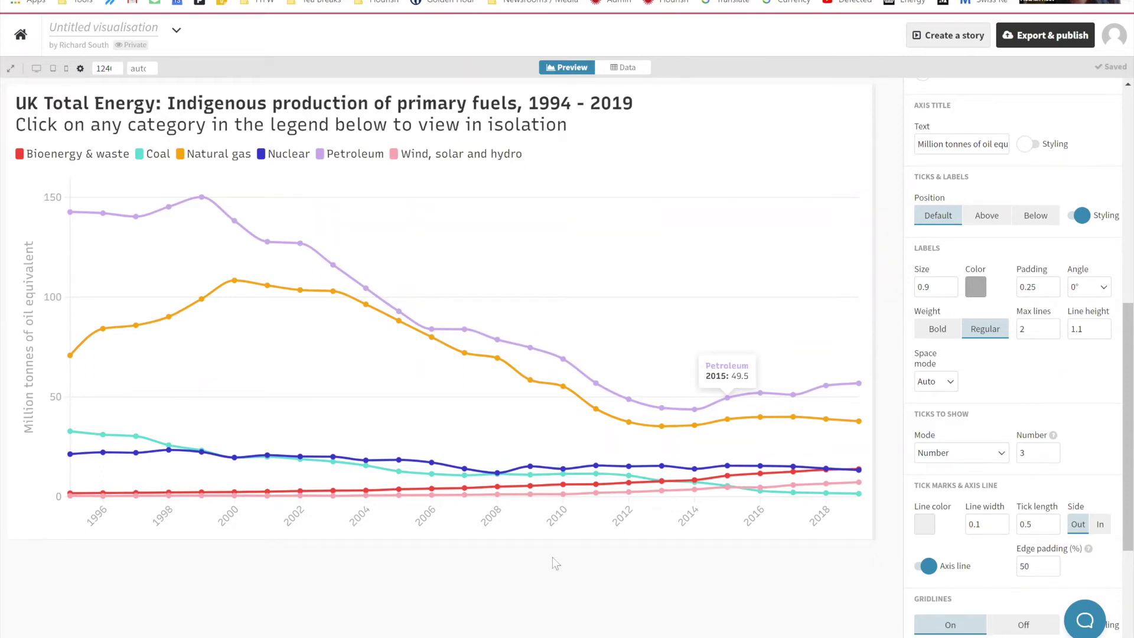
- Copy "UK Government, Department for Business, Energy & Industrial Strategy" from the text notes into the footer's source name
drag(1127, 507, 1127, 614)
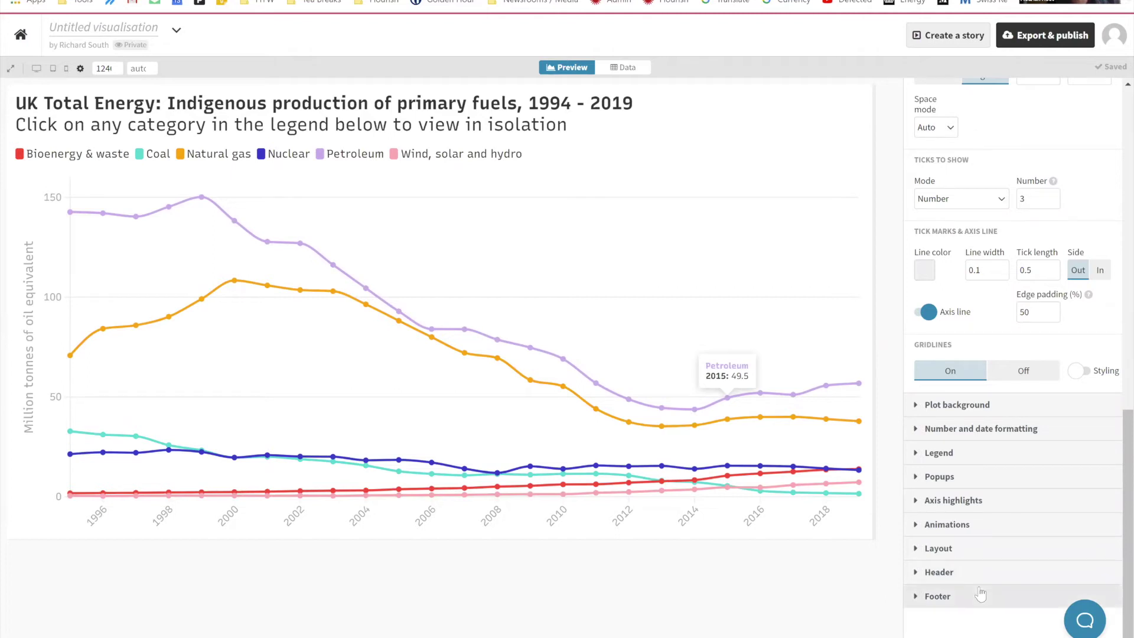
click(937, 595)
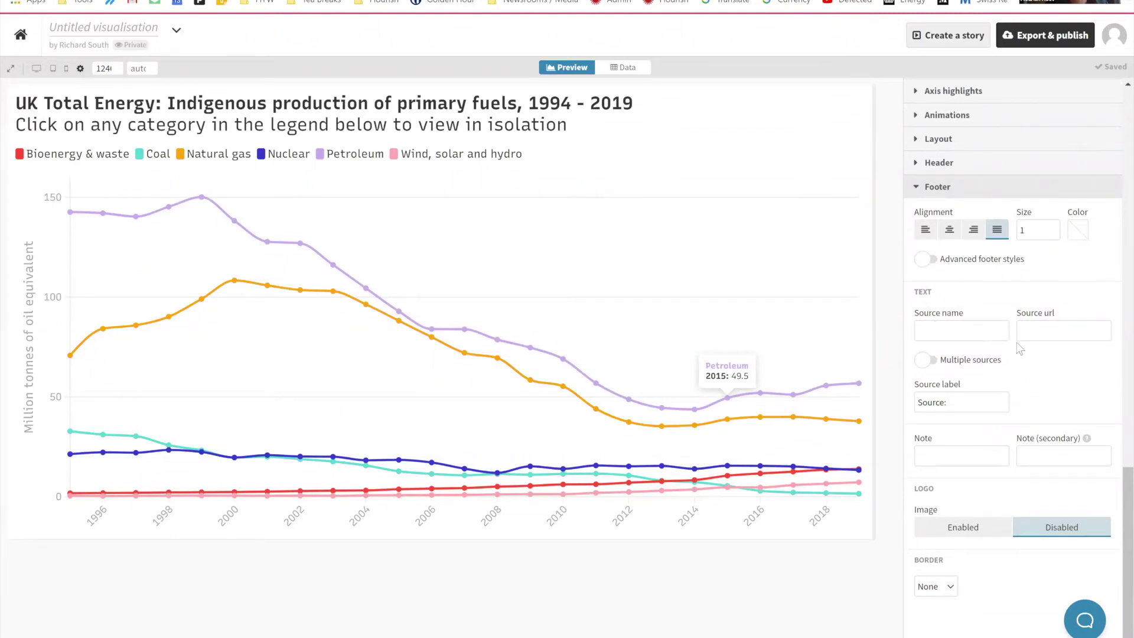
key(alt+Tab)
drag(423, 104, 31, 113)
key(ctrl+c)
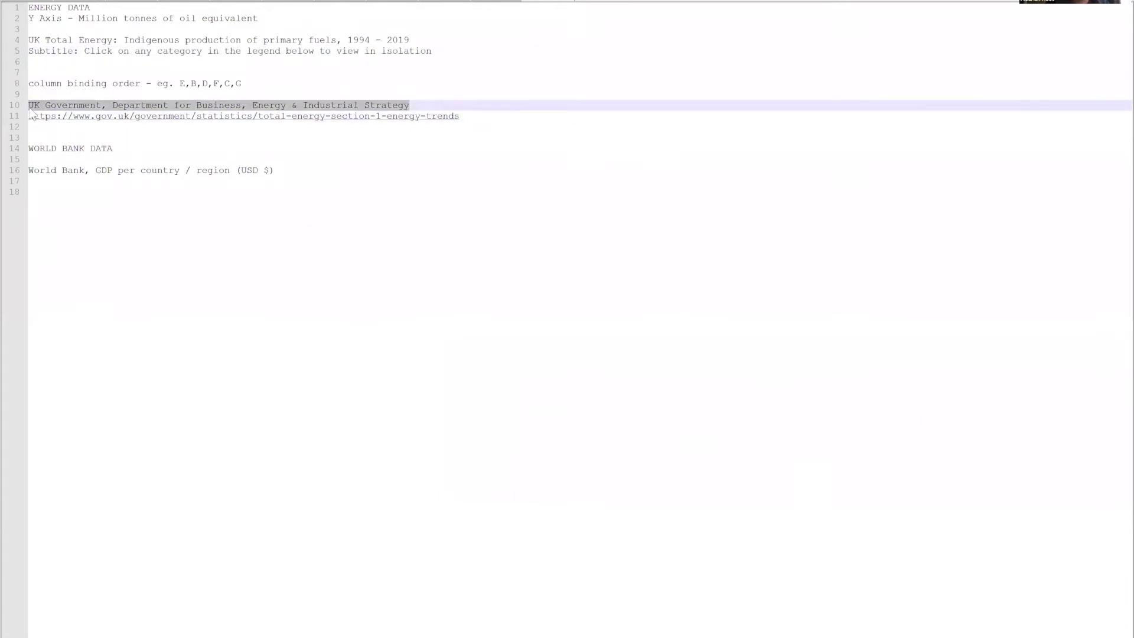
key(alt+Tab)
click(936, 331)
key(ctrl+v)
click(913, 335)
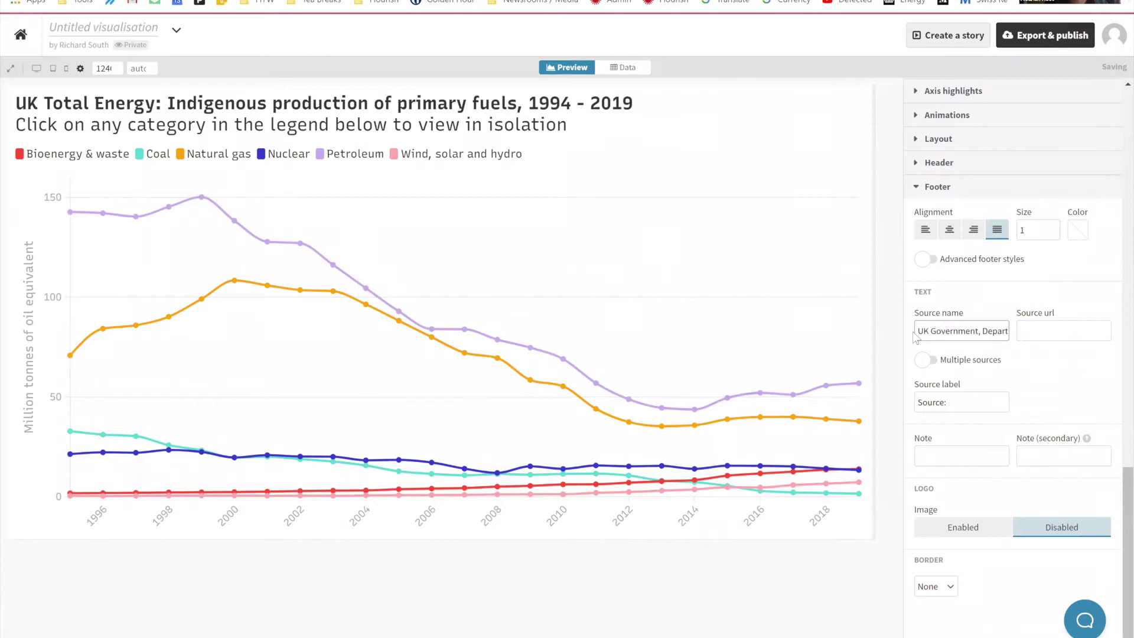
key(alt+Tab)
drag(466, 117, 21, 121)
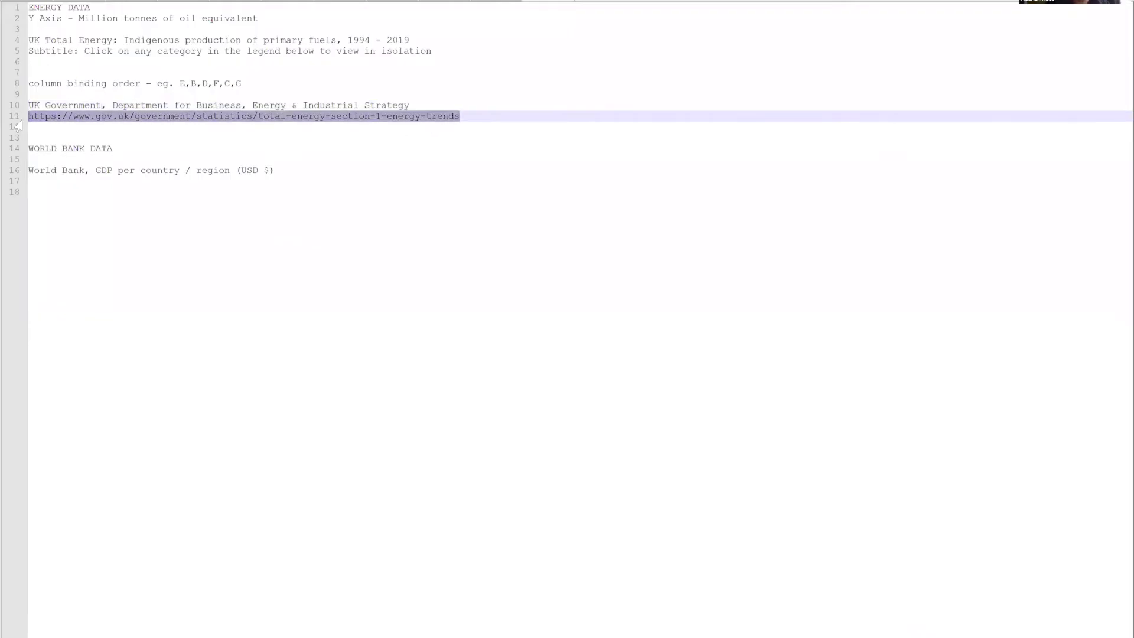
key(alt+Tab)
right_click(1043, 331)
click(1045, 331)
key(ctrl+v)
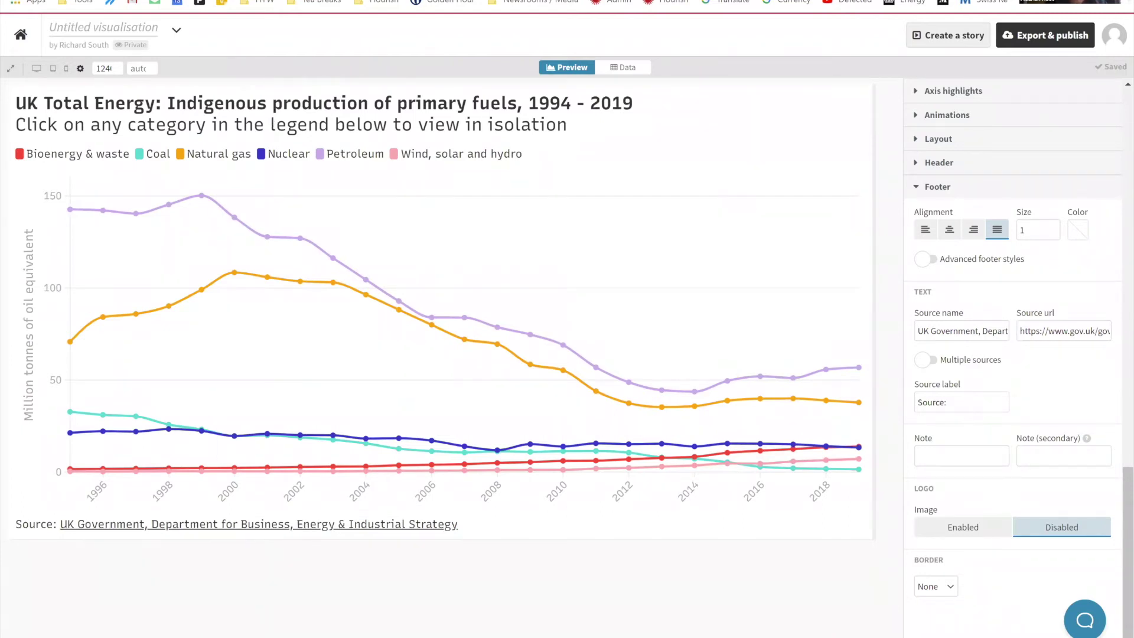
key(ctrl+Tab)
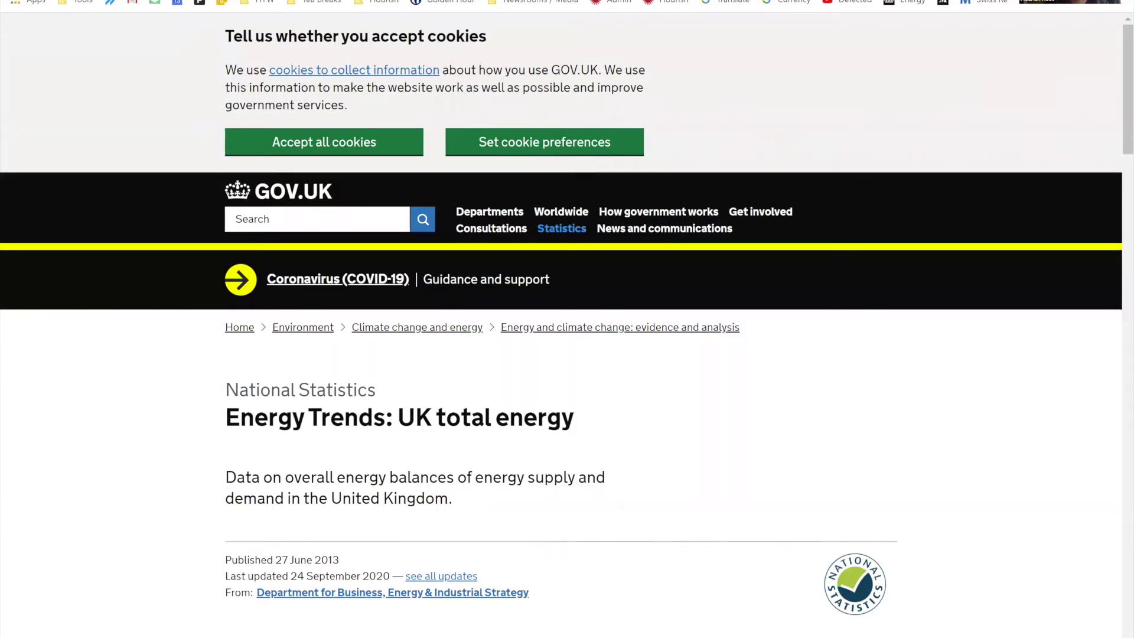
- Go to the Flourish projects page and switch to the API_NY.GDP.MKTP.CD_DS workbook in Excel
key(ctrl+shift+Tab)
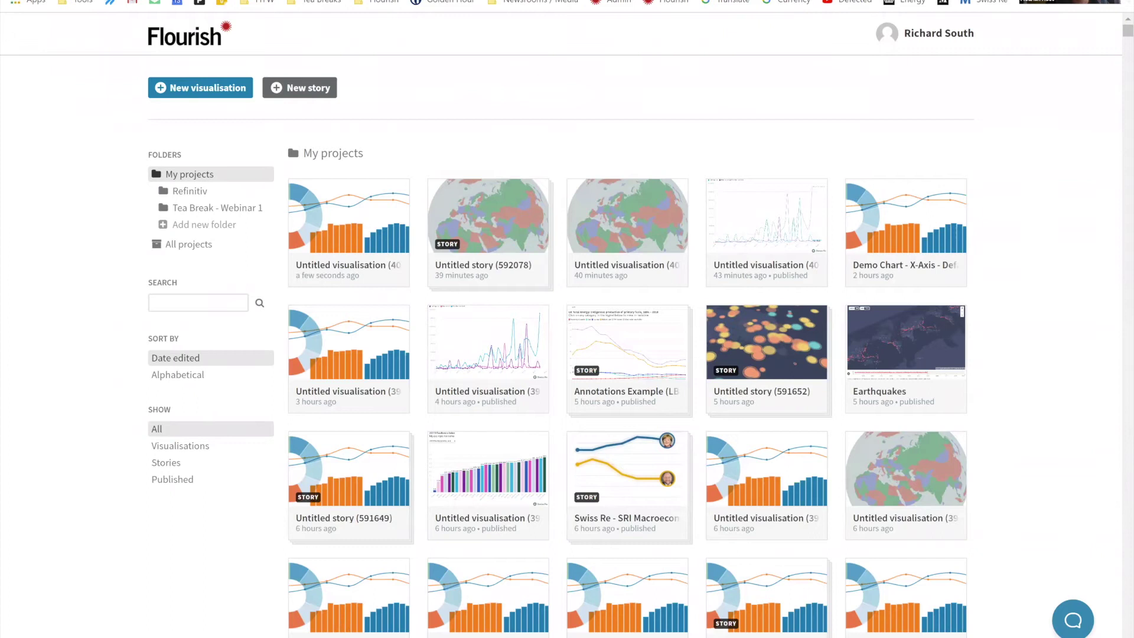
mouse_move(595, 637)
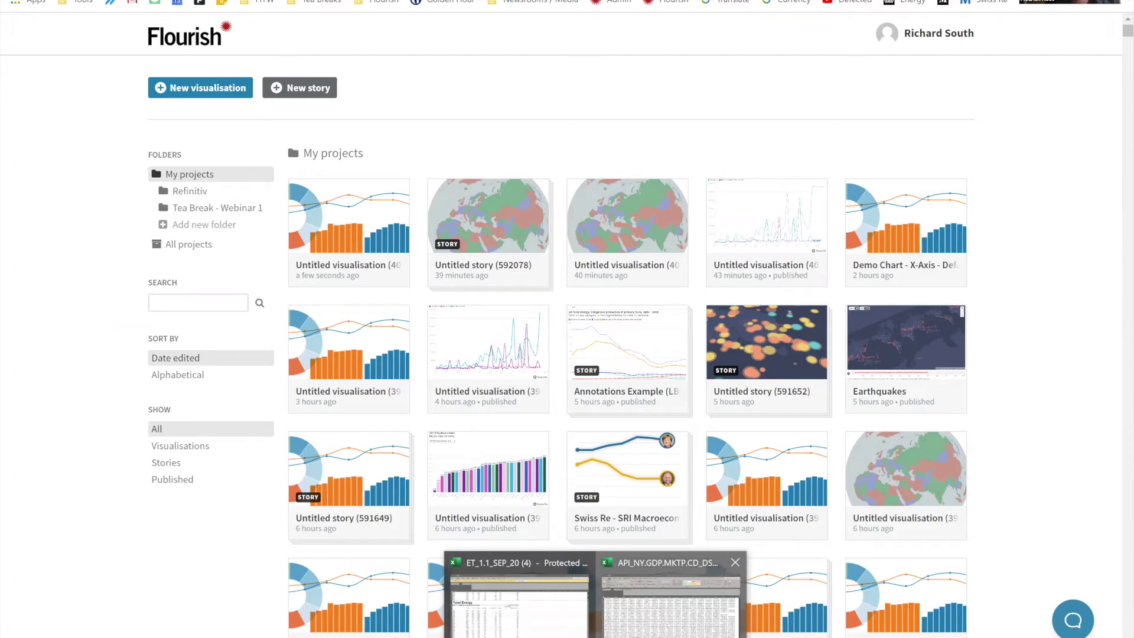
click(670, 596)
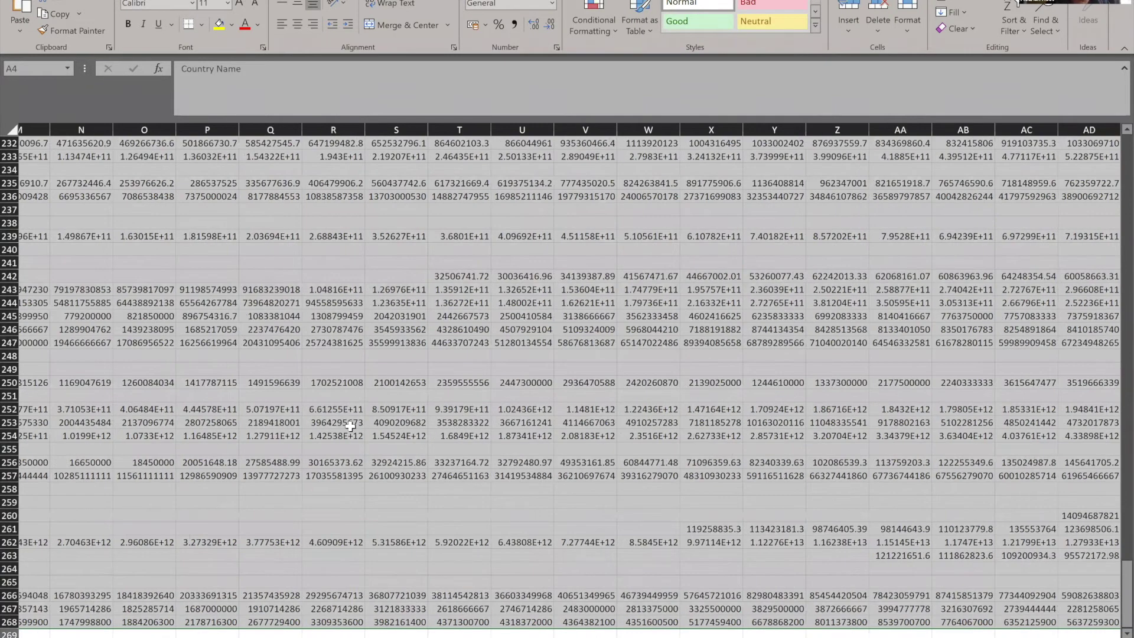
- Copy the whole World Bank GDP table from the Country Name header in A4 through the last data cell
scroll(350, 426, left, 10)
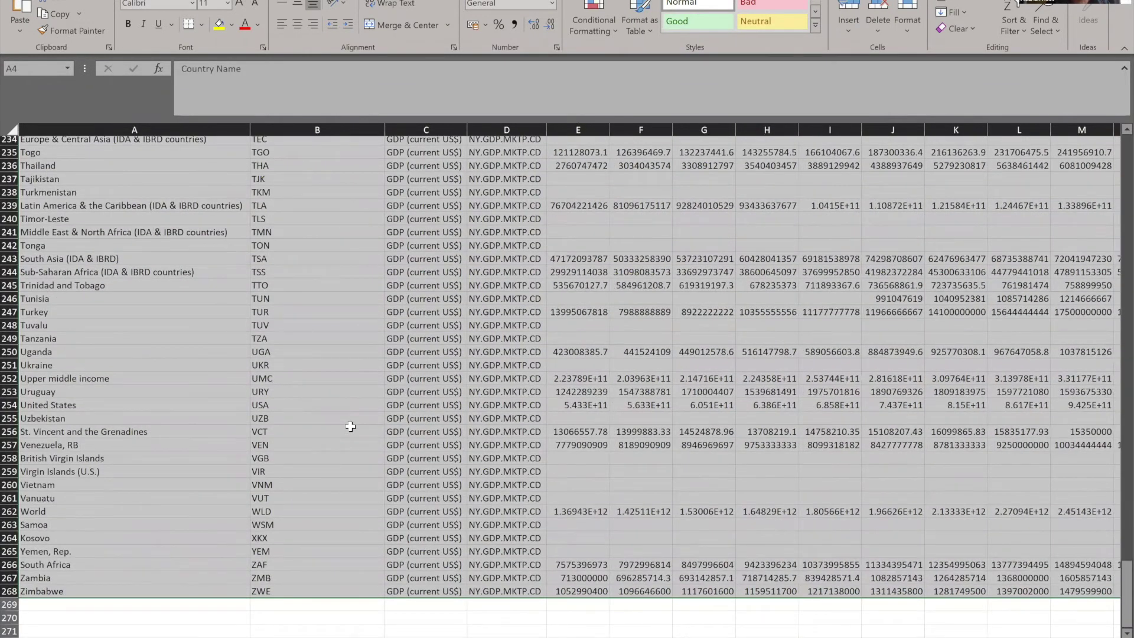
scroll(767, 508, up, 2)
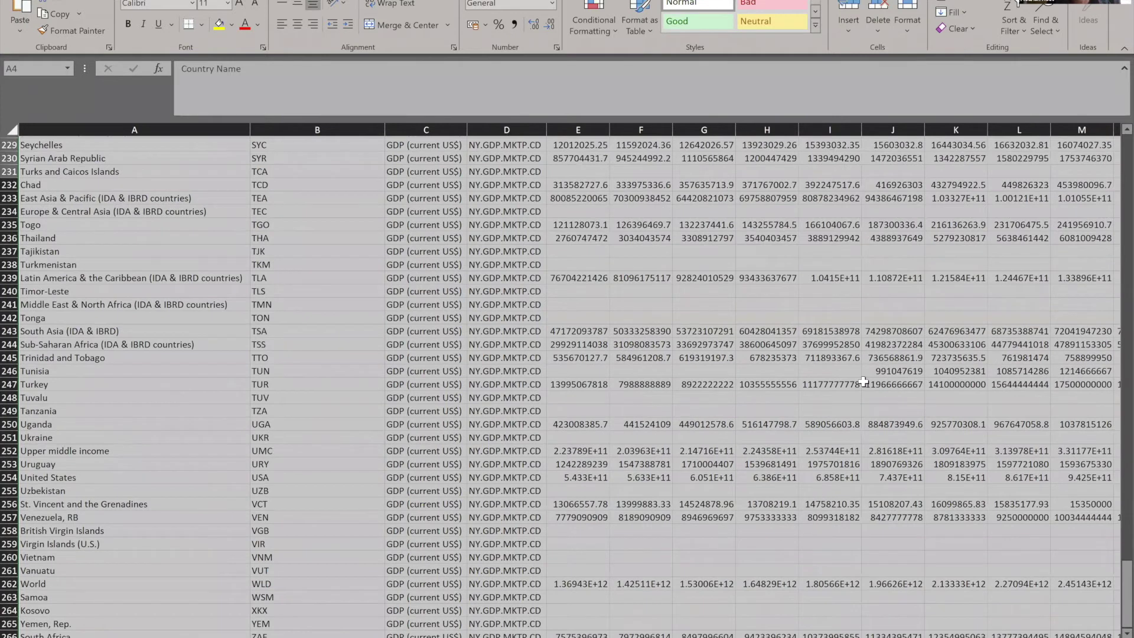
scroll(874, 372, up, 20)
scroll(887, 364, up, 11)
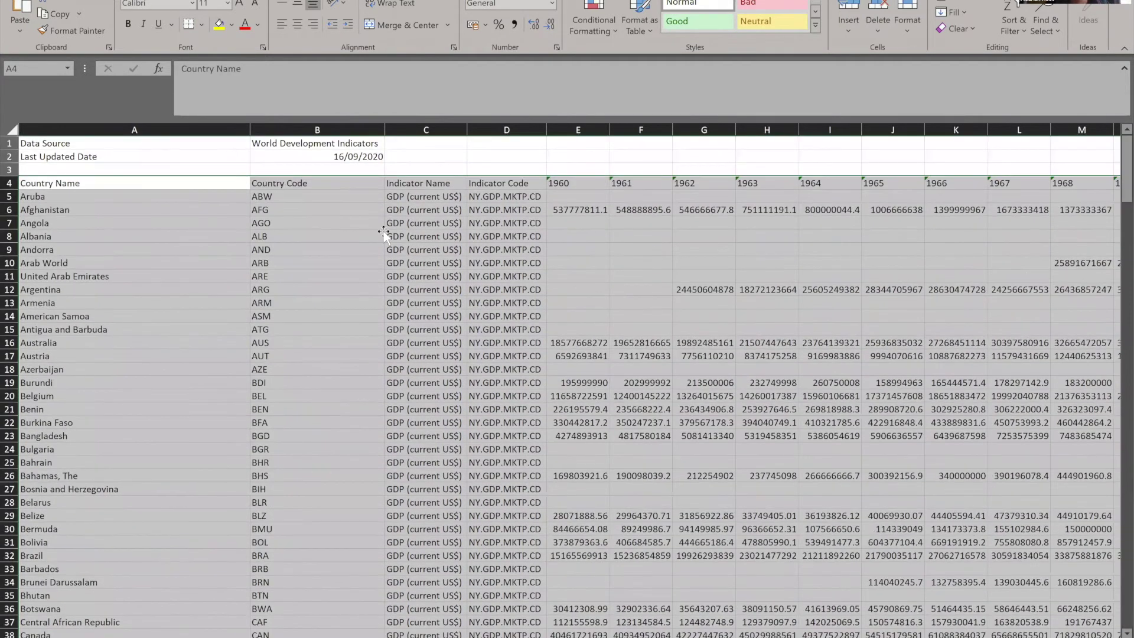
click(207, 182)
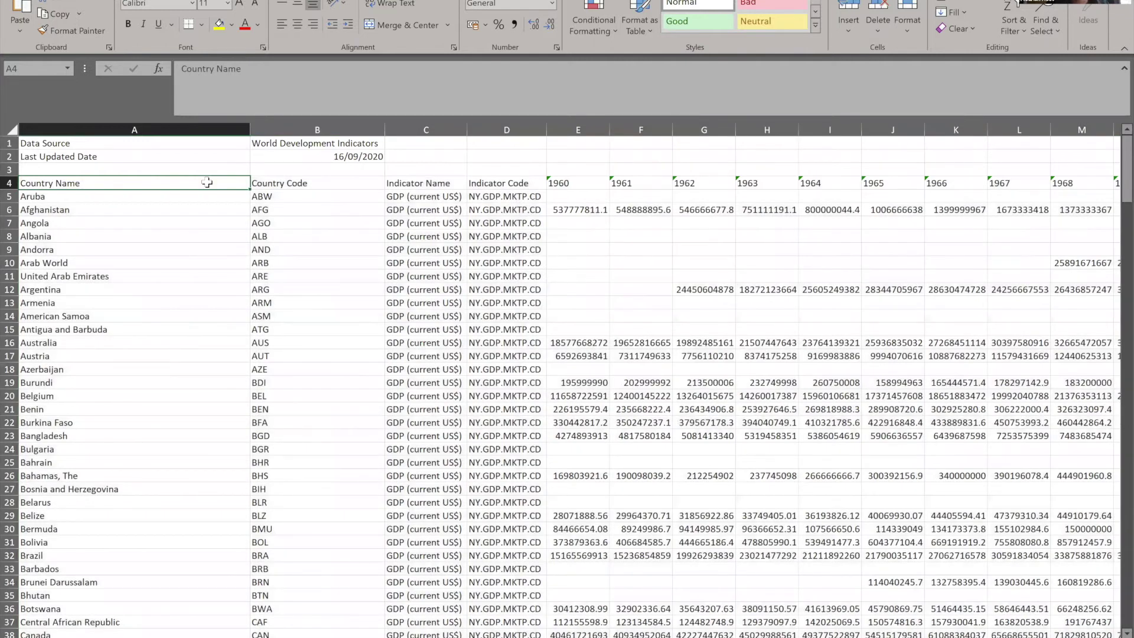
key(ctrl+shift+End)
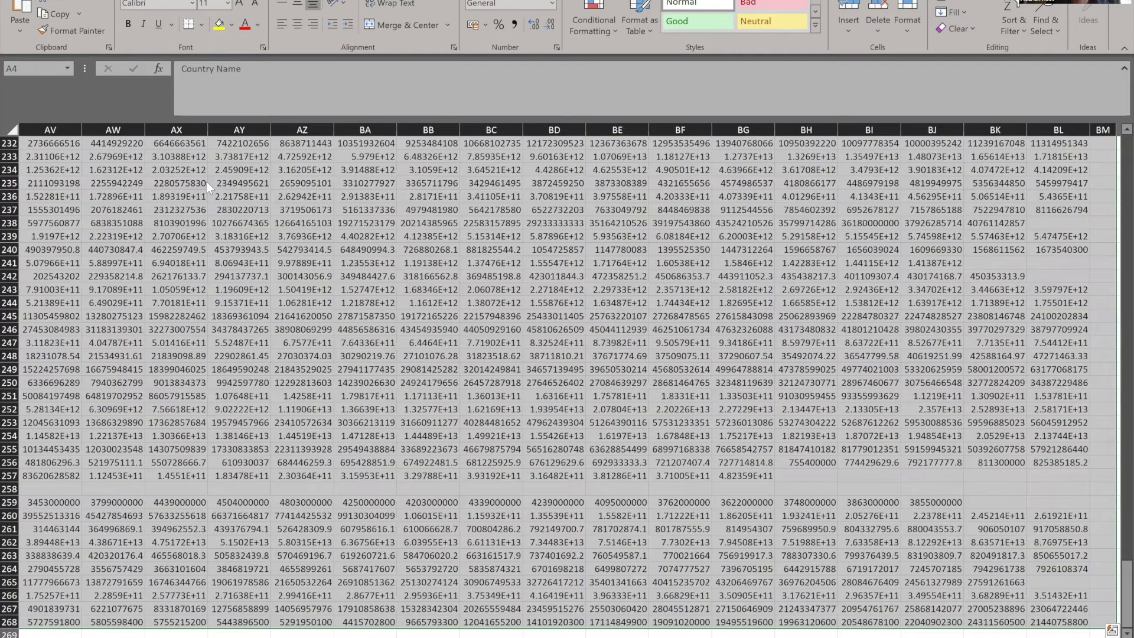
key(ctrl+t)
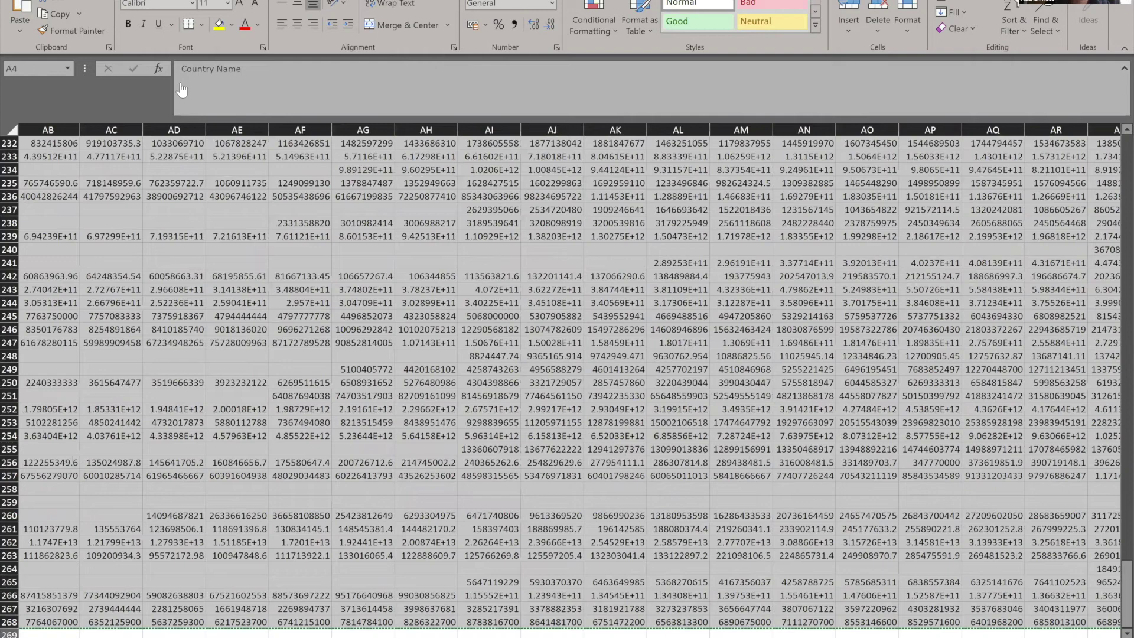
- Switch to Flourish, create a new visualisation from the Line chart template and open its data sheet
key(alt+Tab)
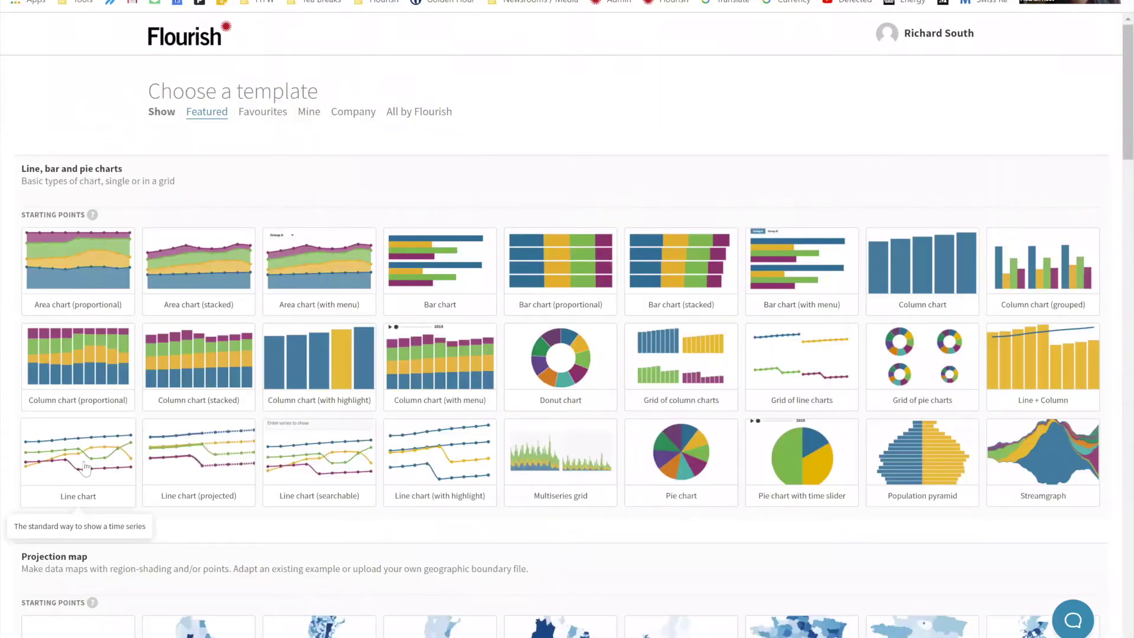
click(85, 468)
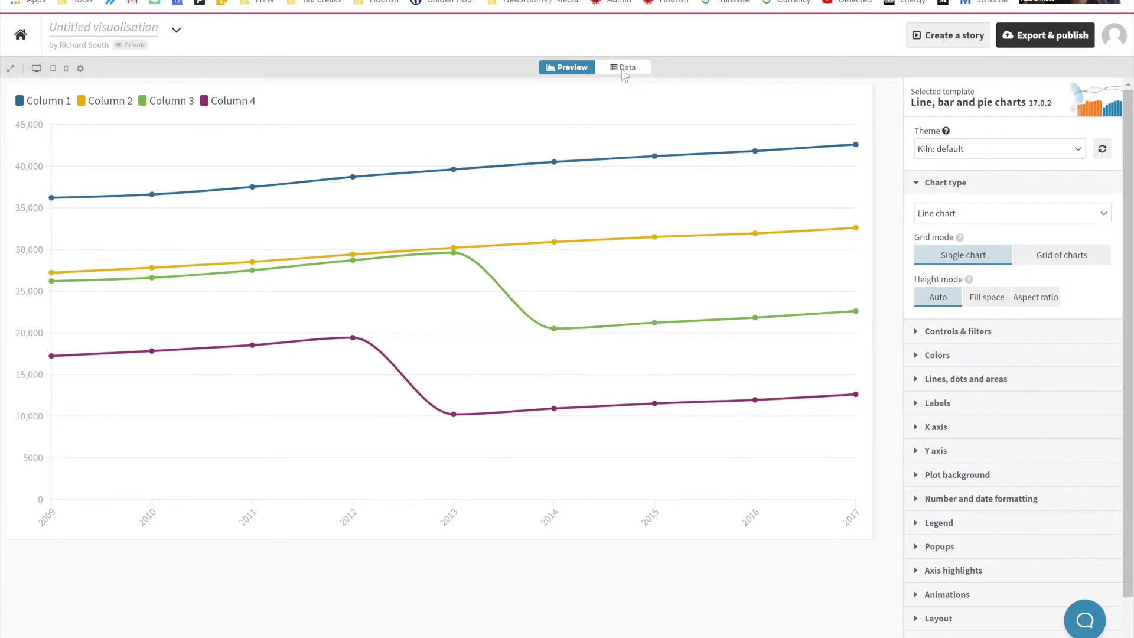
click(623, 68)
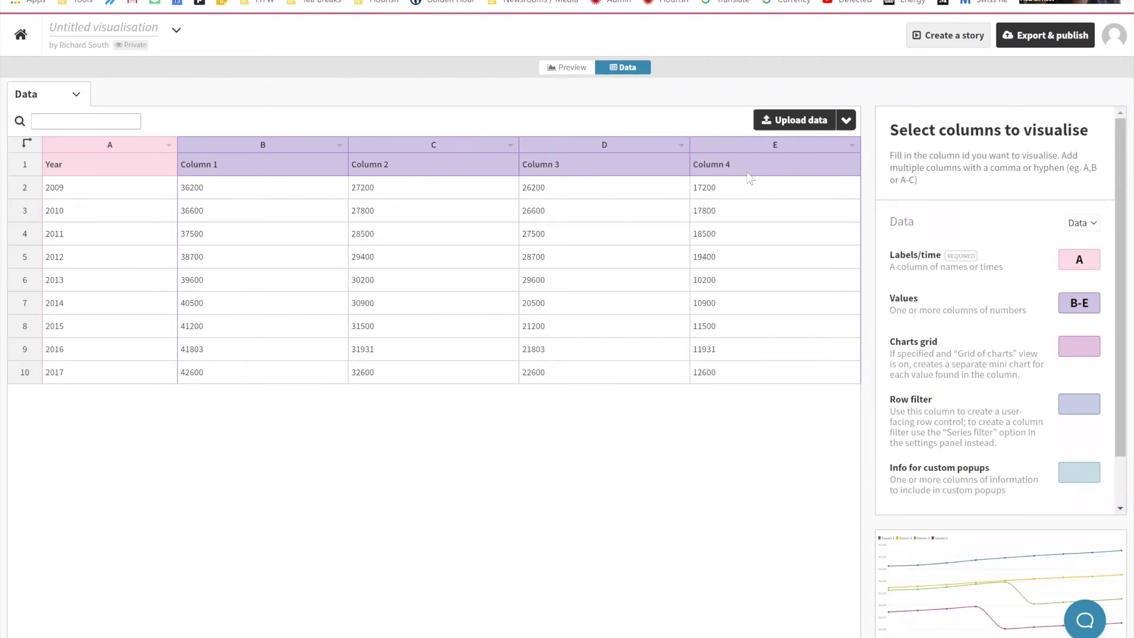
- Switch to the Excel workbook and look over the year headers and country rows of the copied GDP table
key(alt+Tab)
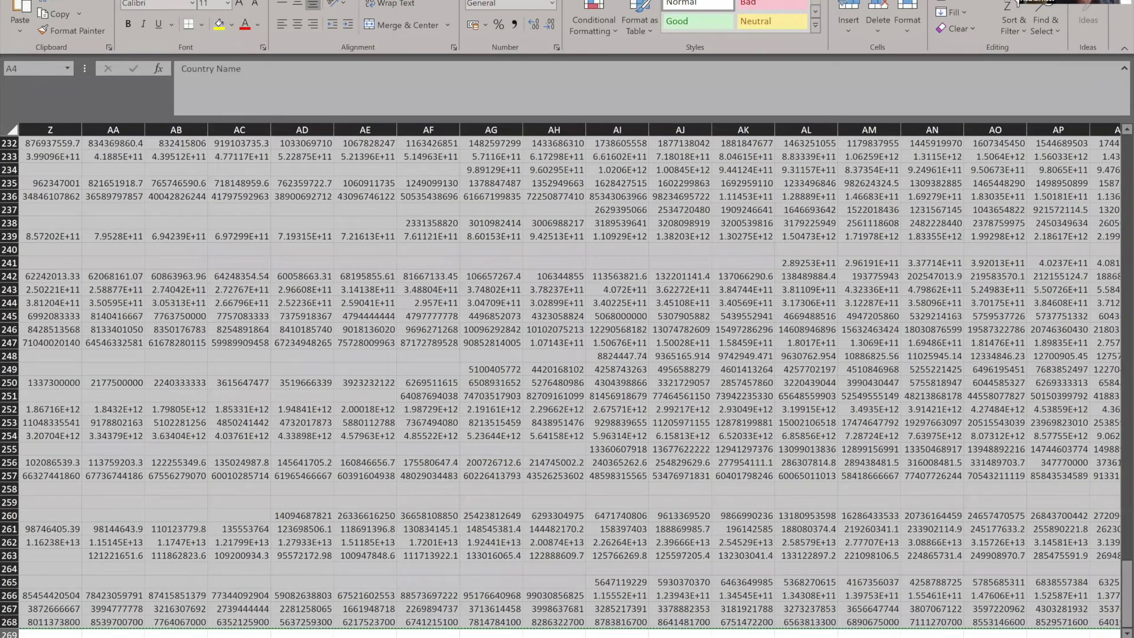
drag(1127, 596, 1127, 171)
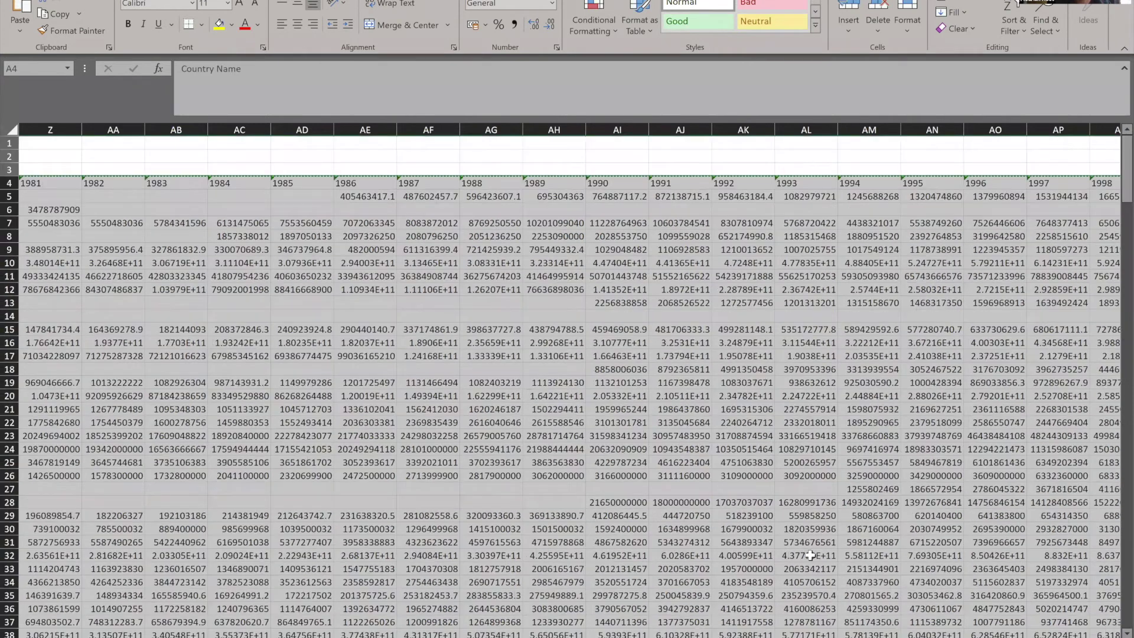
drag(892, 637, 891, 637)
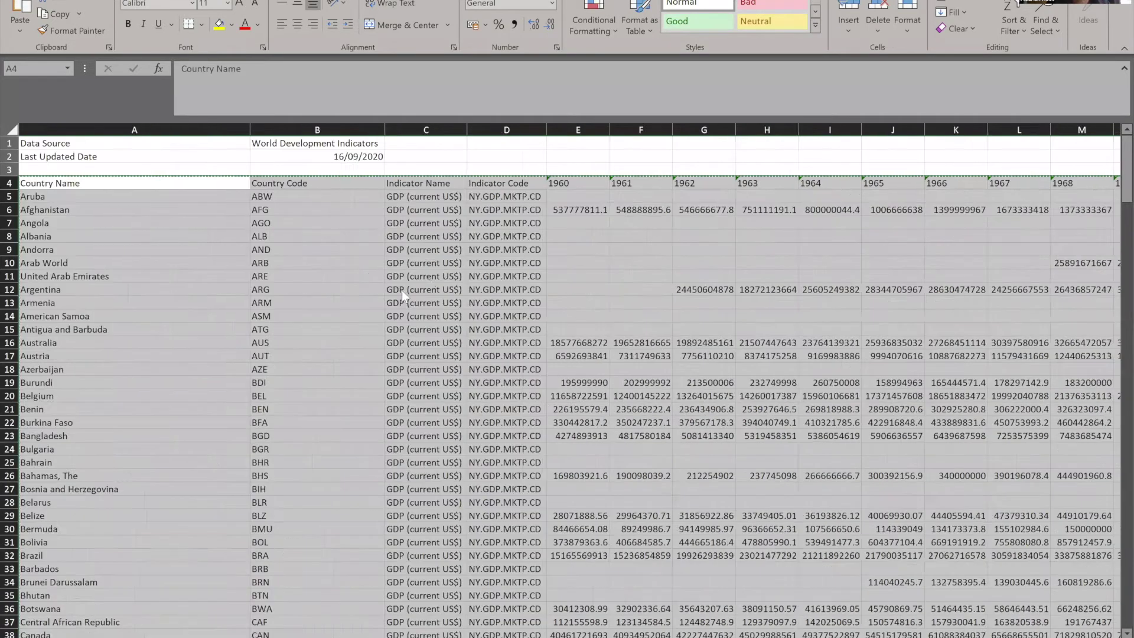
- Return to Flourish, delete all sample data from the data sheet and clear the Values column range
key(alt+Tab)
click(427, 277)
key(ctrl+a)
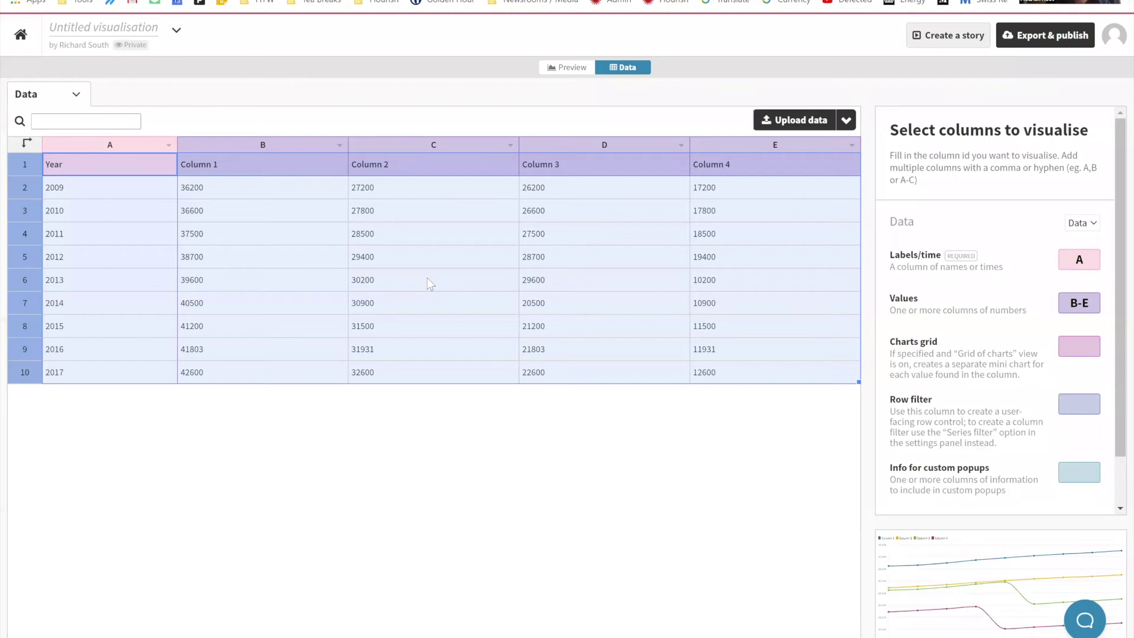
key(Delete)
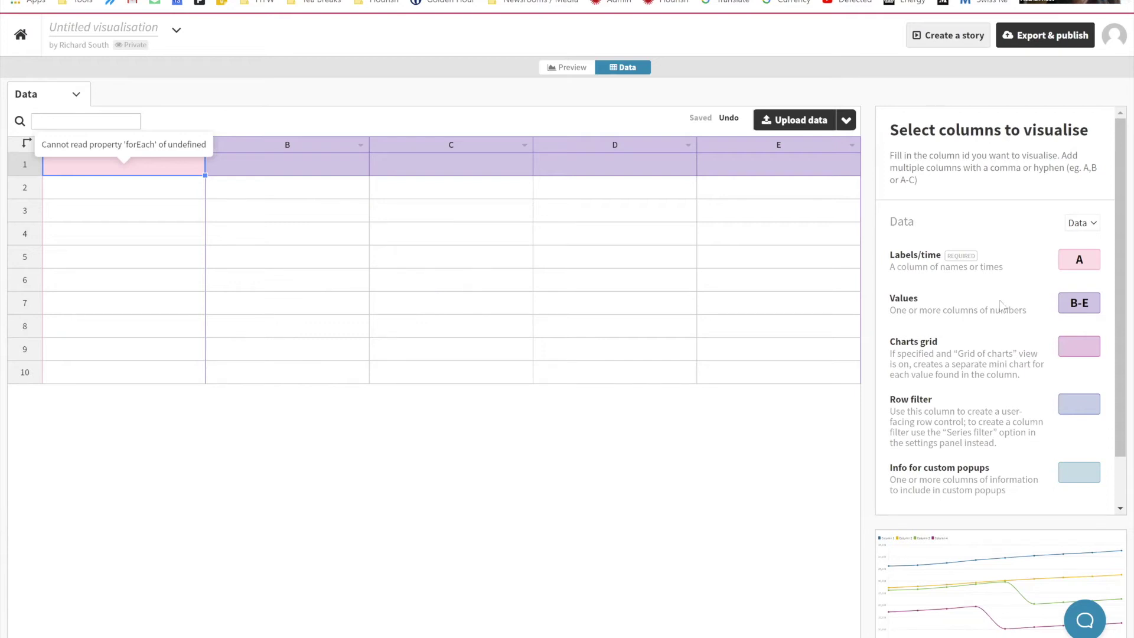
click(1076, 303)
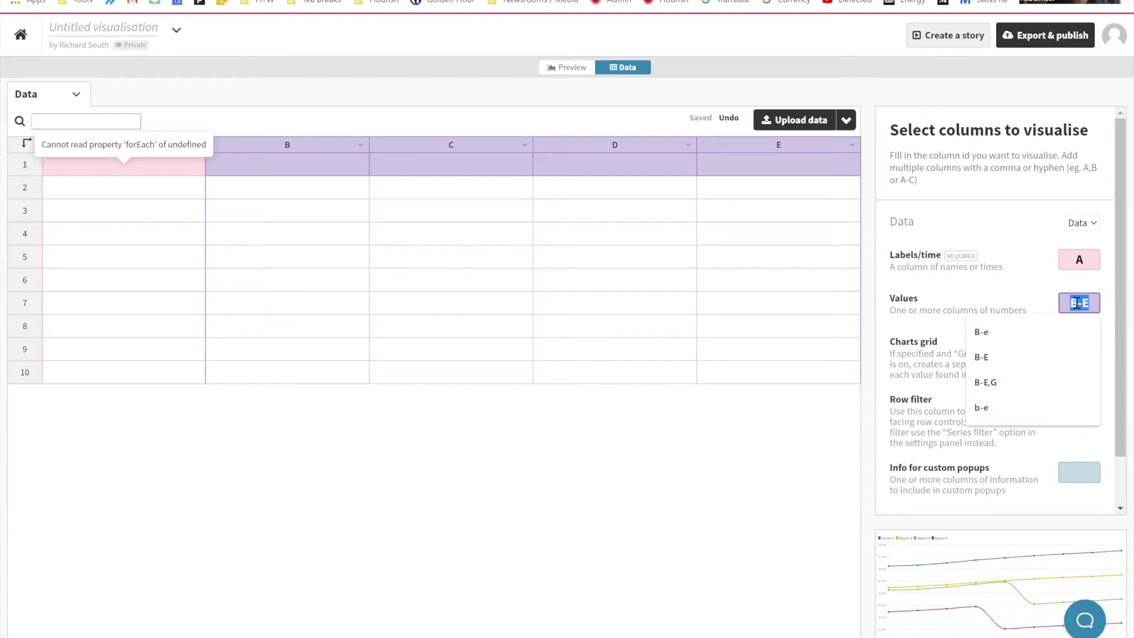
key(BackSpace)
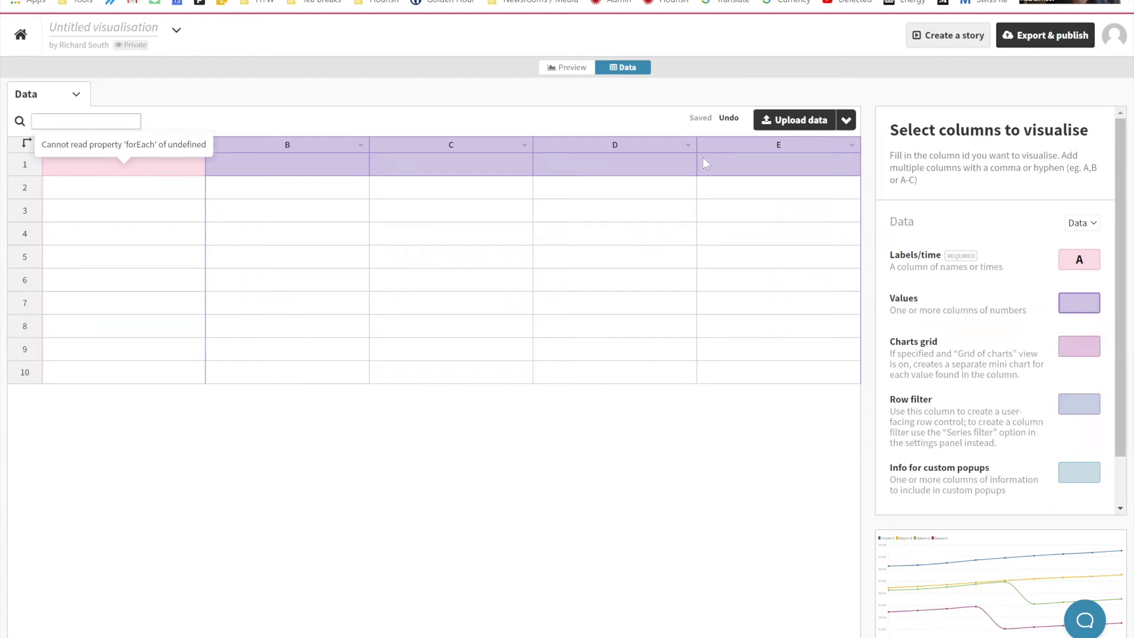
- Try to set the chart's series filter to Multi select with a maximum of 5 series to show
click(570, 66)
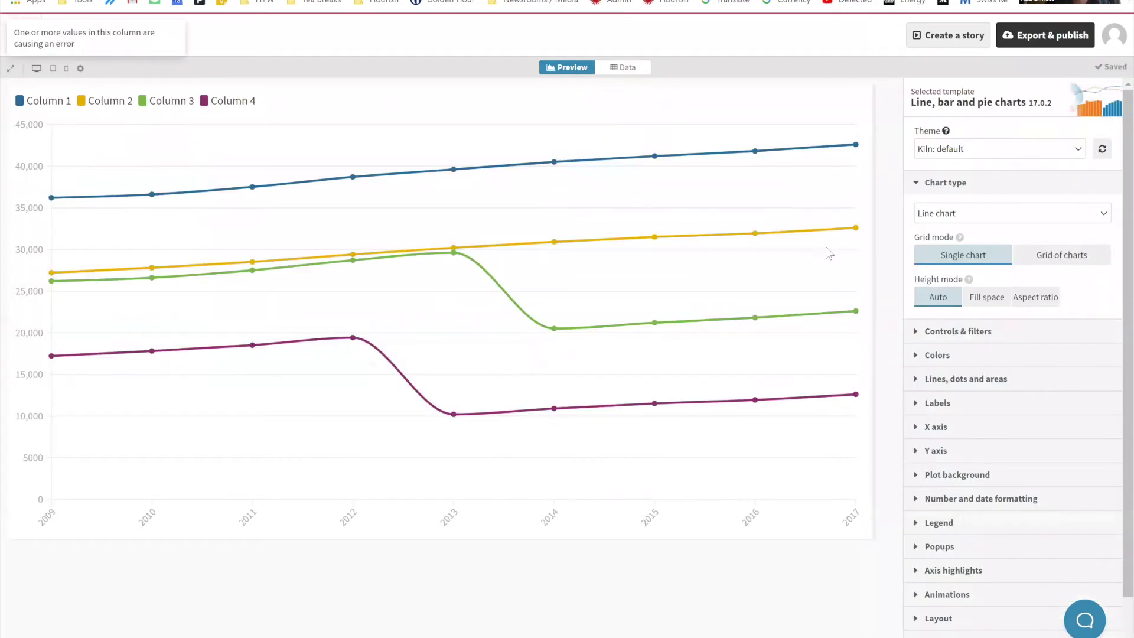
click(961, 332)
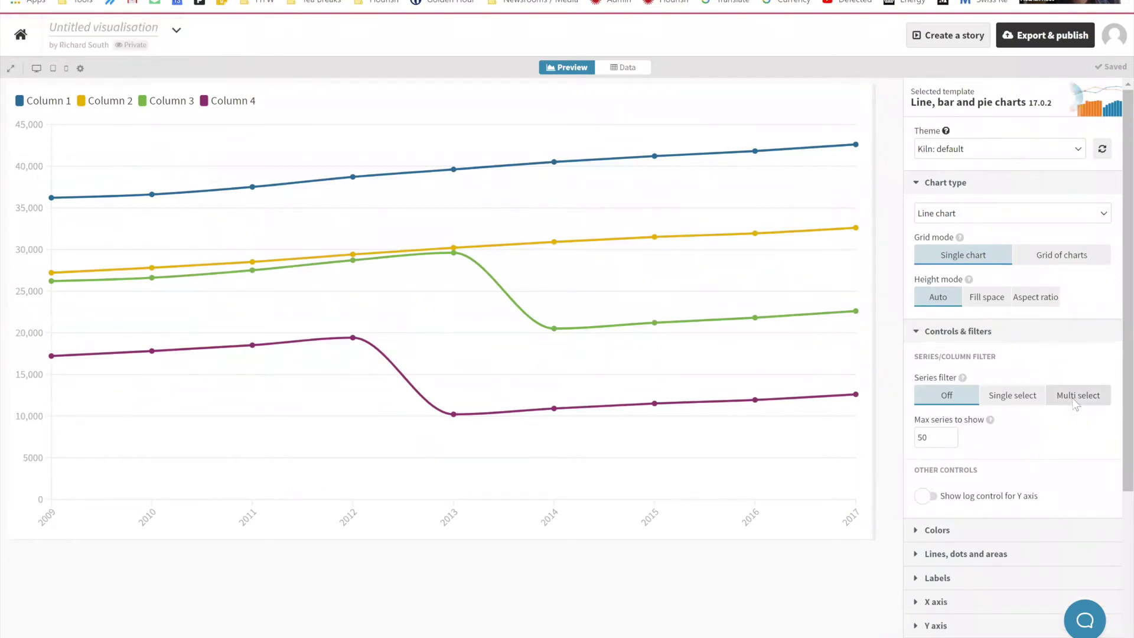
click(1075, 401)
click(935, 482)
key(BackSpace)
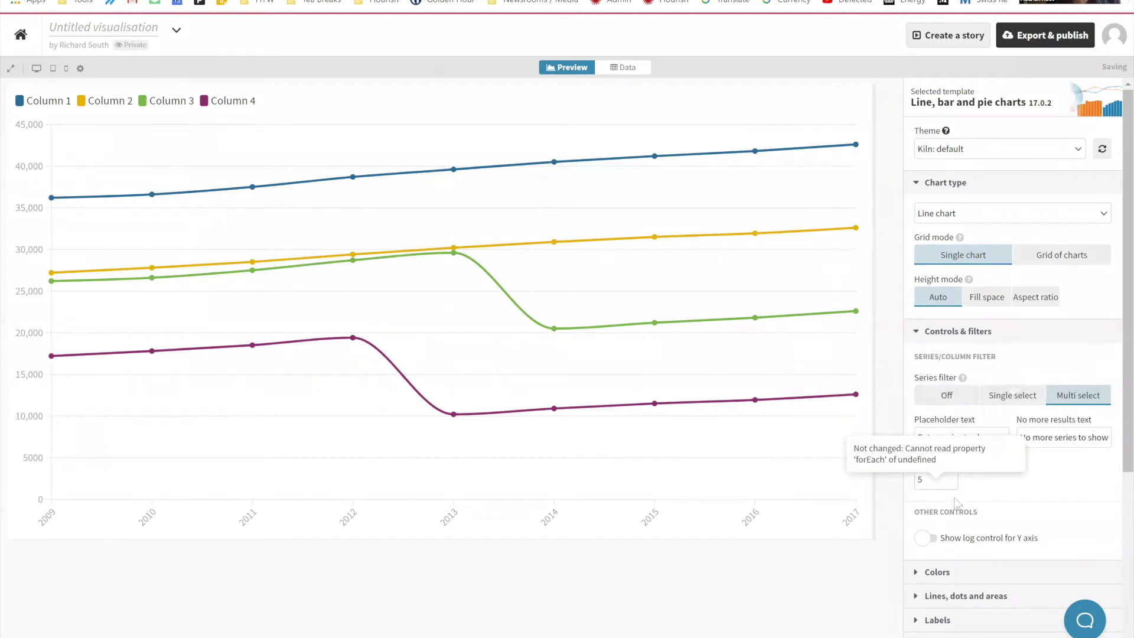
- Paste the copied GDP table into the empty Flourish data sheet starting at cell A1
click(615, 70)
click(413, 168)
click(189, 165)
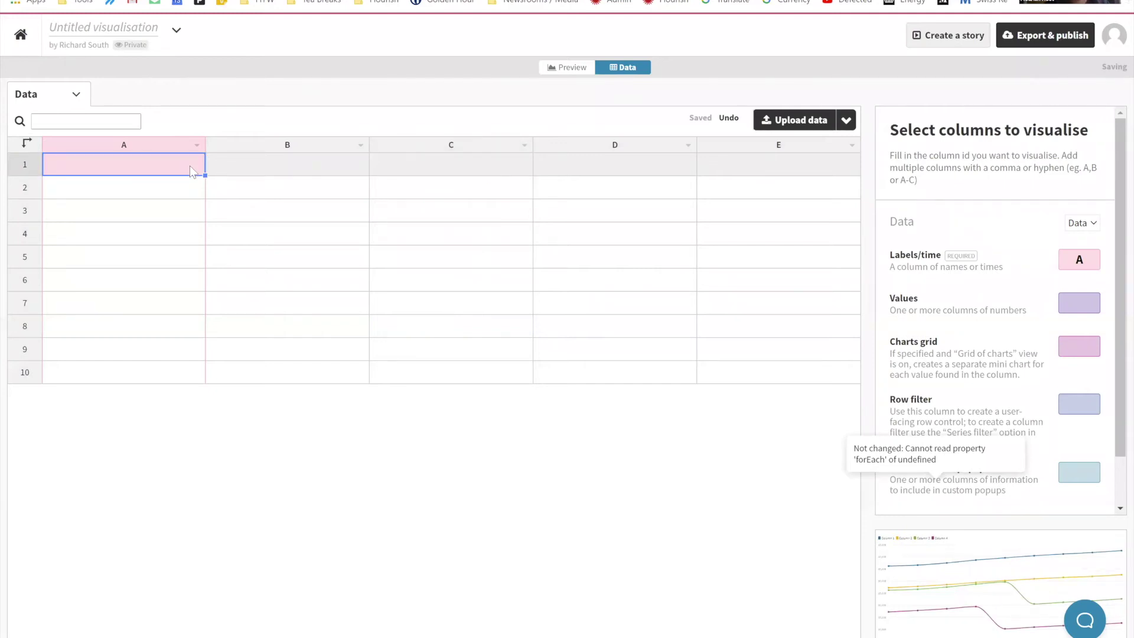
key(ctrl+v)
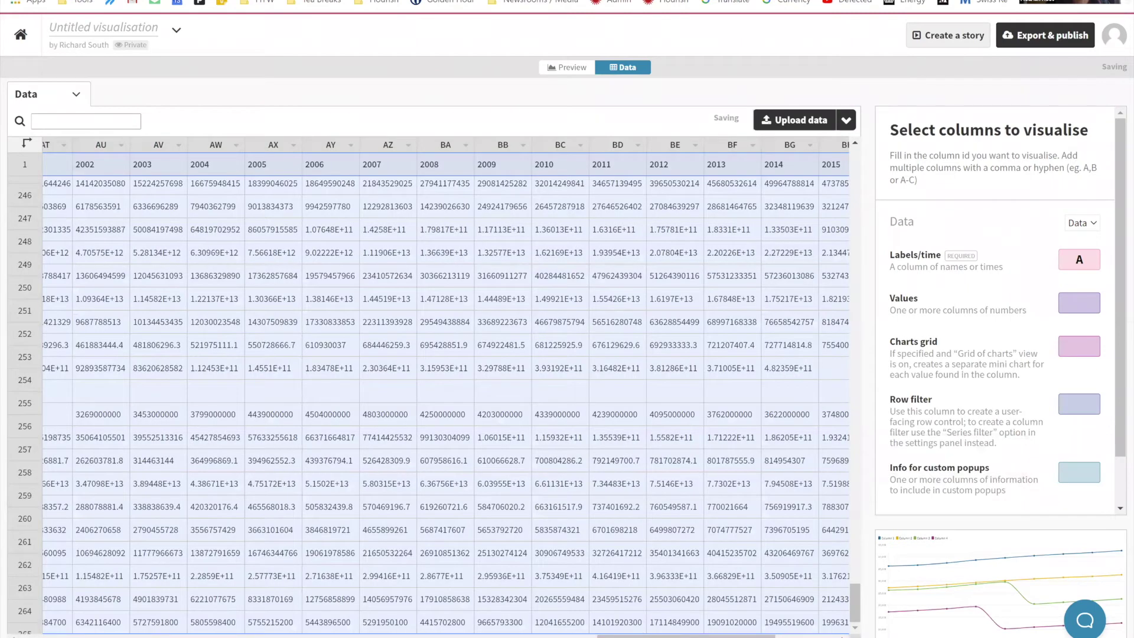
- Try to remove the Country Code, Indicator Name and Indicator Code columns from the data sheet
drag(685, 636, 106, 636)
drag(235, 143, 334, 140)
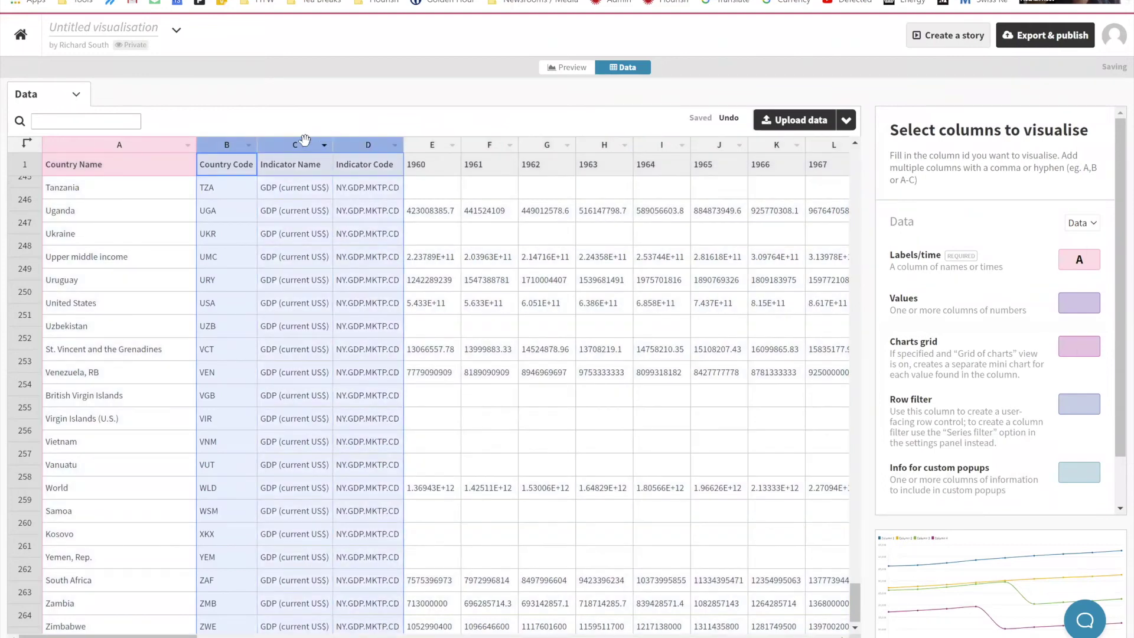
right_click(304, 140)
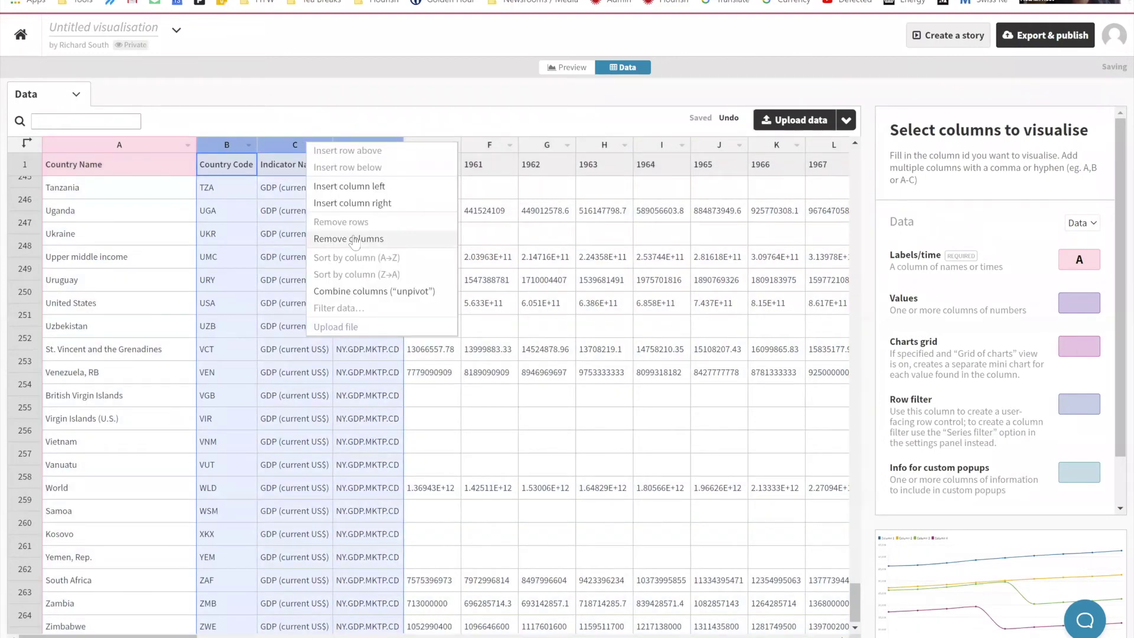
click(353, 238)
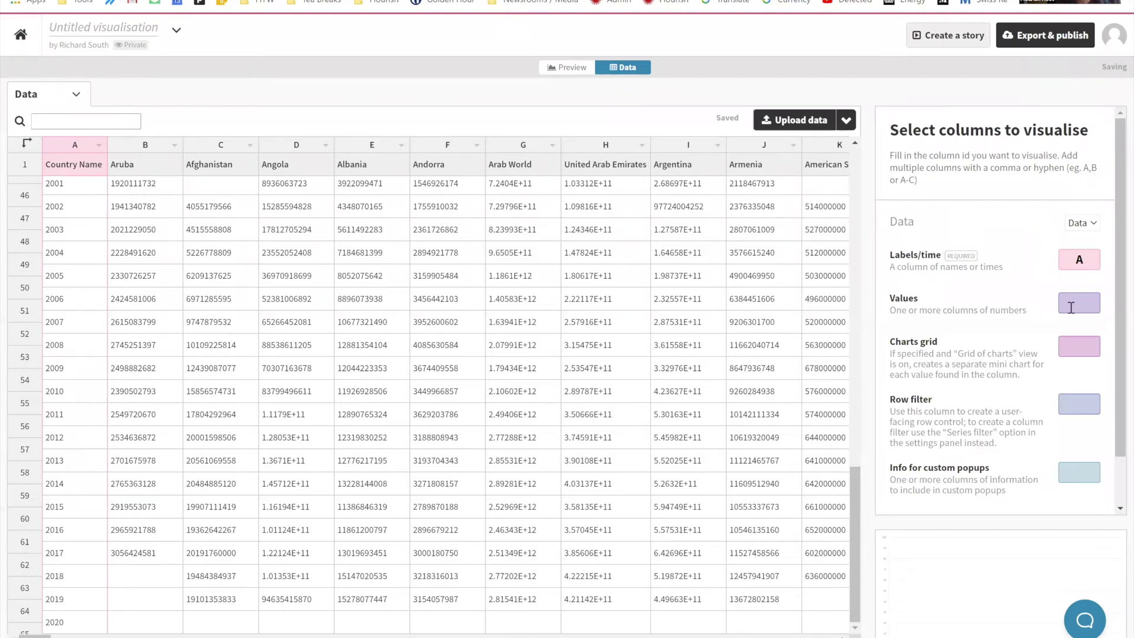
- Set the Values columns to B-JE so that every country from Aruba to Zimbabwe is plotted
click(567, 68)
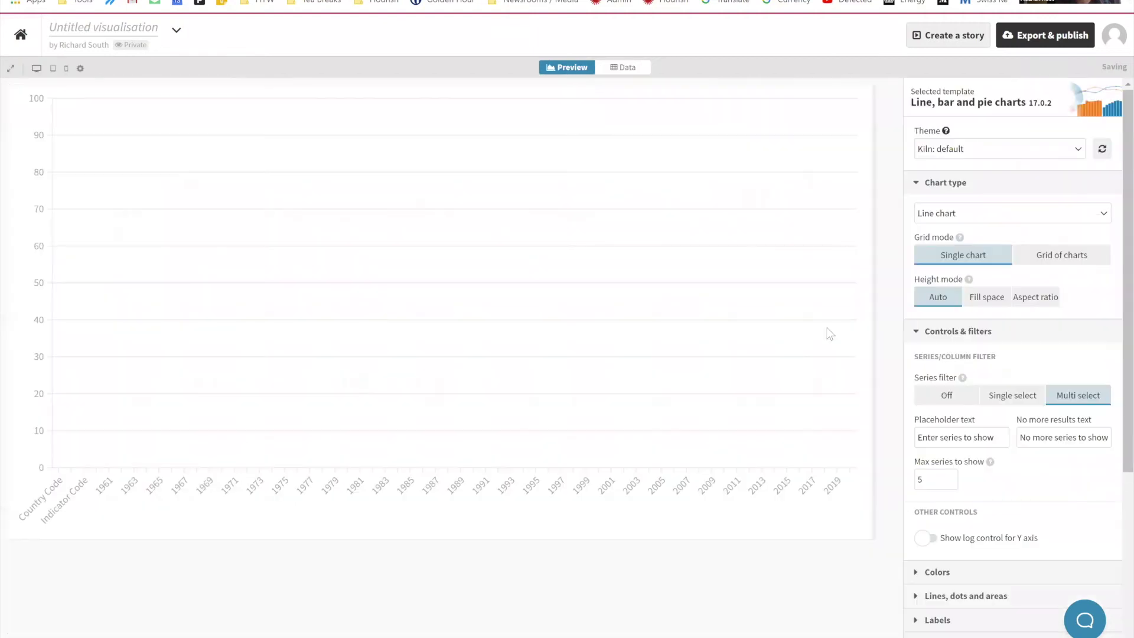
click(922, 478)
click(621, 68)
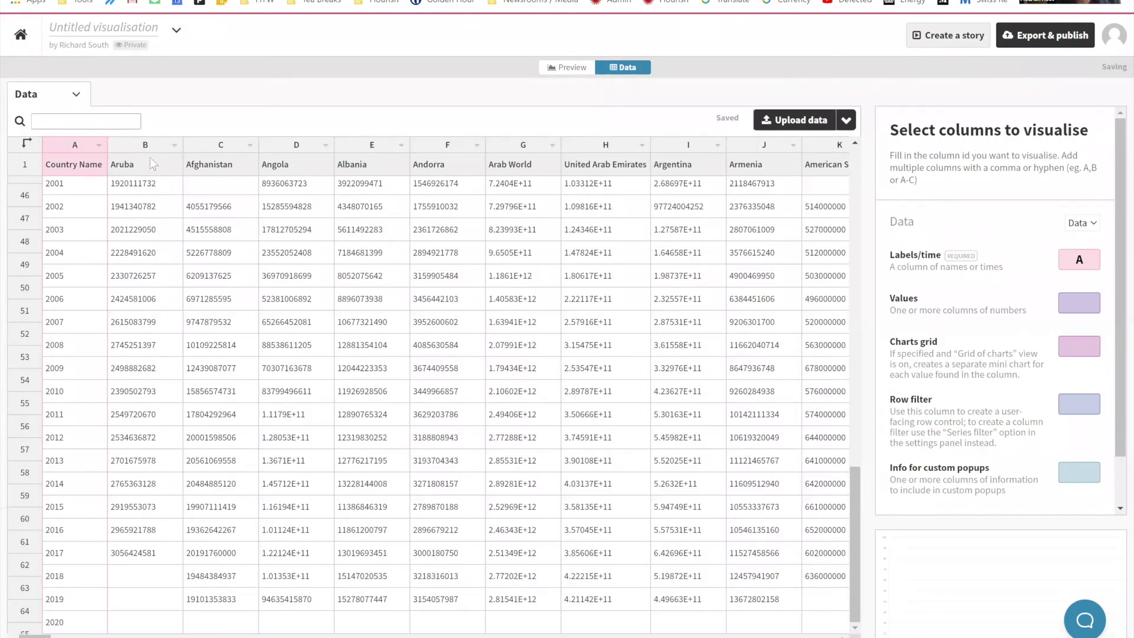
drag(35, 636, 821, 614)
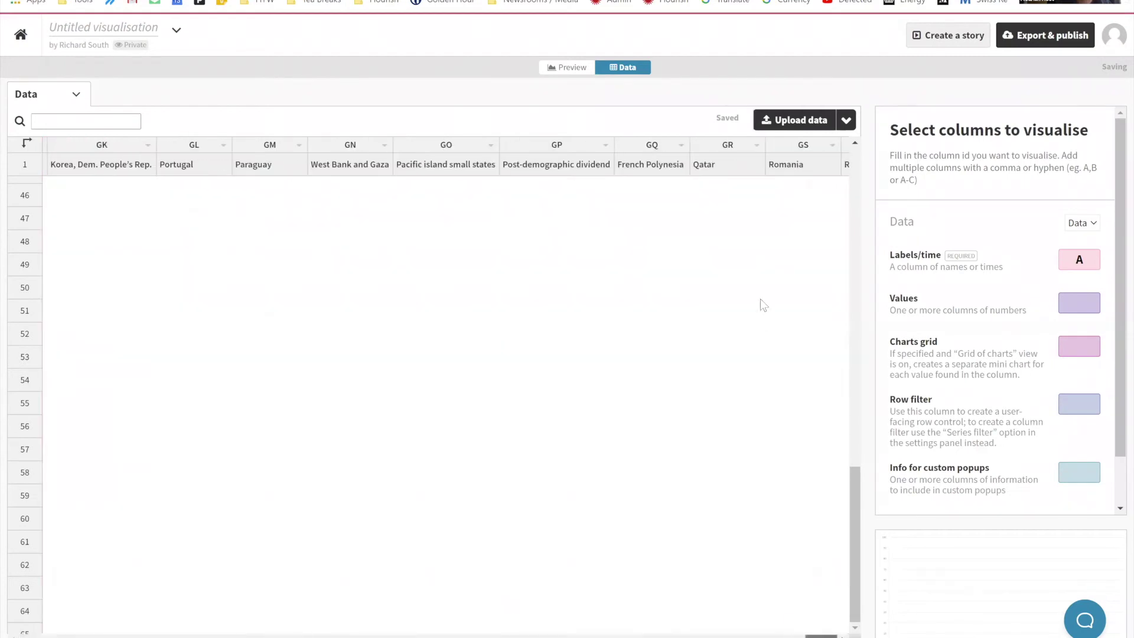
click(1090, 309)
text(B-JE)
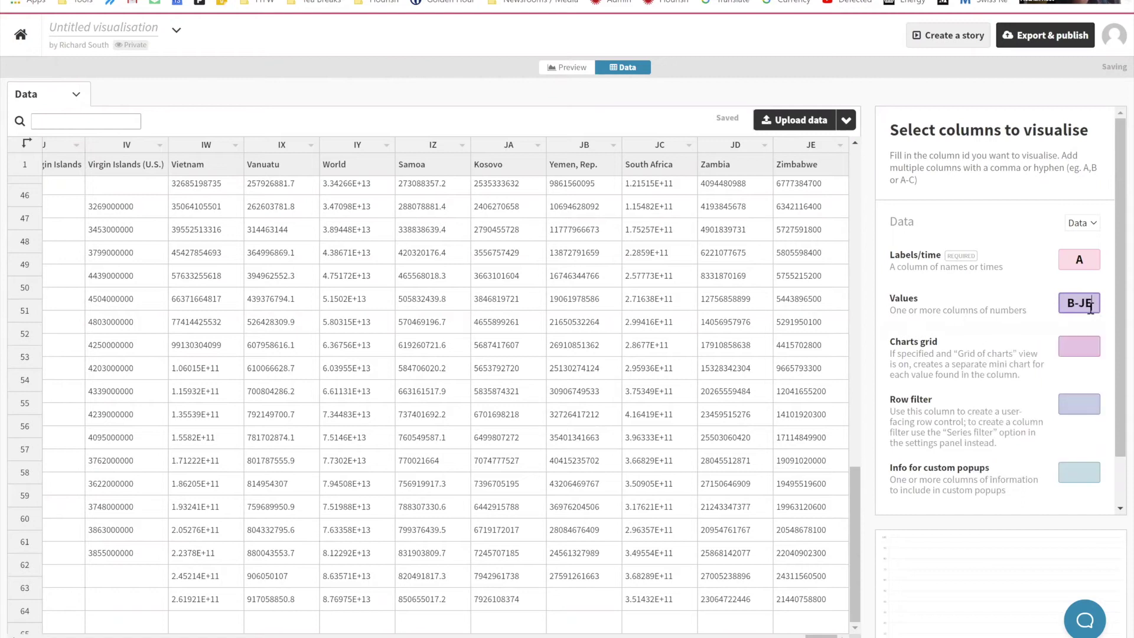
click(1005, 292)
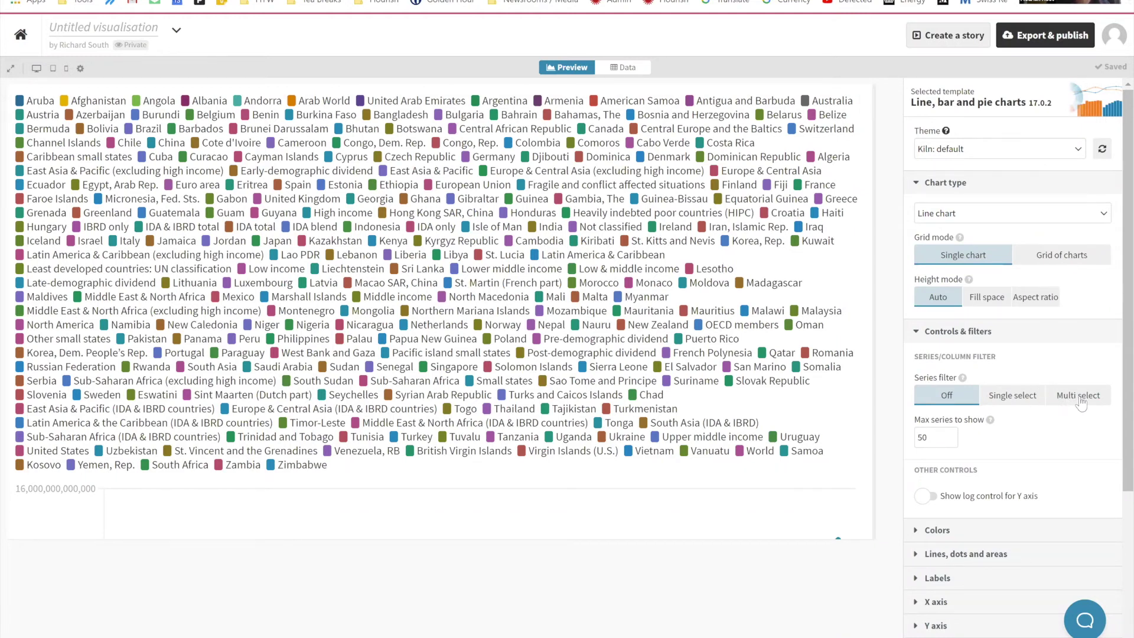
- Limit the maximum series to show to 5 and set the series filter to Multi select
click(936, 437)
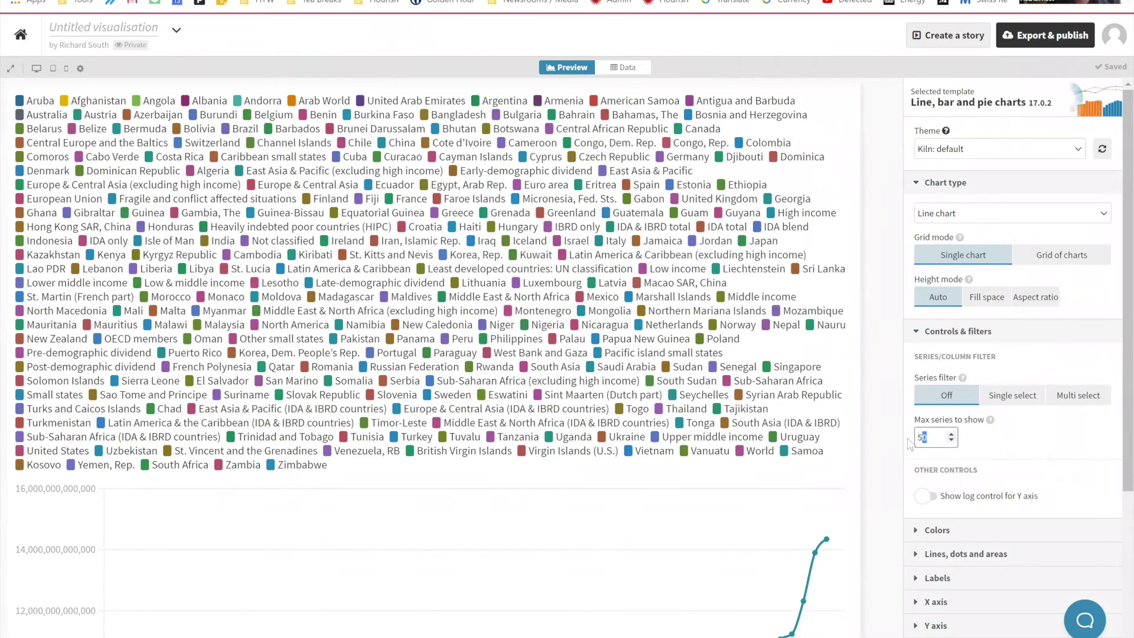
key(BackSpace)
click(1032, 441)
scroll(647, 422, down, 2)
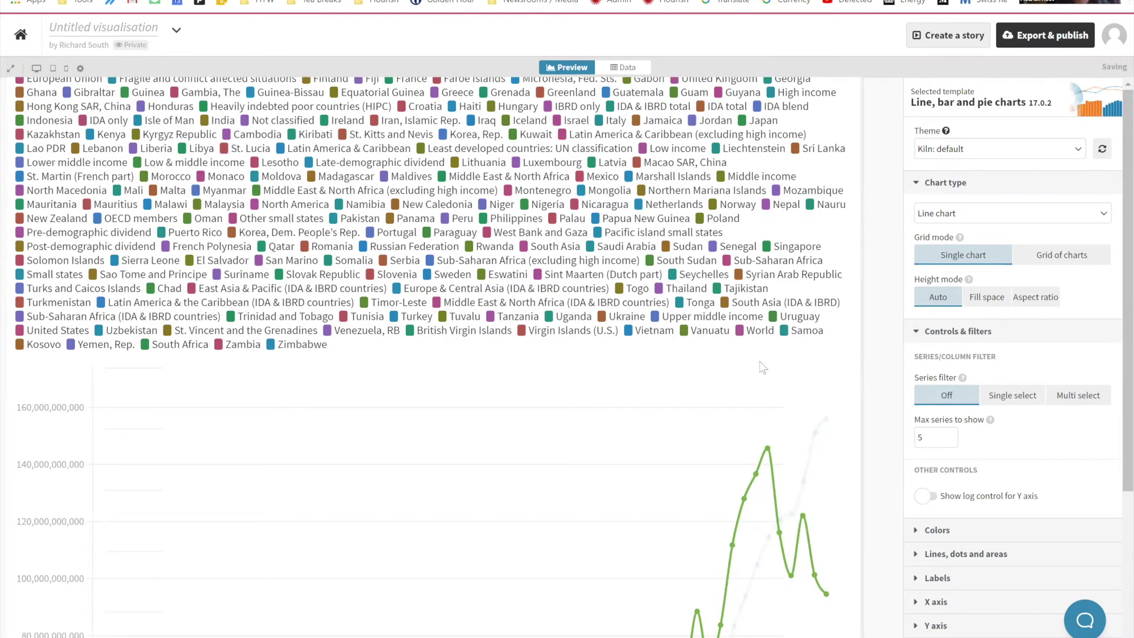
click(1078, 404)
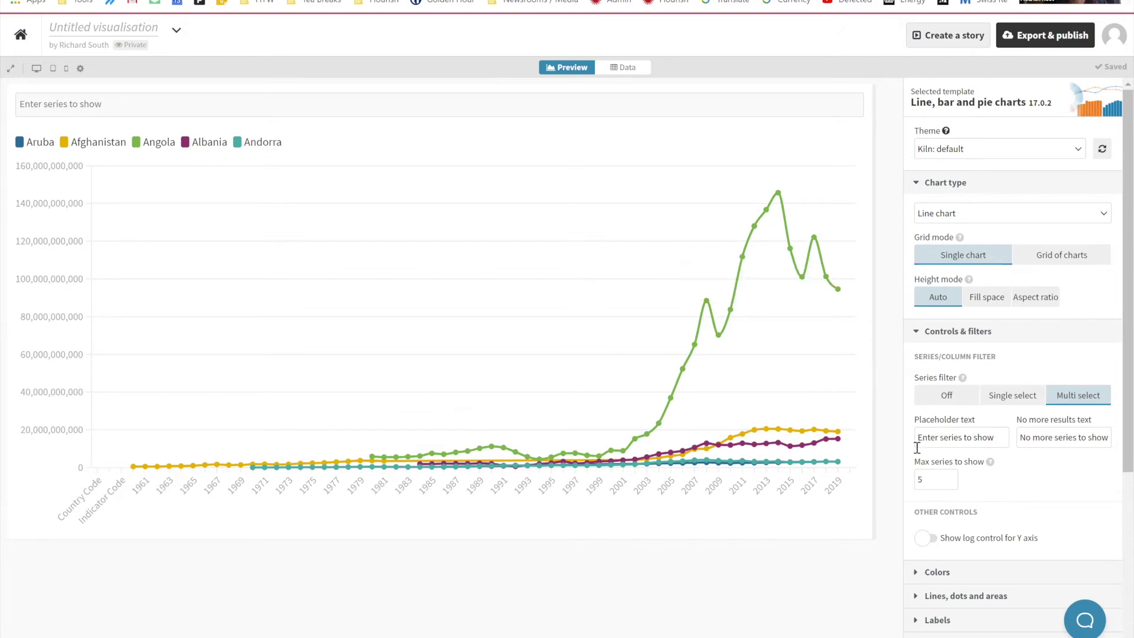
- Turn on advanced styling for the main numbers and divide the displayed values by one billion
scroll(1019, 493, down, 5)
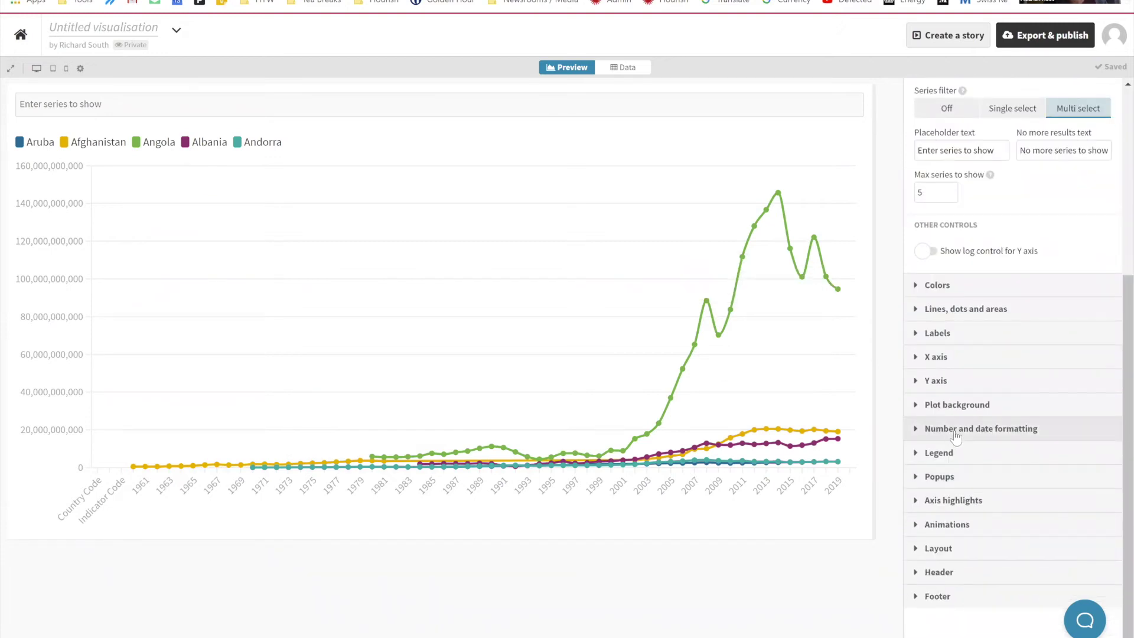
click(956, 434)
scroll(956, 452, down, 5)
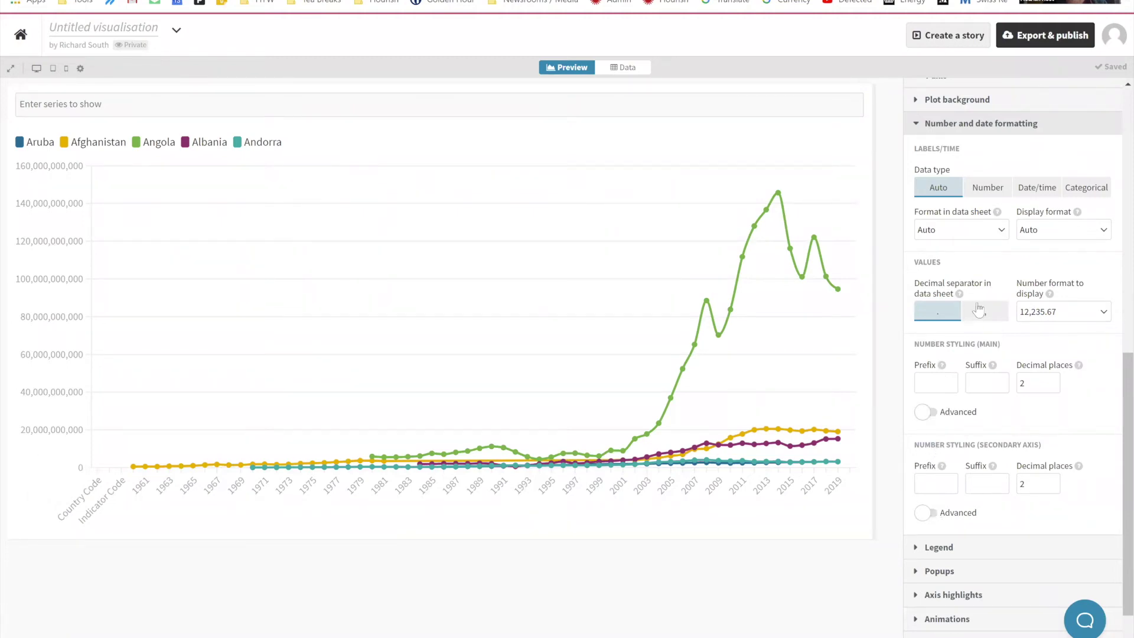
click(926, 412)
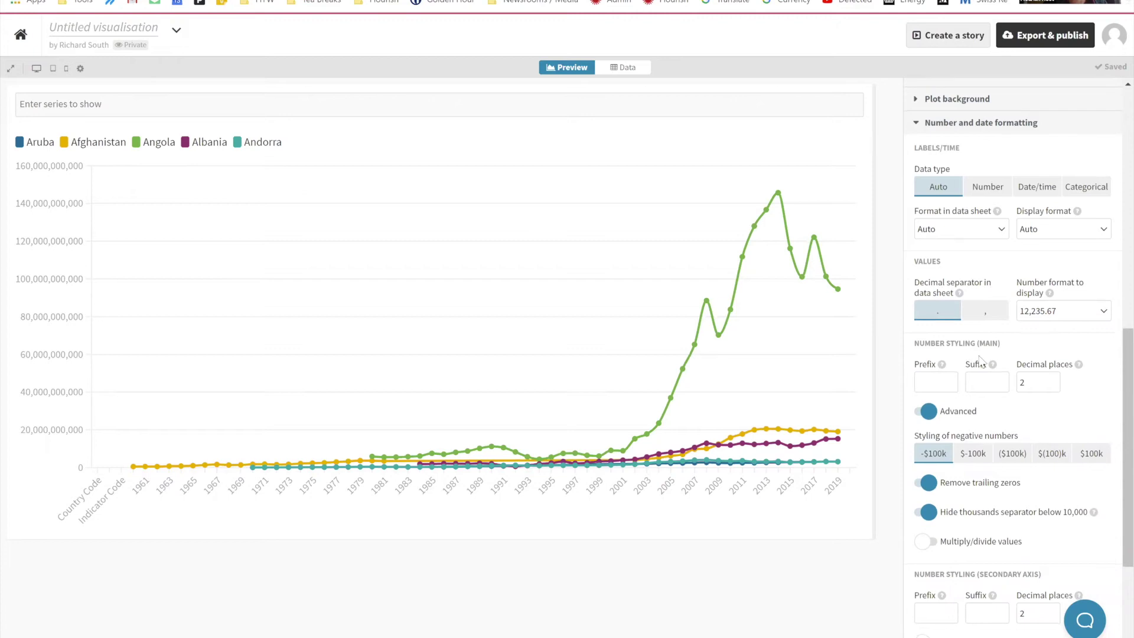
scroll(979, 360, down, 3)
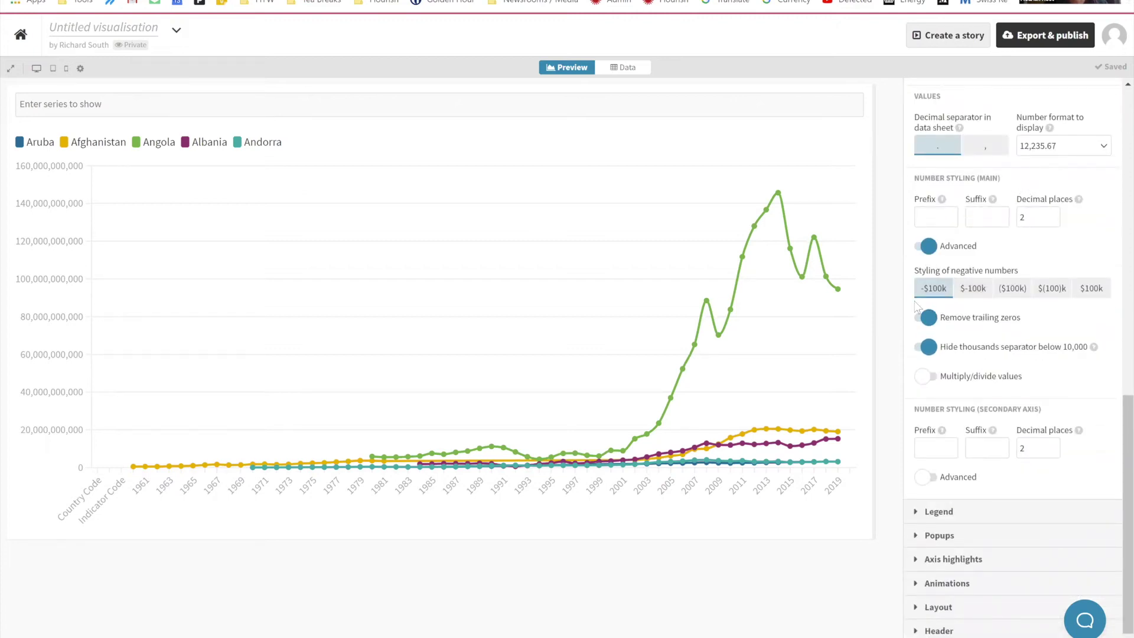
click(930, 379)
click(966, 406)
click(952, 458)
click(1084, 407)
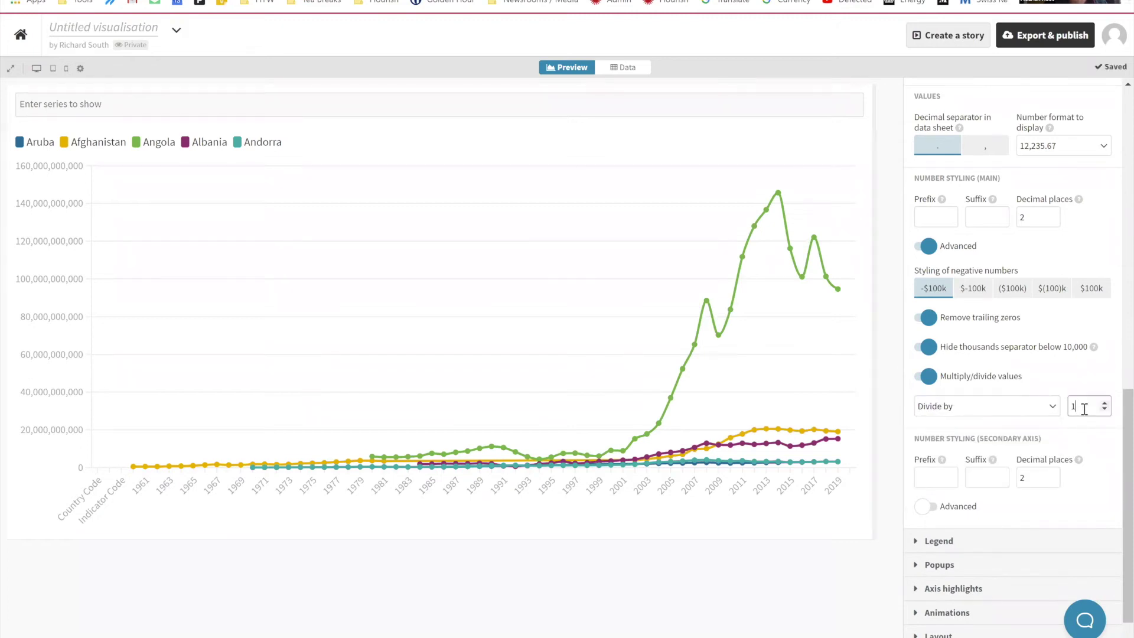
text(000000)
click(666, 545)
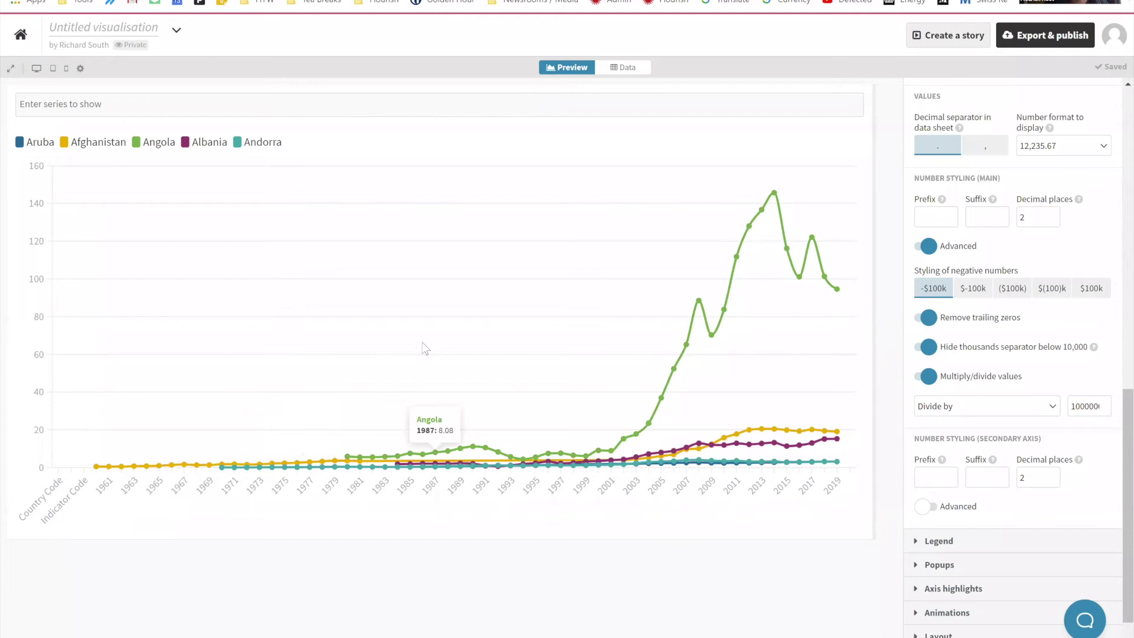
- Remove rows 2 to 4 (Country Code, Indicator Name and Indicator Code) from the data sheet and return to the chart preview
click(619, 69)
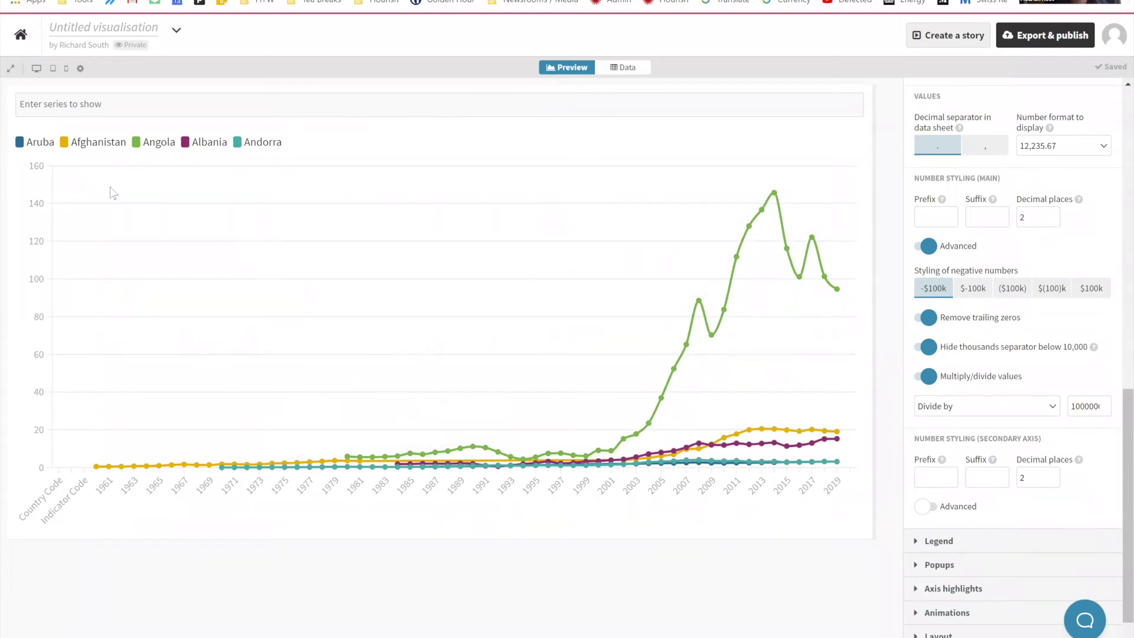
drag(821, 636, 35, 636)
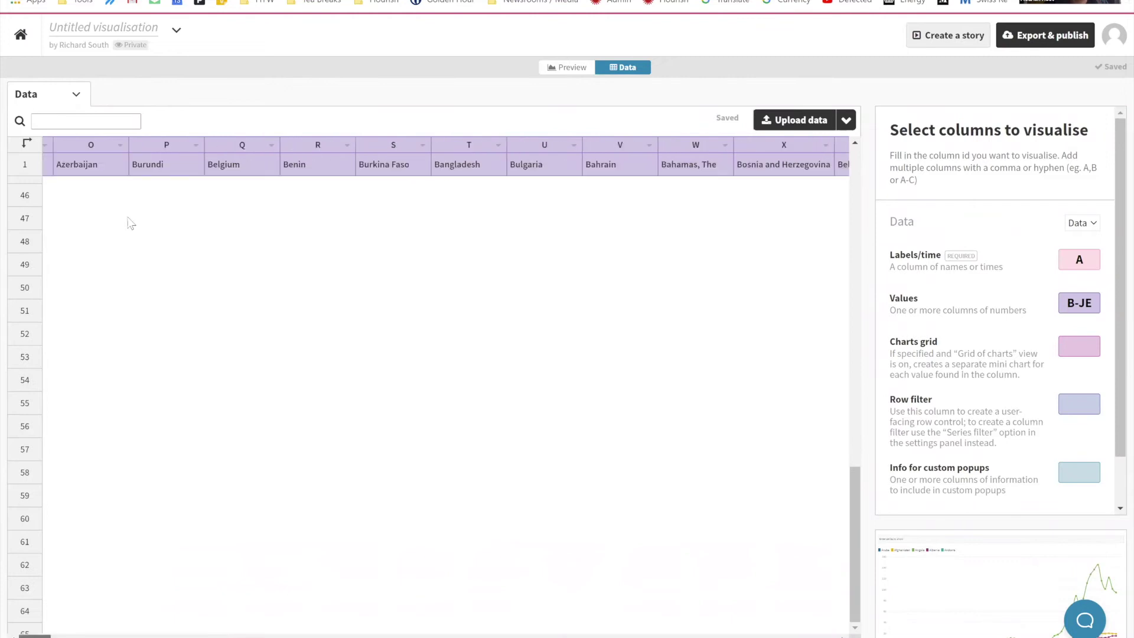
scroll(23, 190, up, 15)
drag(24, 190, 23, 235)
right_click(24, 235)
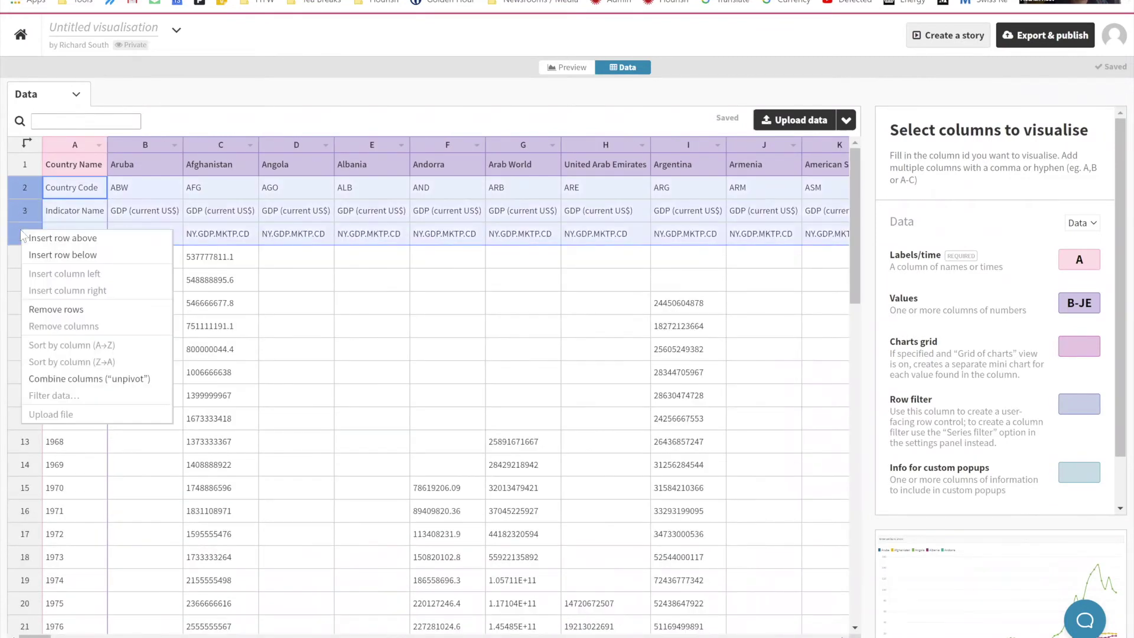
click(60, 312)
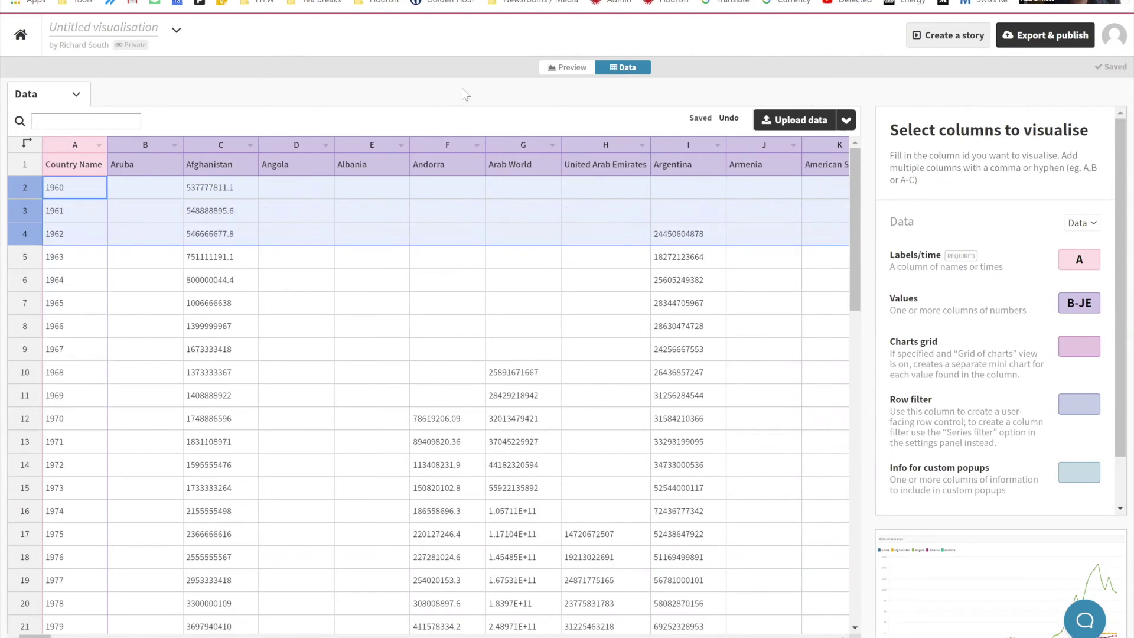
click(568, 67)
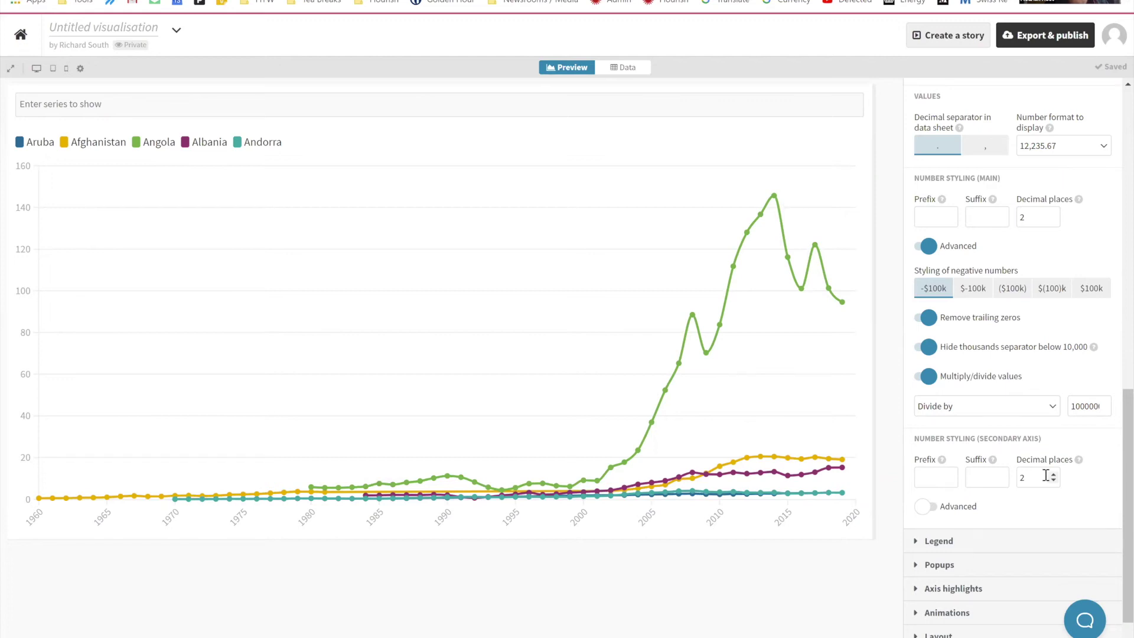
- Set the main number styling to 5 decimal places and check the Angola popups on the chart
click(1053, 213)
click(1053, 213)
click(1053, 213)
mouse_move(817, 254)
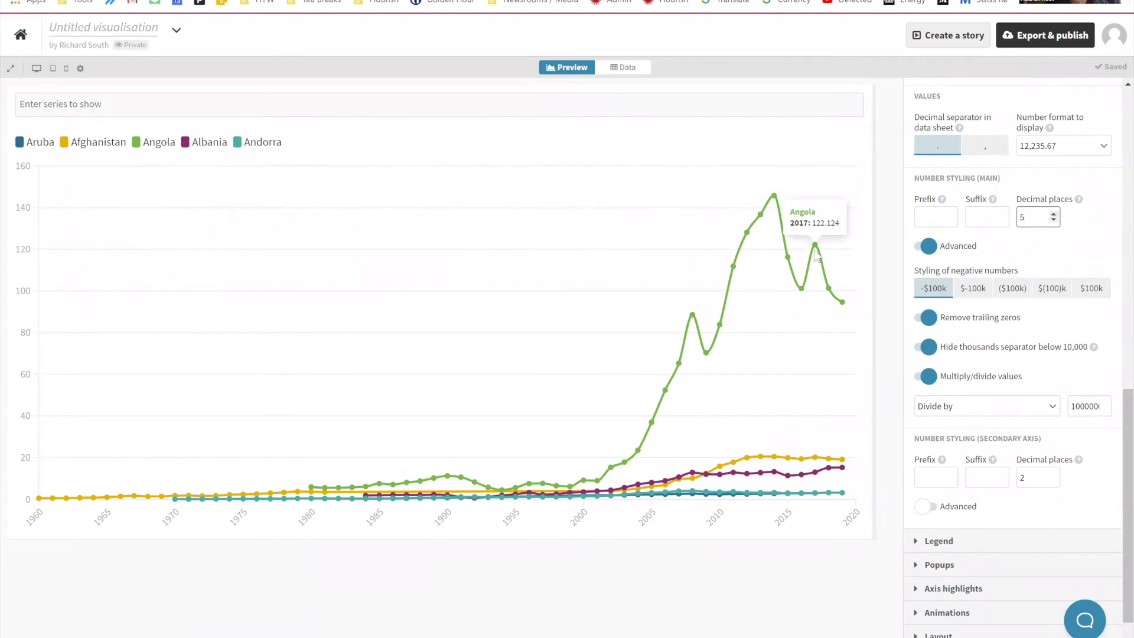
click(796, 291)
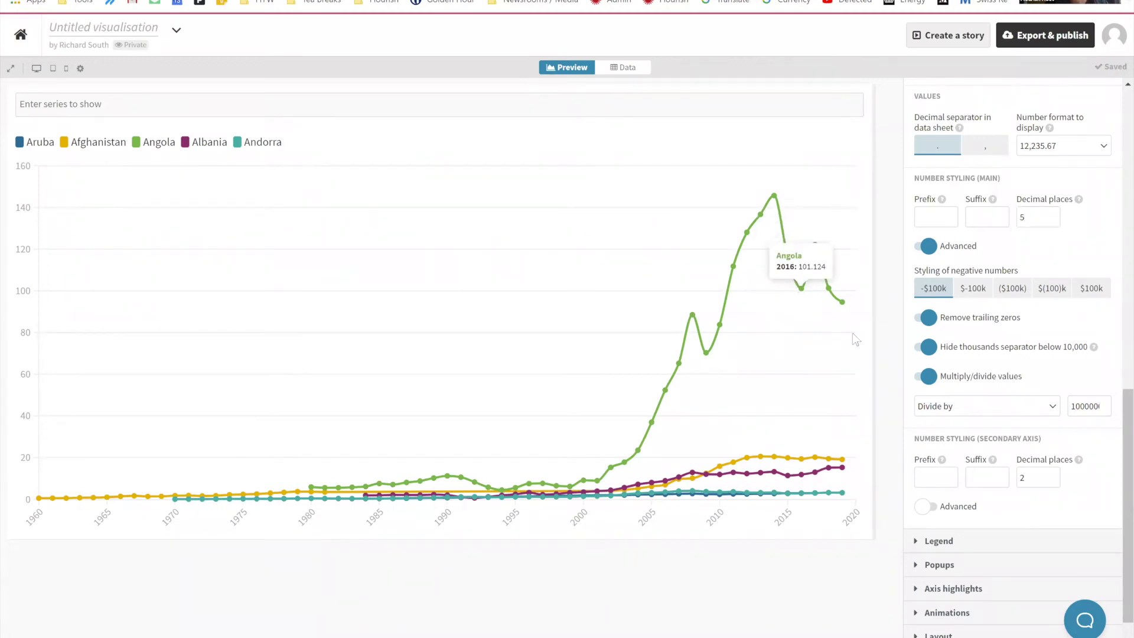
- Set the main number suffix to " billions" with a leading space, and collapse the number formatting and filter settings
click(985, 218)
click(258, 152)
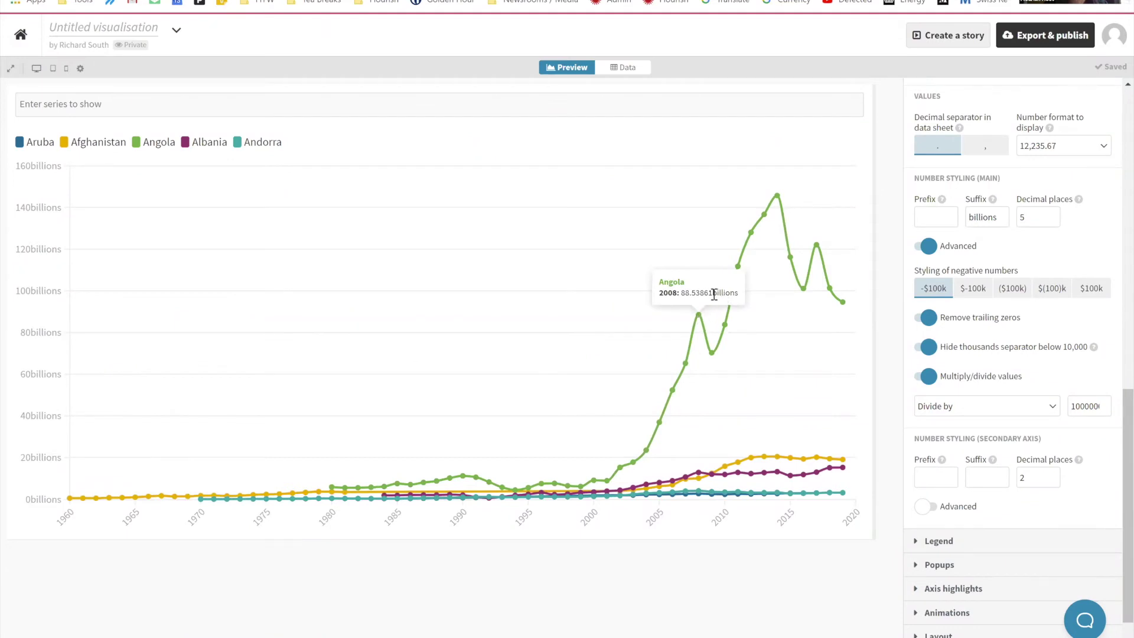
click(974, 218)
click(606, 256)
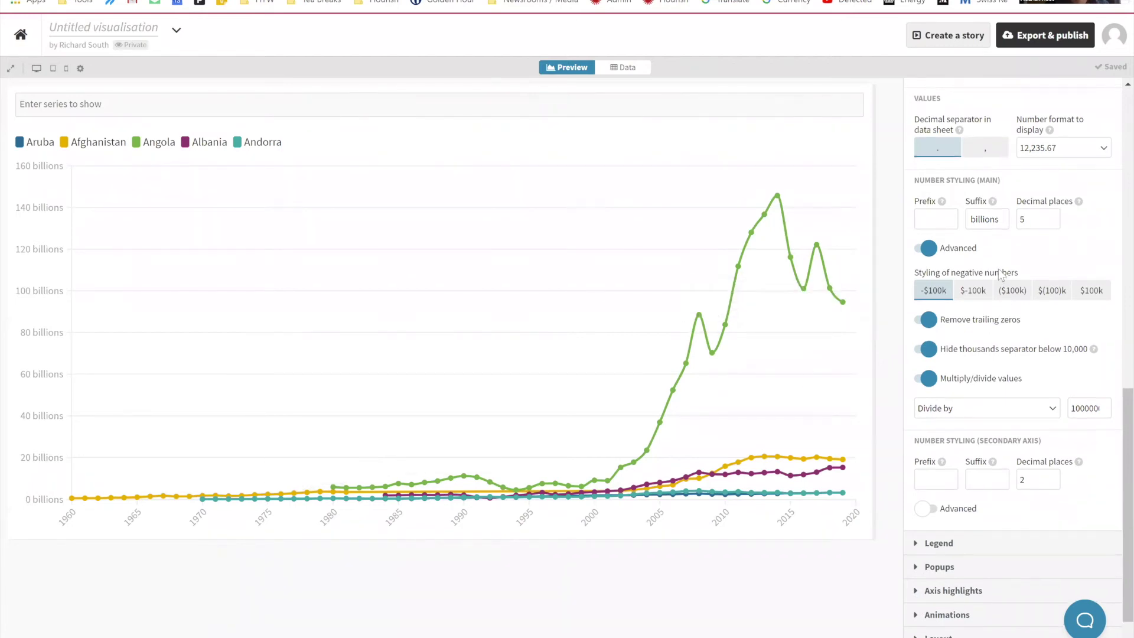
scroll(943, 135, up, 3)
click(942, 115)
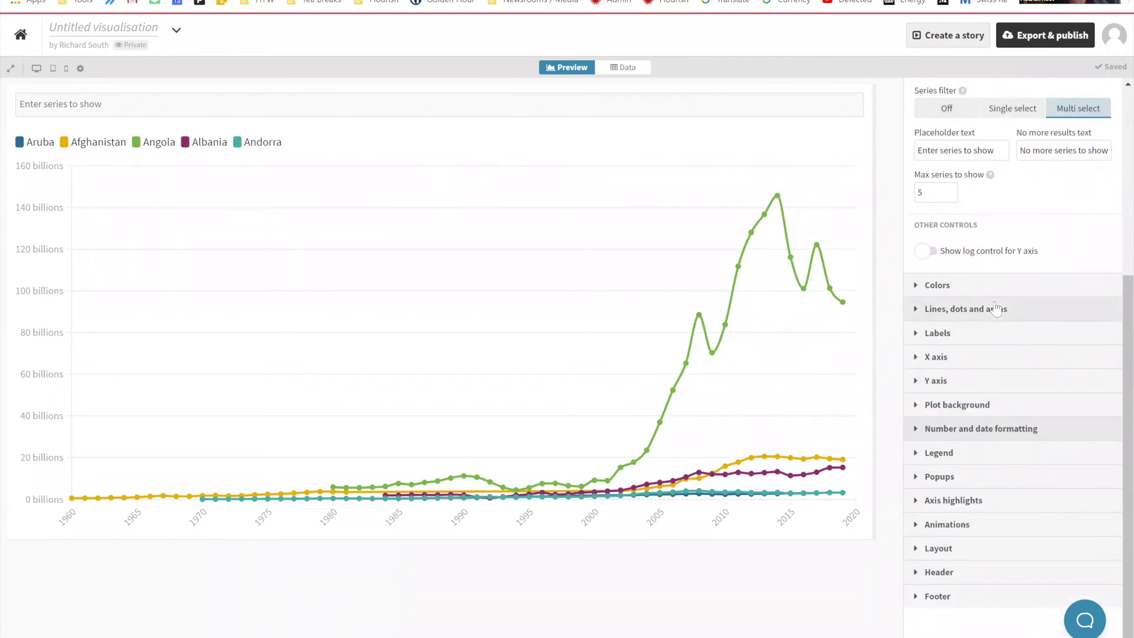
scroll(927, 295, up, 3)
click(953, 160)
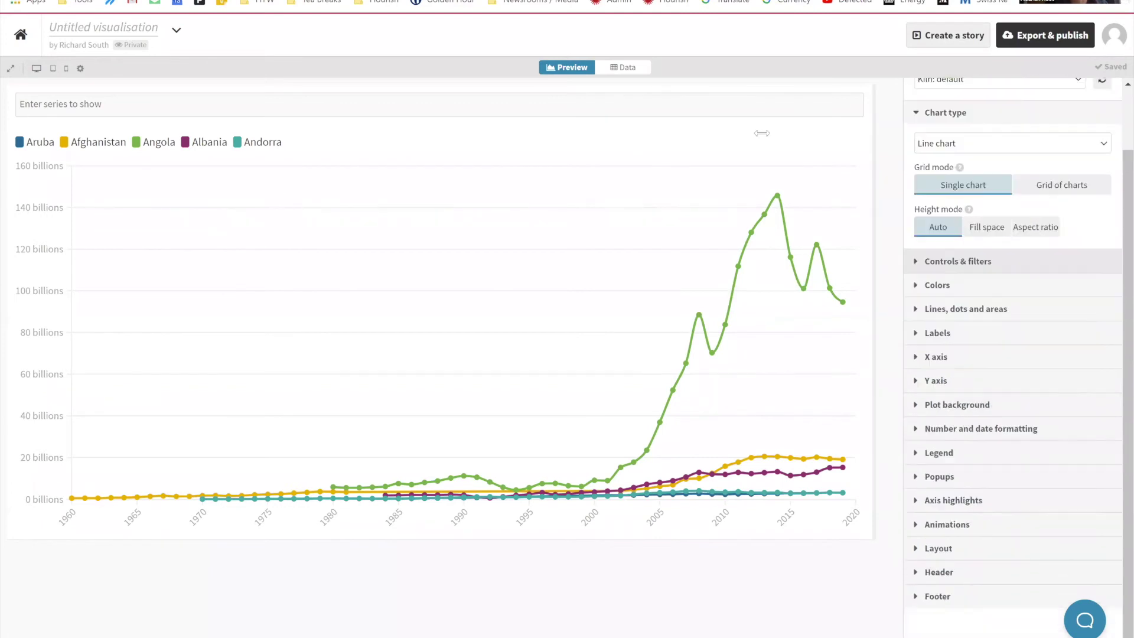
- Filter the chart to show only the Afghanistan series
click(264, 99)
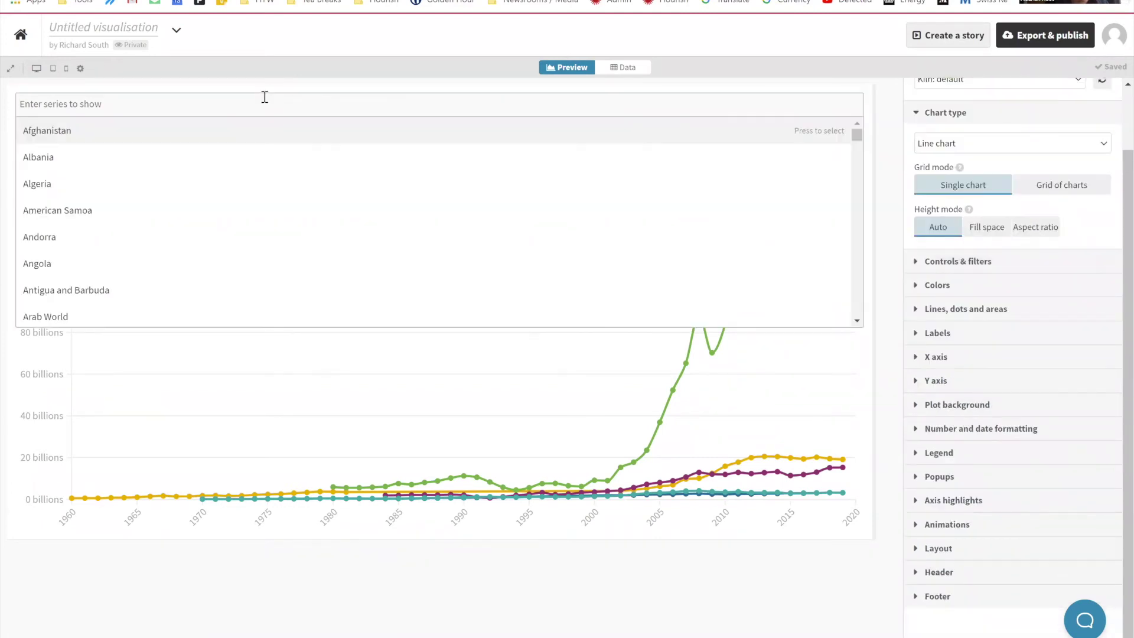
click(210, 137)
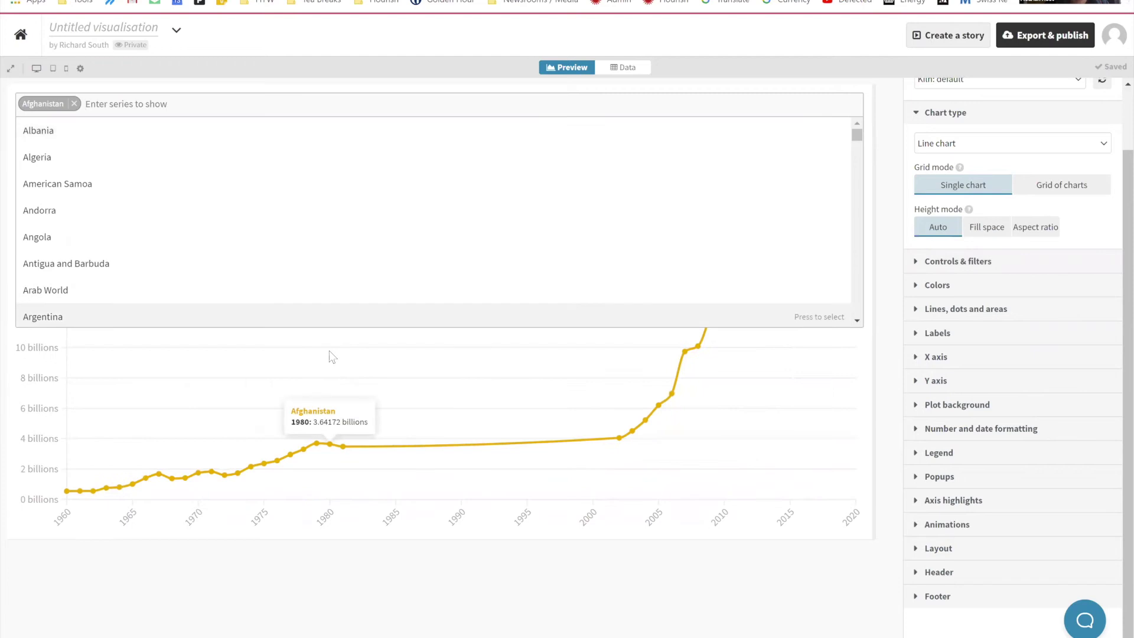
click(328, 350)
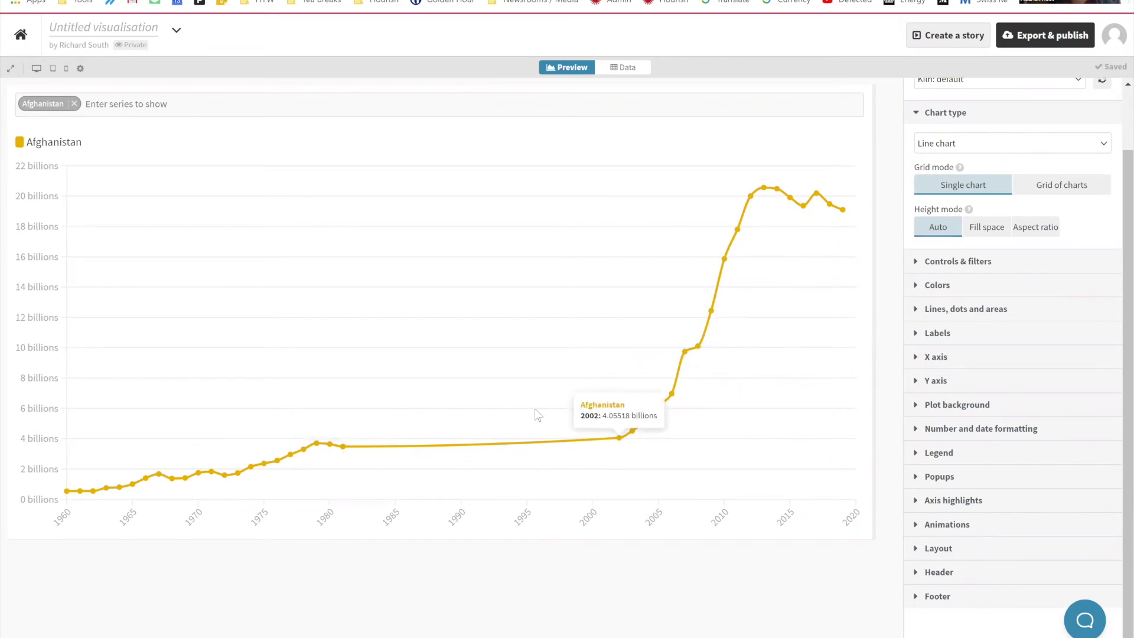
- Replace Afghanistan with Djibouti in the chart's series filter
click(74, 104)
click(77, 105)
text(dj)
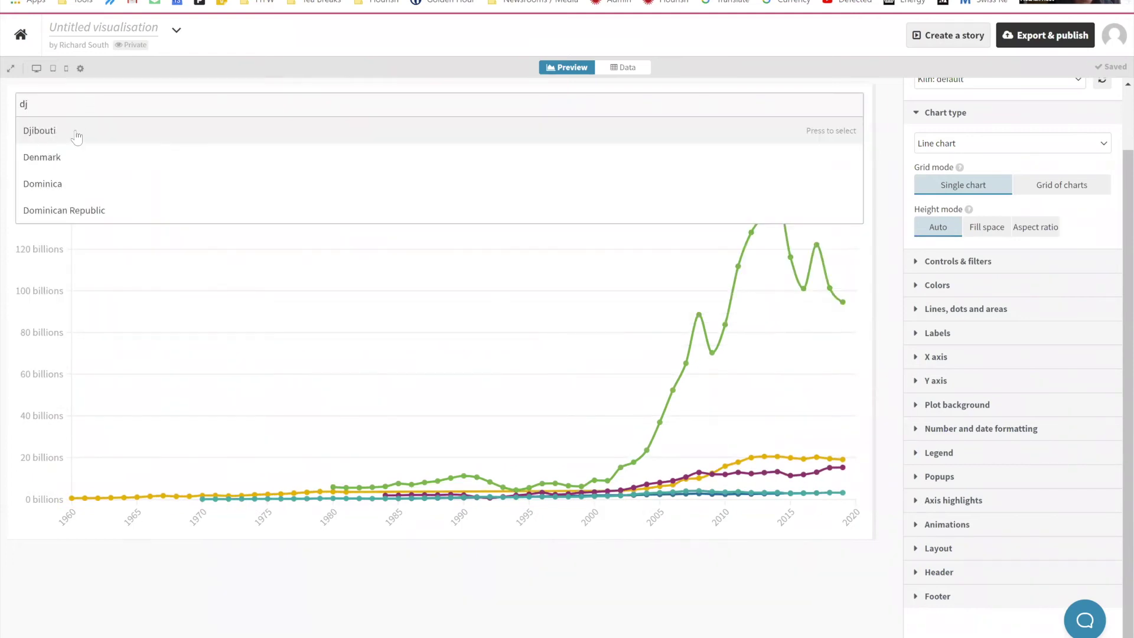
click(76, 135)
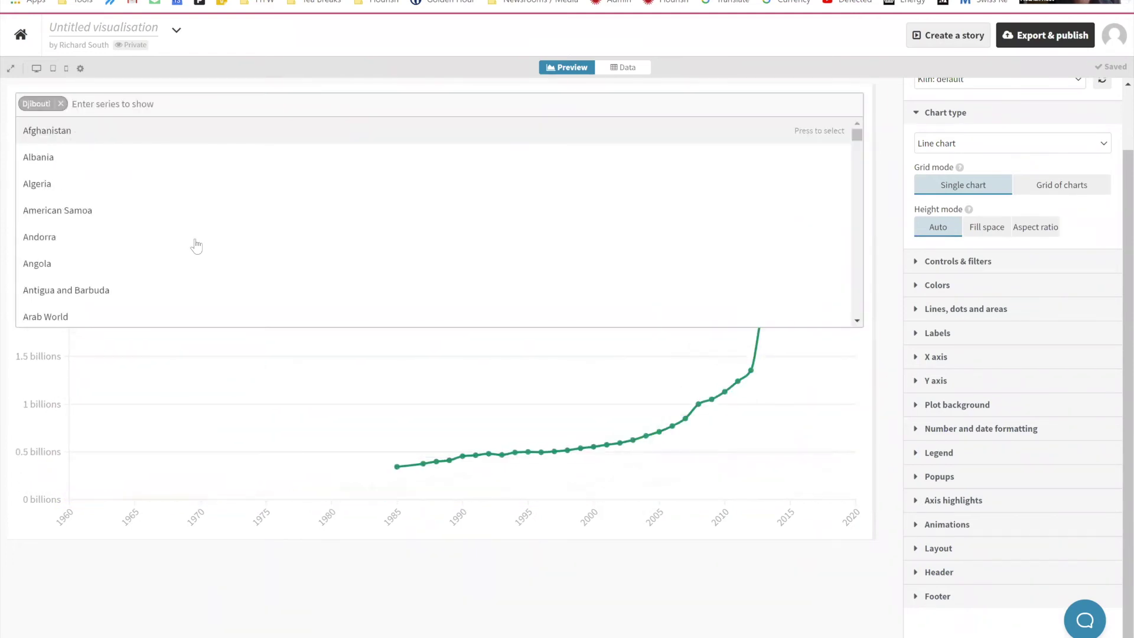
click(882, 260)
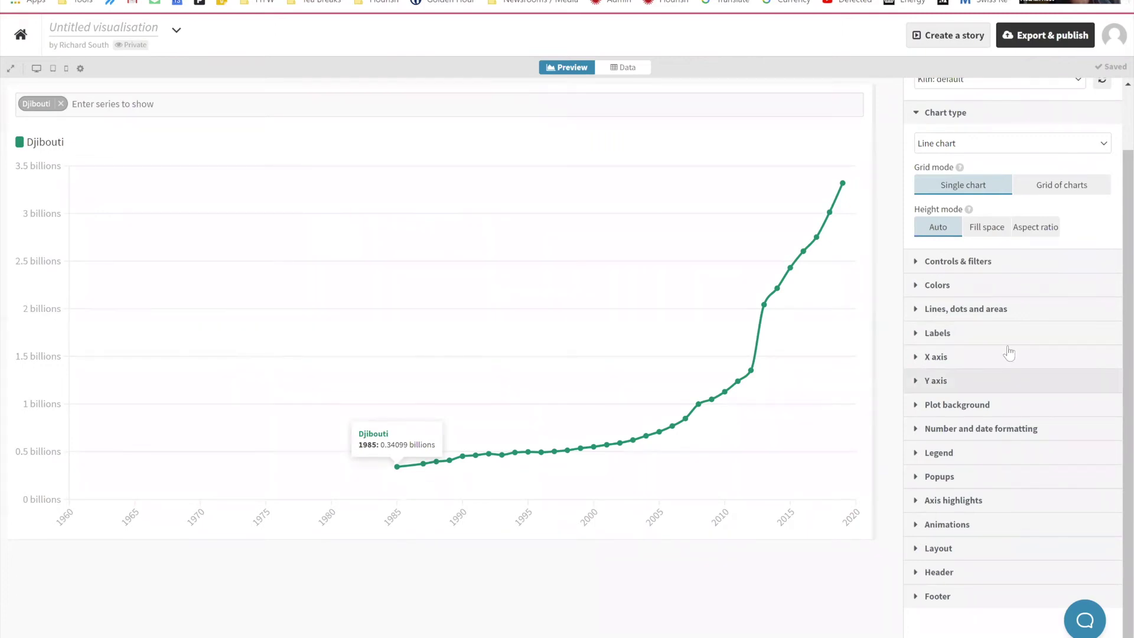
- Set missing data points to show as gaps in the line and inspect the Djibouti line around 1985
click(986, 317)
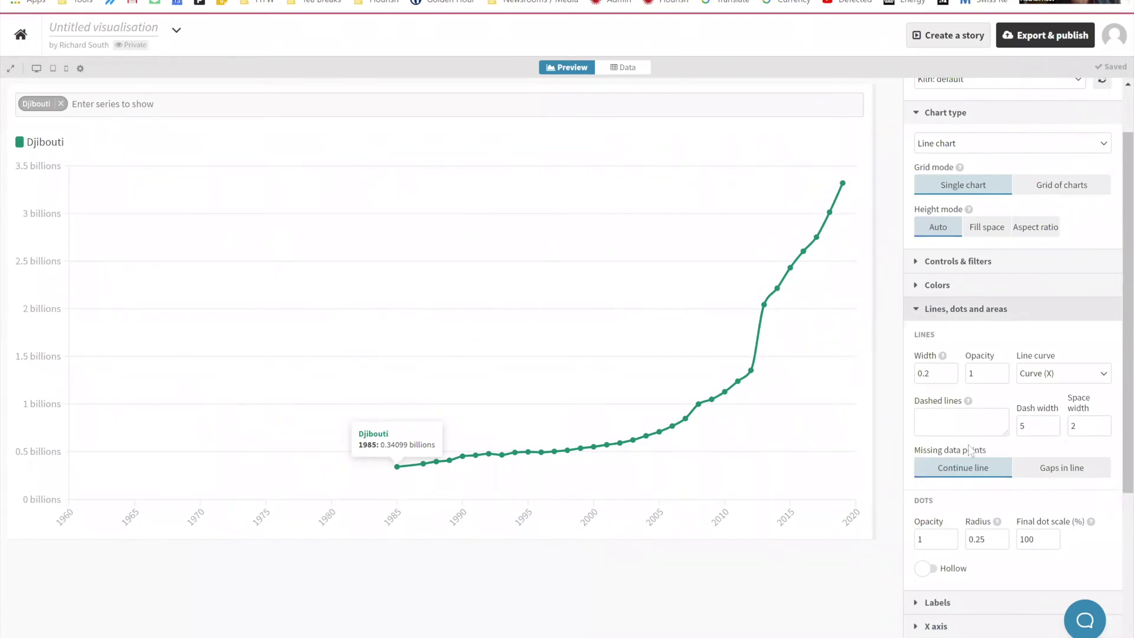
scroll(979, 463, down, 2)
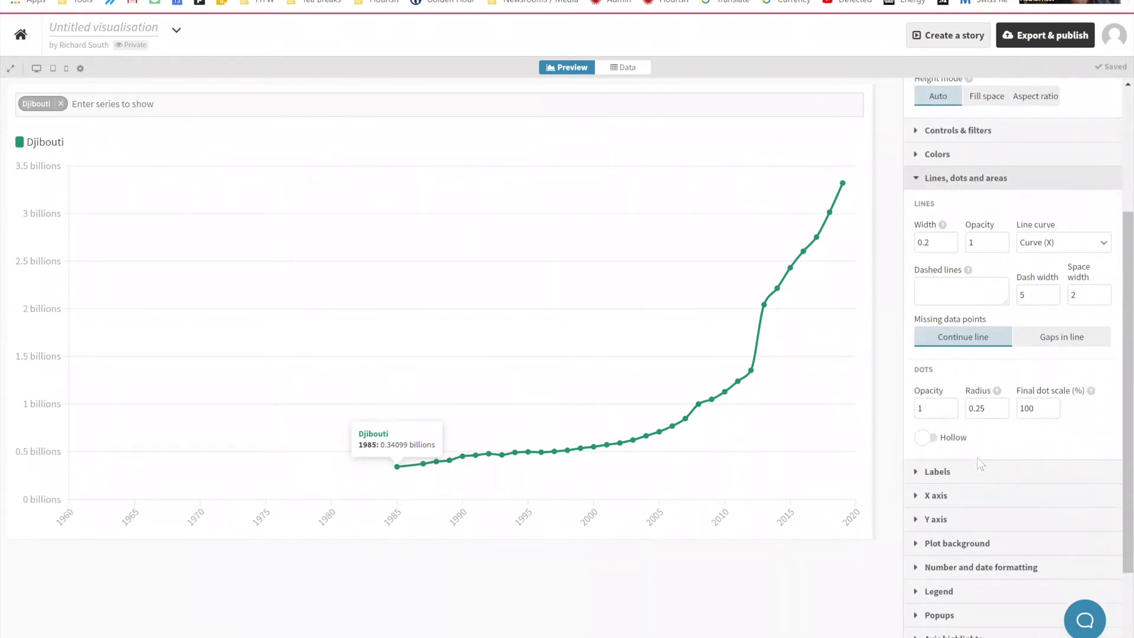
click(1061, 337)
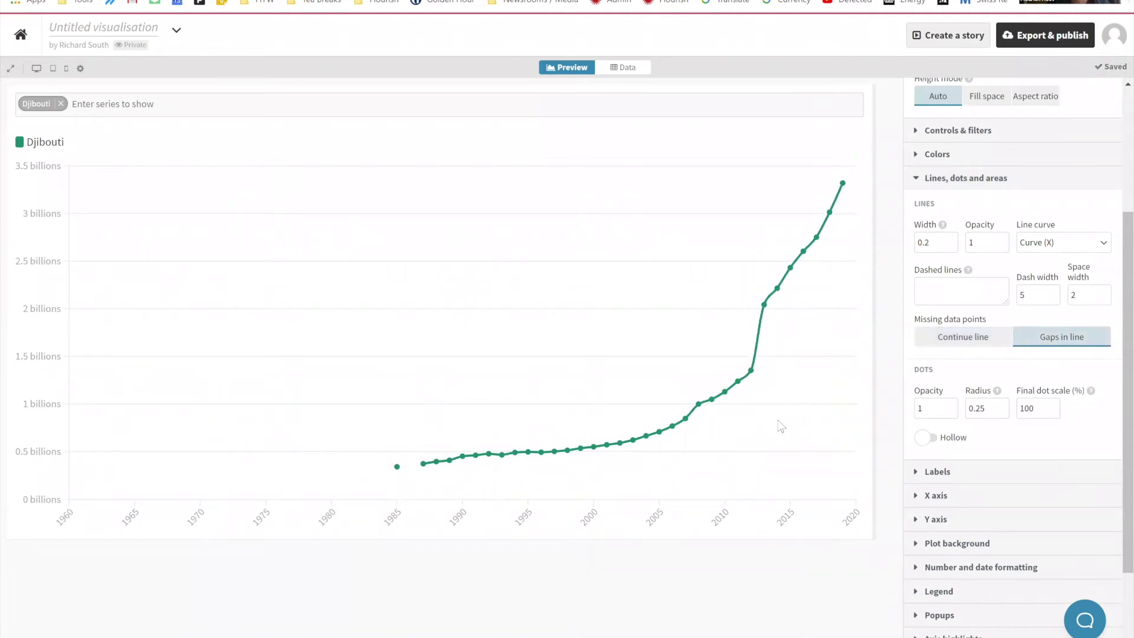
mouse_move(415, 471)
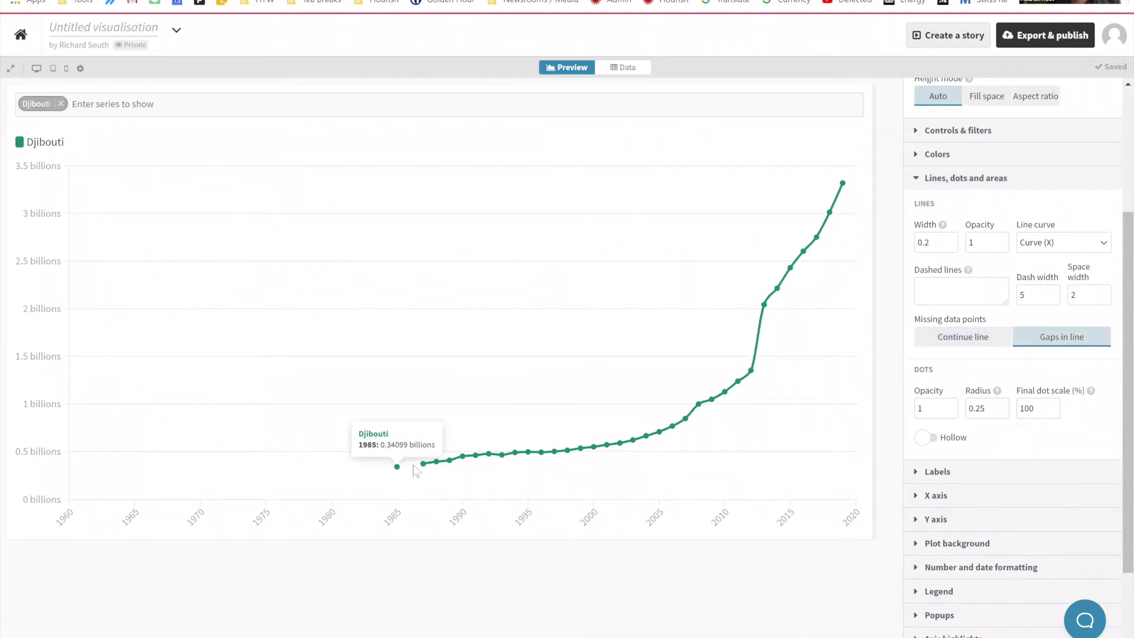
- Add Afghanistan alongside Djibouti in the series filter to examine its missing years
click(239, 110)
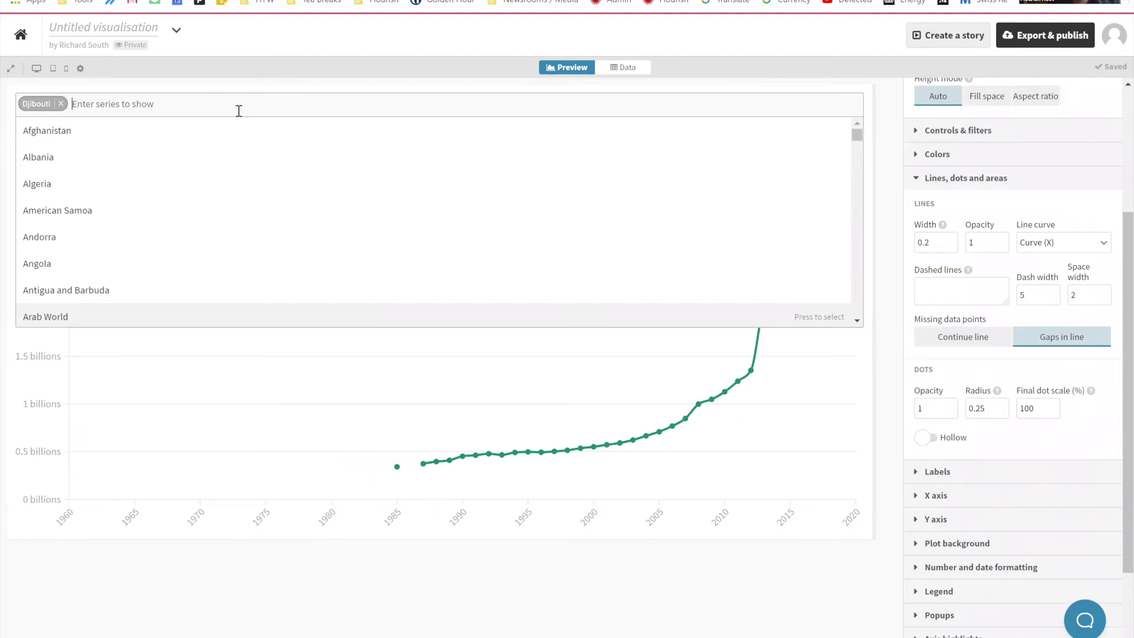
click(162, 133)
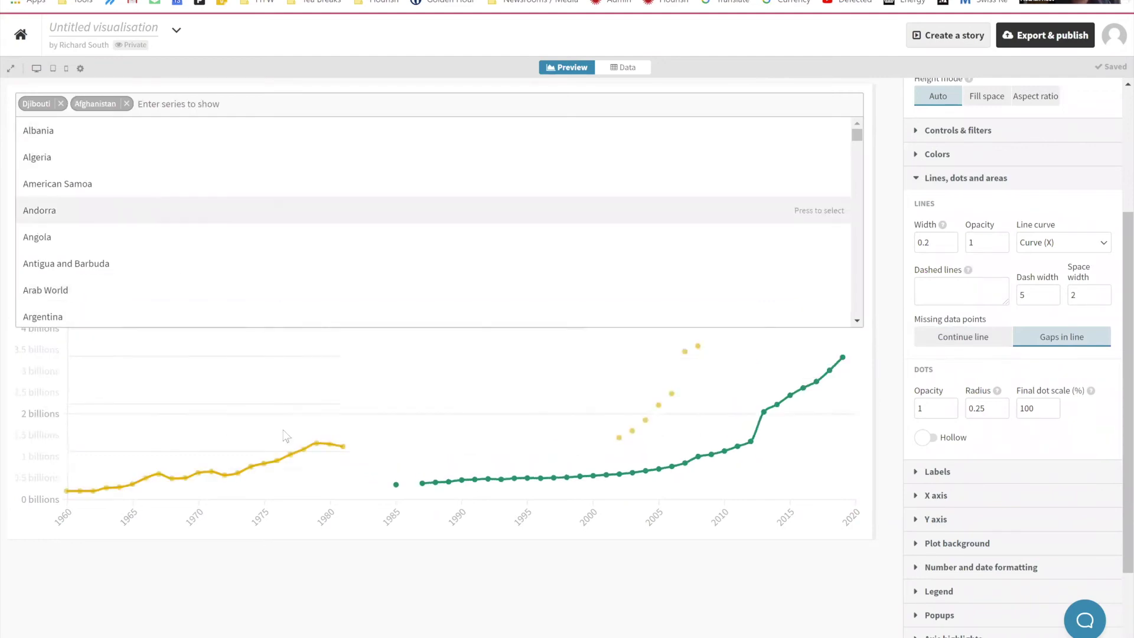
click(420, 395)
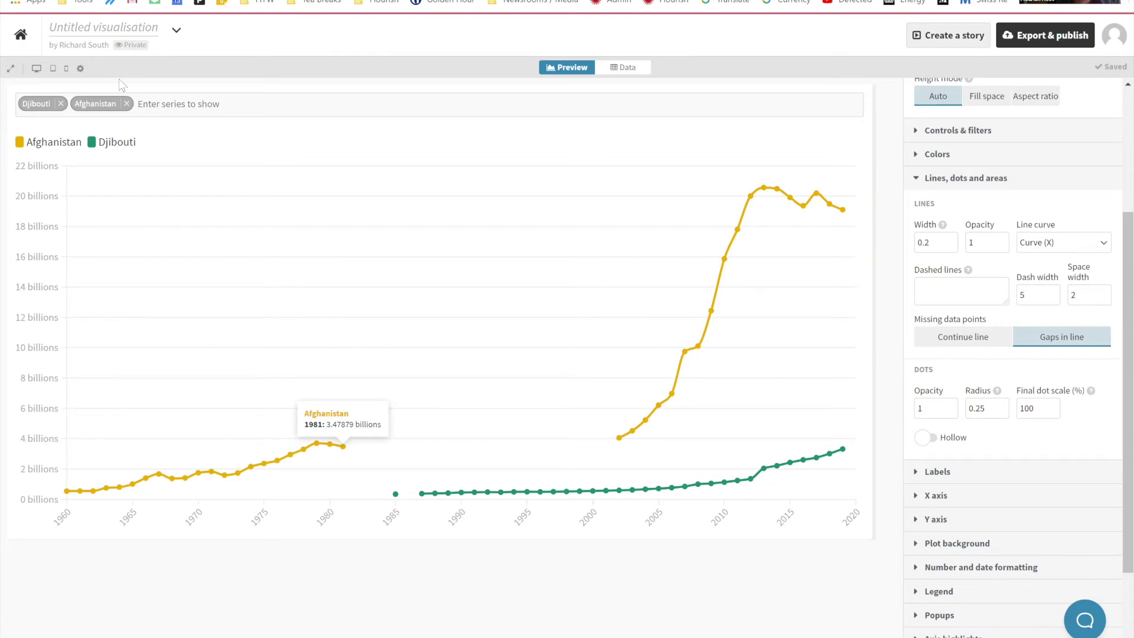
- Replace the filtered series with Germany, France and United Kingdom, and collapse the line and dot settings
key(BackSpace)
key(BackSpace)
text(g)
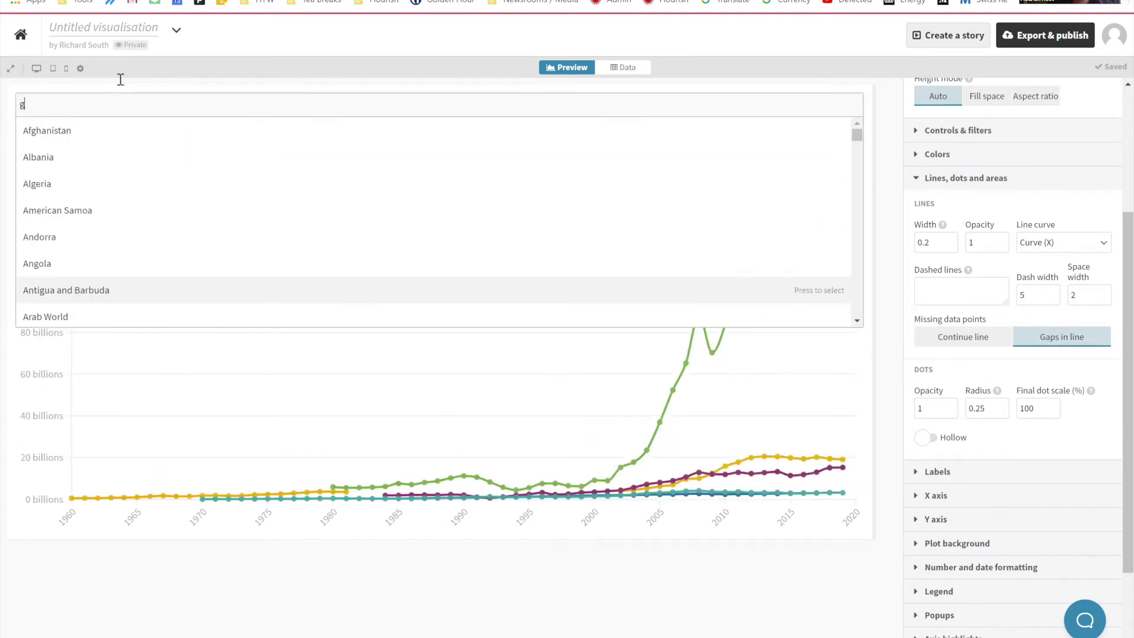
text(erm)
key(Return)
text(fra)
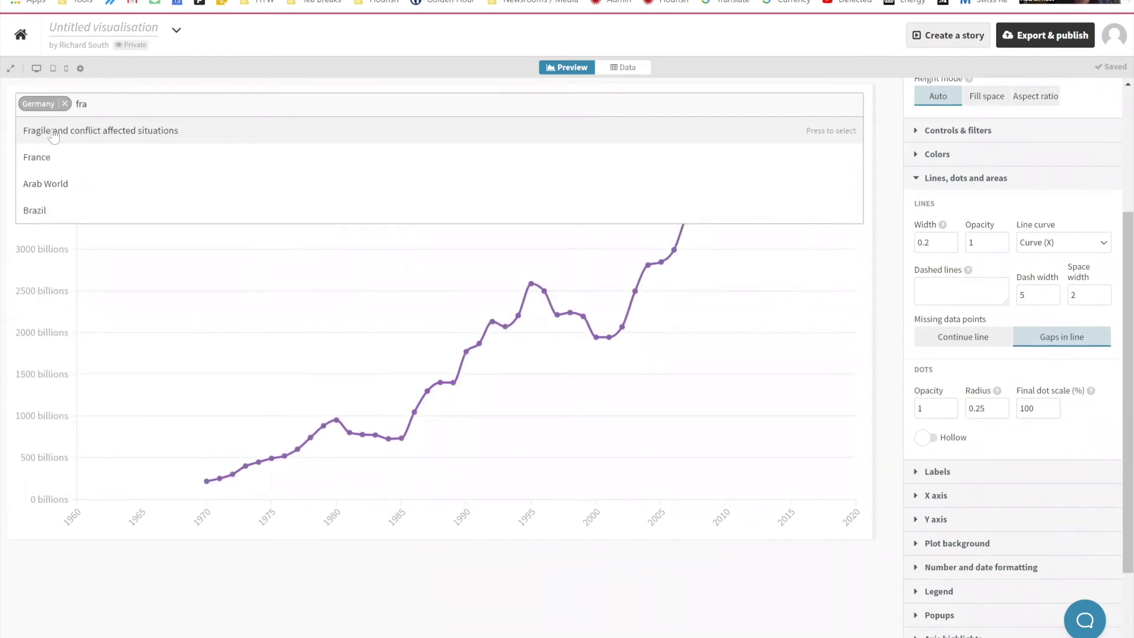
click(61, 162)
text(unit)
key(Return)
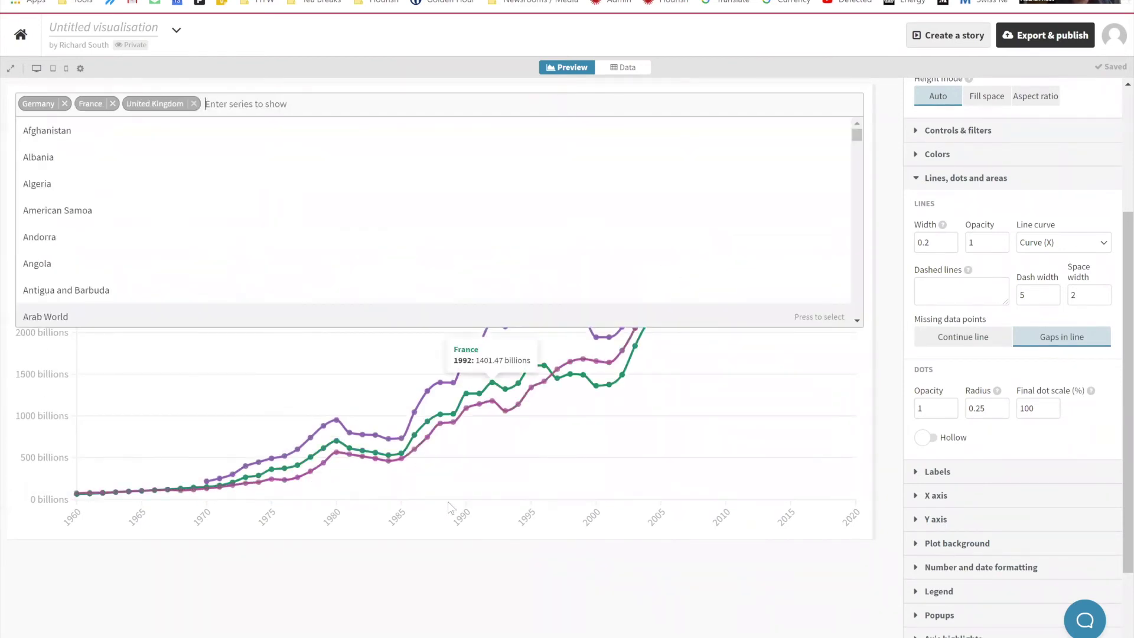
click(767, 560)
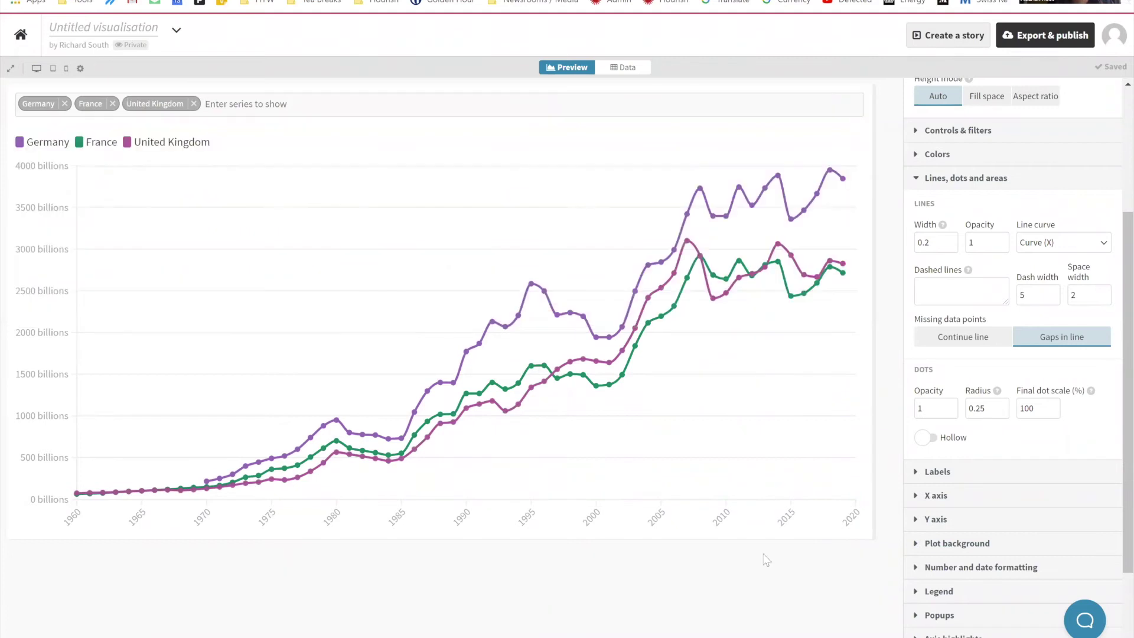
click(959, 180)
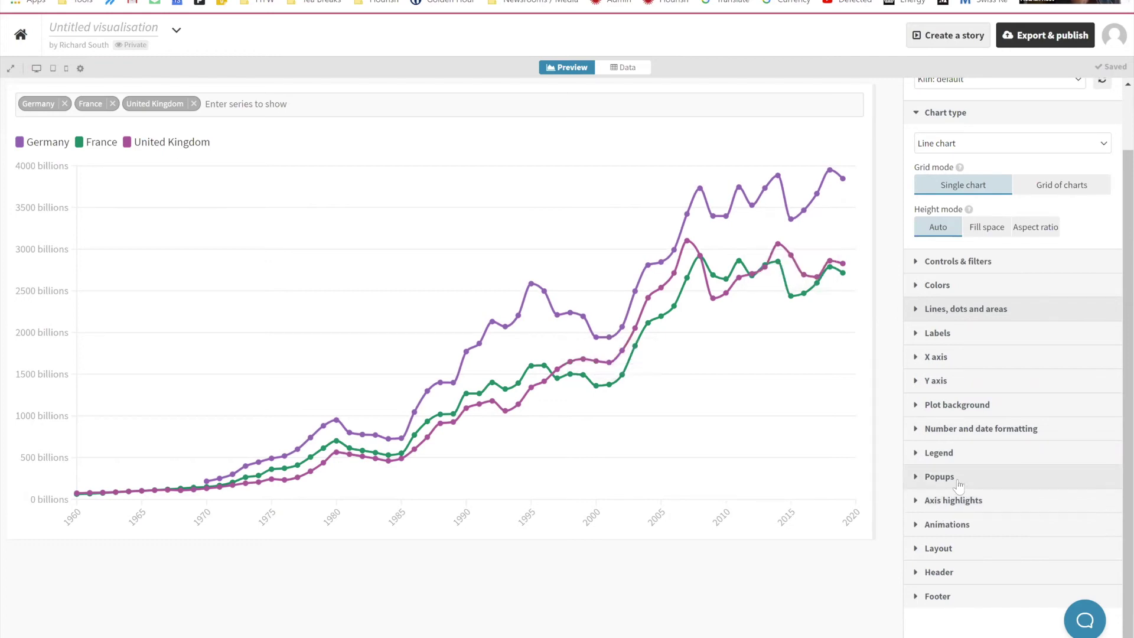
- Enable highlights on the x axis and add the line highlight "Financial Crisis :: 2008"
click(958, 501)
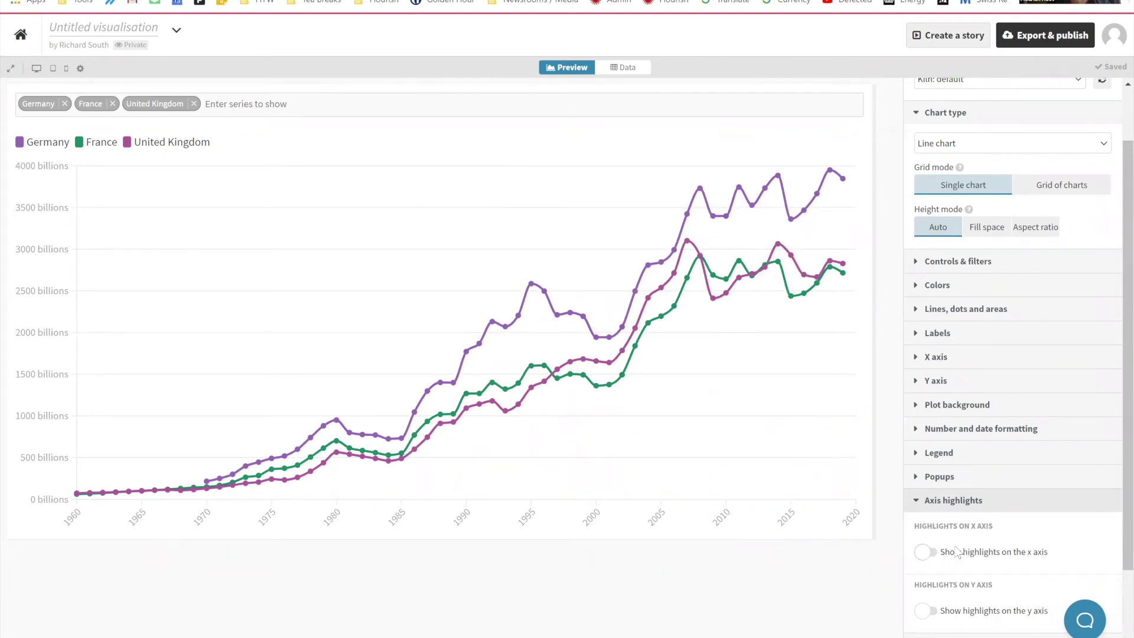
click(931, 553)
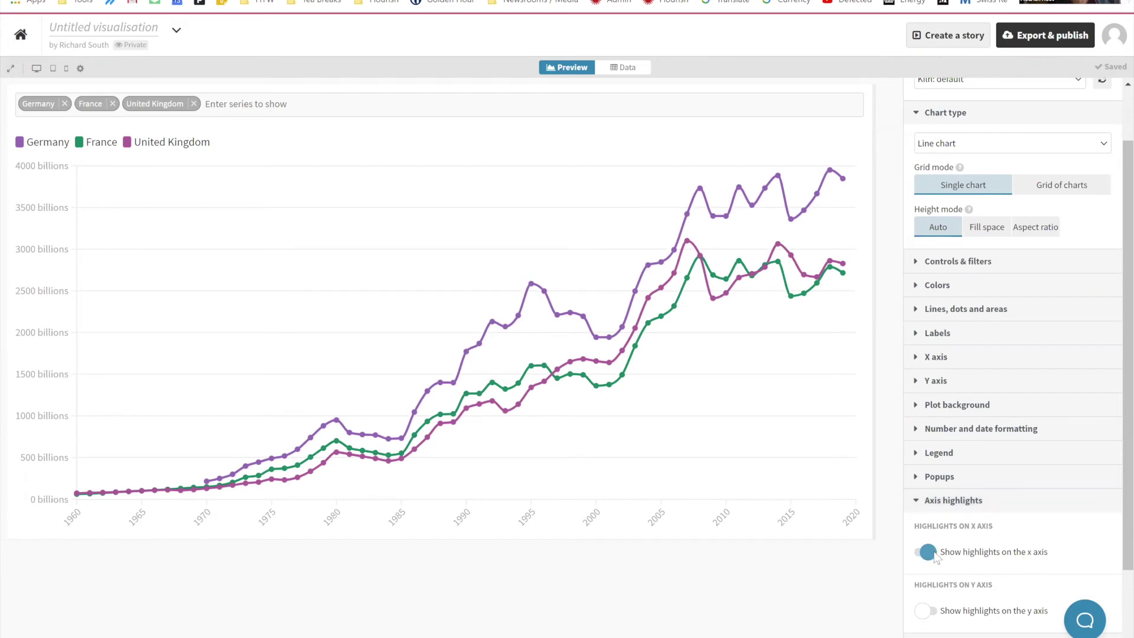
scroll(944, 569, down, 3)
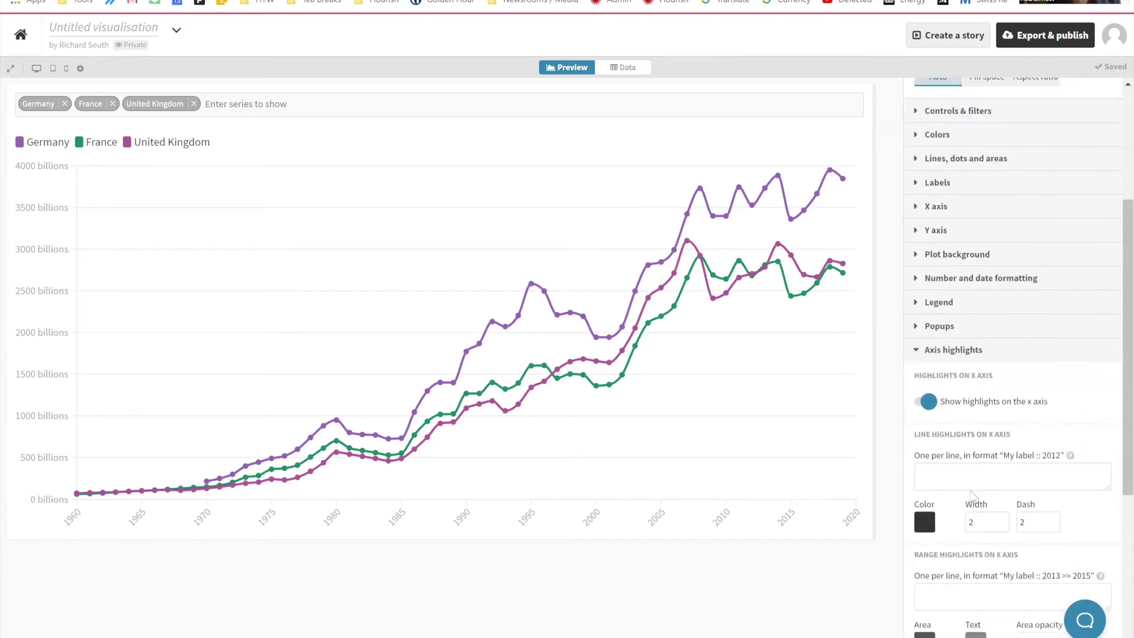
click(965, 482)
text(F)
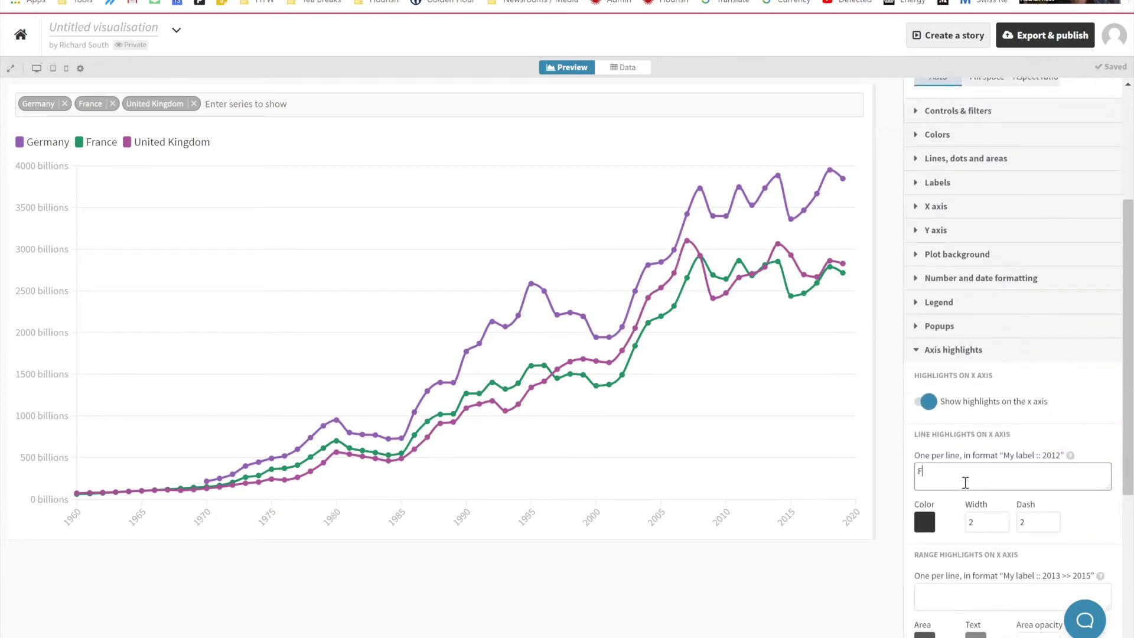
text(inancial Crisis ::)
text(2008)
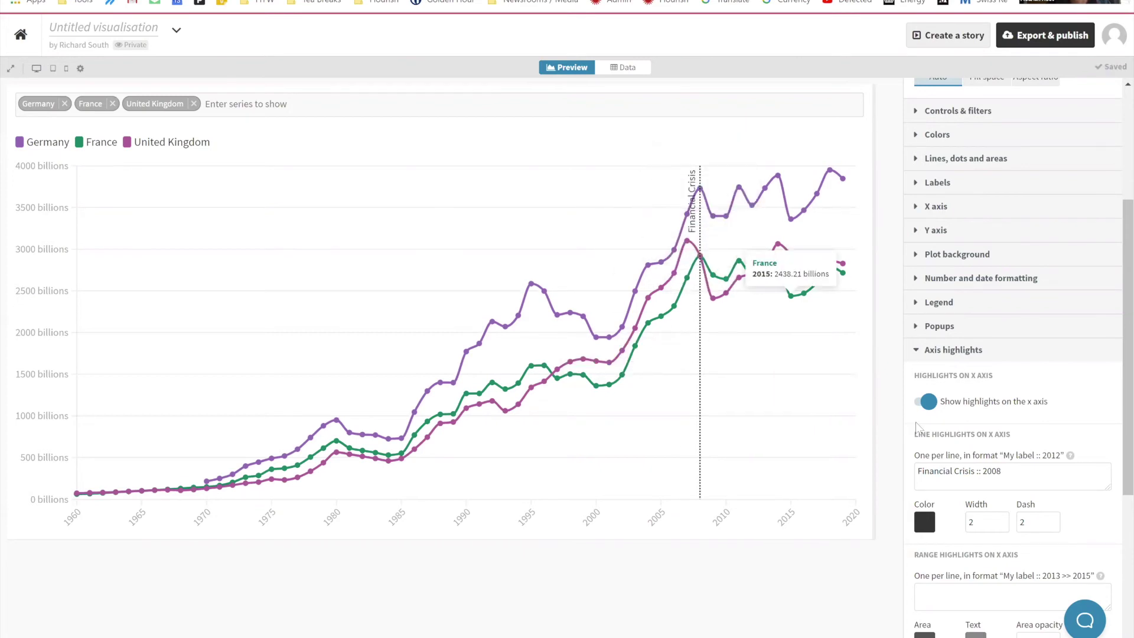
- Add a second x-axis line highlight, "COVID :: 2018", below the Financial Crisis entry
click(1025, 472)
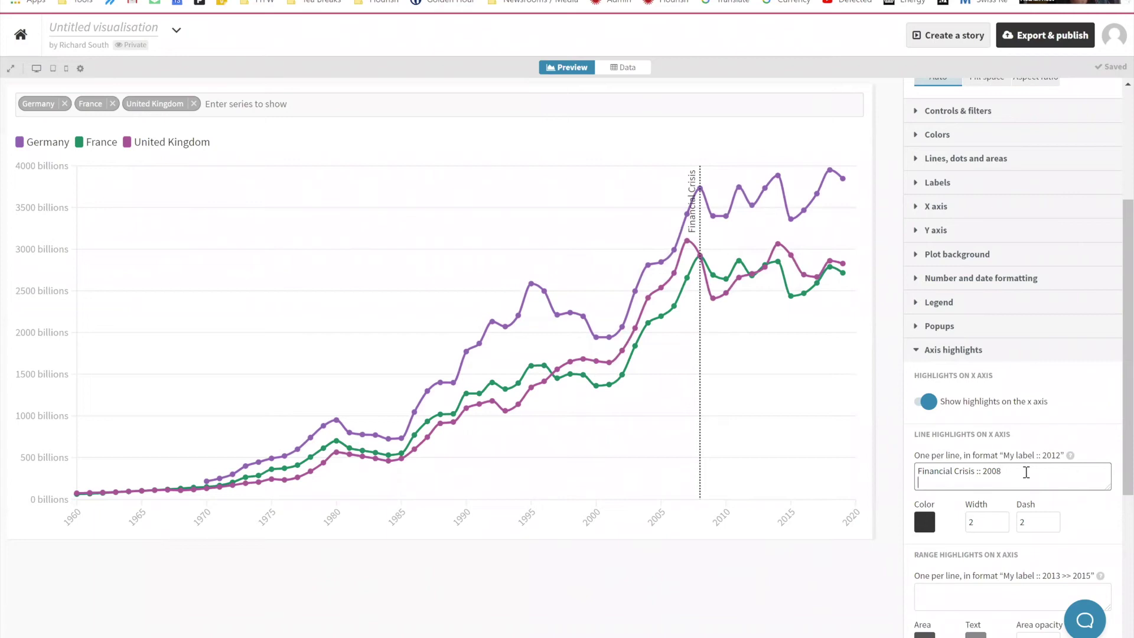
key(Return)
text(COVID :: 2018)
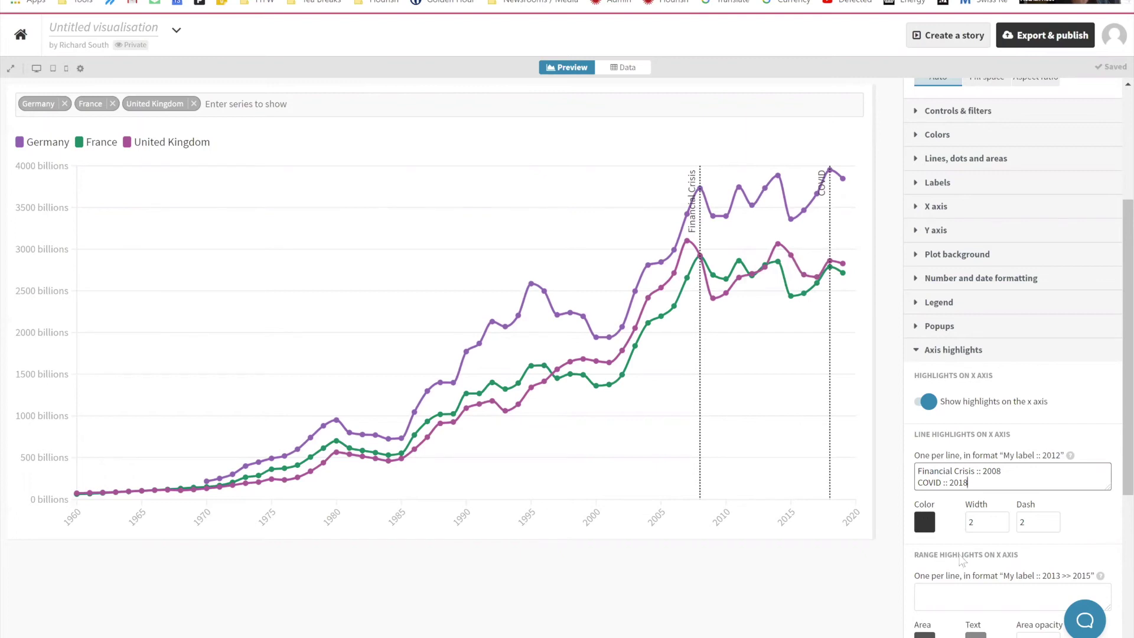
- Delete the COVID entry from the x-axis line highlights
double_click(979, 488)
triple_click(978, 488)
key(BackSpace)
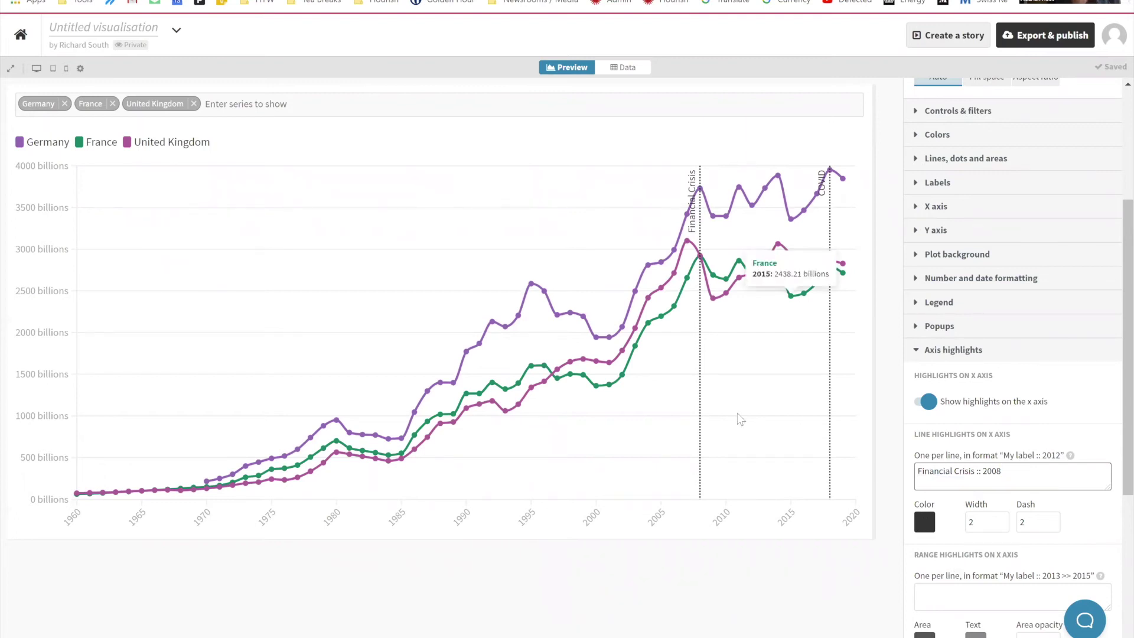
click(760, 548)
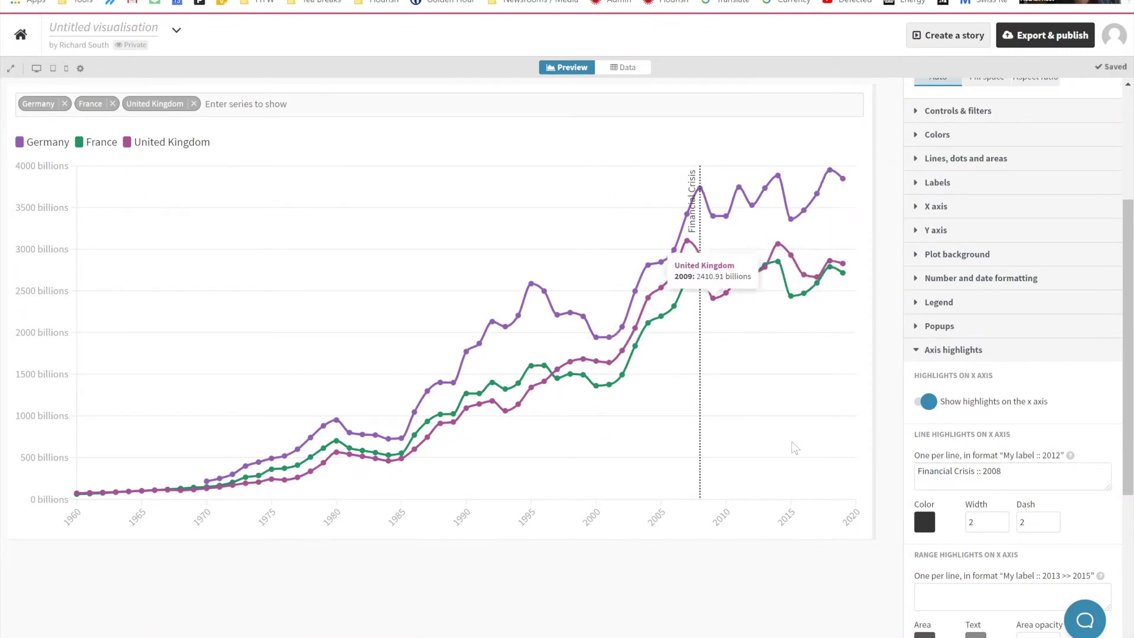
- Replace the x-axis line highlight with the range highlight "Financial Crisis :: 2007 >> 2011"
scroll(967, 509, down, 1)
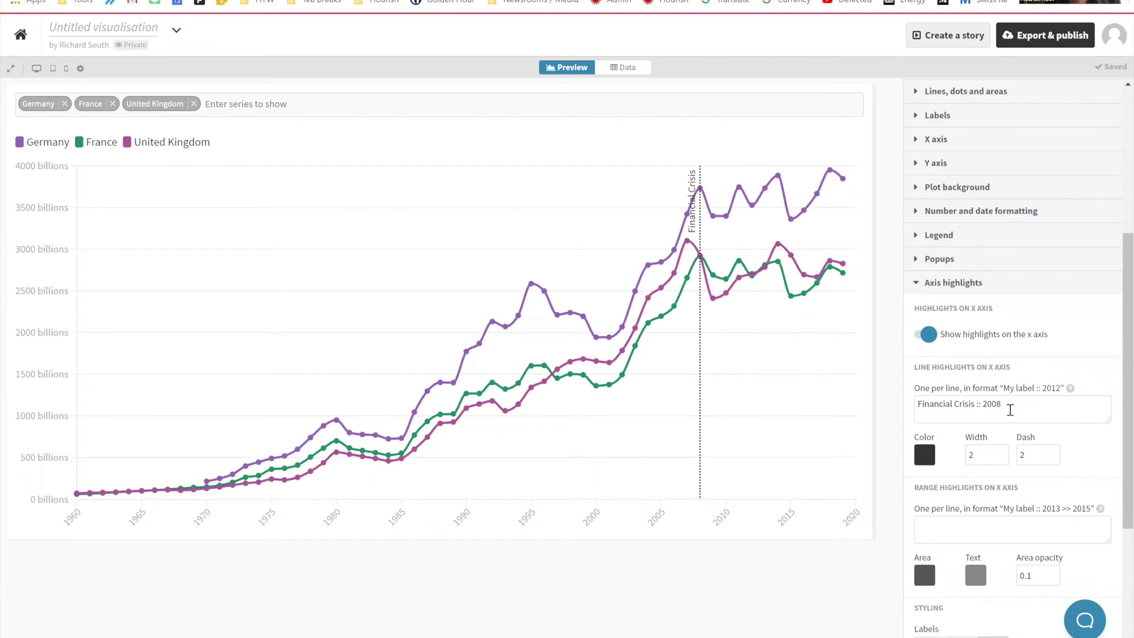
click(1010, 409)
key(ctrl+a)
key(ctrl+c)
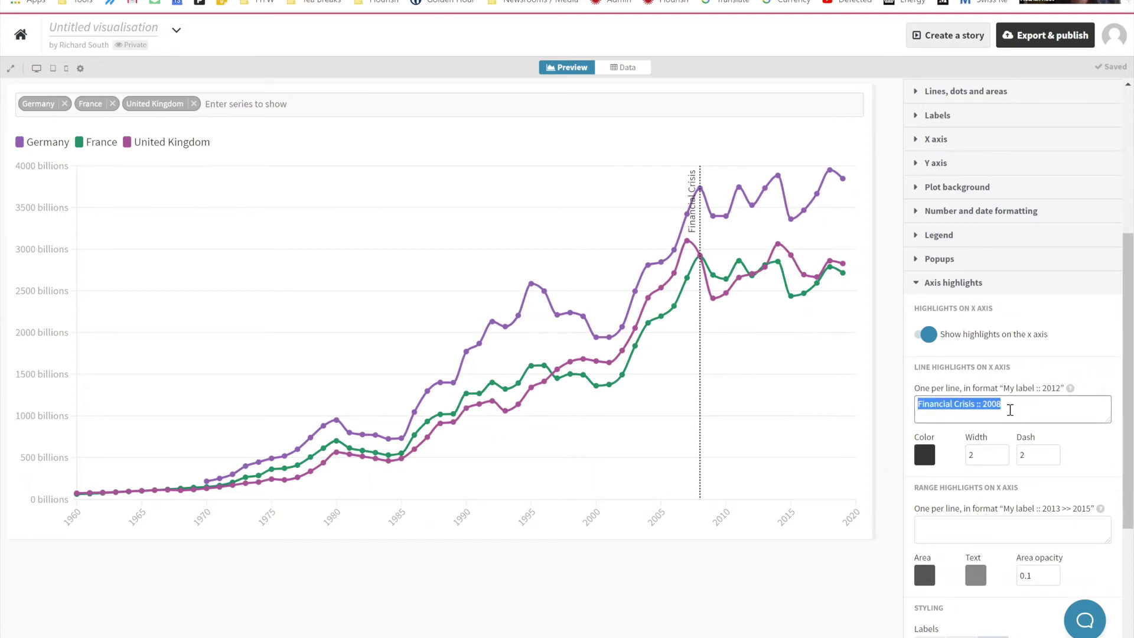
key(BackSpace)
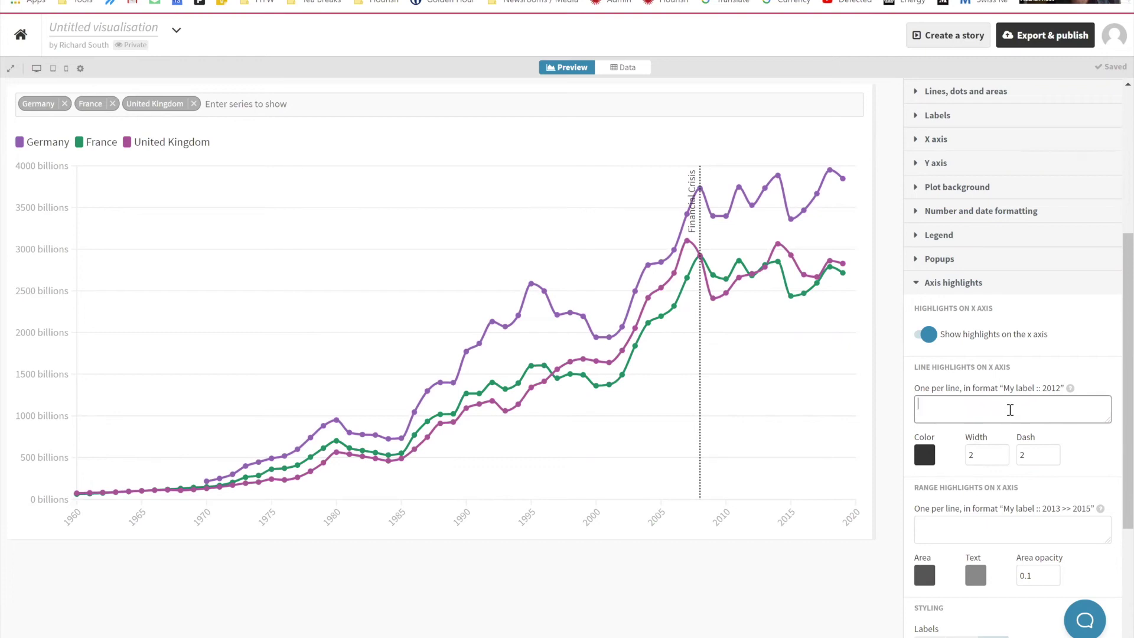
click(952, 519)
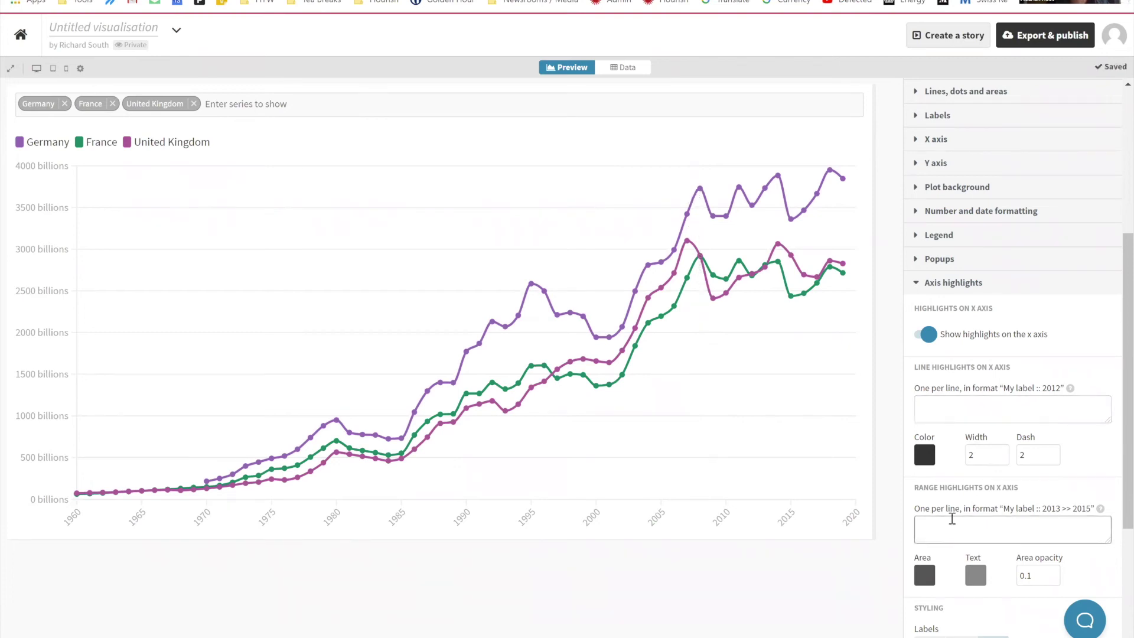
key(ctrl+v)
double_click(984, 526)
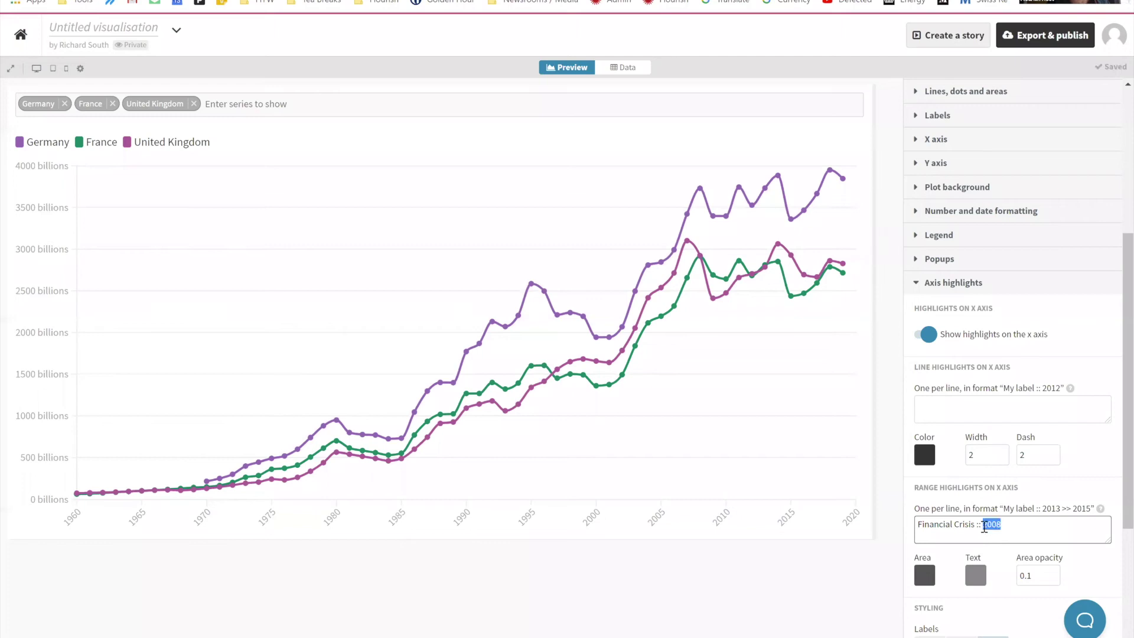
text(2007 >>)
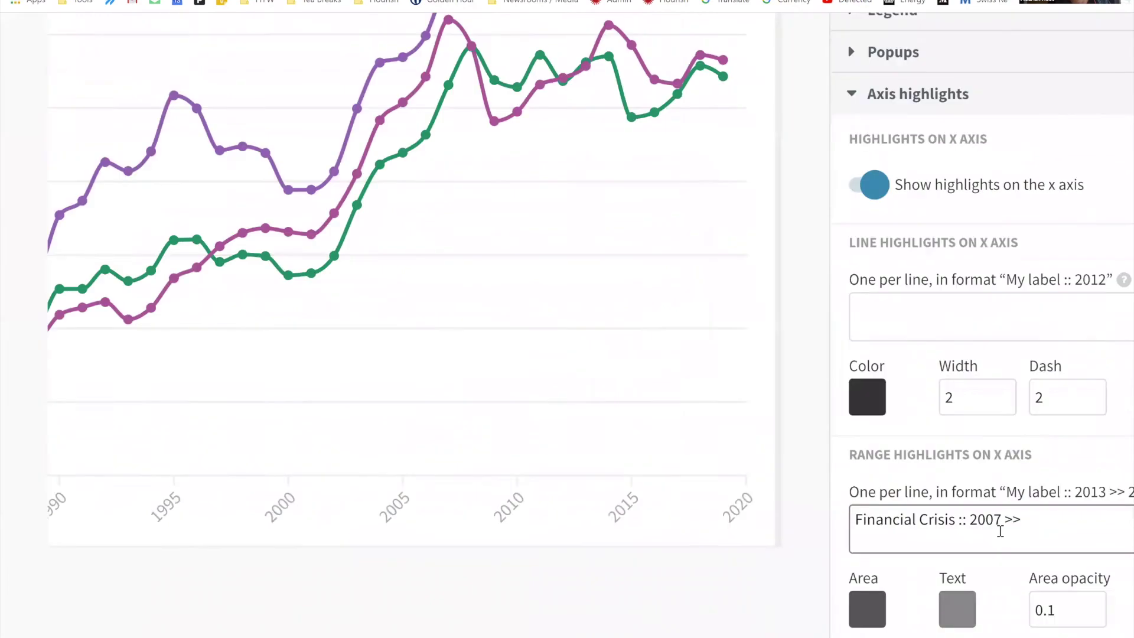
text( 20)
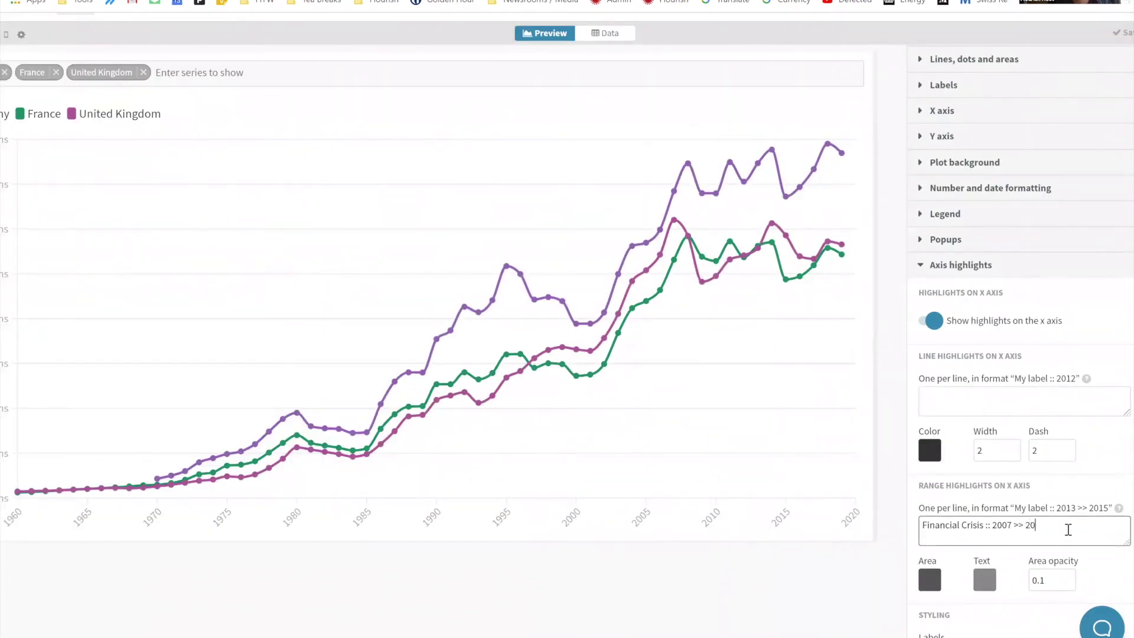
text(11)
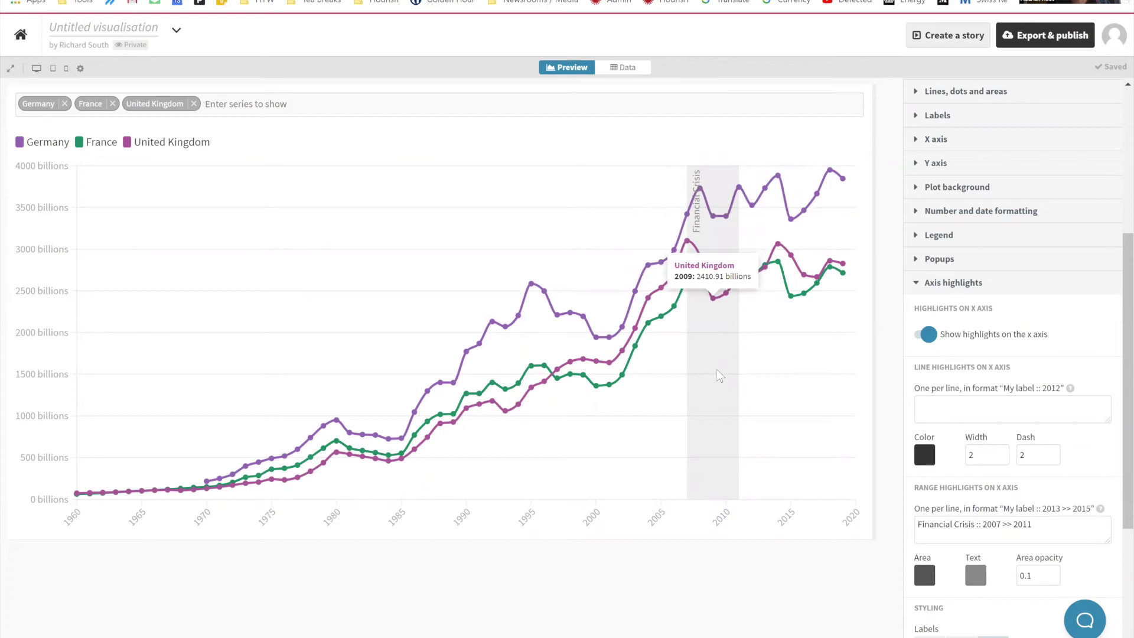
- Position the highlight label at the base of the plot and colour the range area dark red
scroll(995, 532, down, 3)
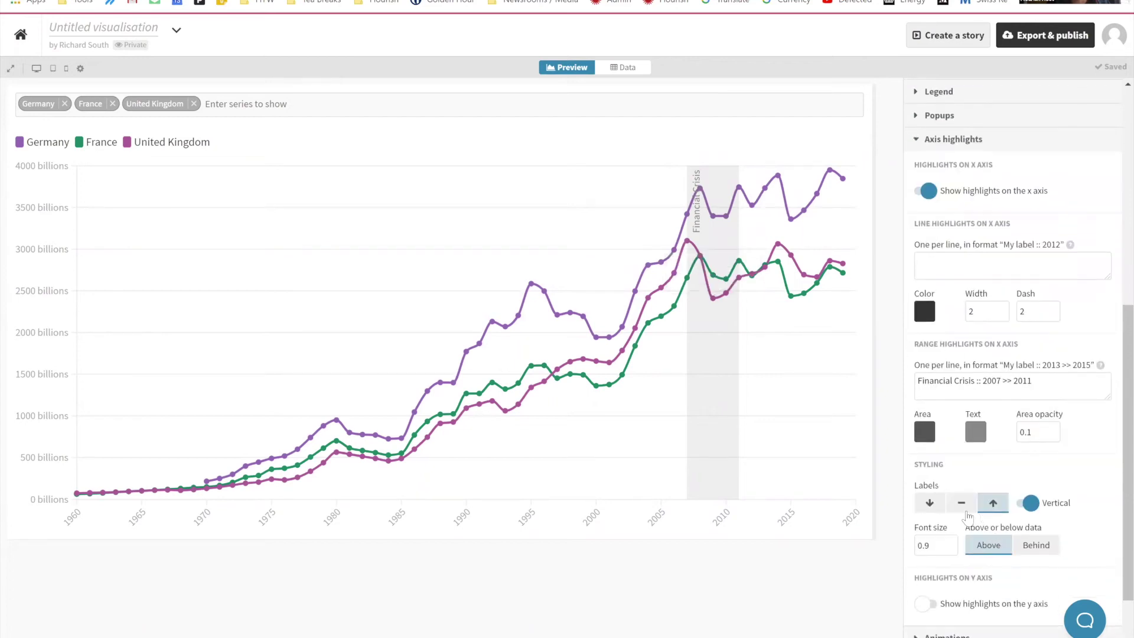
click(930, 504)
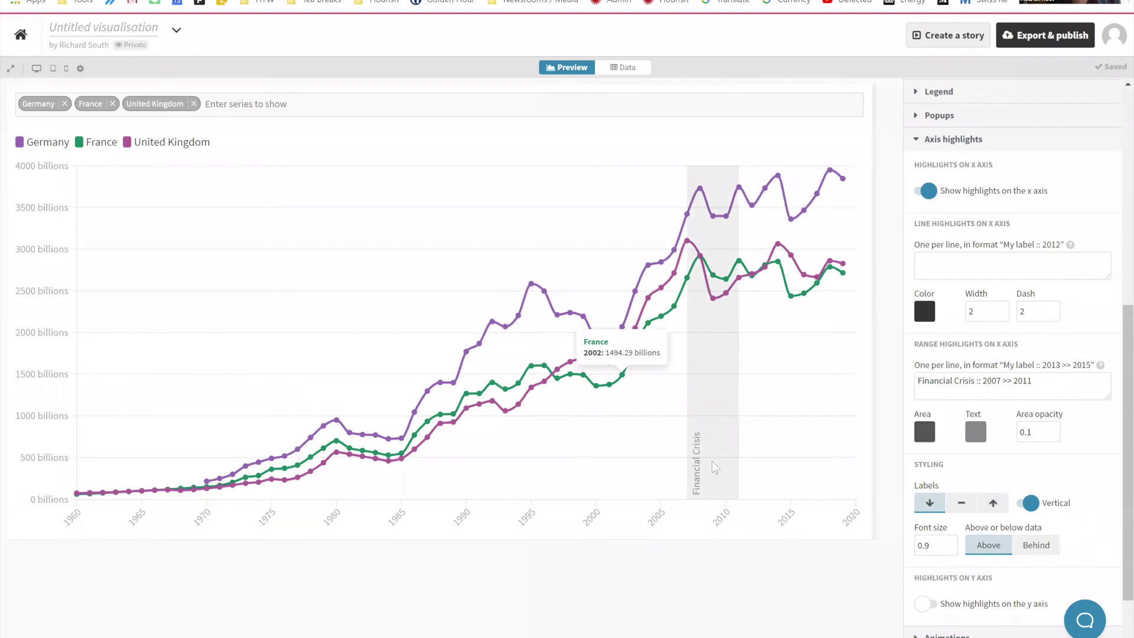
click(925, 433)
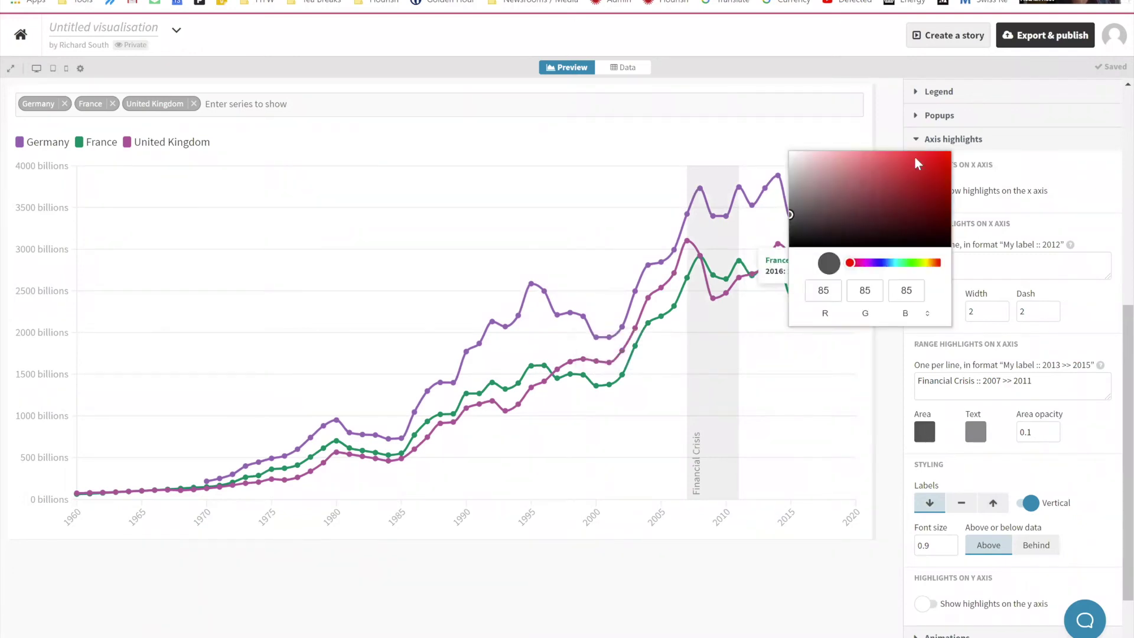
click(935, 187)
click(674, 583)
- Set the range highlight's area opacity to 0.9
click(1031, 431)
key(BackSpace)
text(9)
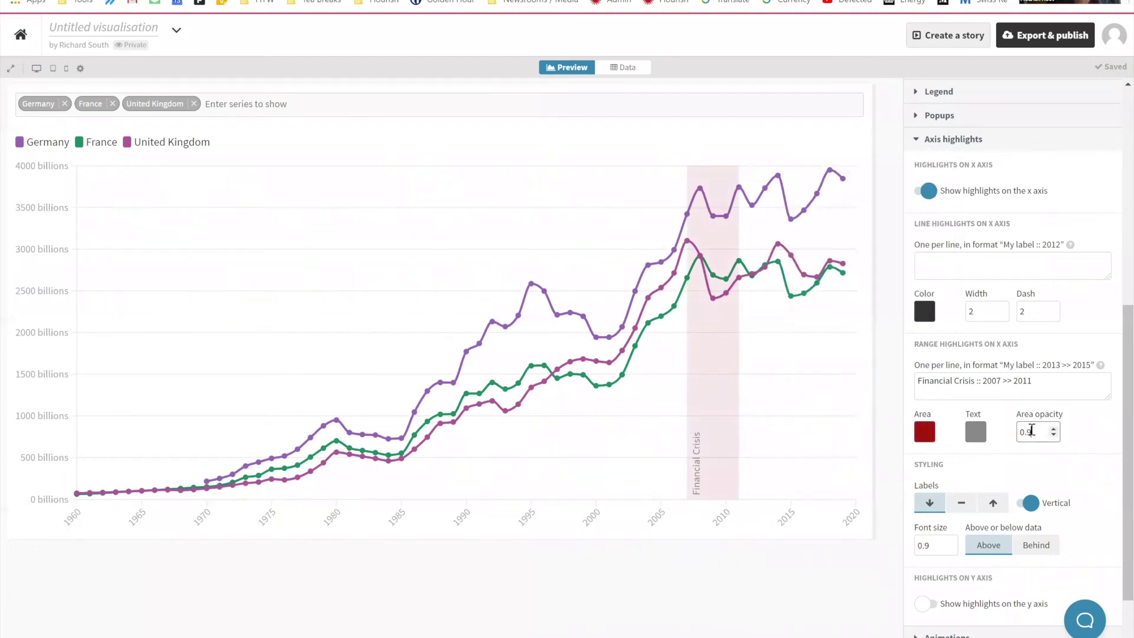
click(1078, 430)
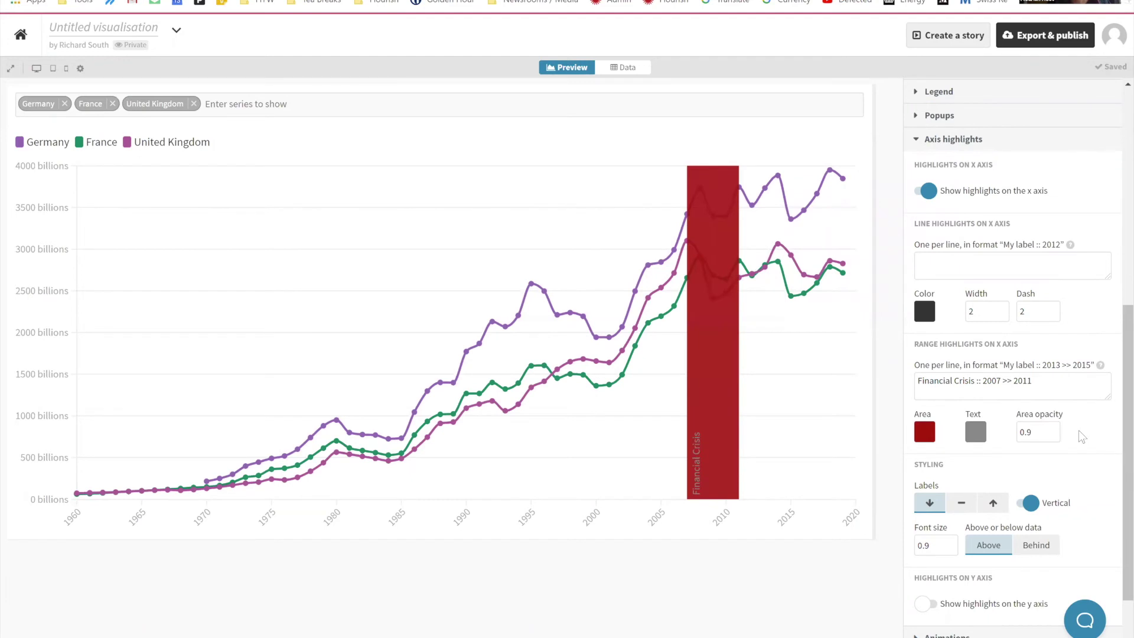
- Set the range highlight's area opacity to 0.05
click(1033, 434)
key(BackSpace)
text(05)
click(1094, 446)
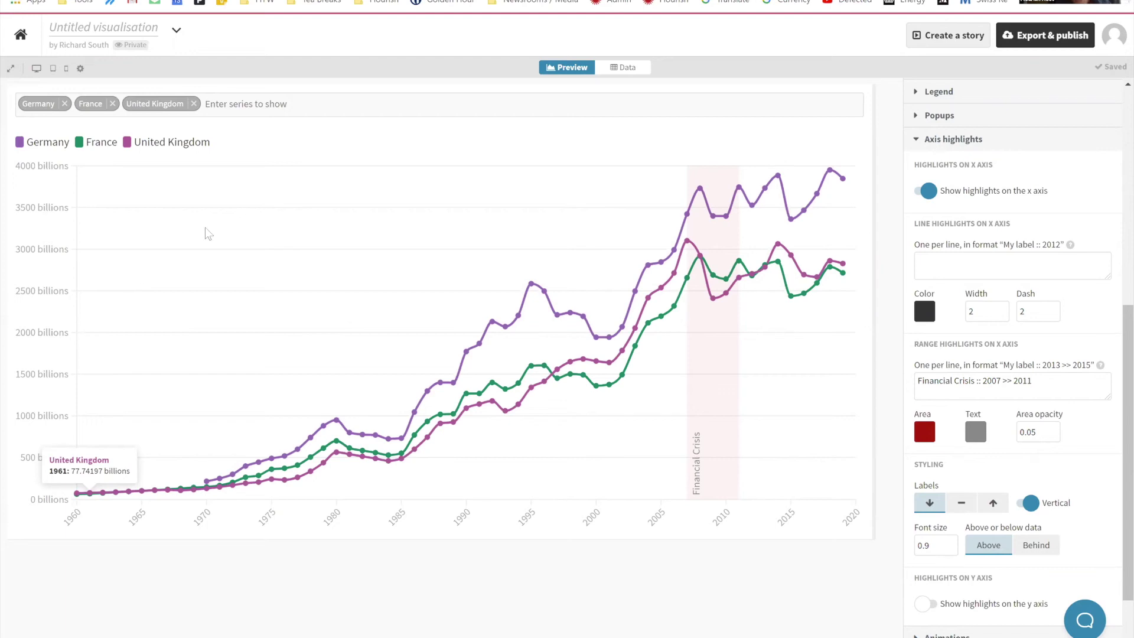
- Switch to the slide presentation and advance to the Dataset 2 slide covering missing data and axis highlights
key(alt+Tab)
click(198, 391)
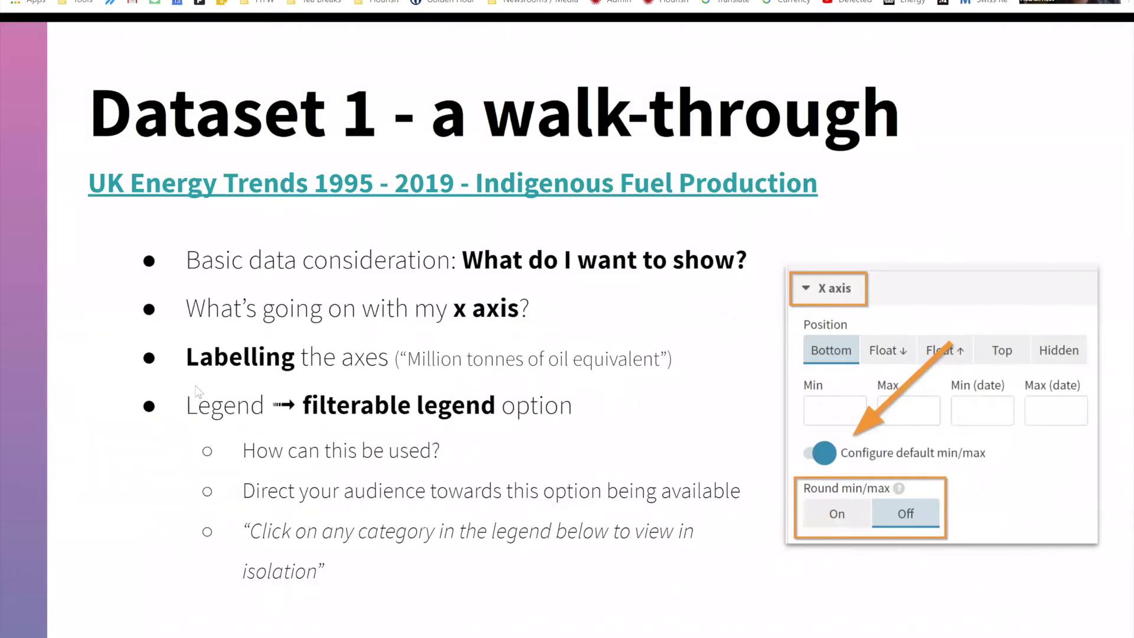
key(Right)
key(Right)
key(Right)
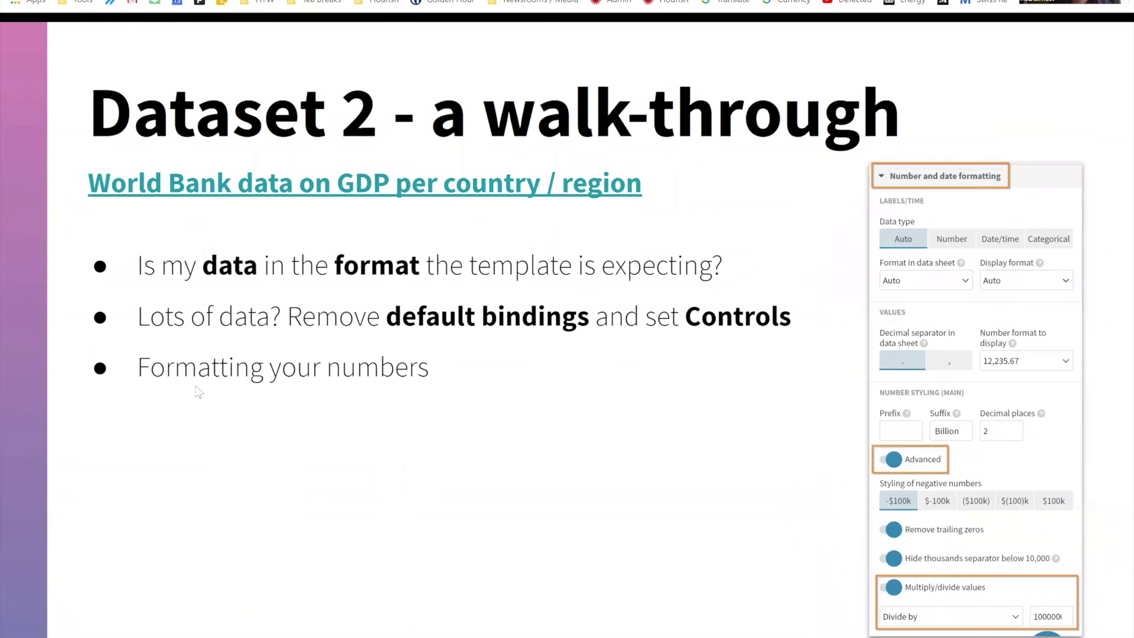
key(Right)
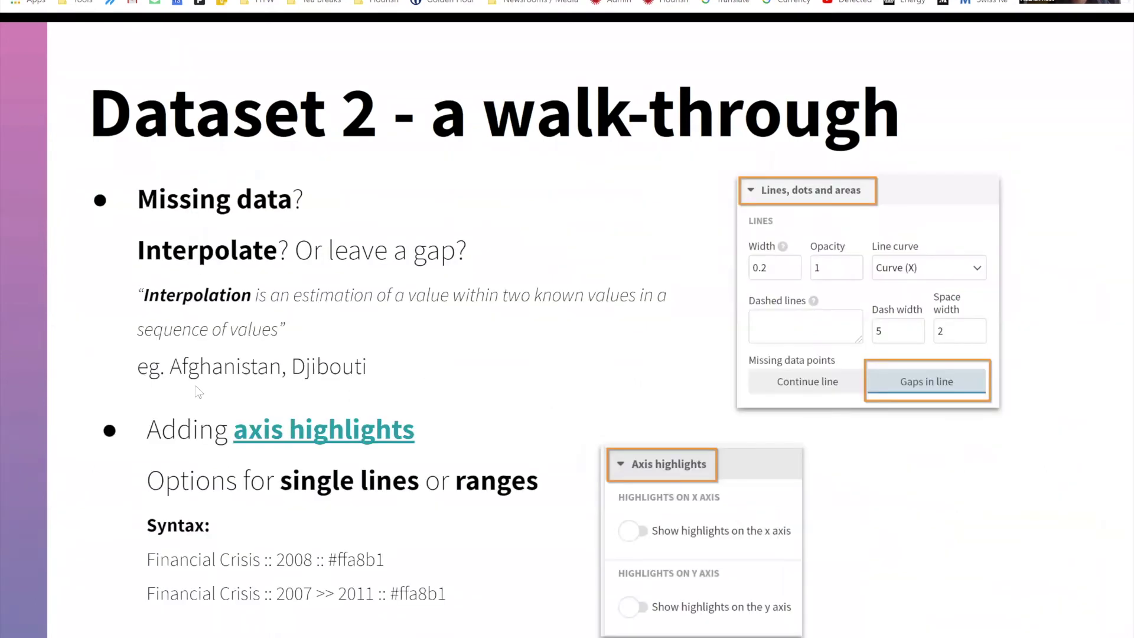
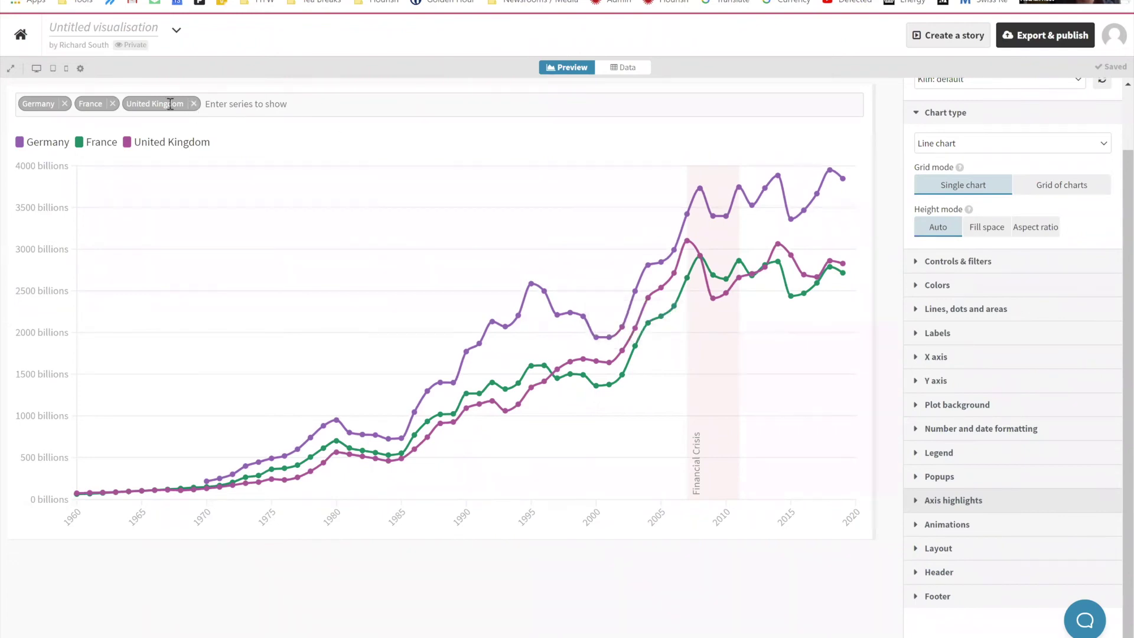
- Replace Germany, France and United Kingdom with South Africa and Mozambique in the chart's series filter
click(193, 103)
click(112, 103)
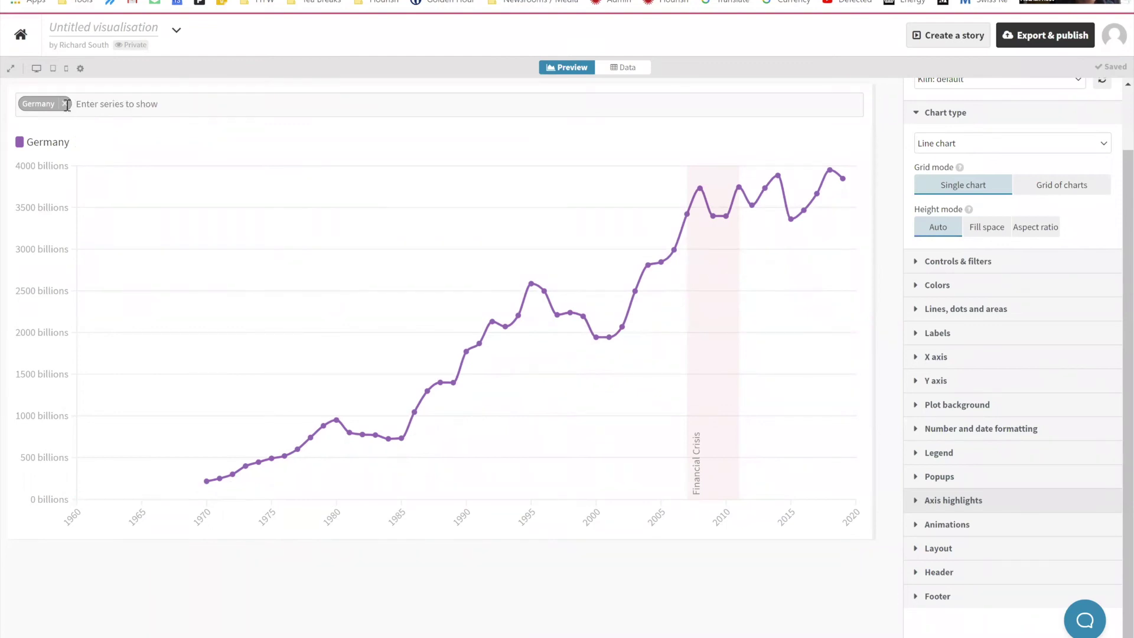
click(65, 103)
click(66, 105)
text(s)
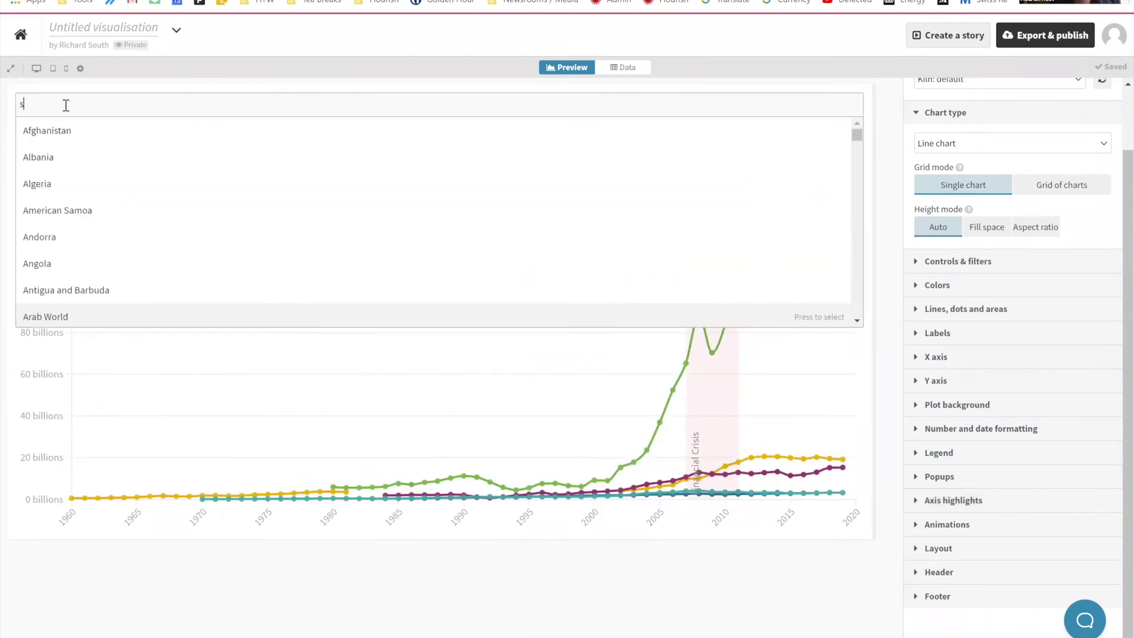
text(outh)
click(73, 136)
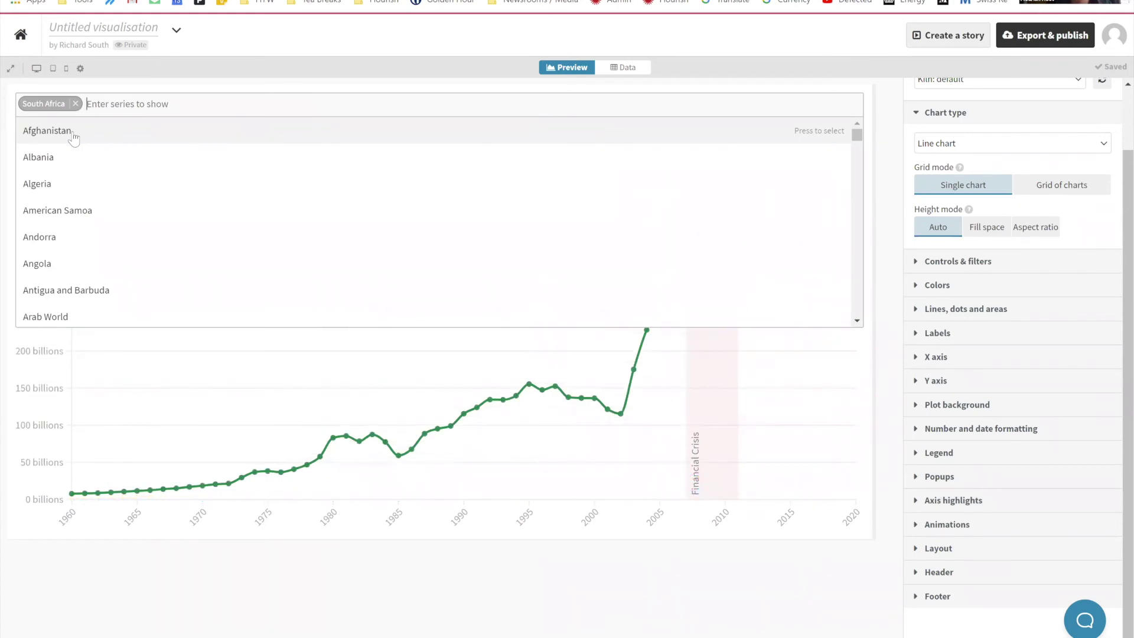
text(moz)
click(73, 134)
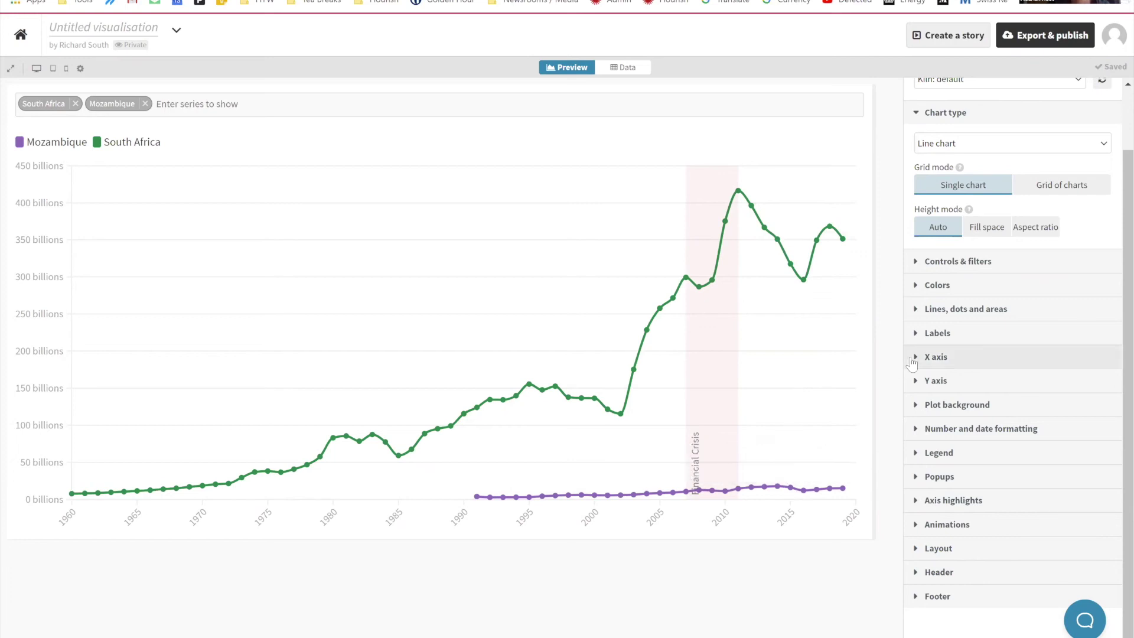
- Try a log scale on the Y axis to compare the two countries, and switch the scale back to linear
click(938, 381)
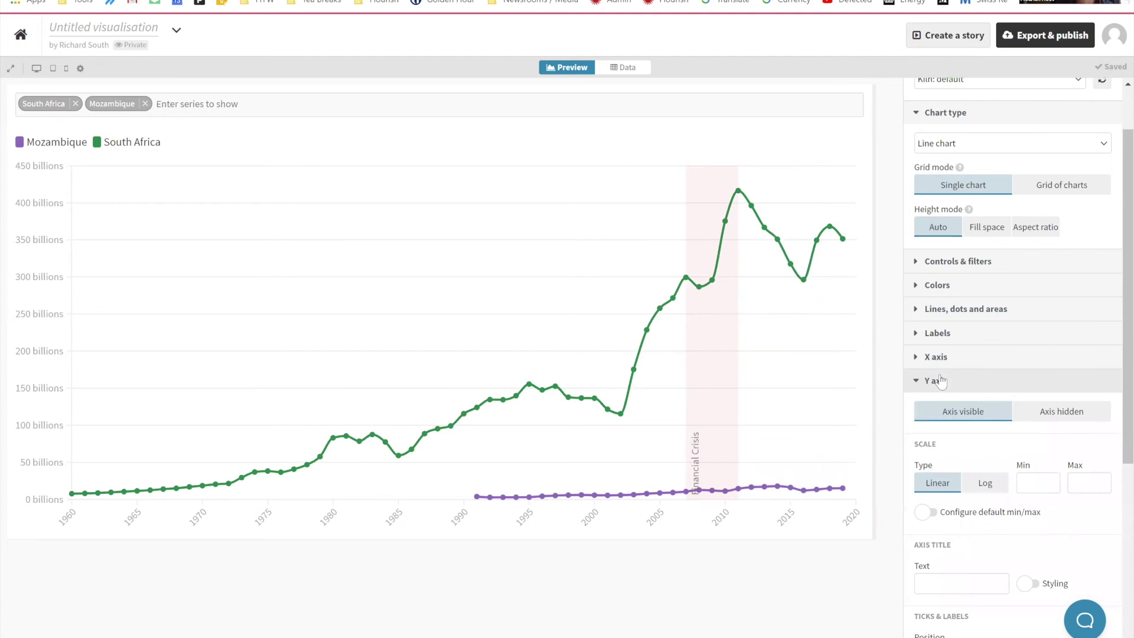
scroll(990, 361, down, 2)
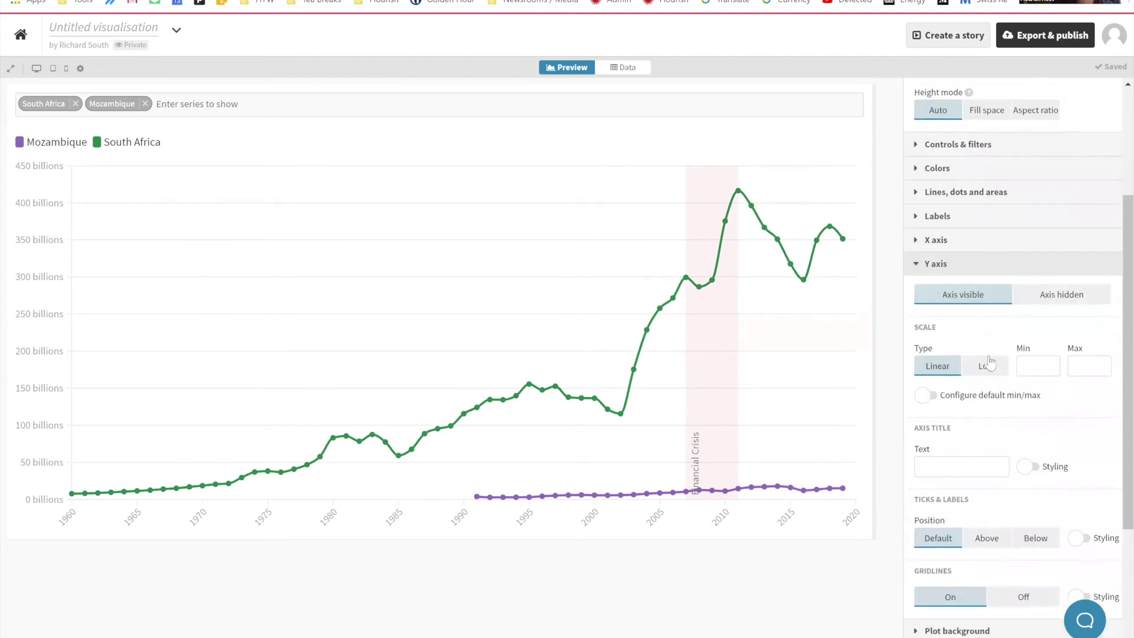
click(987, 365)
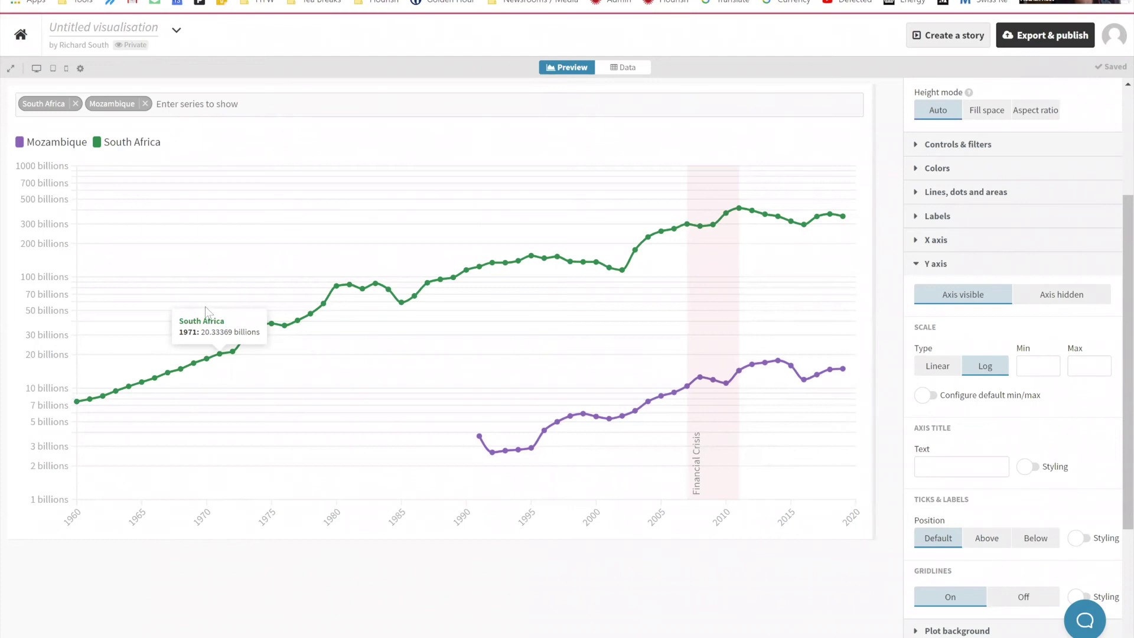
click(941, 367)
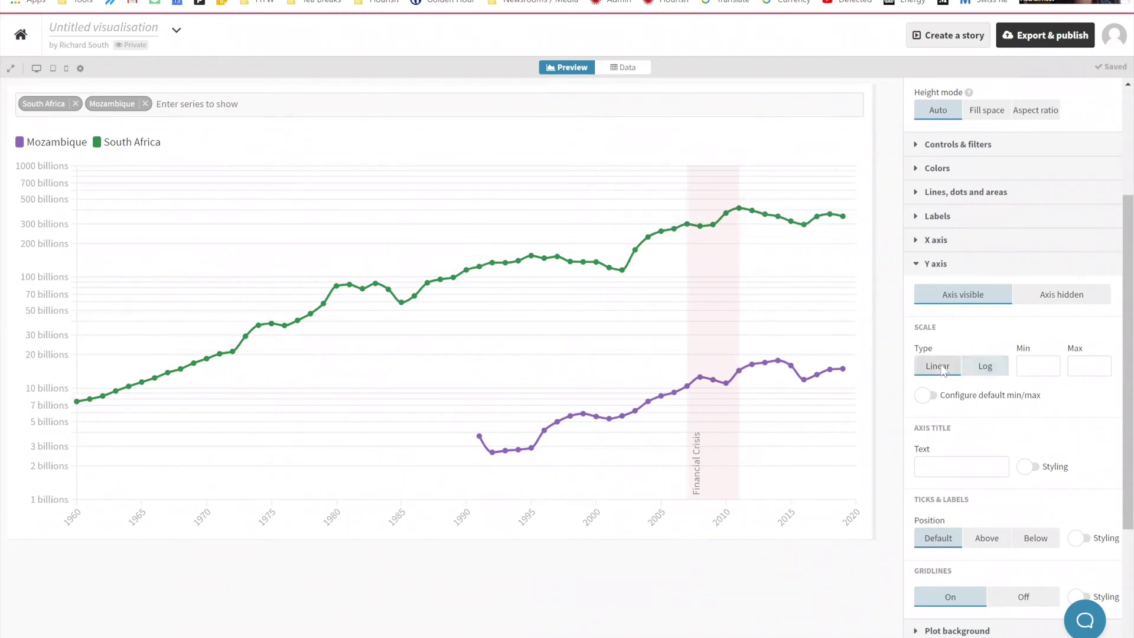
- Turn on the log control for the Y axis in the chart's controls and filters settings
click(944, 272)
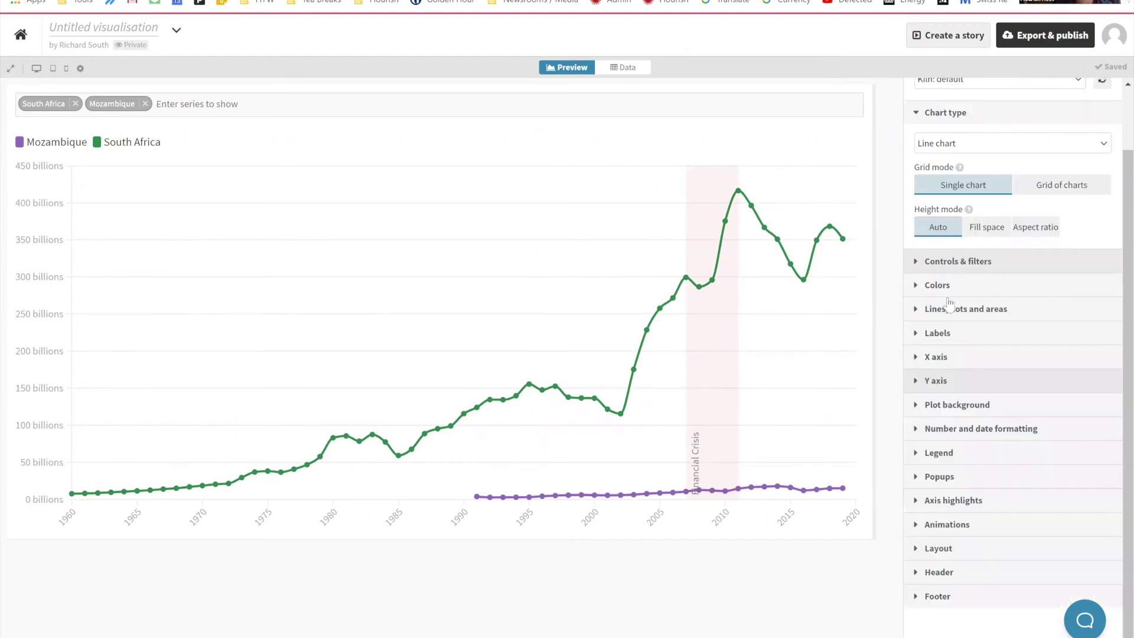
scroll(947, 300, up, 1)
click(946, 295)
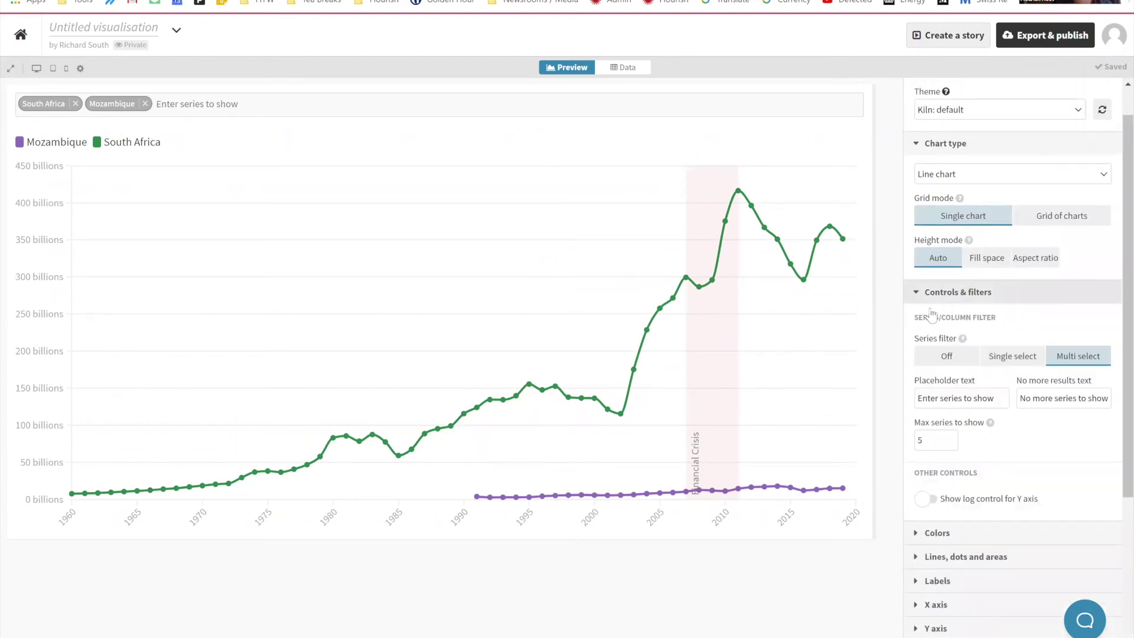
scroll(939, 397, down, 2)
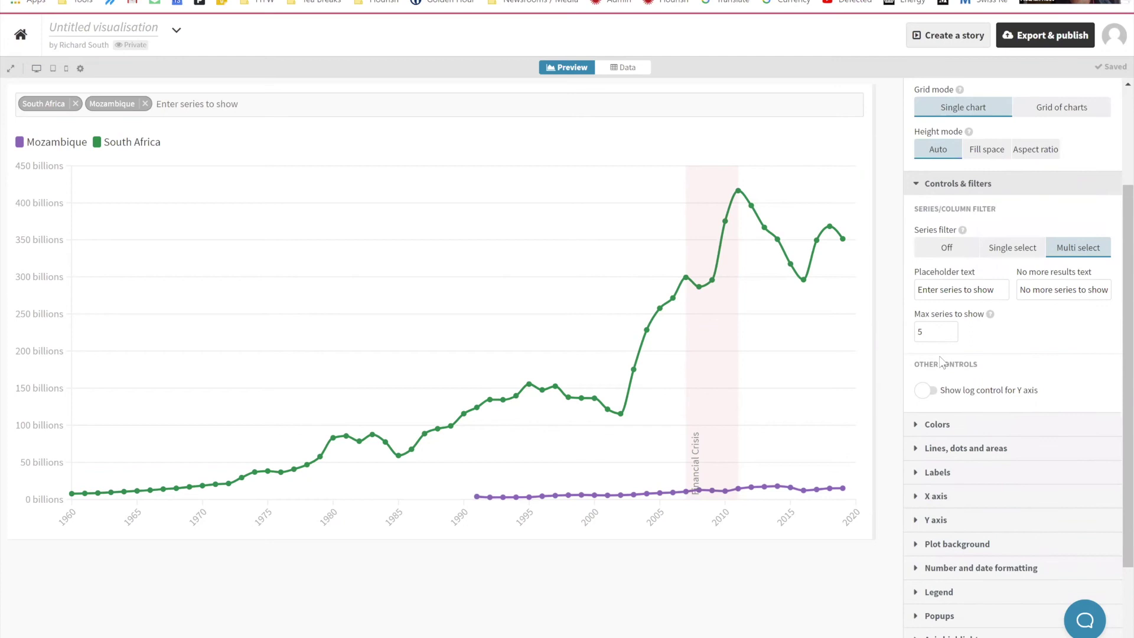
click(936, 392)
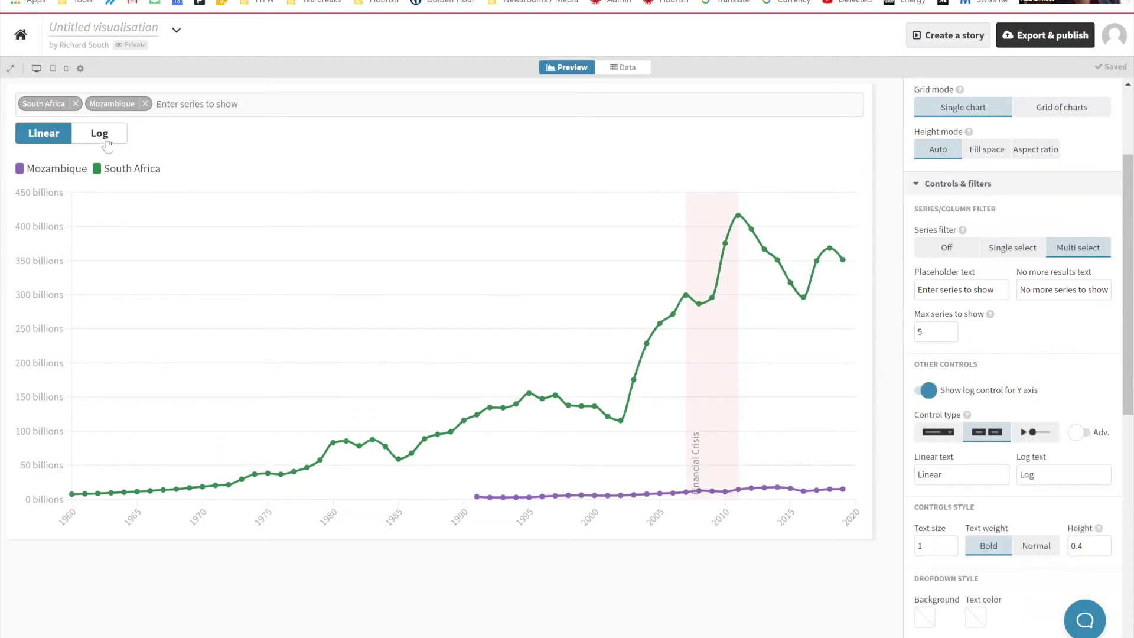
- Replace South Africa and Mozambique with Germany, United Kingdom and France in the chart's series filter
click(76, 103)
click(76, 104)
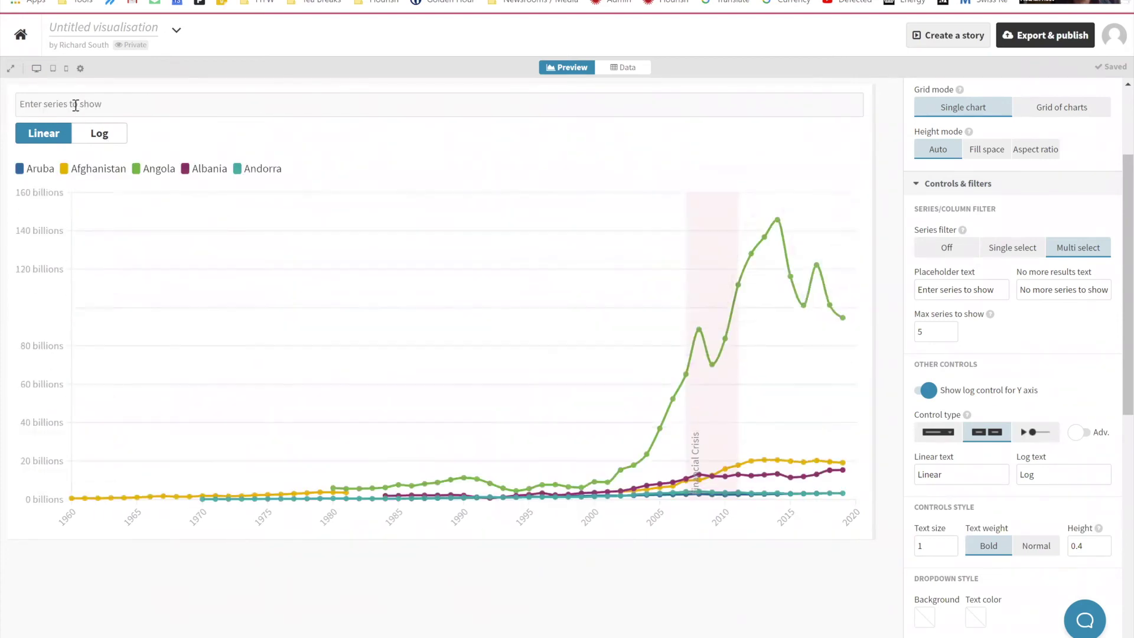
click(76, 105)
text(germn)
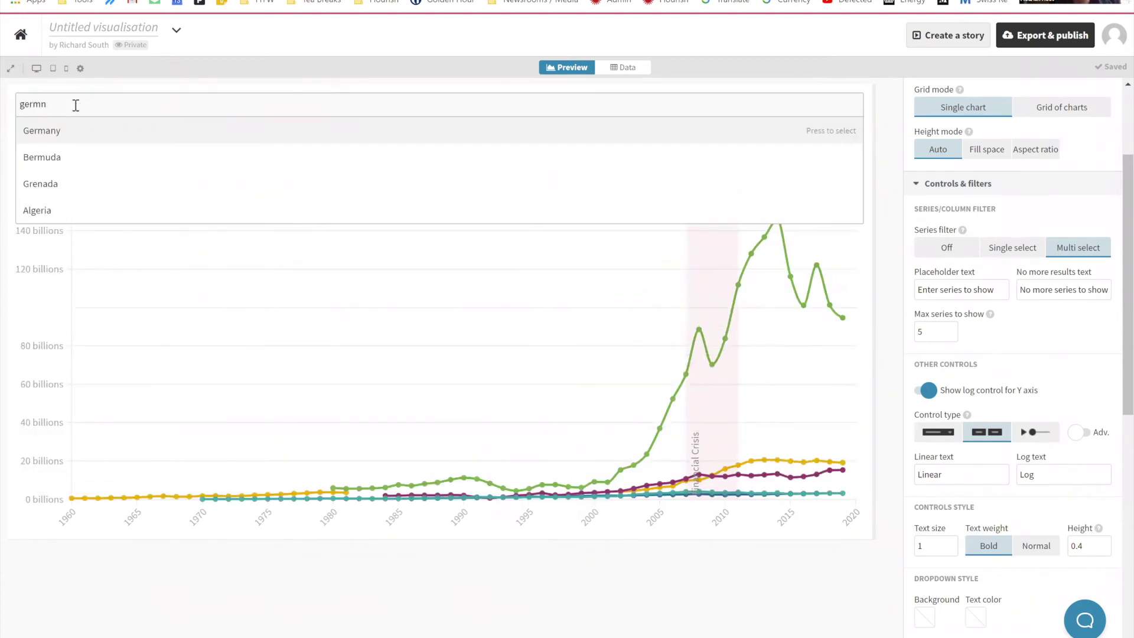
key(Return)
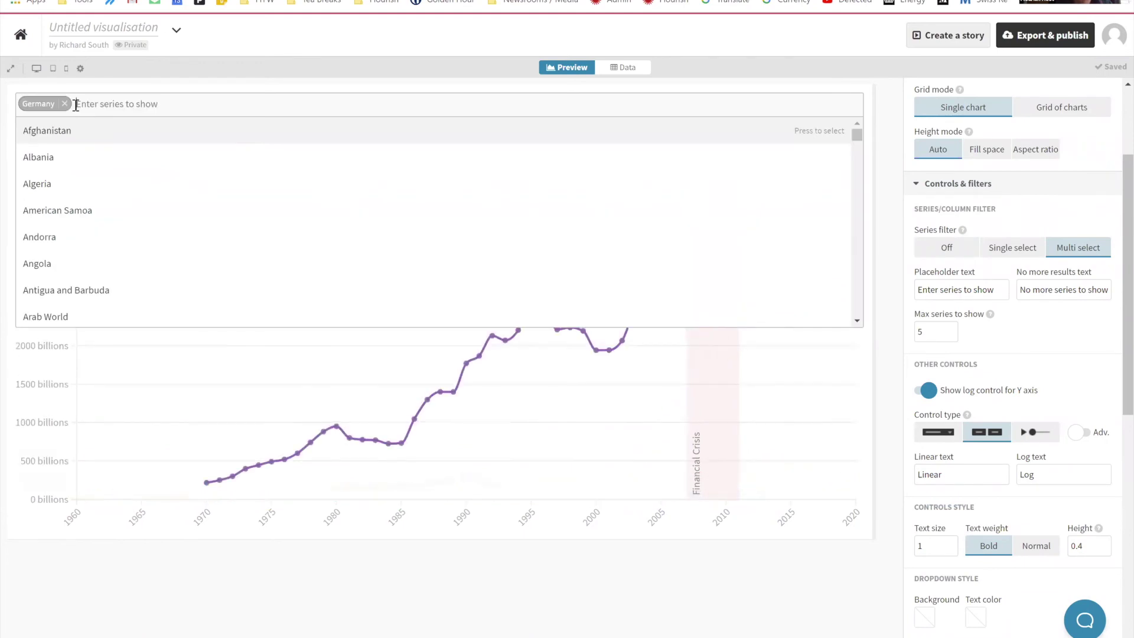
text(unit)
key(Down)
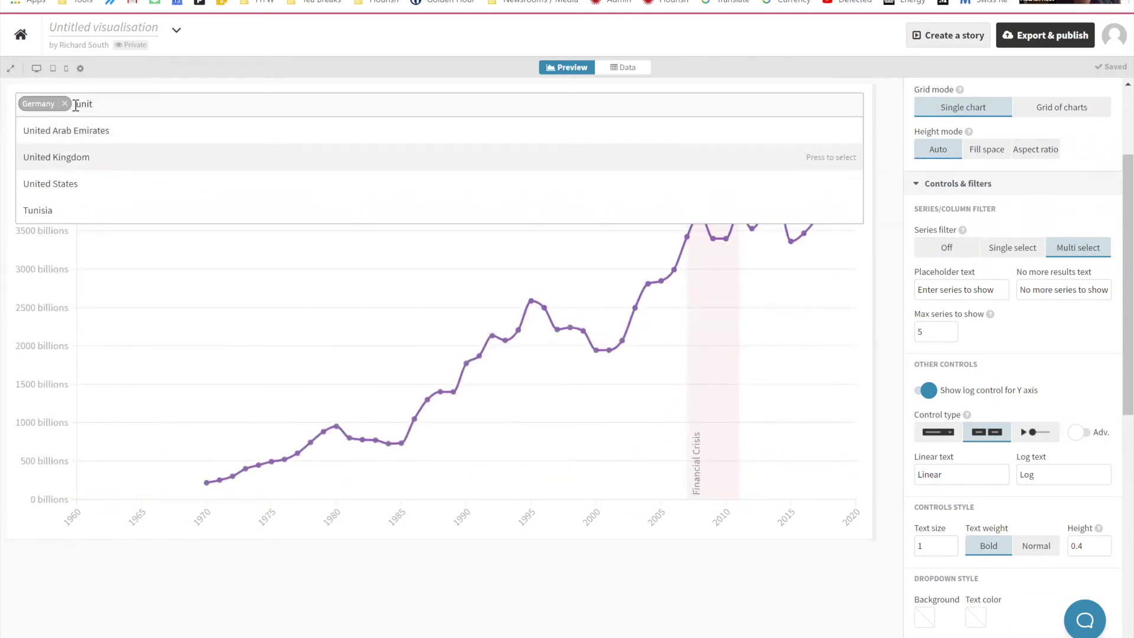
key(Return)
text(fr)
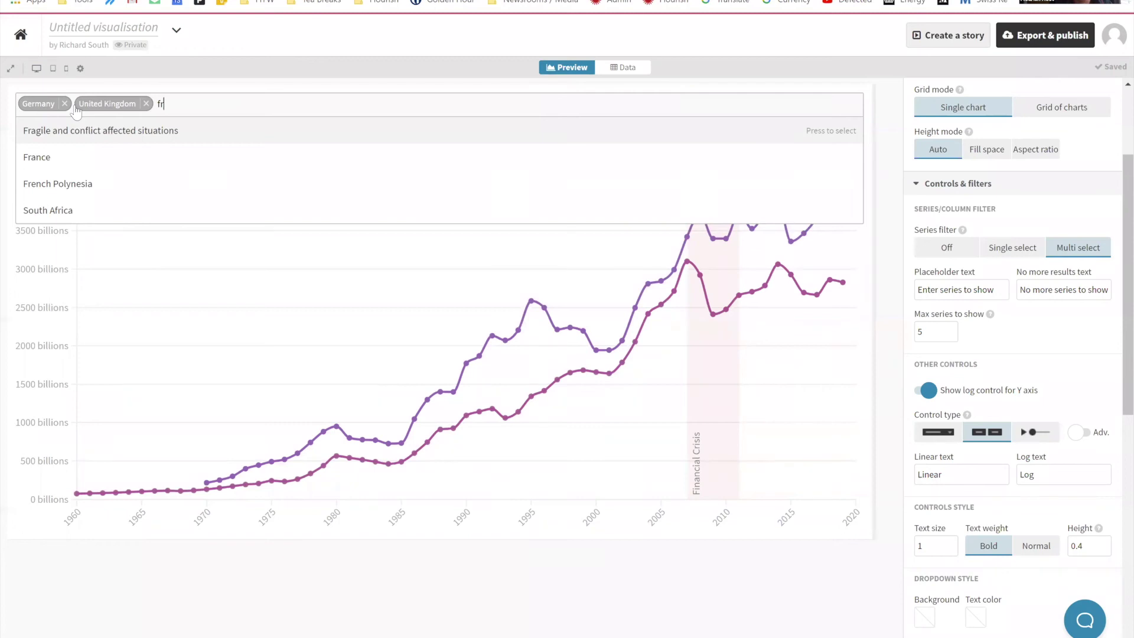
key(Down)
key(Return)
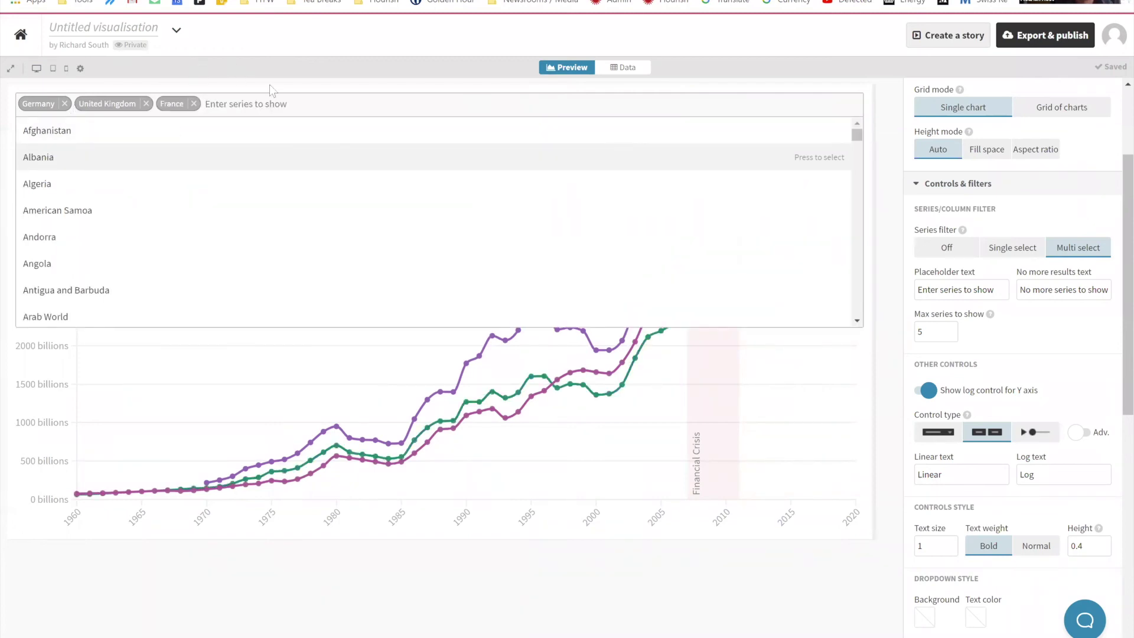
click(269, 84)
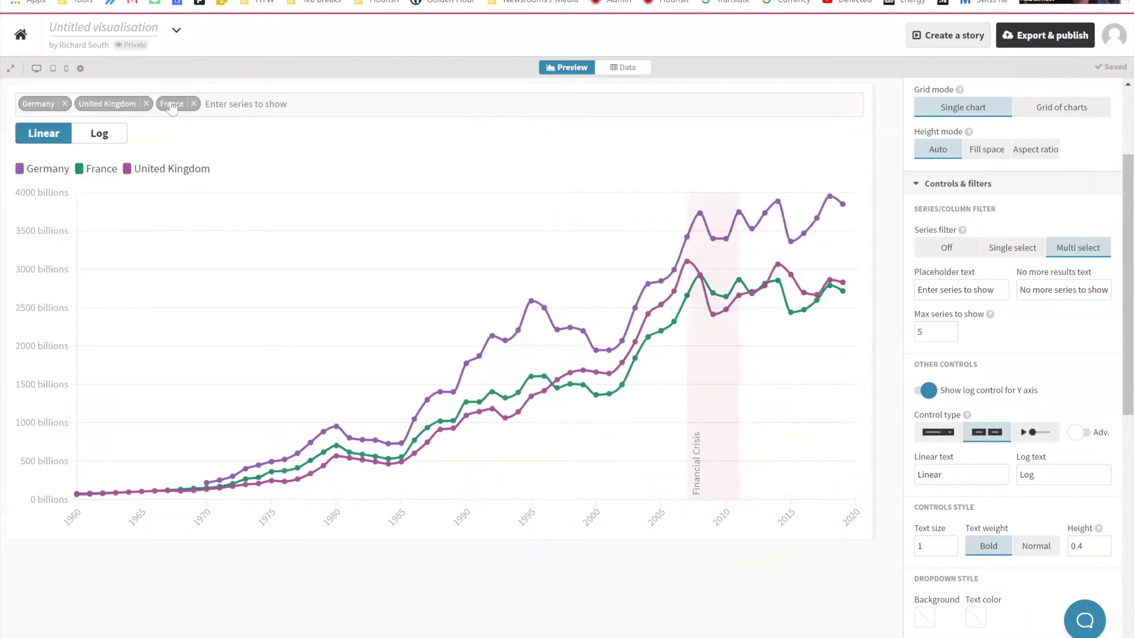
- Clear the three European countries from the series filter and show South Africa and Mozambique instead
click(193, 104)
click(146, 103)
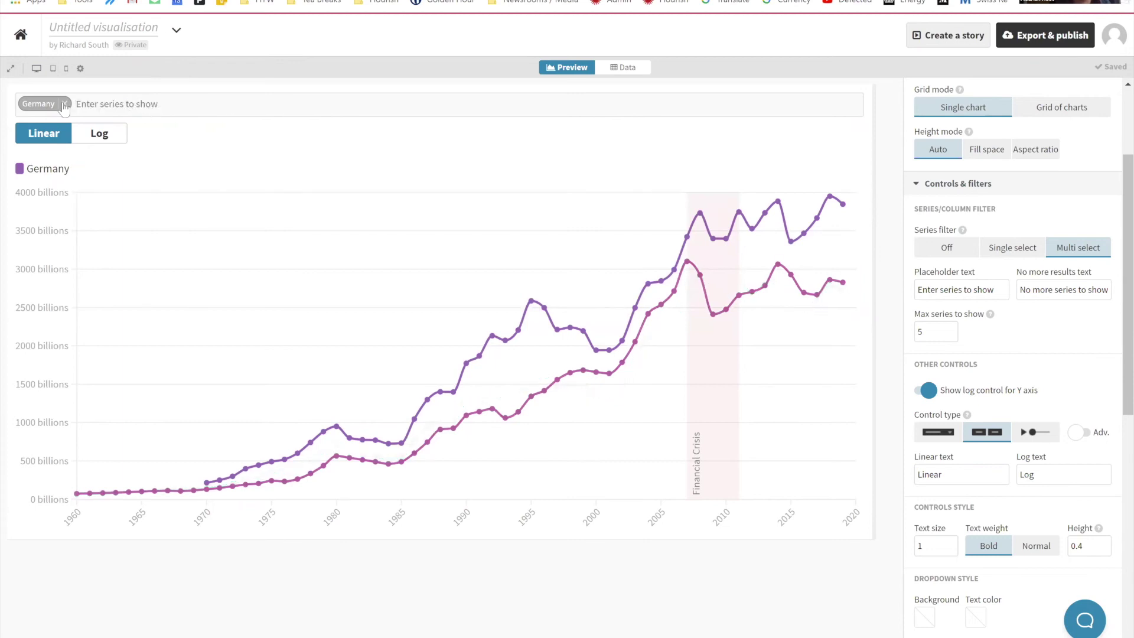
click(65, 103)
click(70, 109)
text(sou)
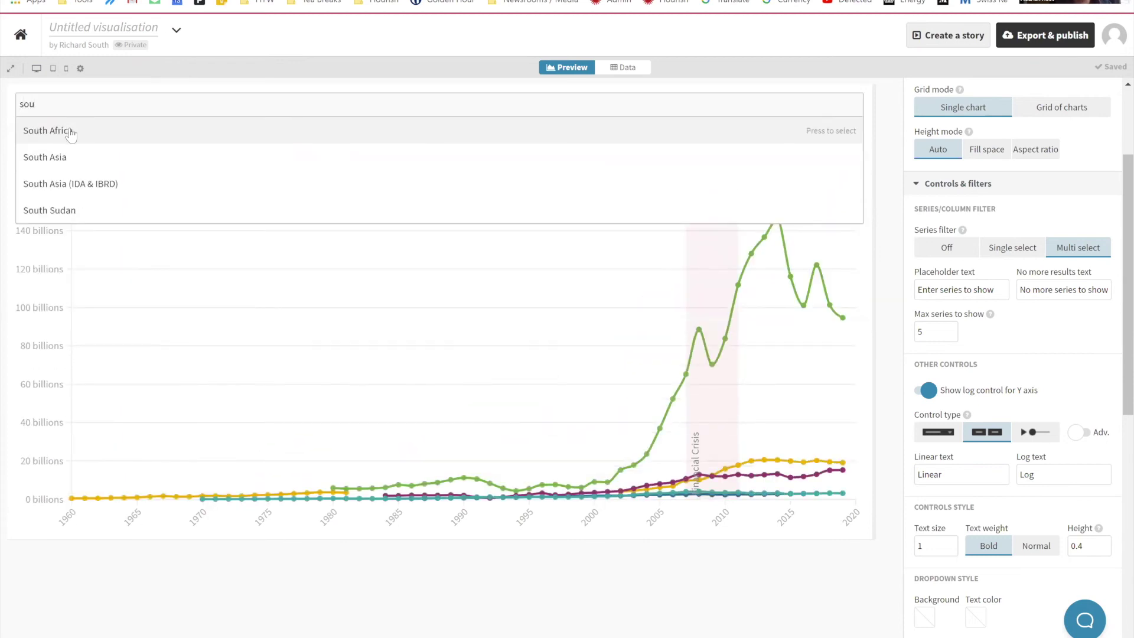
click(71, 132)
text(mo)
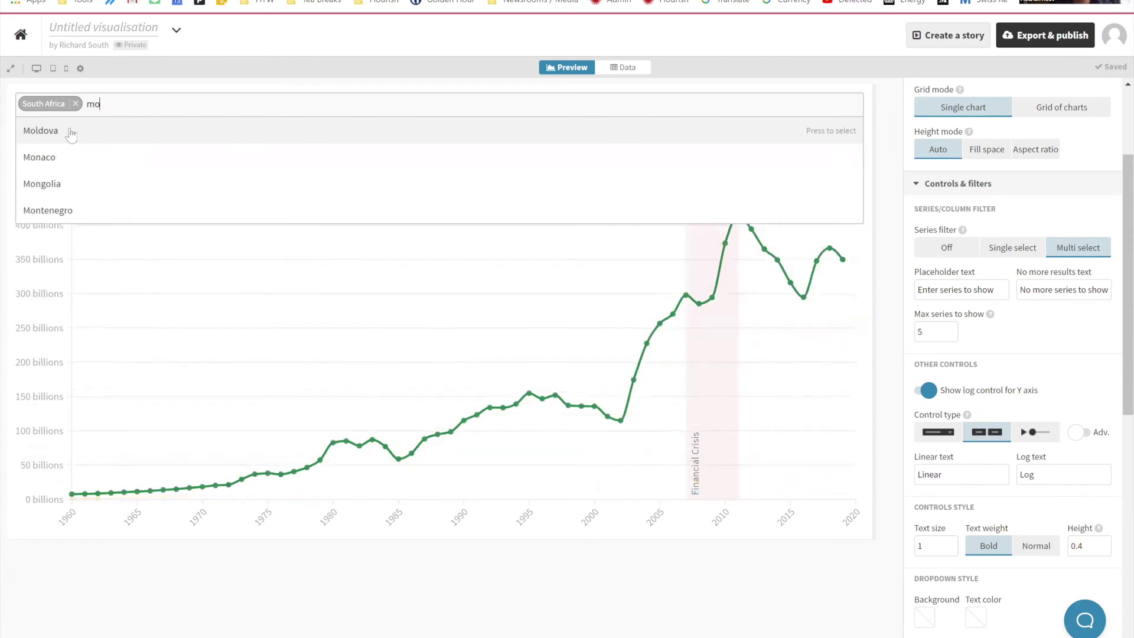
text(z)
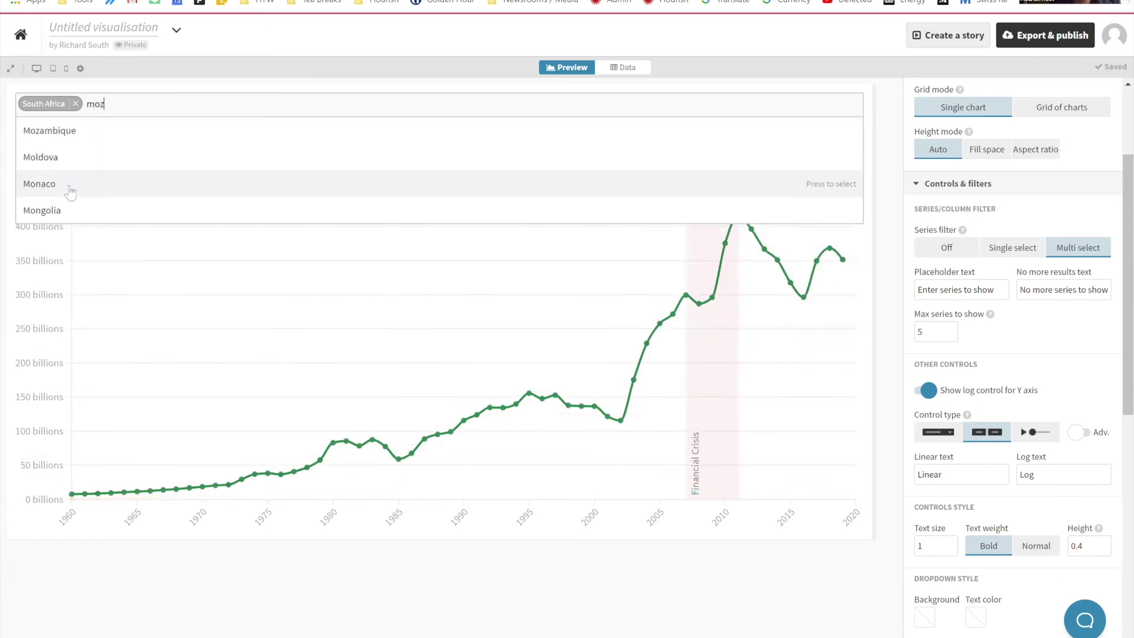
key(Return)
click(248, 86)
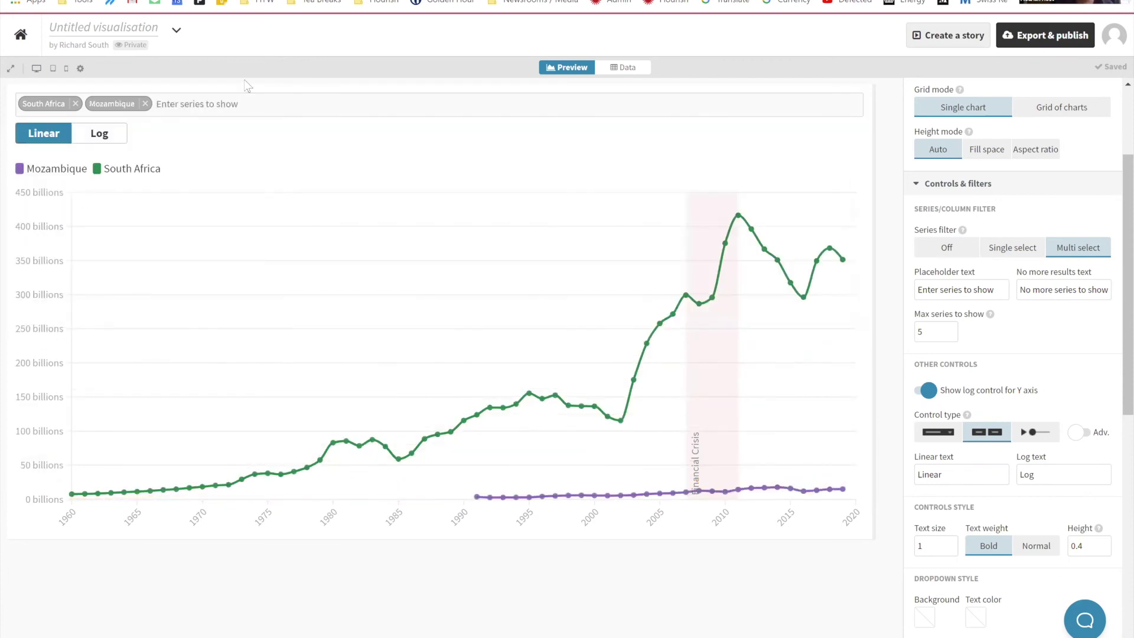
- Clear South Africa and Mozambique from the series filter while trying the chart's log view, and return it to linear
click(95, 142)
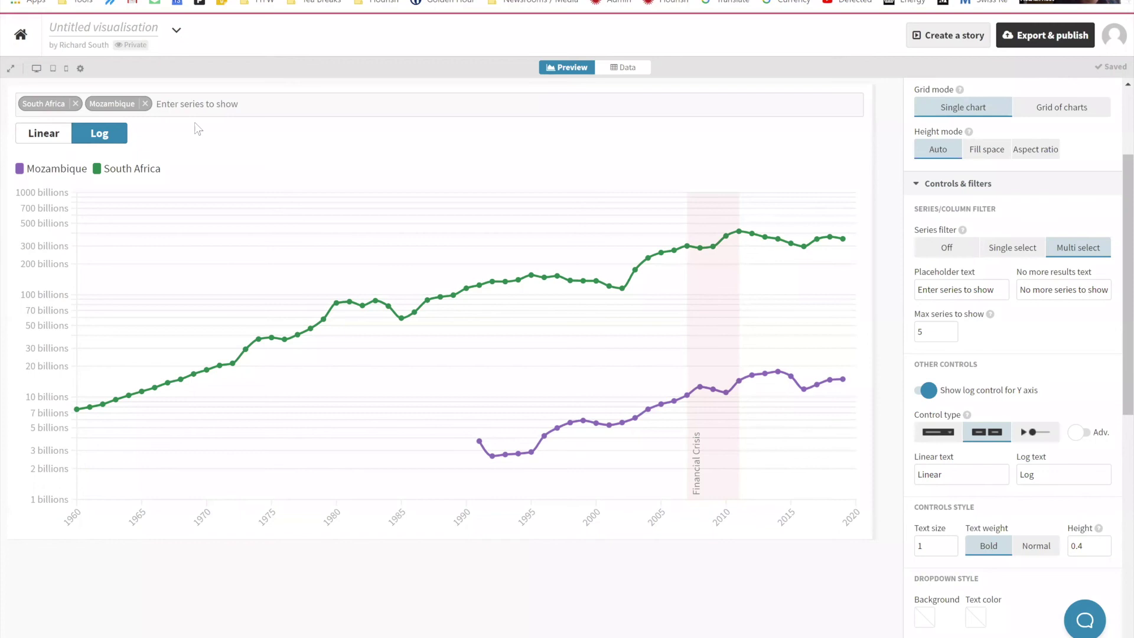
click(145, 103)
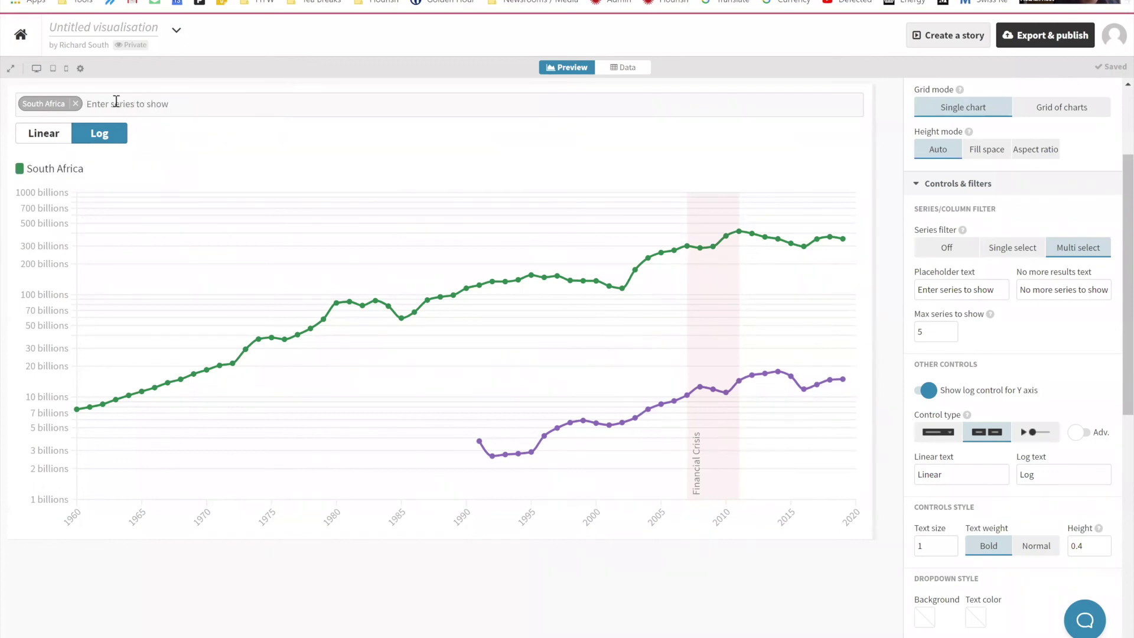
click(75, 103)
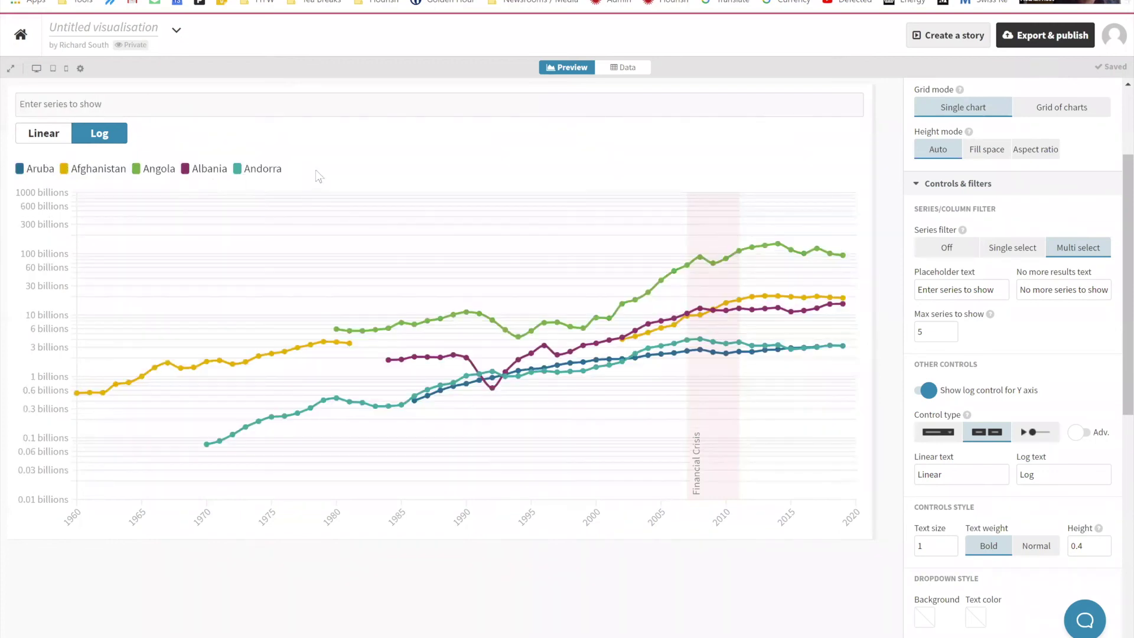
click(47, 137)
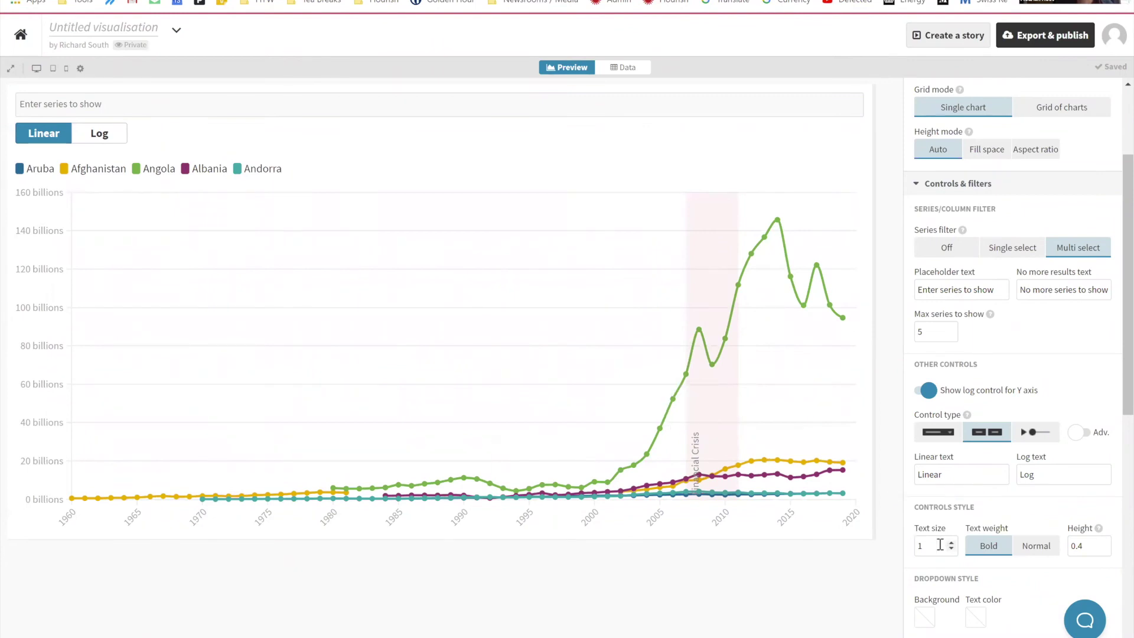
- Filter the chart to Albania, Angola, Argentina, and Antigua and Barbuda
scroll(940, 544, down, 3)
scroll(940, 544, down, 6)
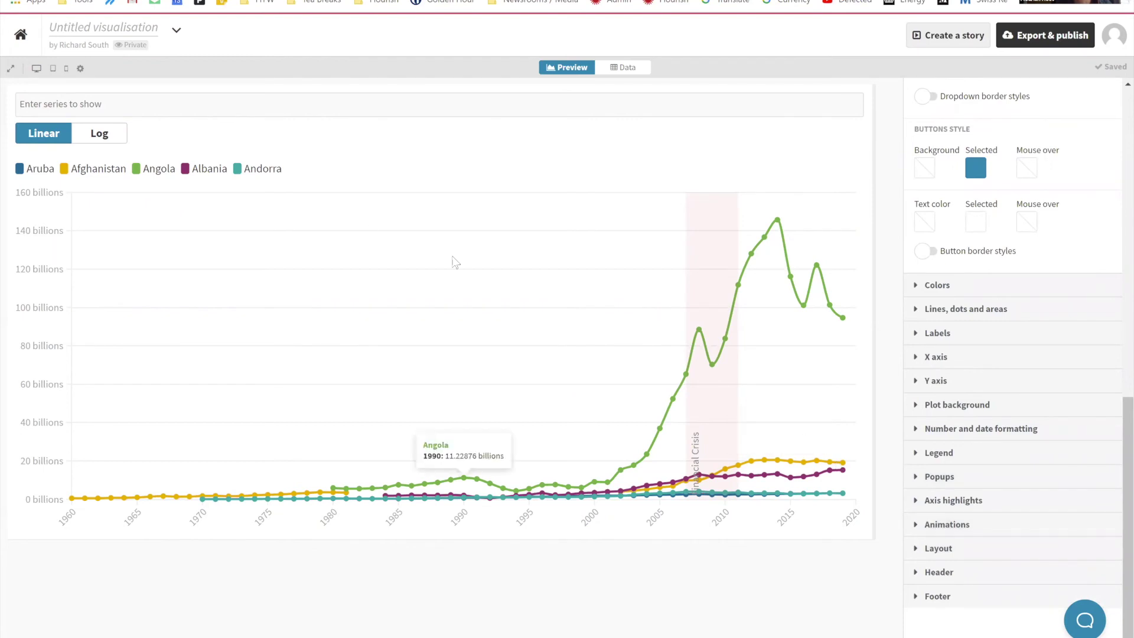
click(243, 109)
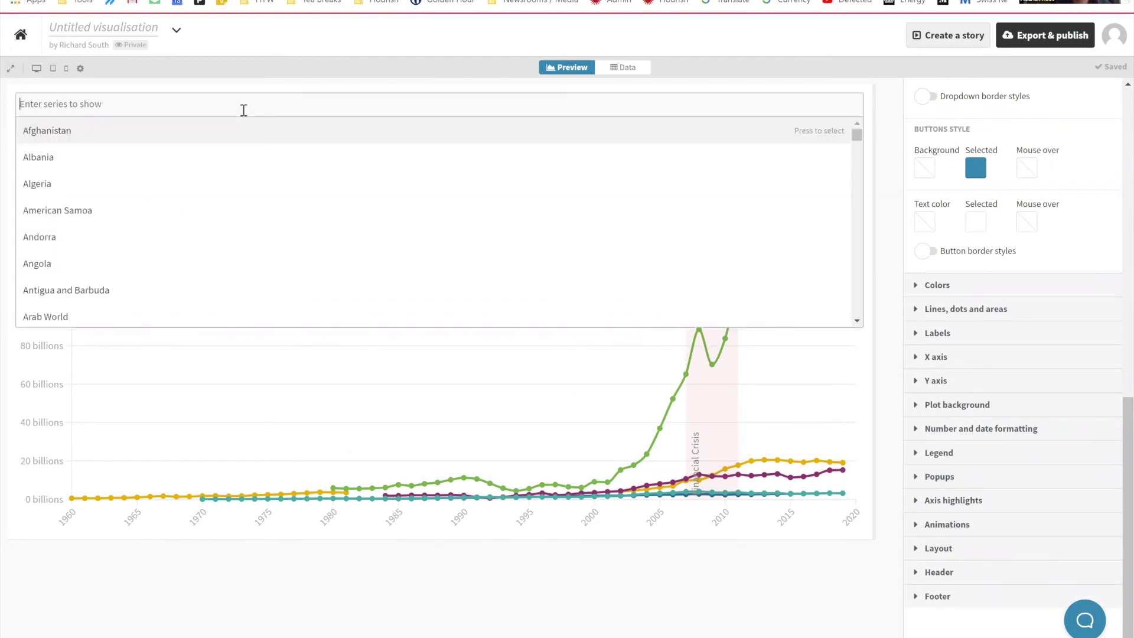
click(194, 162)
click(82, 245)
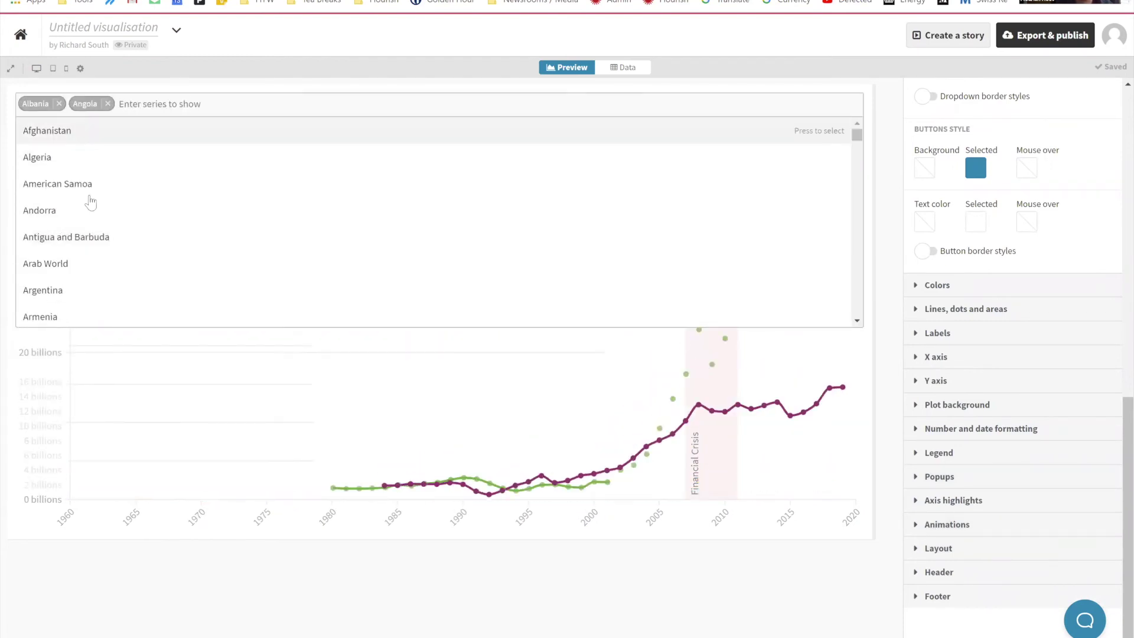
click(65, 290)
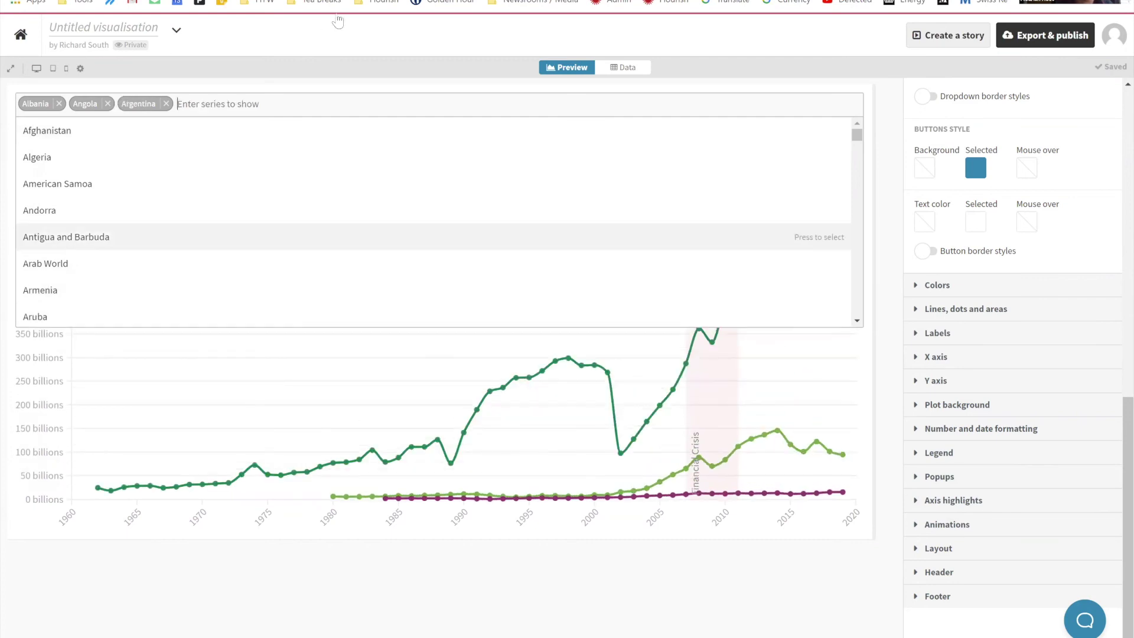
click(66, 236)
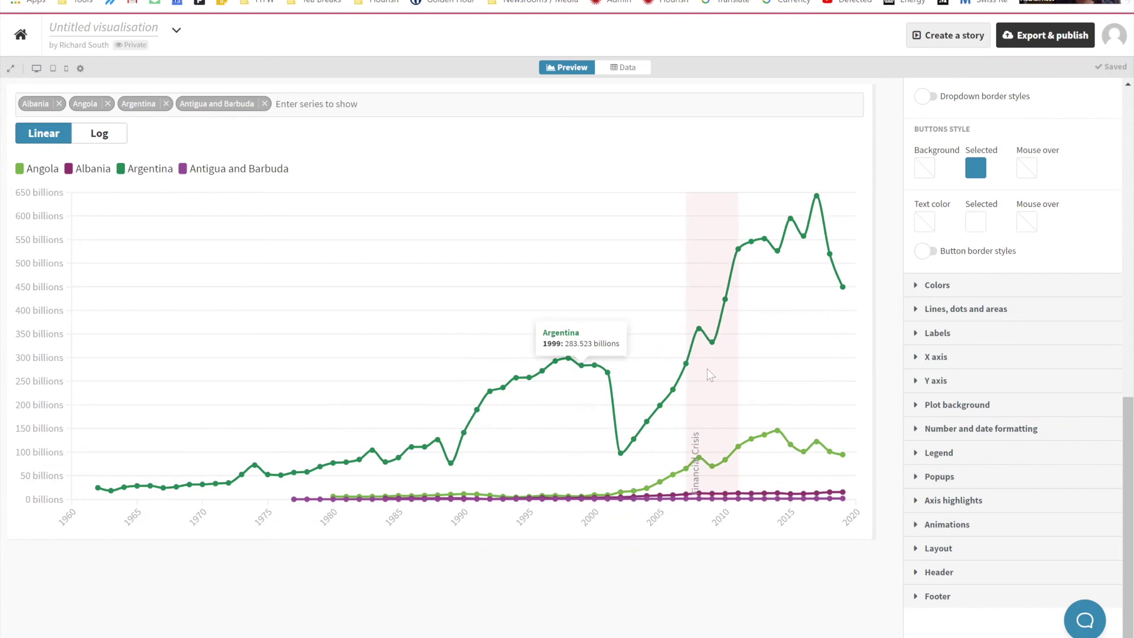
- Delete the Financial Crisis range highlight from the X axis highlights
click(948, 500)
scroll(956, 576, down, 4)
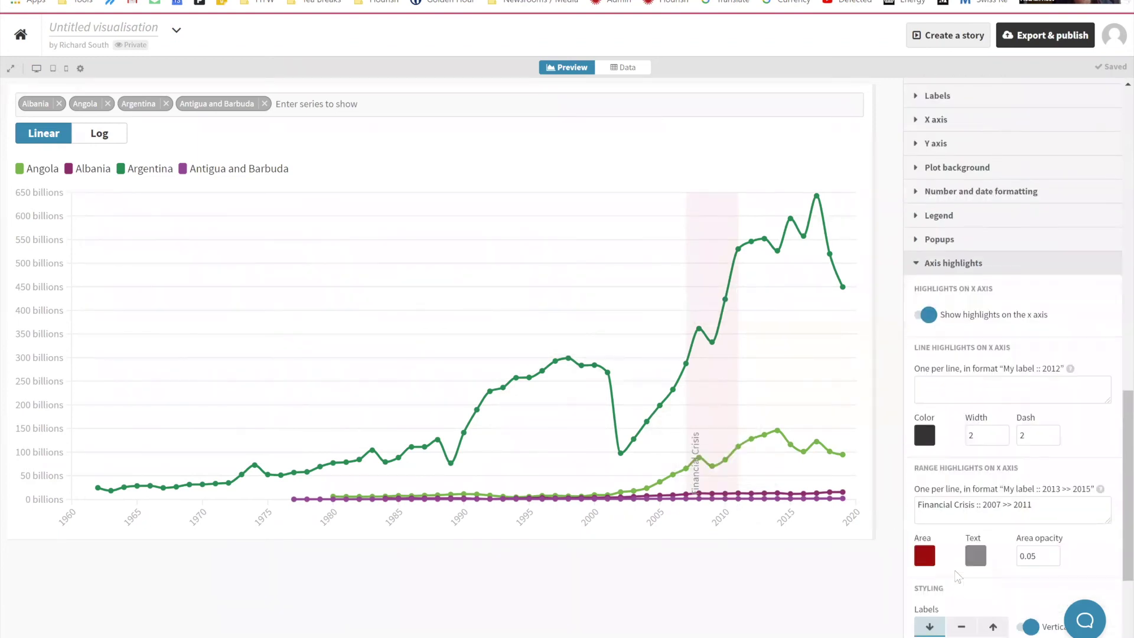
triple_click(971, 507)
key(BackSpace)
click(640, 596)
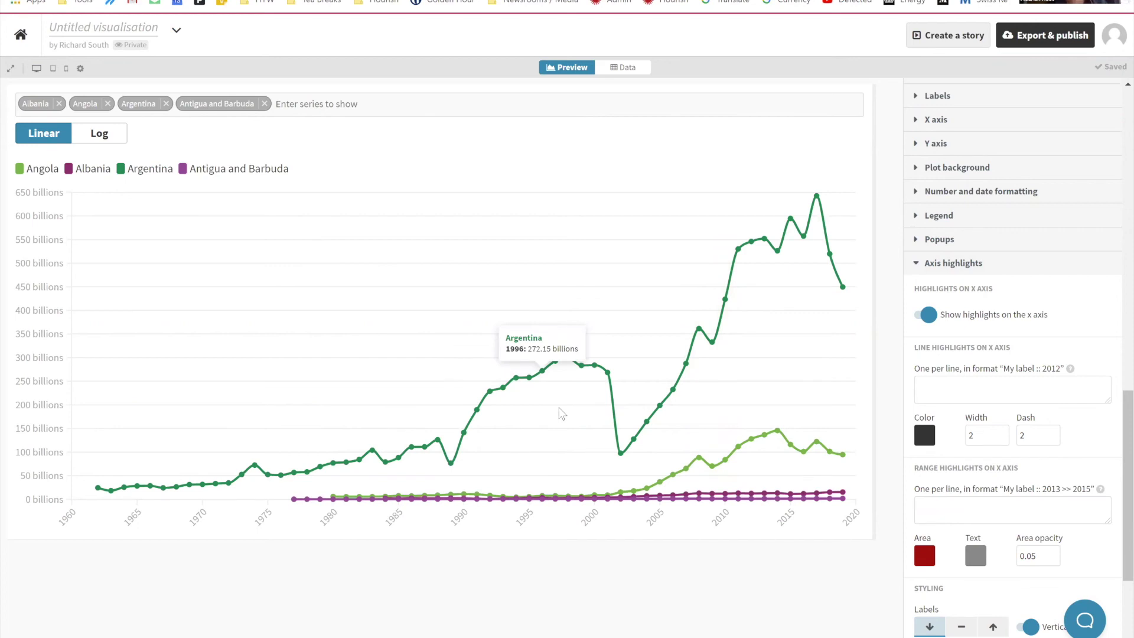
- Remove Albania, Angola, Argentina, and Antigua and Barbuda from the series filter
click(264, 105)
click(166, 104)
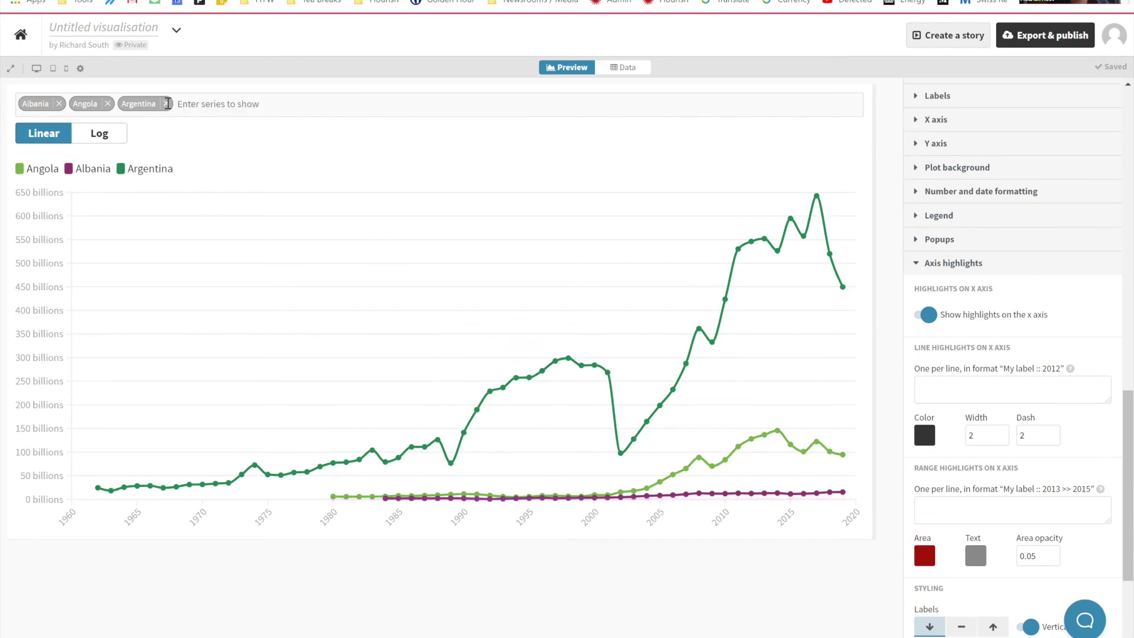
click(108, 104)
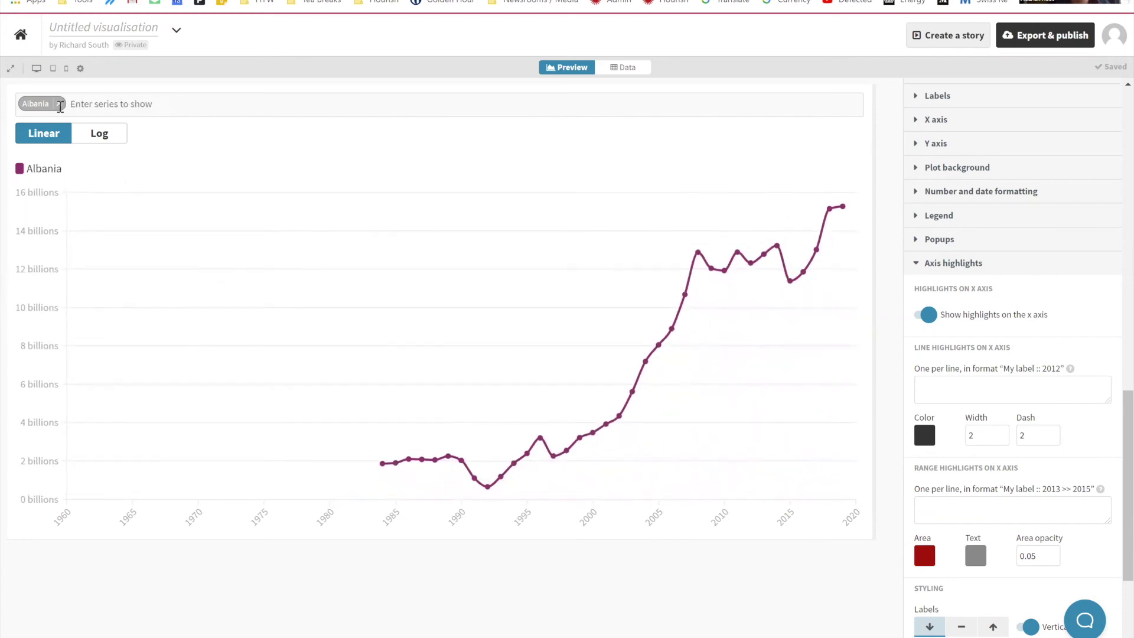
click(59, 104)
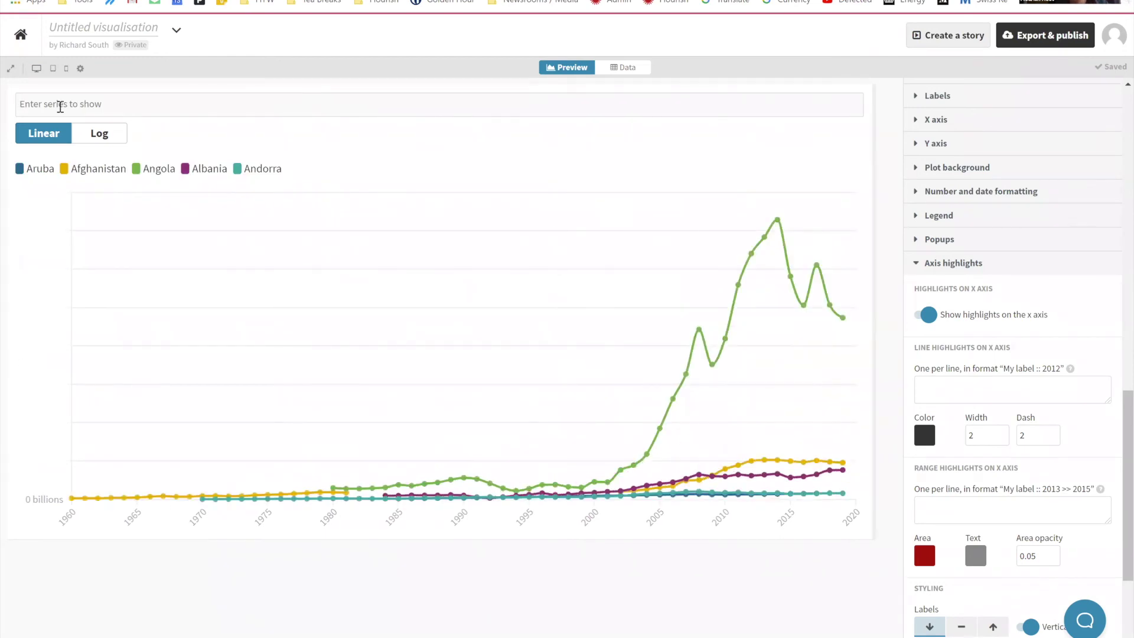
- Filter the chart to Bahrain, Belarus, Argentina and Barbados
click(60, 105)
text(beh)
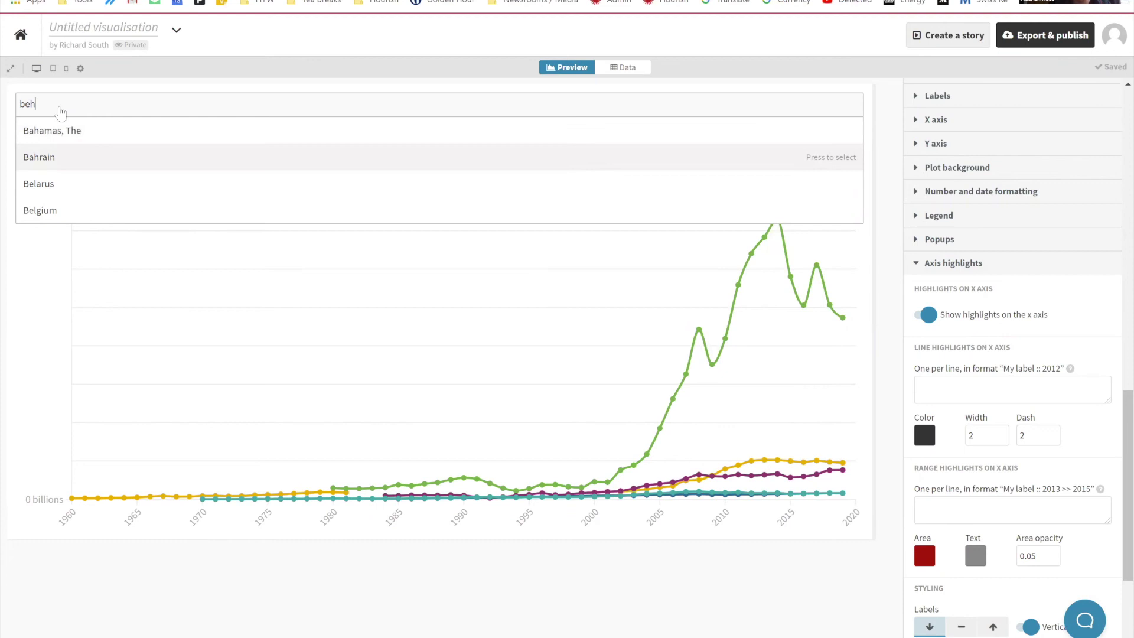
key(Return)
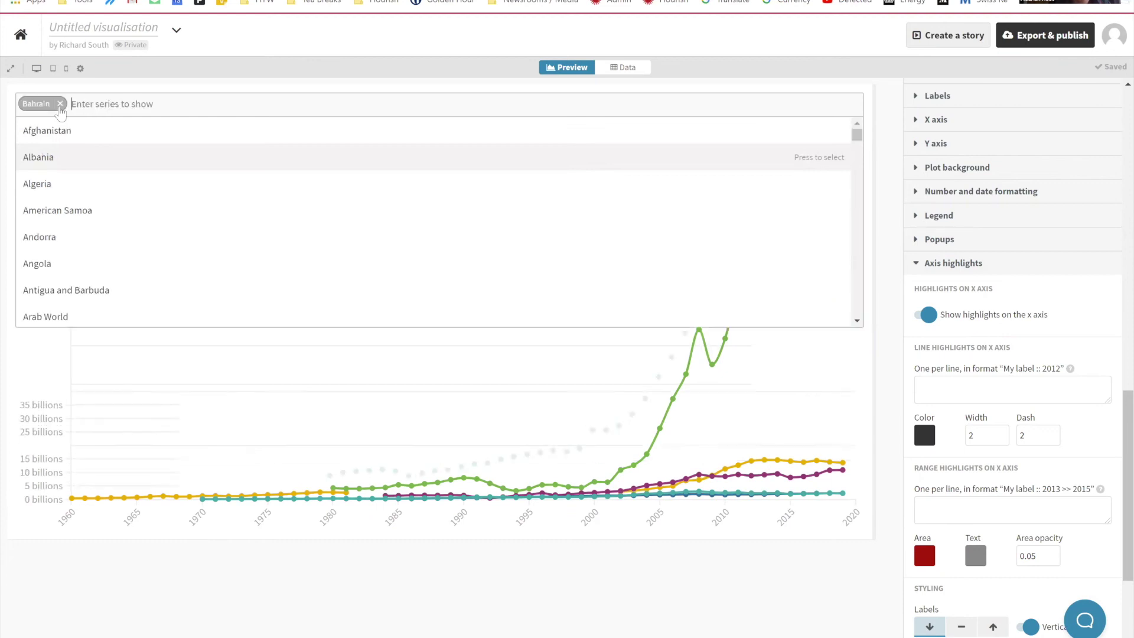
text(bela)
key(Return)
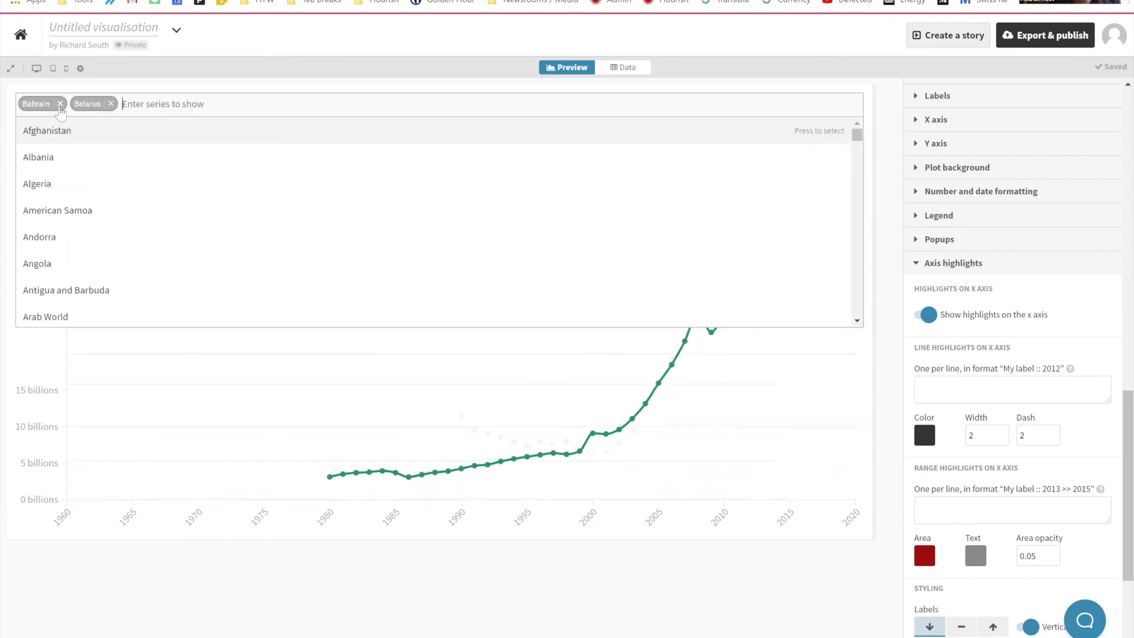
text(arge)
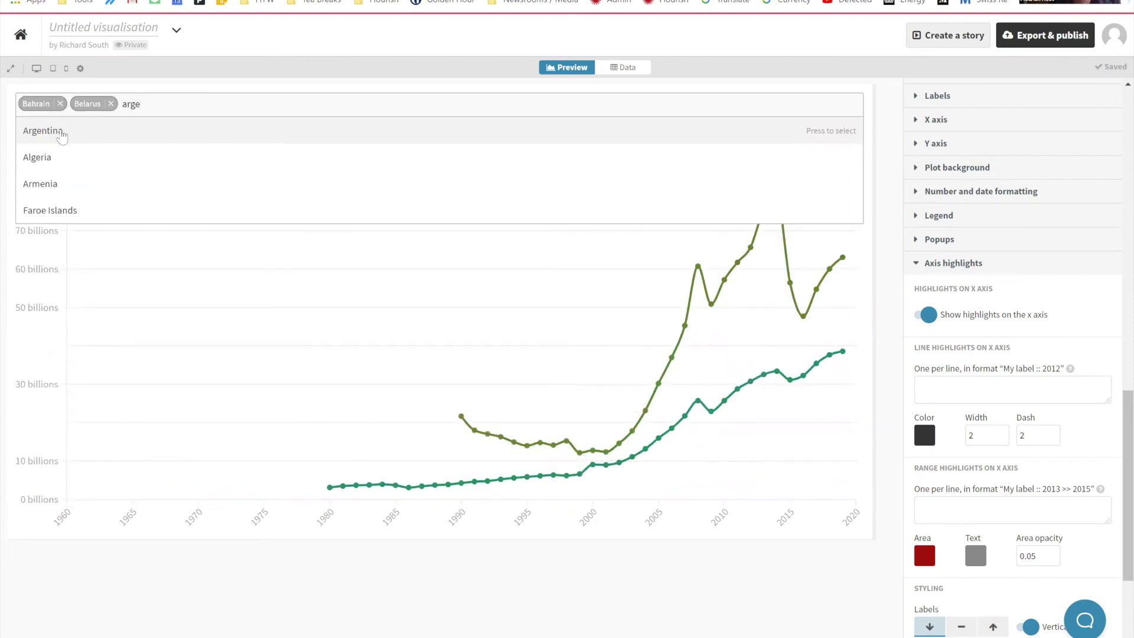
key(Return)
text(bar)
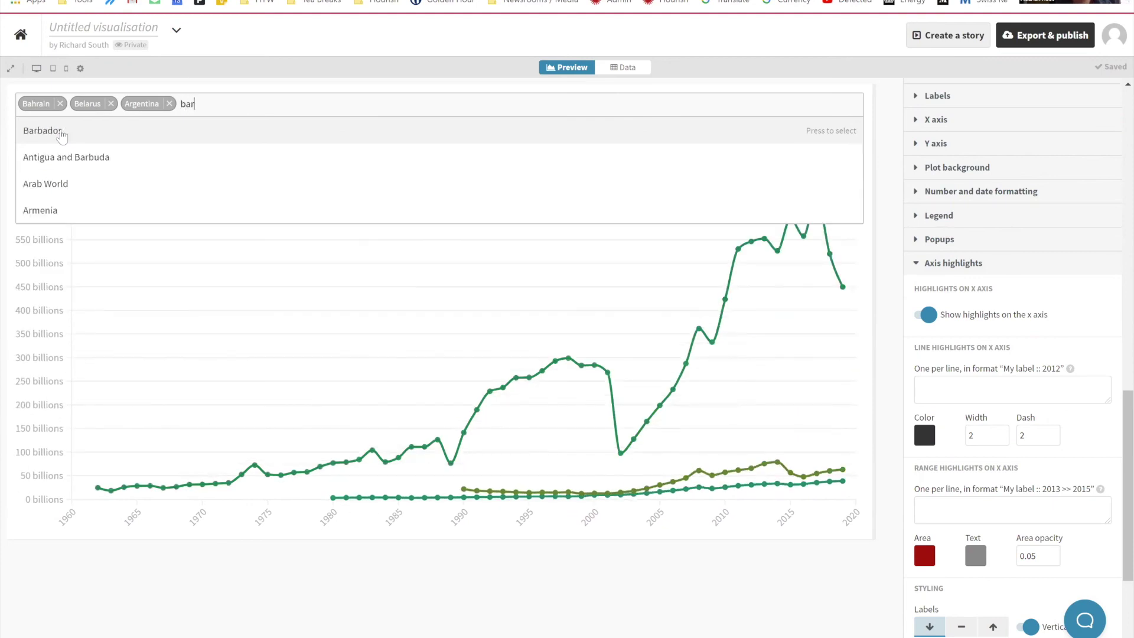
key(Return)
click(255, 83)
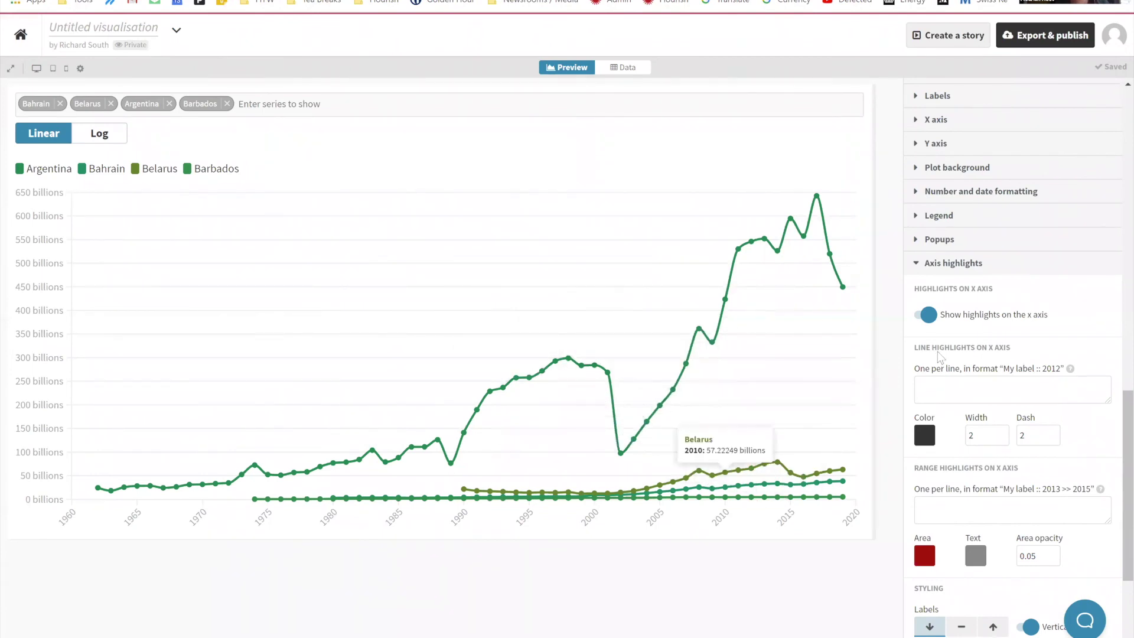
- Turn the chart's legend mode off and close the legend settings
click(939, 218)
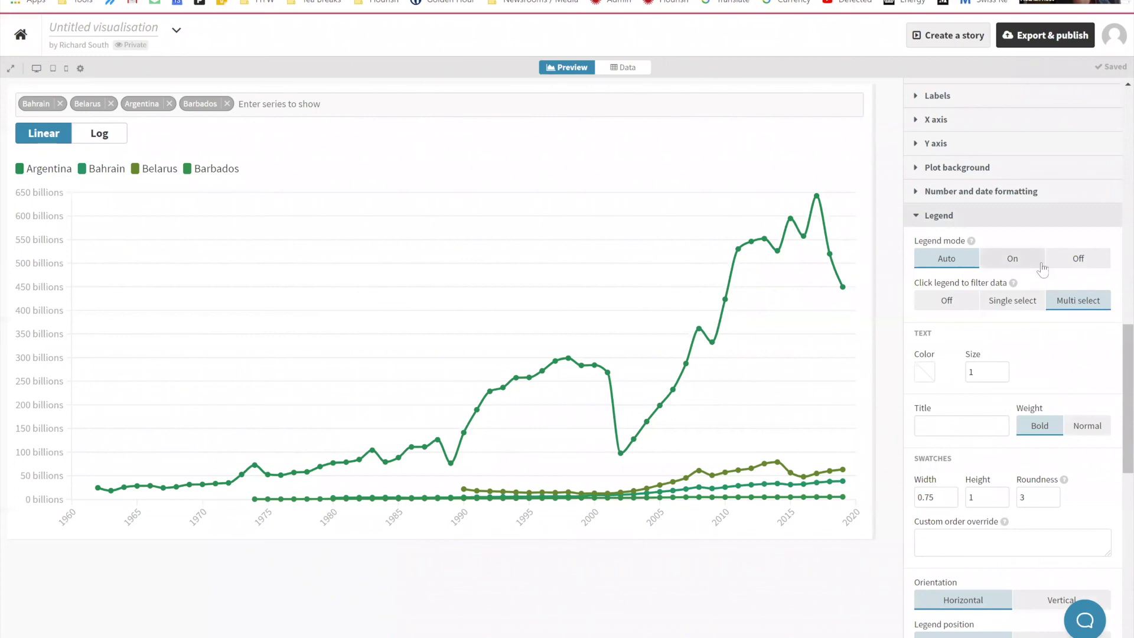
click(1077, 259)
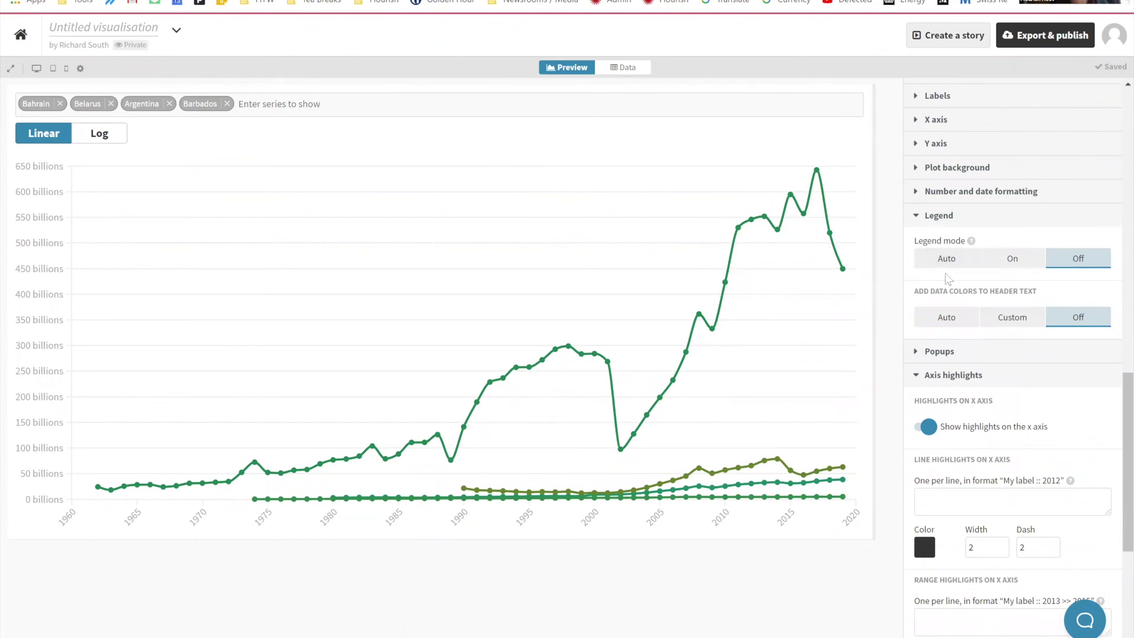
click(944, 225)
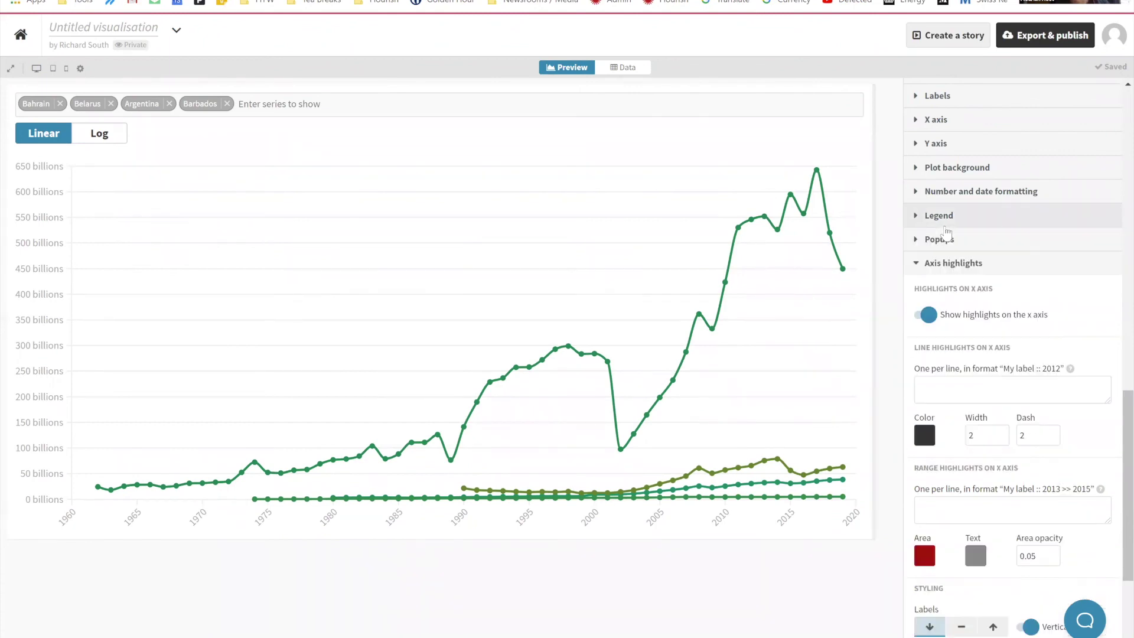
- Show labels on the chart's lines and reload the visualisation
click(931, 99)
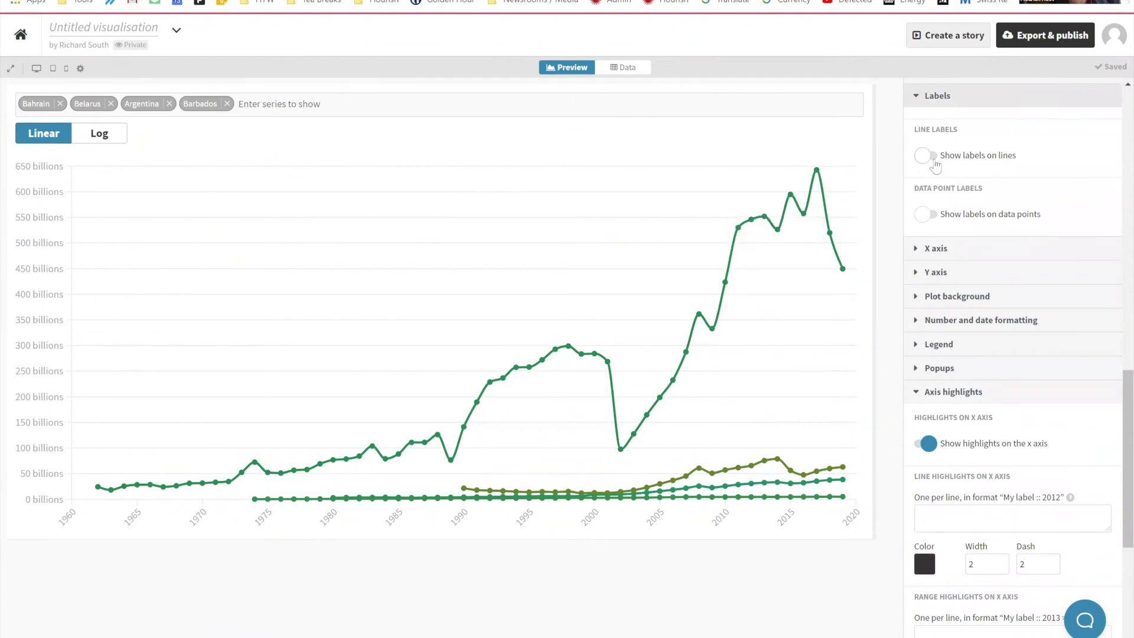
click(934, 161)
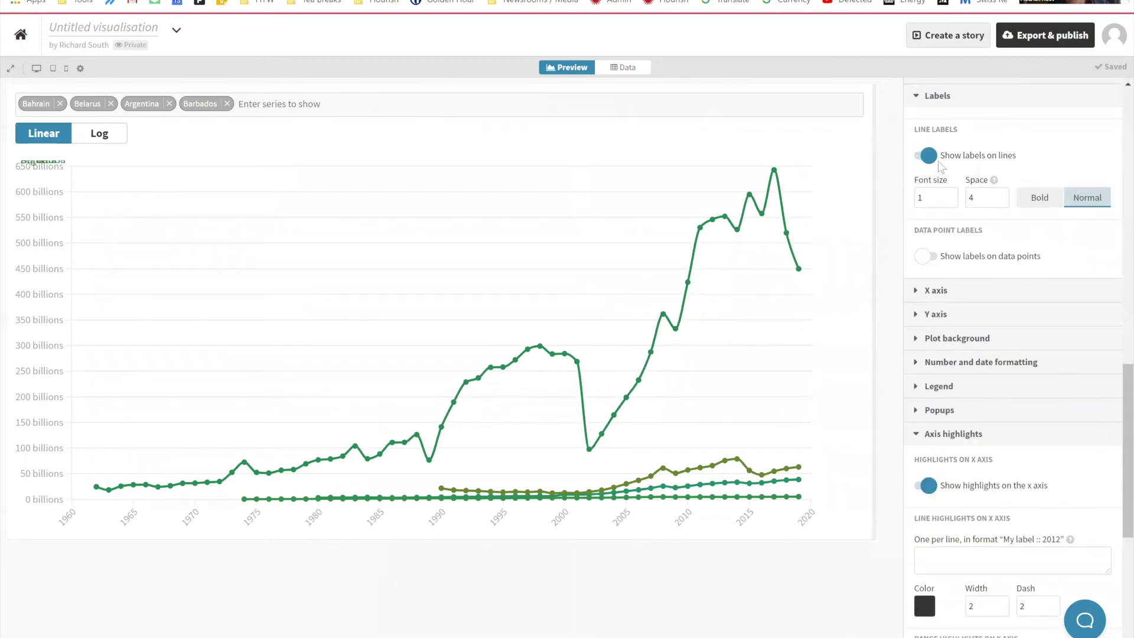
right_click(934, 197)
right_click(818, 333)
click(50, 2)
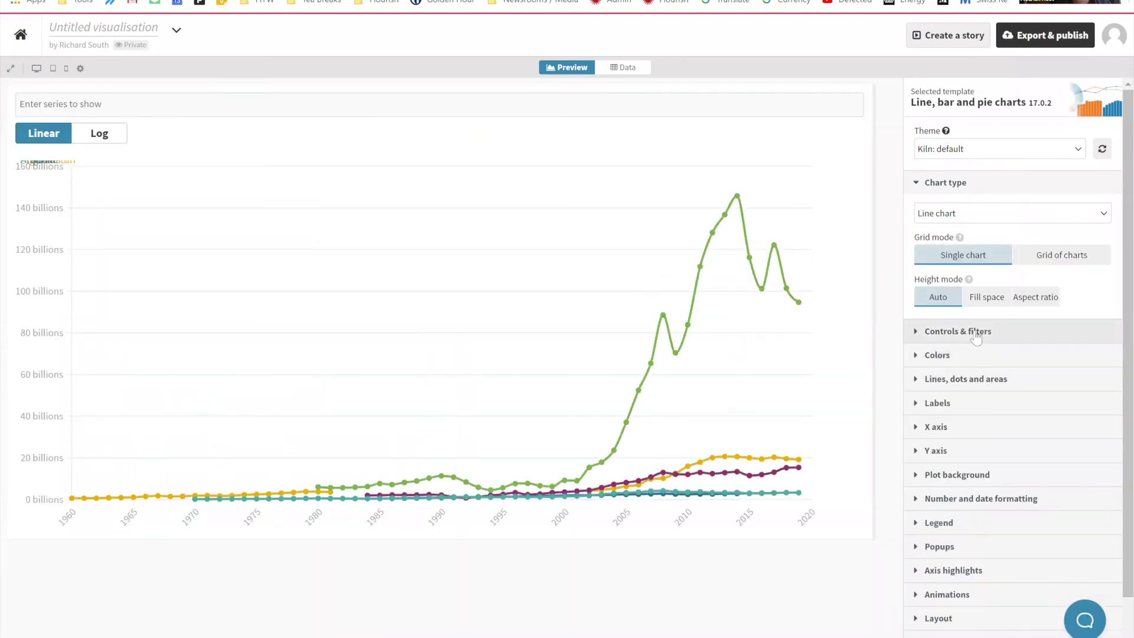
- Start a new visualisation from the Line chart template and clear all its sample data
click(979, 333)
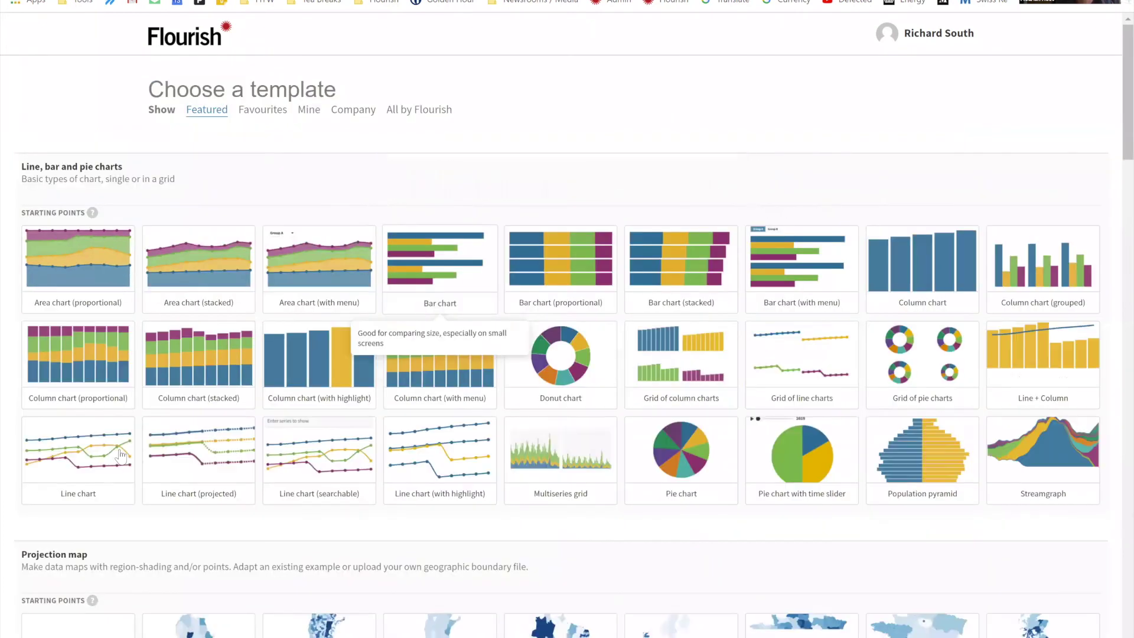
click(120, 455)
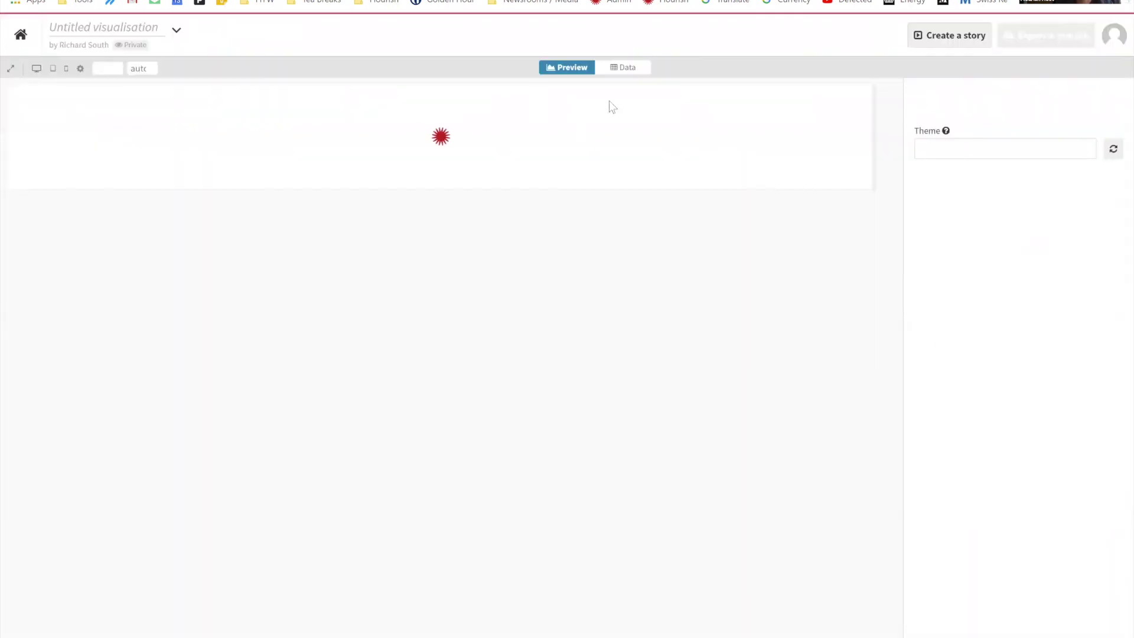
click(621, 69)
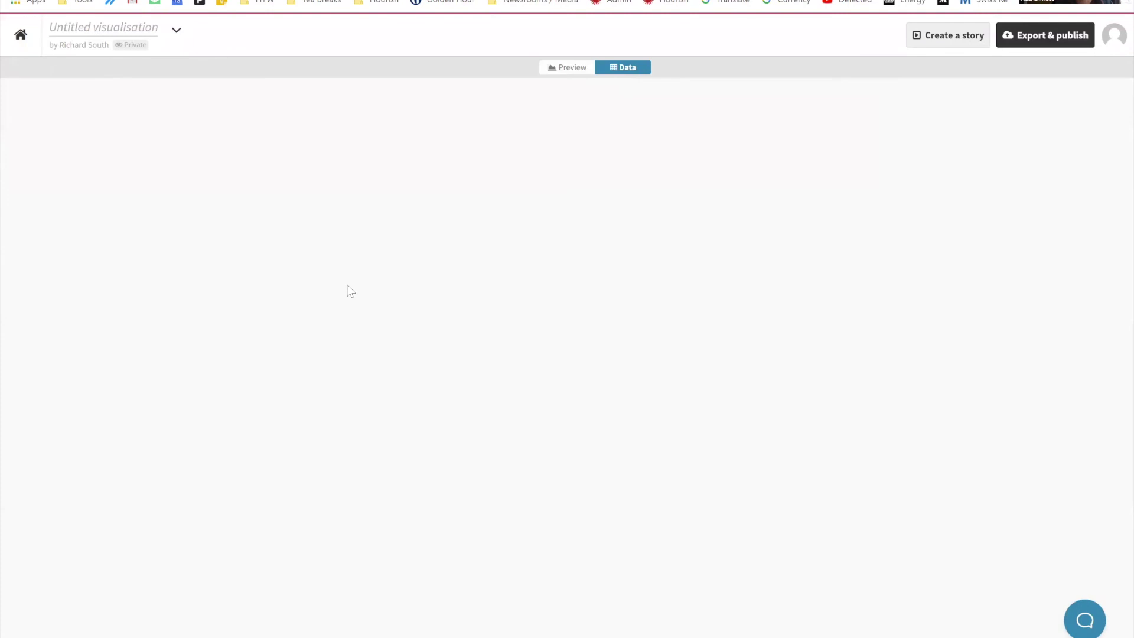
key(ctrl+a)
key(Delete)
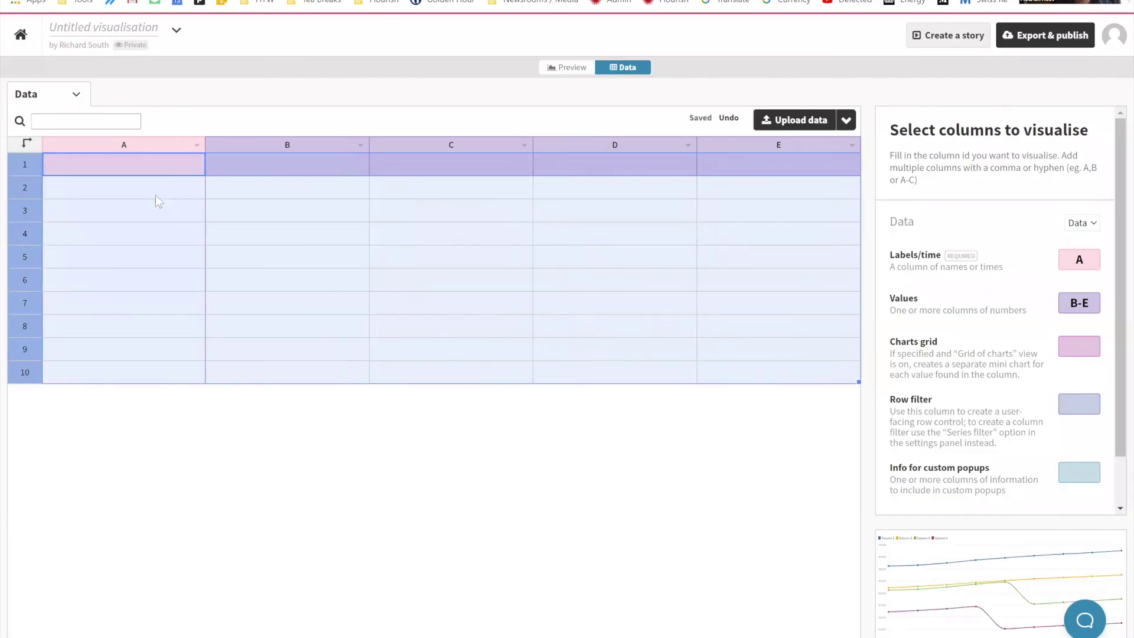
click(126, 176)
text(Financial Crisis :: 2008)
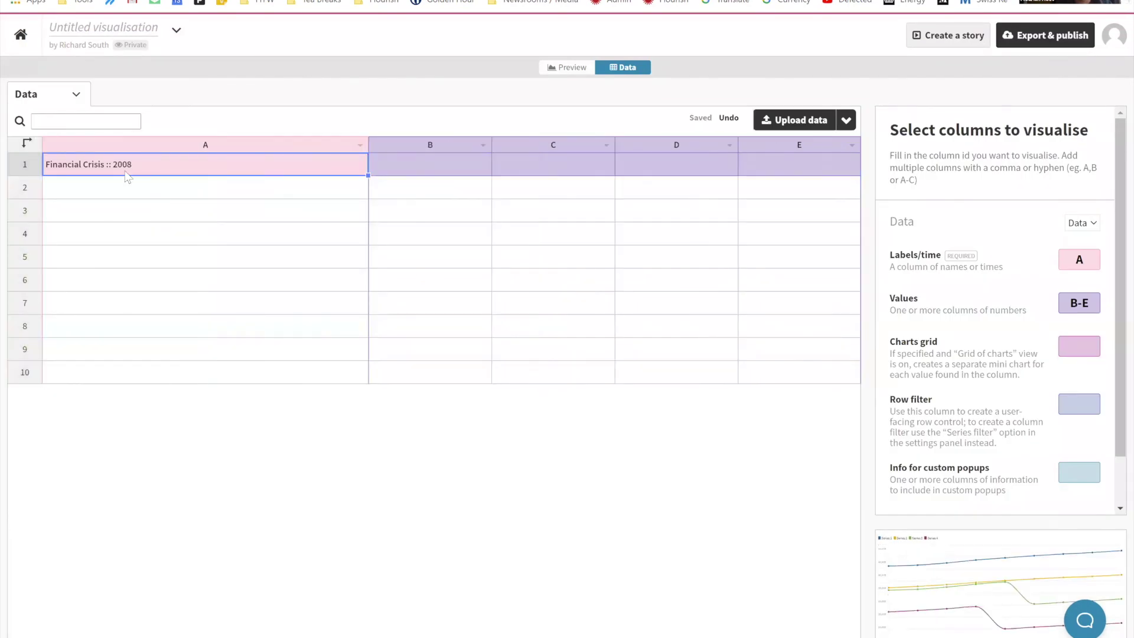
key(ctrl+a)
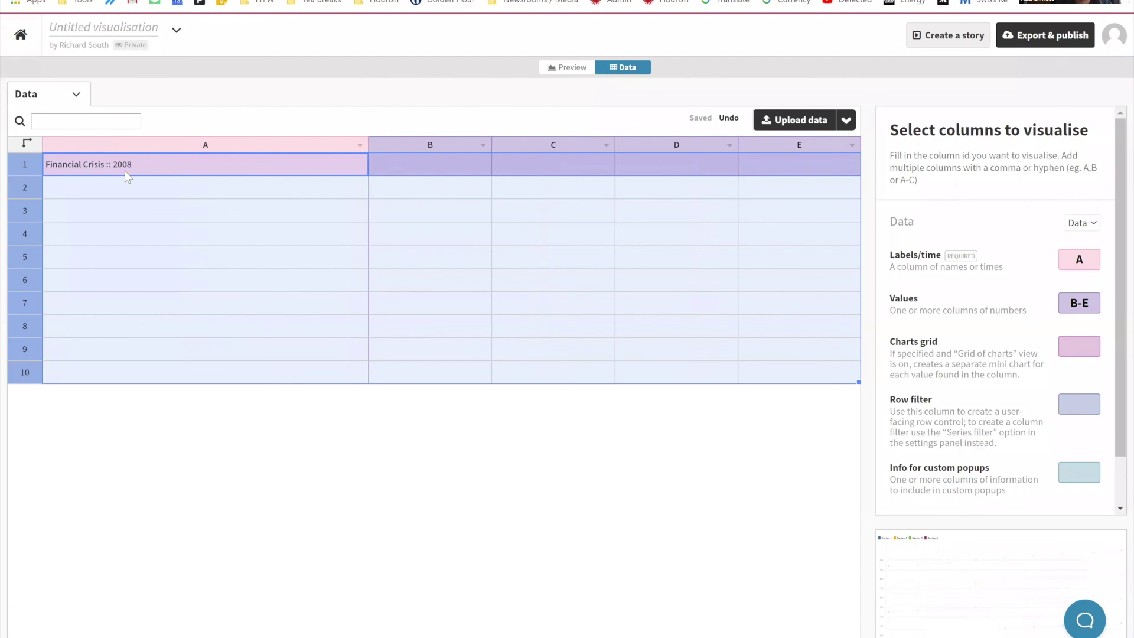
key(Delete)
- Switch to Excel, copy the World Bank GDP table from the Country Name header row down, and return to Flourish
click(125, 172)
key(alt+Tab)
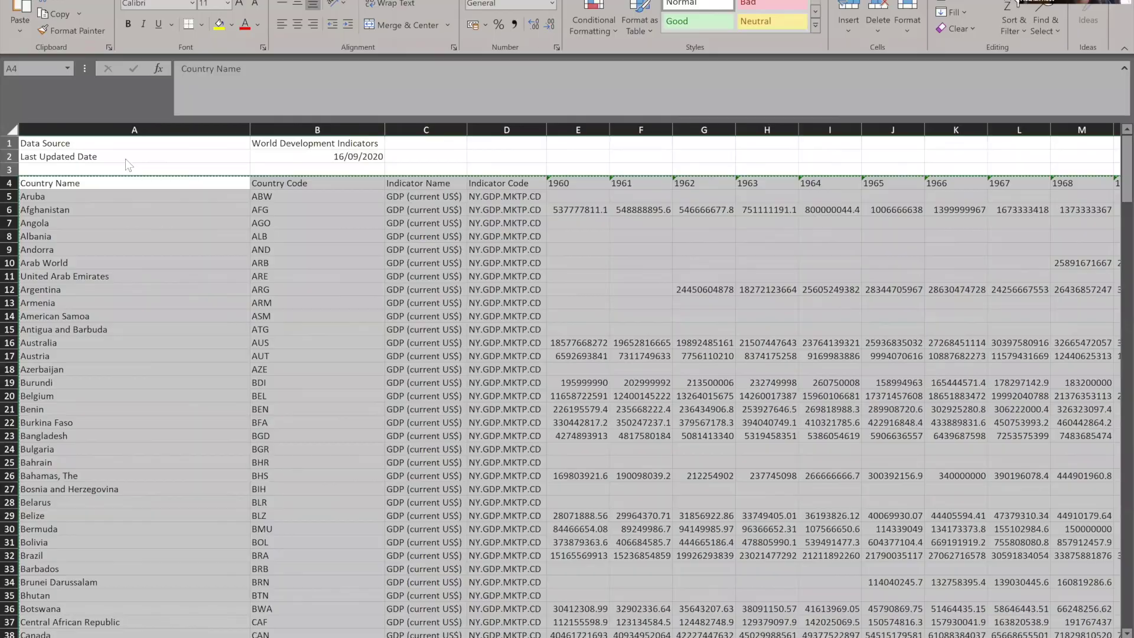
key(alt+Tab)
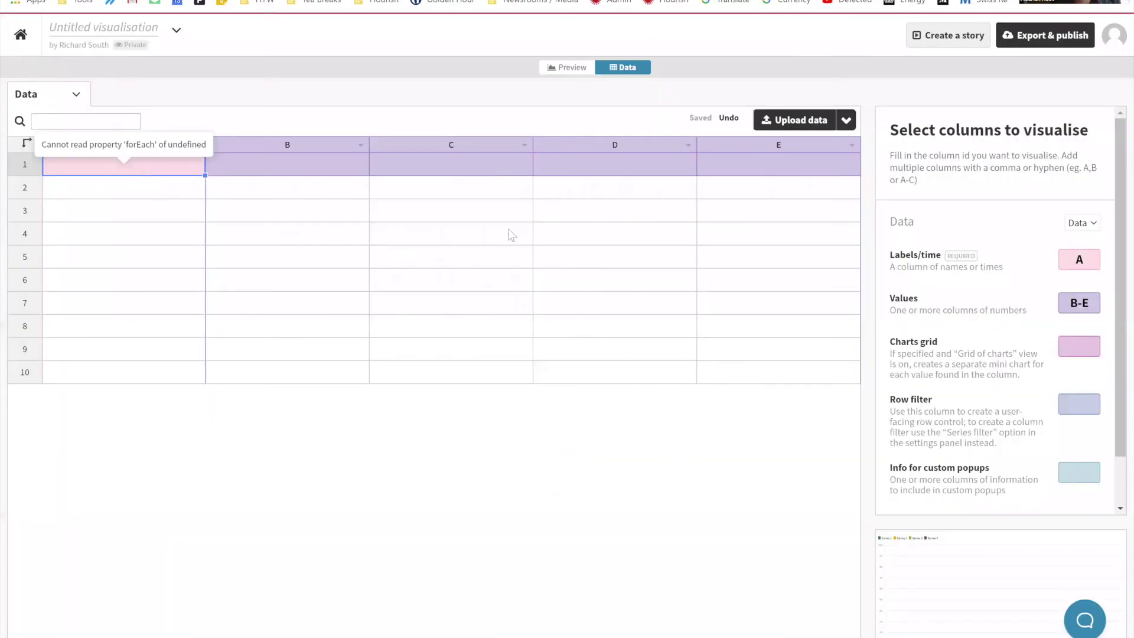
- Clear the Values column assignment and paste the copied GDP table into the data sheet starting at cell A1
click(1092, 299)
key(BackSpace)
key(BackSpace)
key(BackSpace)
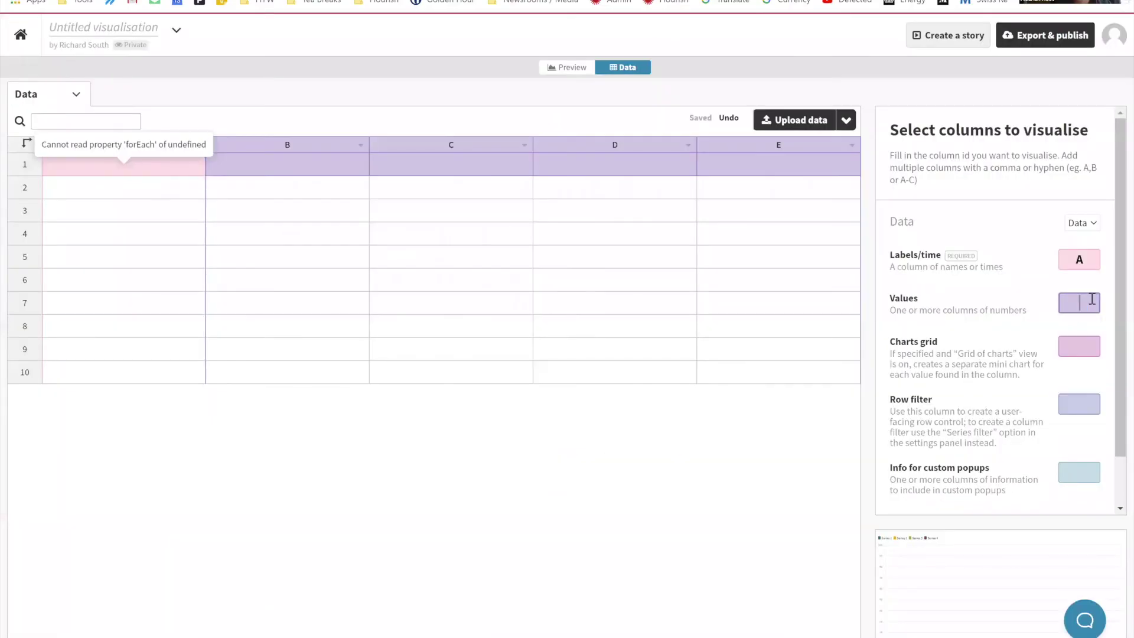
click(190, 171)
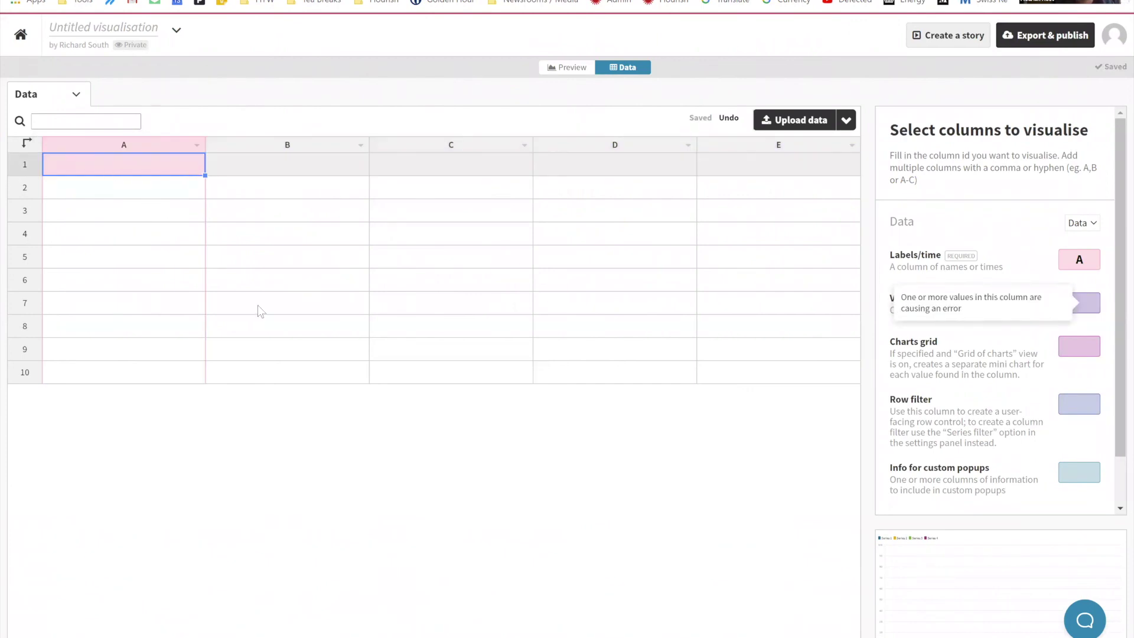
key(ctrl+v)
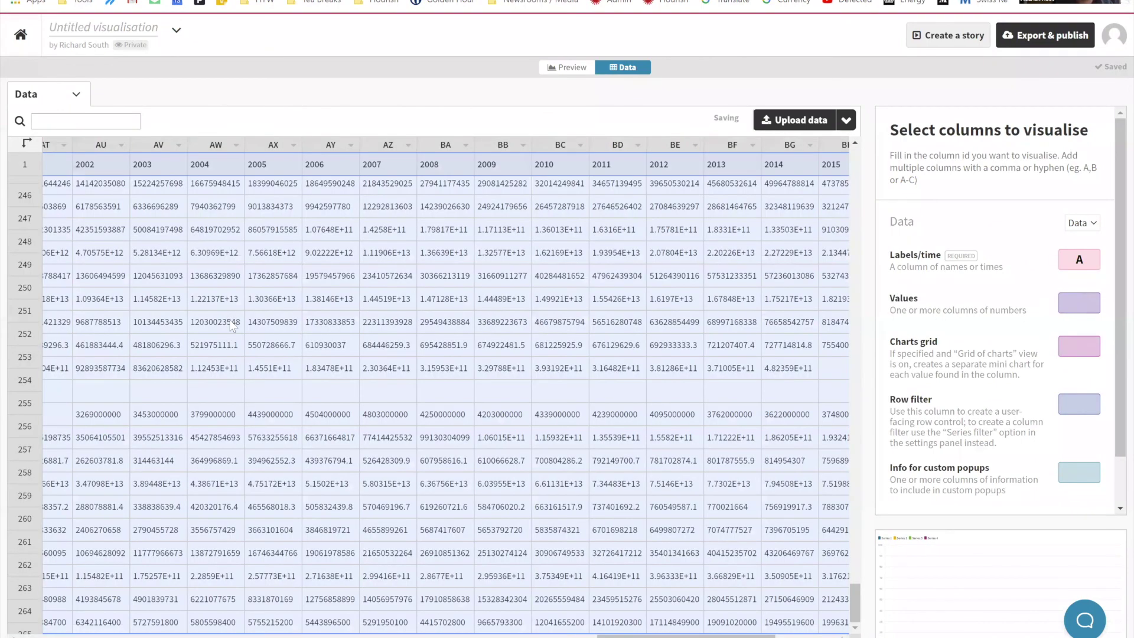
- Delete the Country Code, Indicator Name and Indicator Code columns from the data sheet
scroll(303, 631, left, 10)
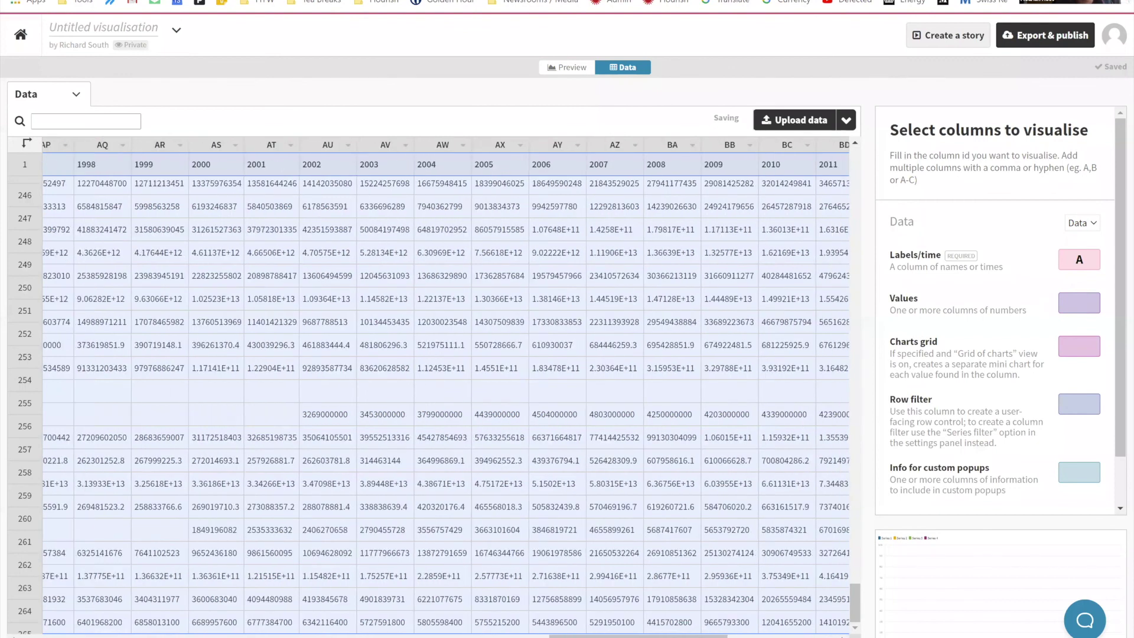
scroll(299, 631, left, 15)
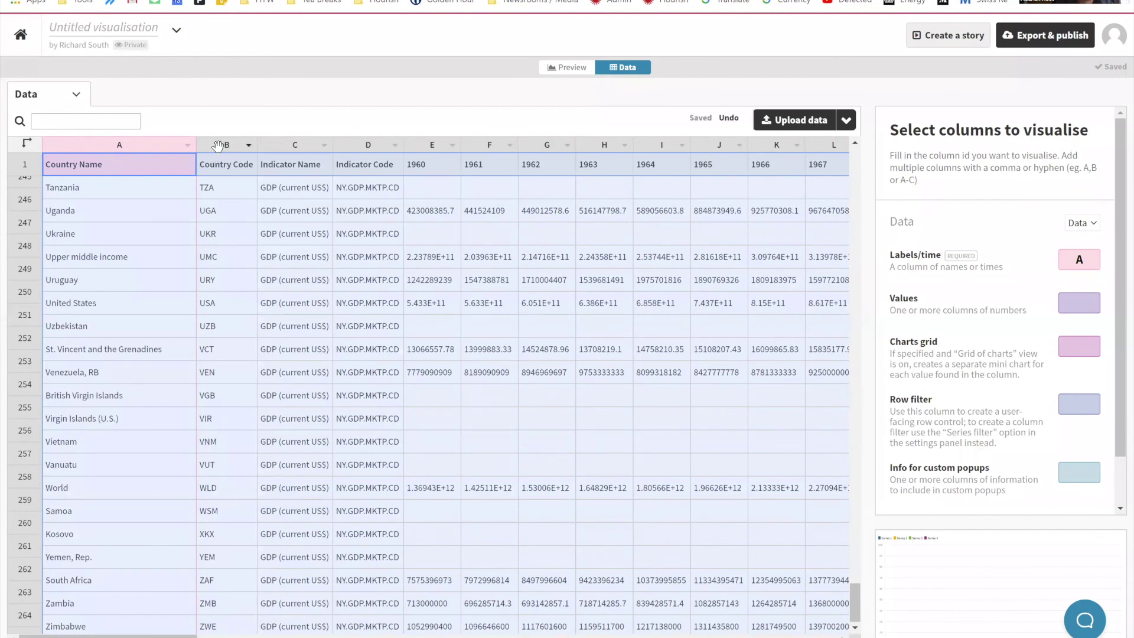
click(218, 145)
right_click(219, 145)
click(264, 243)
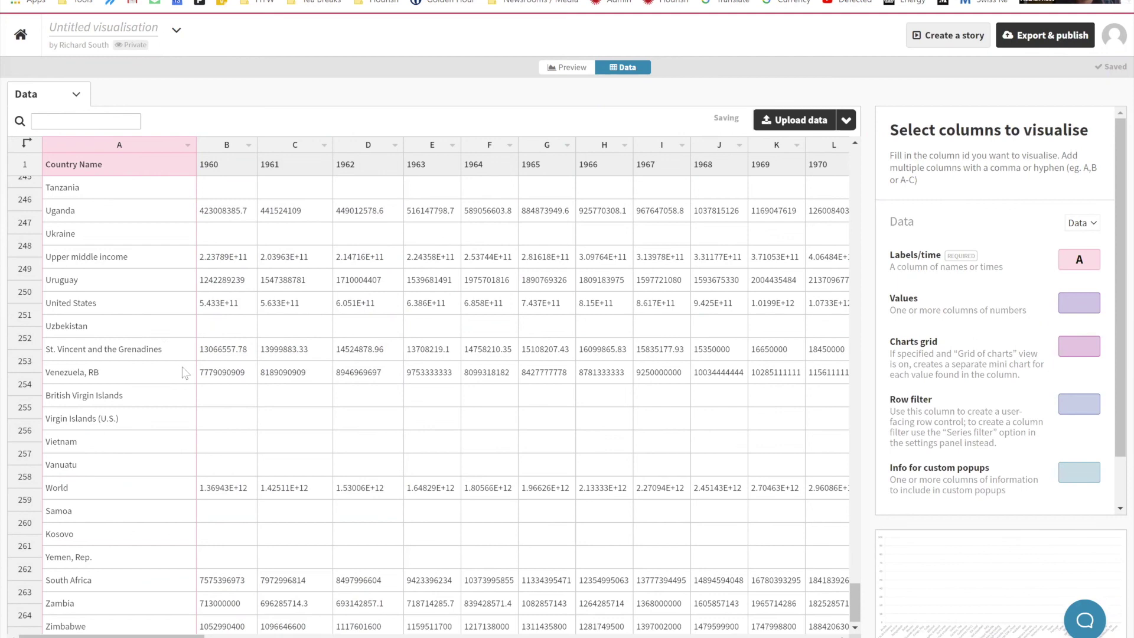
- Transpose the data sheet so the years run down the rows and the countries become columns
scroll(200, 468, up, 1)
scroll(199, 469, up, 6)
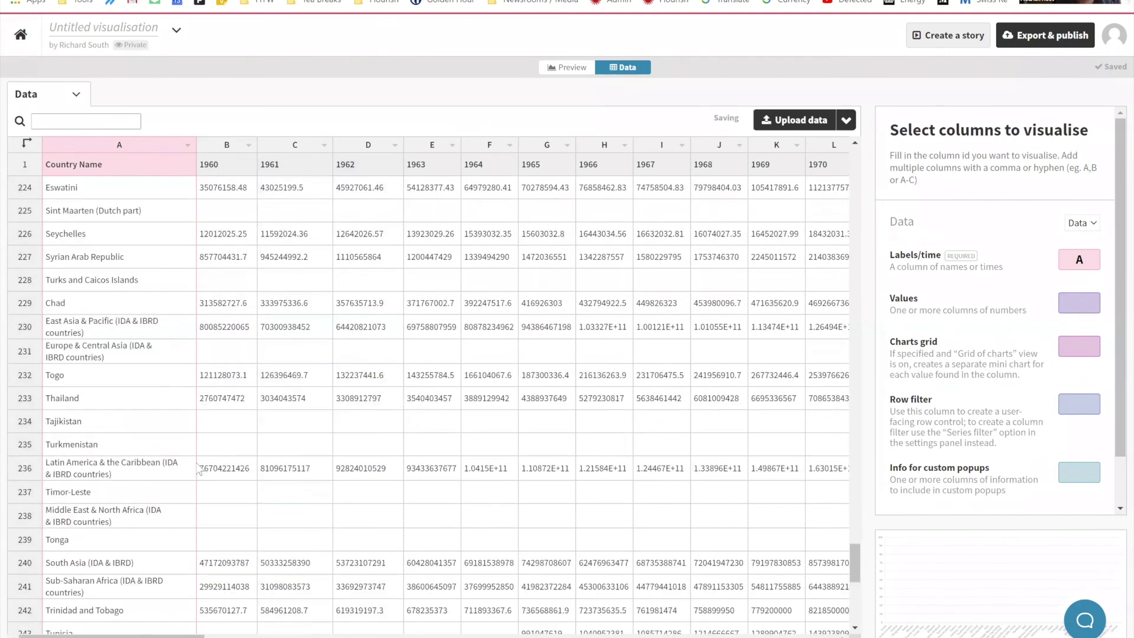
scroll(199, 468, up, 20)
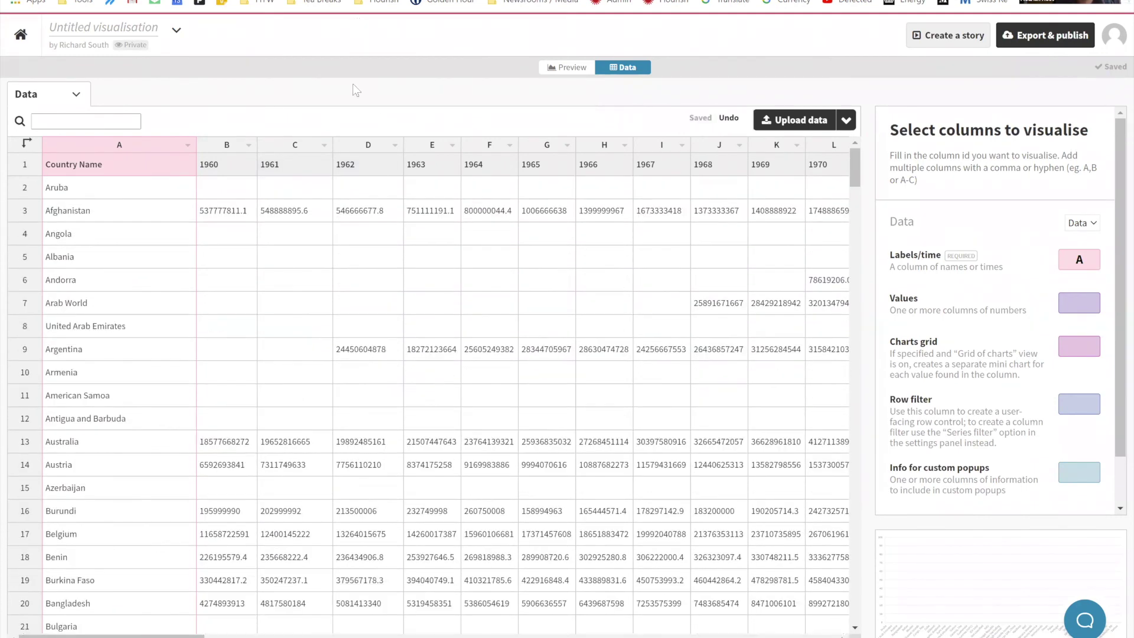
click(28, 145)
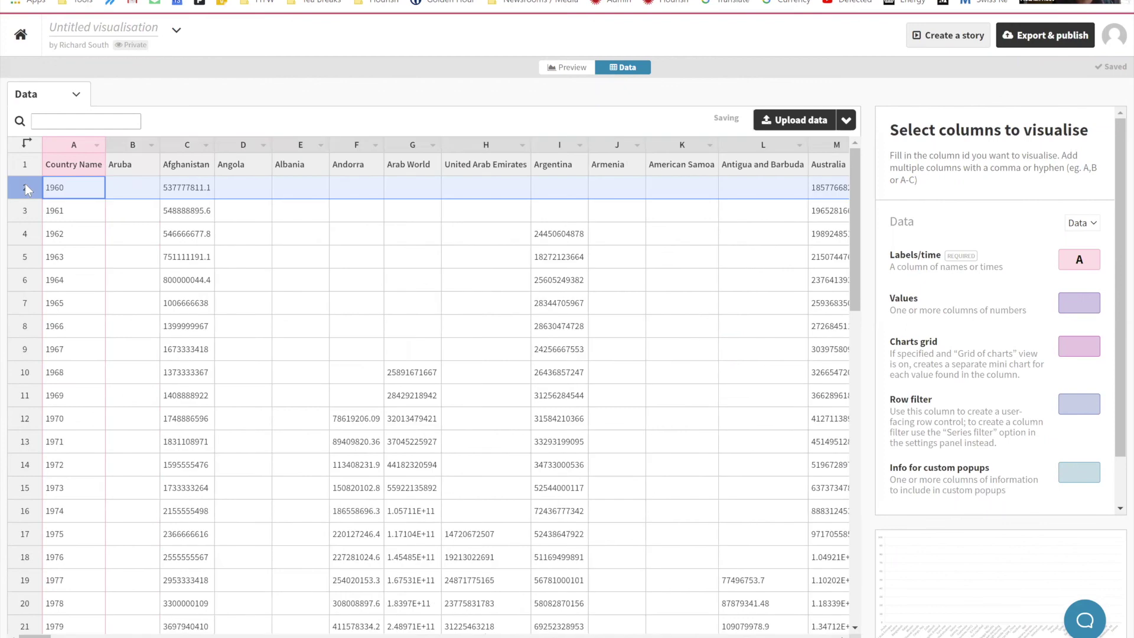
click(214, 104)
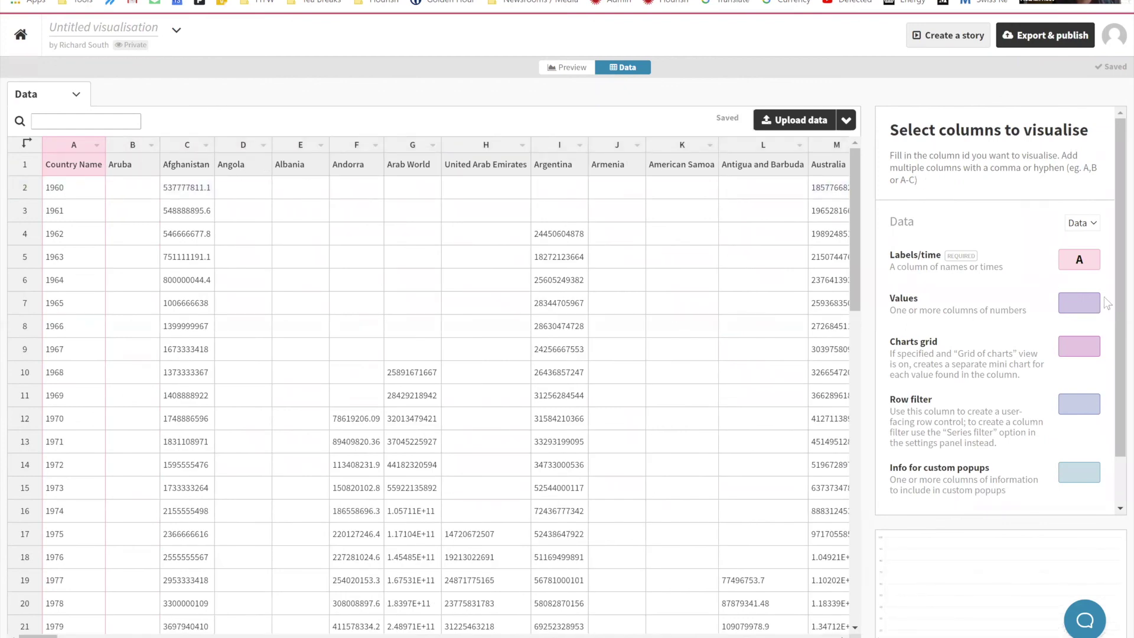
- Assign columns B-F as the chart's Values
click(1083, 303)
text(B)
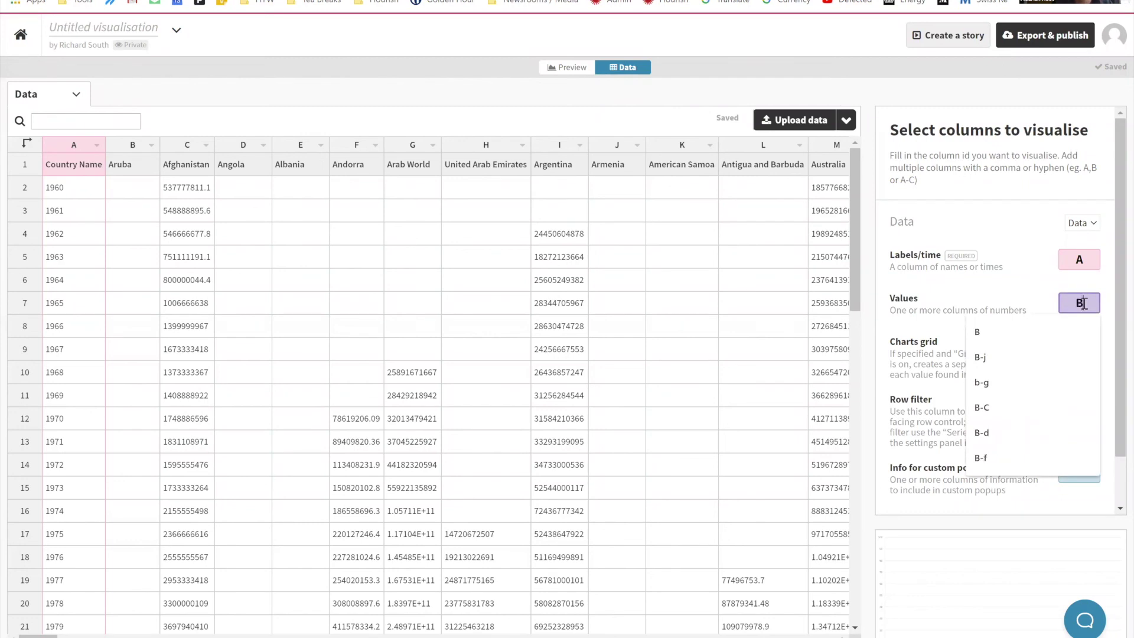
text(-F)
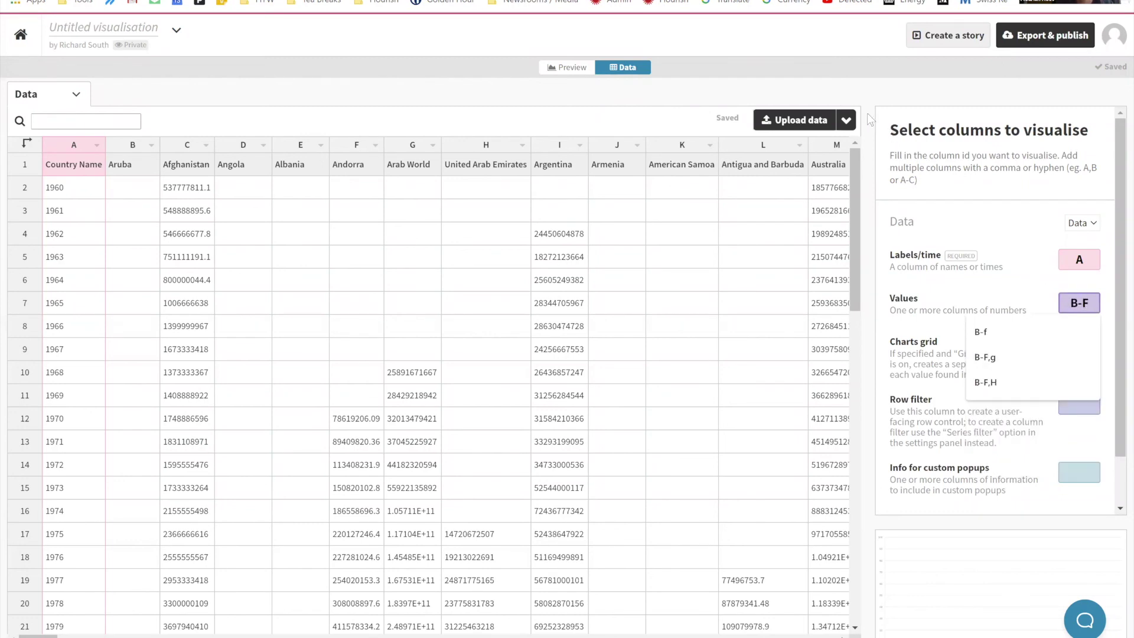
- Apply the B-F range as the chart's Values and show labels on the lines in the chart preview
key(Return)
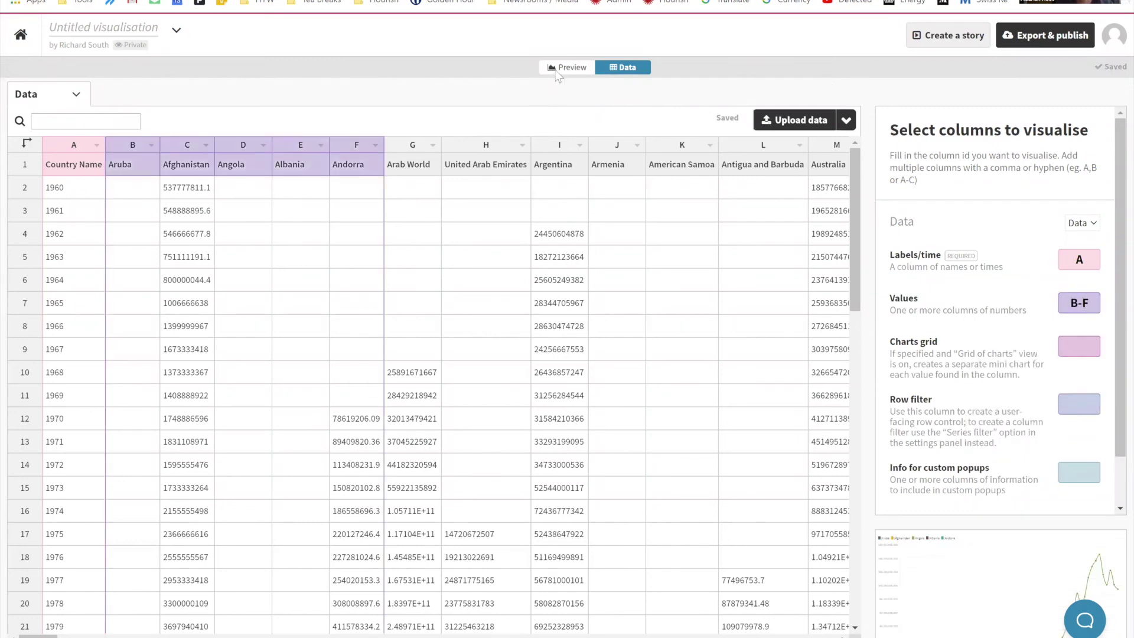
click(561, 68)
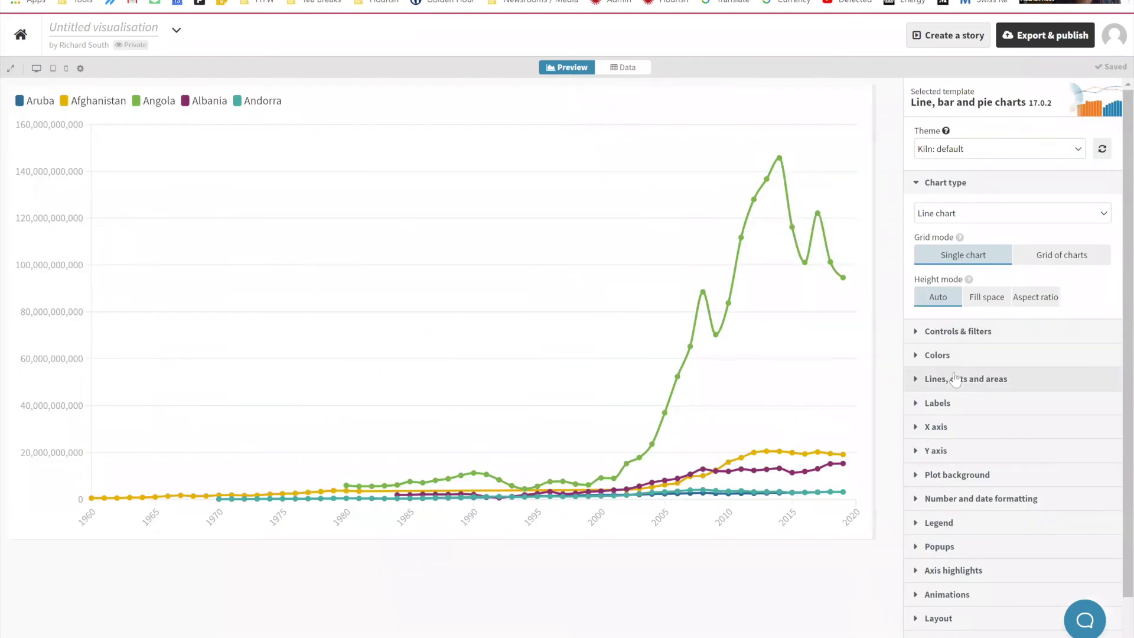
click(951, 403)
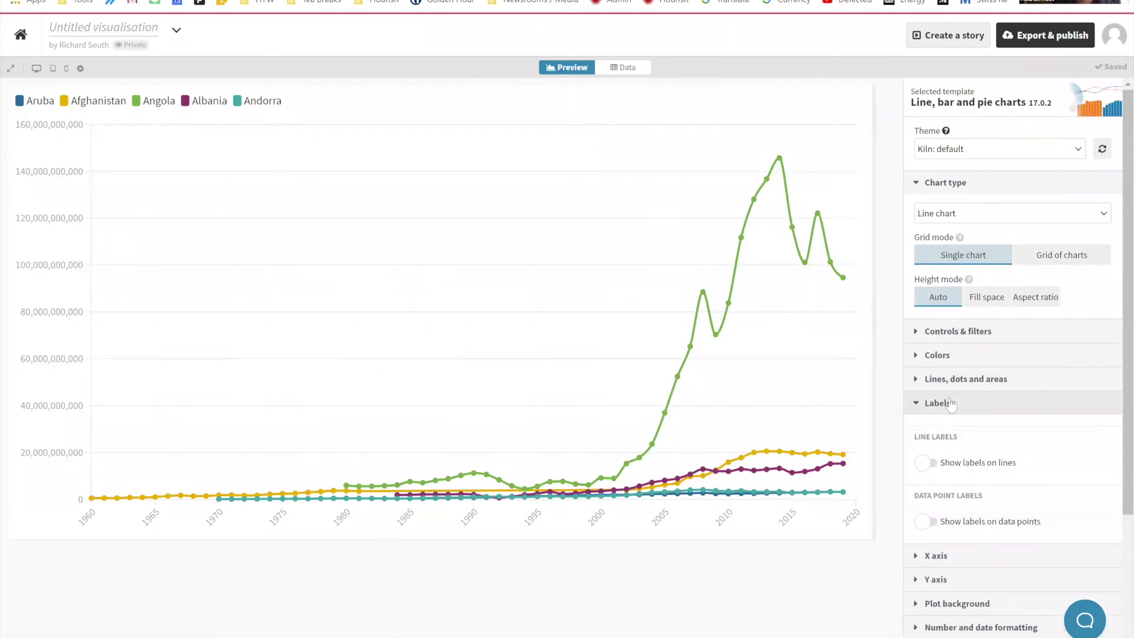
click(935, 469)
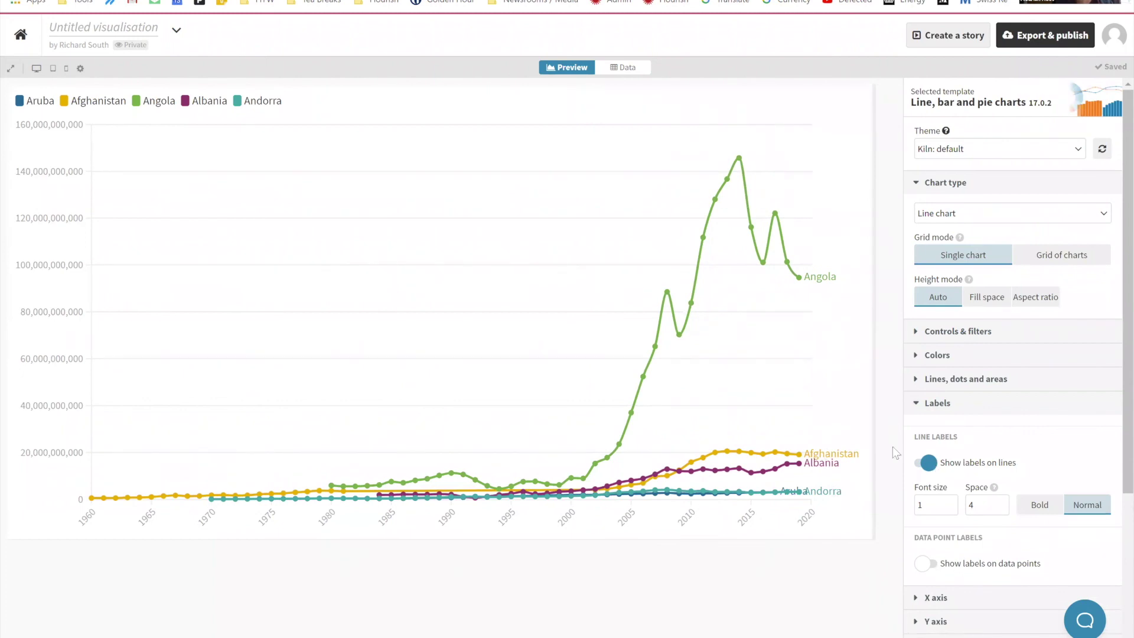
- Set the font size of the line labels to 1.5
click(952, 508)
click(951, 508)
click(951, 509)
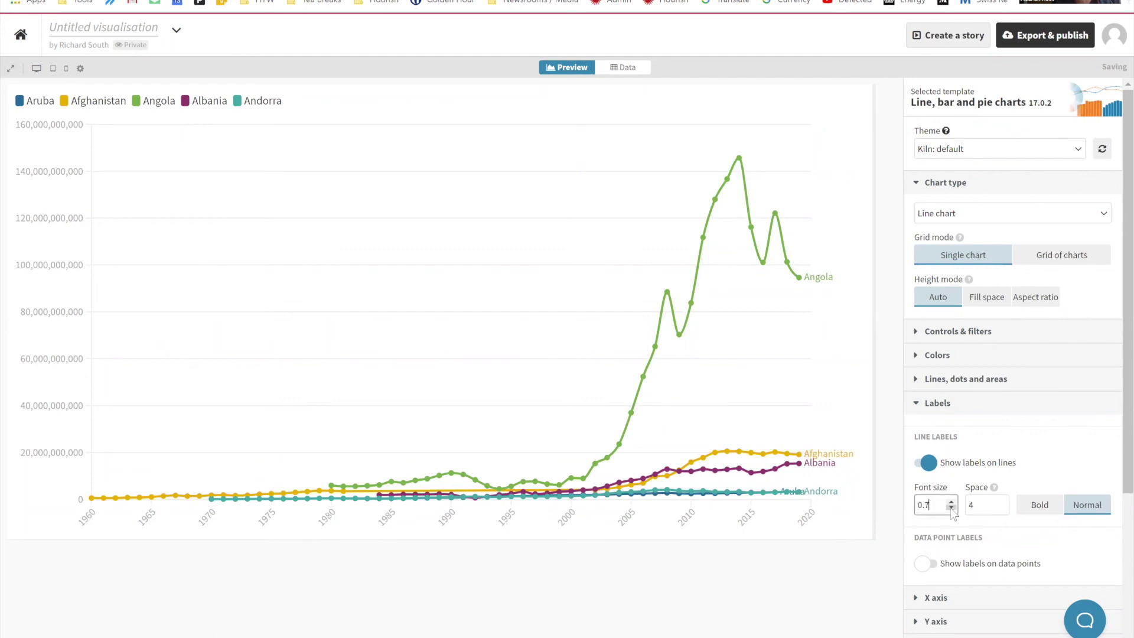
drag(938, 507, 892, 512)
text(1.5)
click(803, 558)
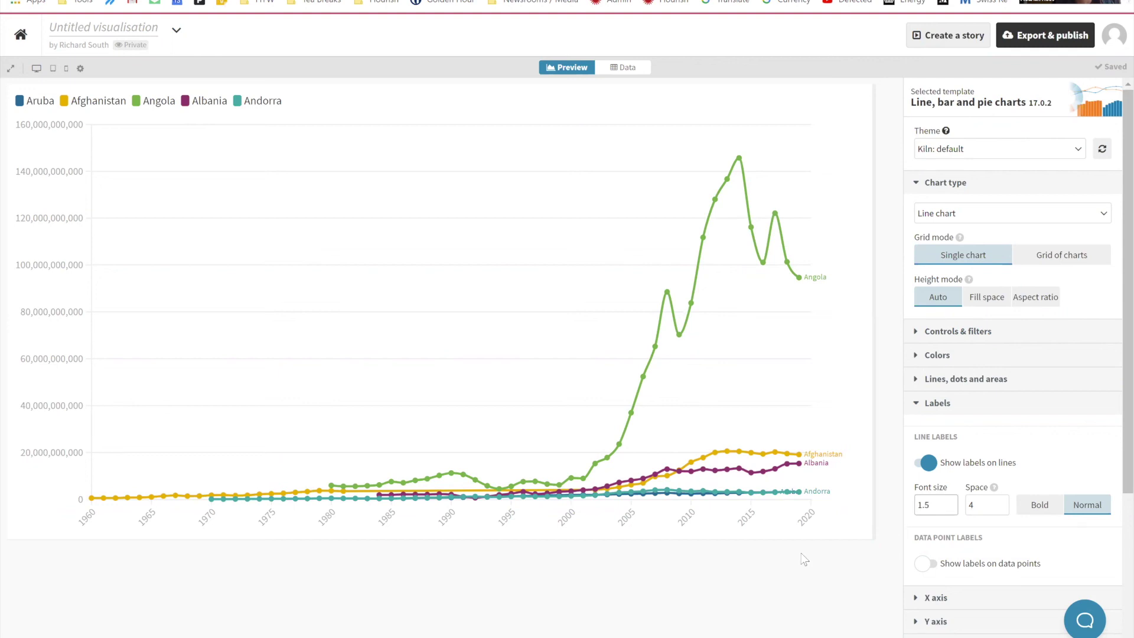
- Increase the space reserved for the line labels to 8
click(1002, 501)
click(1002, 502)
click(1001, 502)
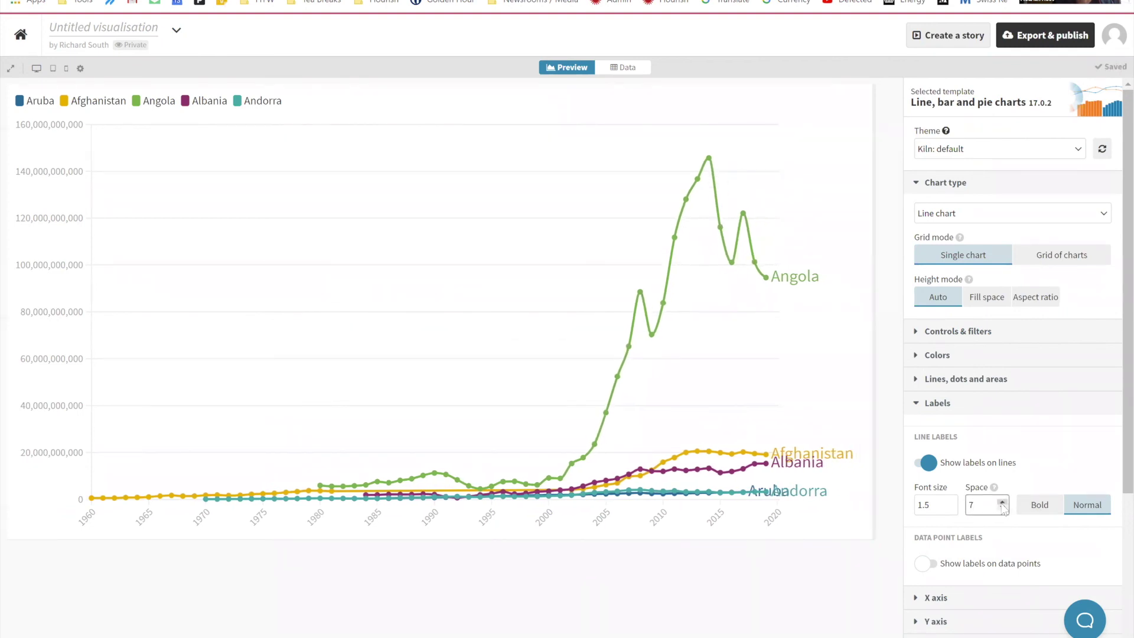
click(1002, 502)
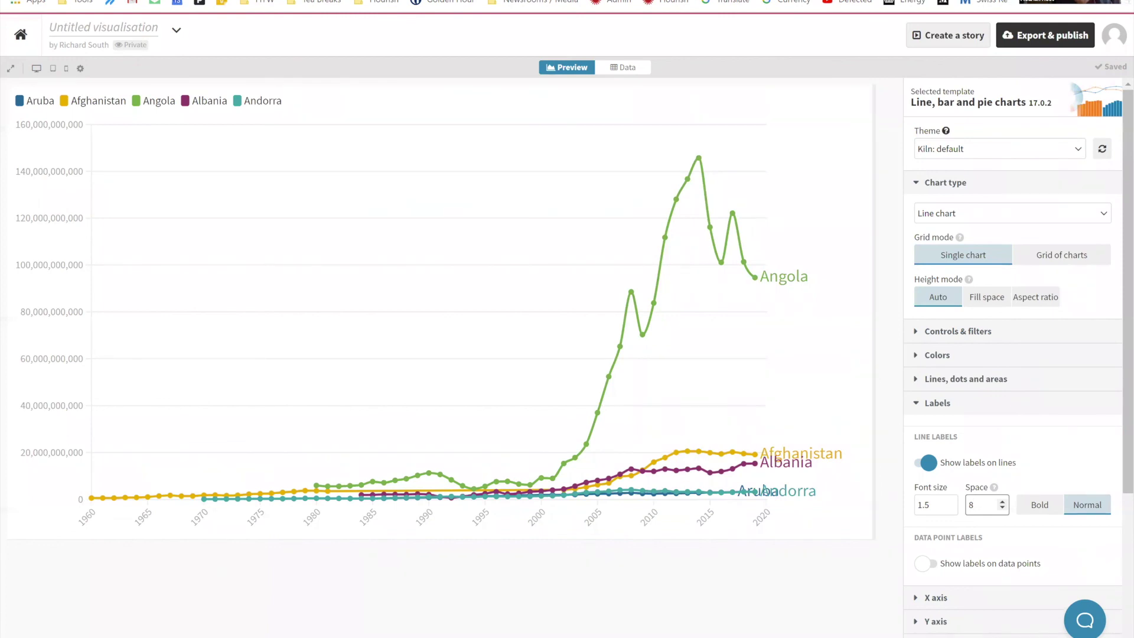
- Switch to the Flourish Tea Break slides in Chrome and advance to the slide about annotations in line, bar and pie charts
key(alt+Tab)
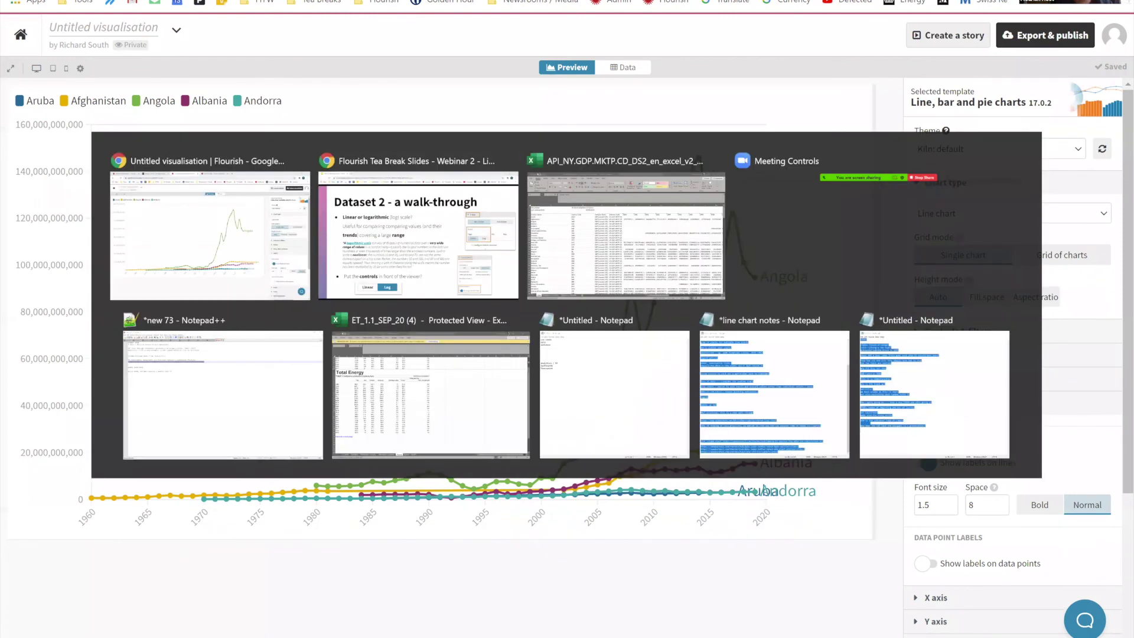
key(Right)
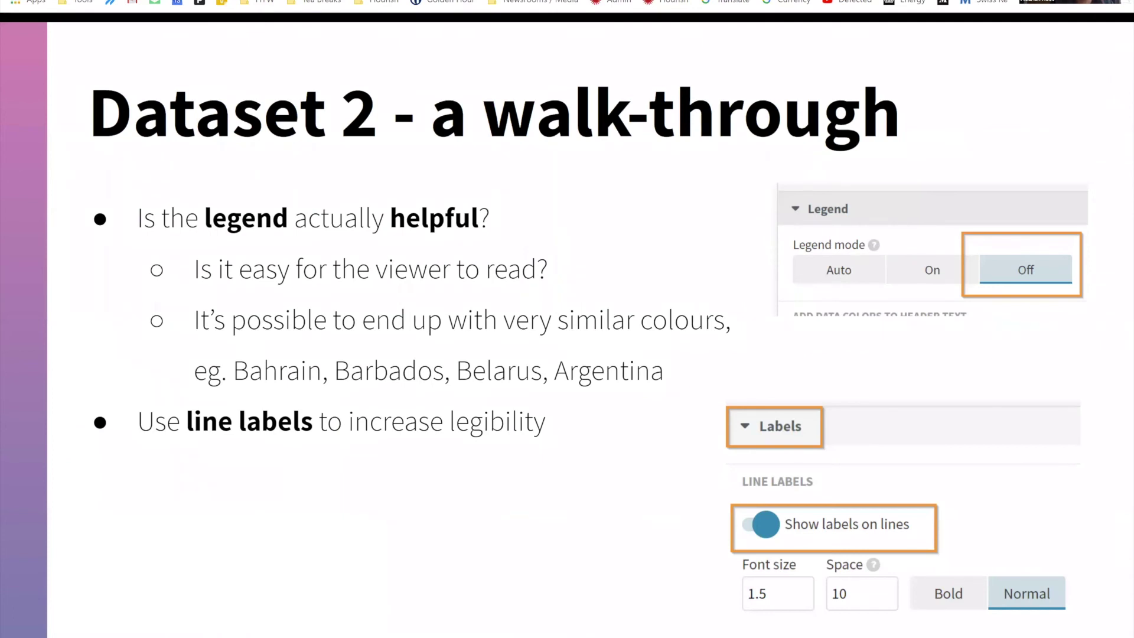
key(Right)
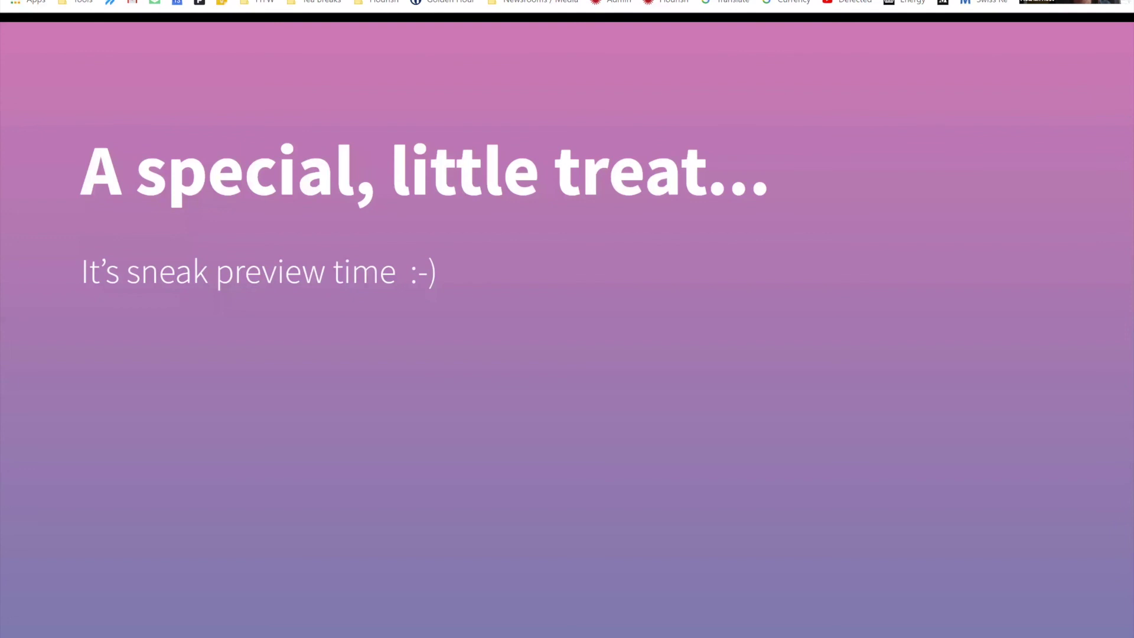
key(Right)
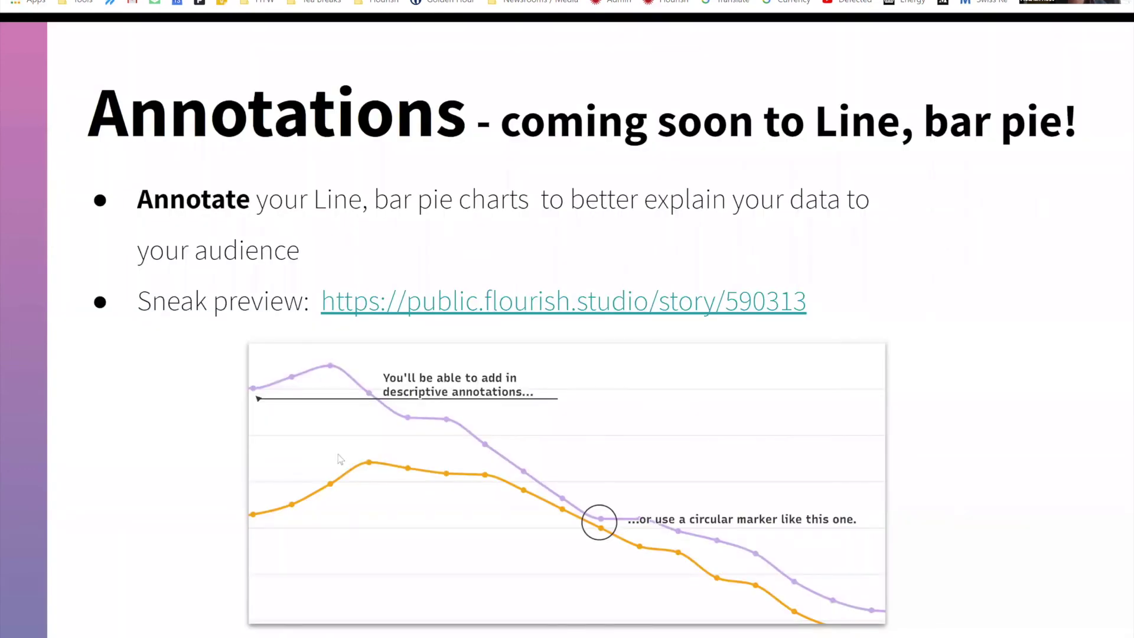